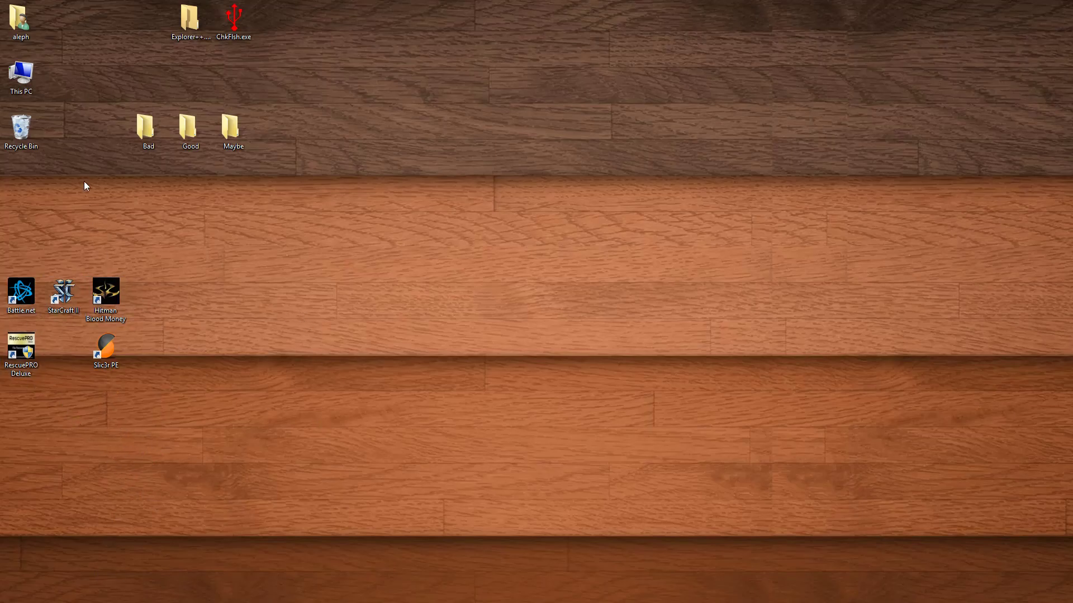
left_click_drag(100, 200, 229, 118)
left_click(205, 78)
left_click(189, 37)
left_click(198, 68)
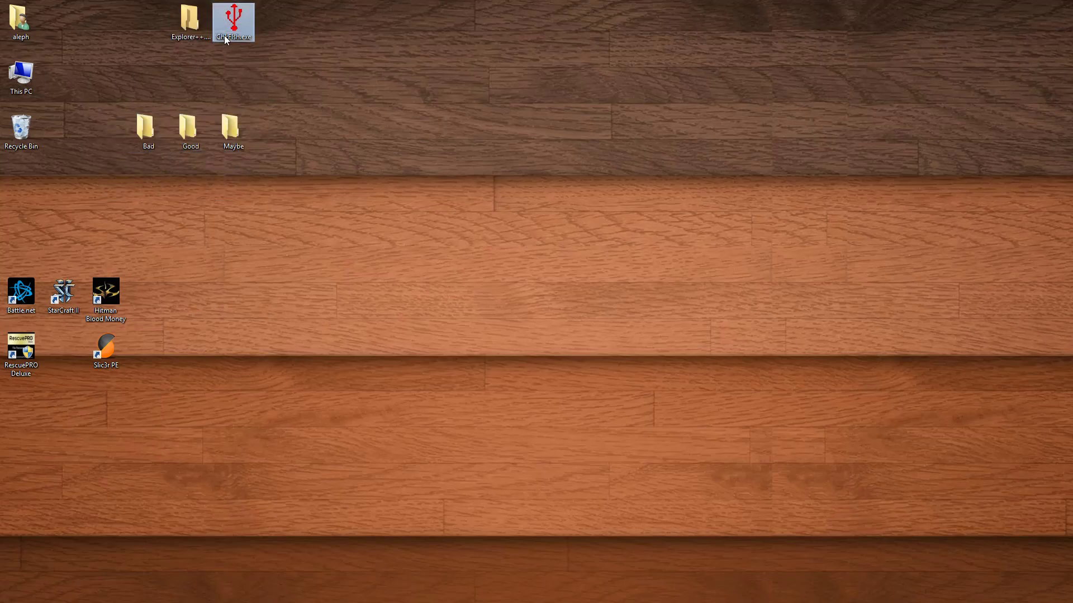
left_click(195, 33)
left_click(270, 68)
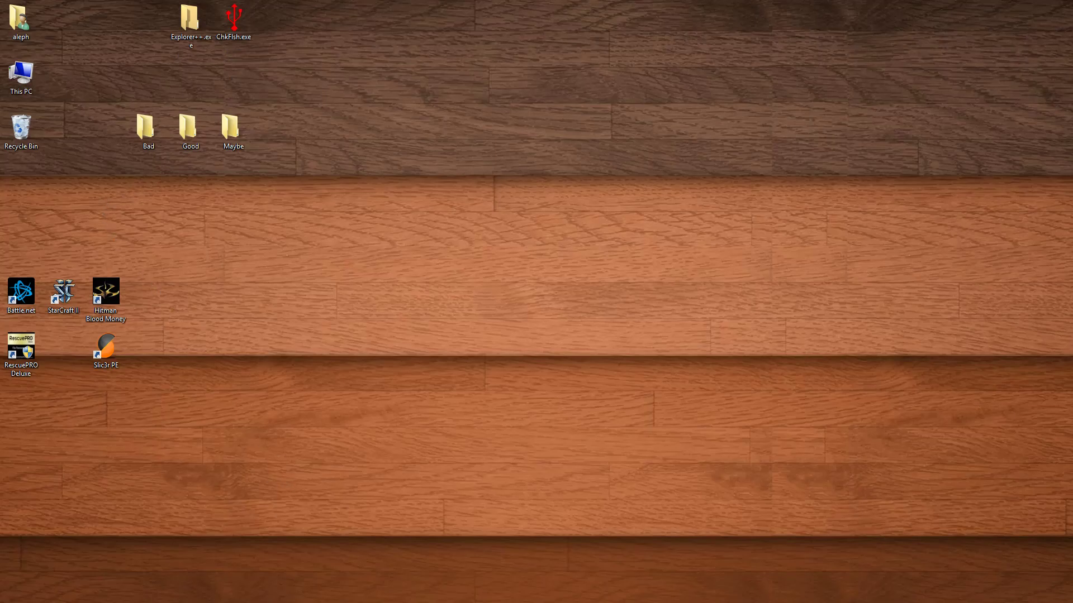
Place the matrix-display text file and the Photos folder below the desktop folders and delete each of them.
left_click_drag(144, 494, 237, 212)
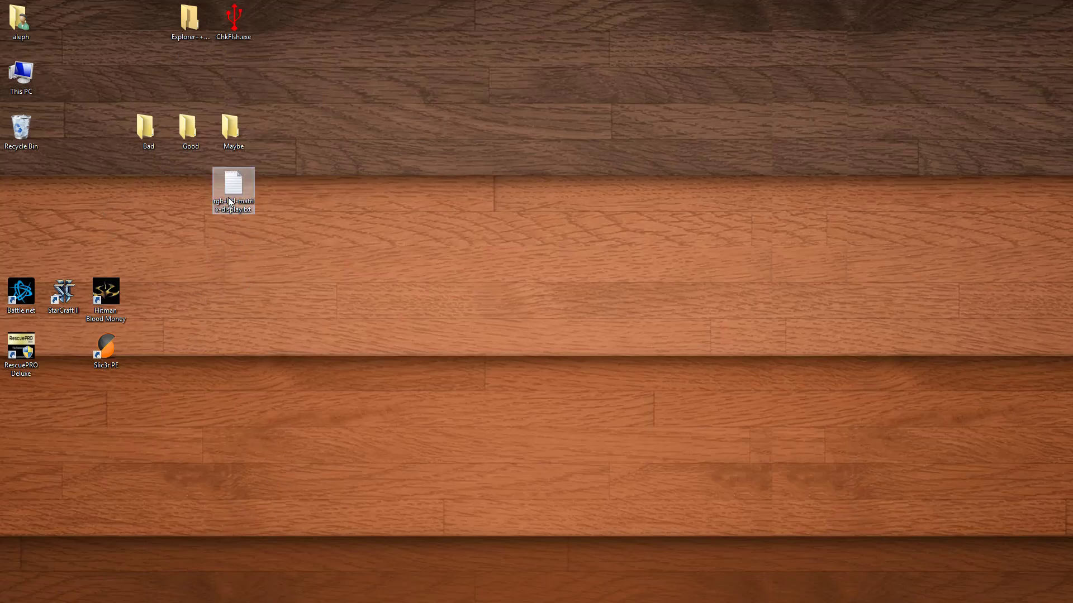
key("Delete")
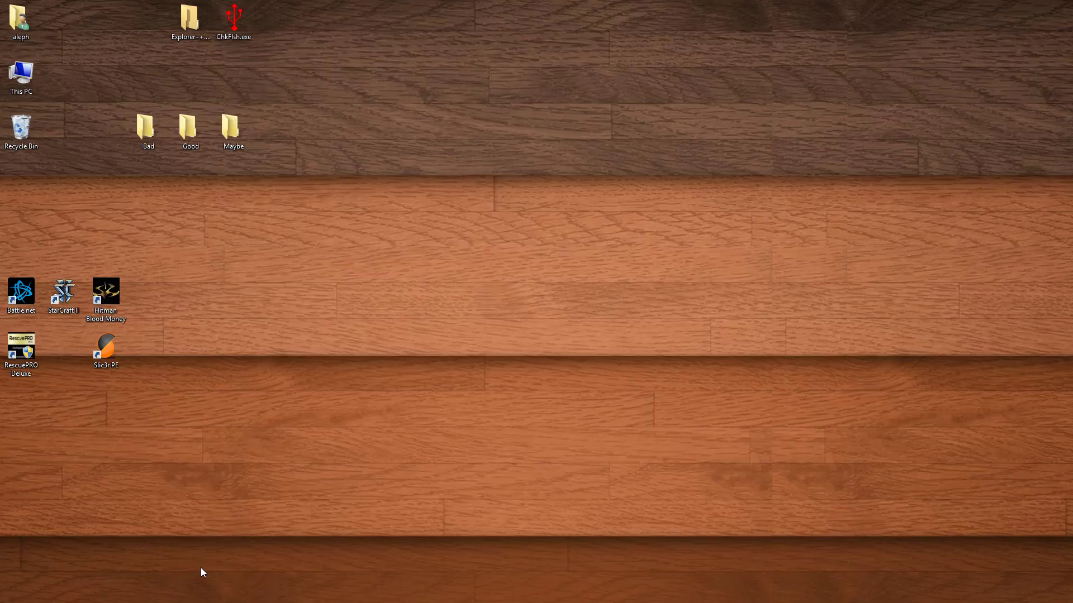
left_click_drag(184, 602, 212, 246)
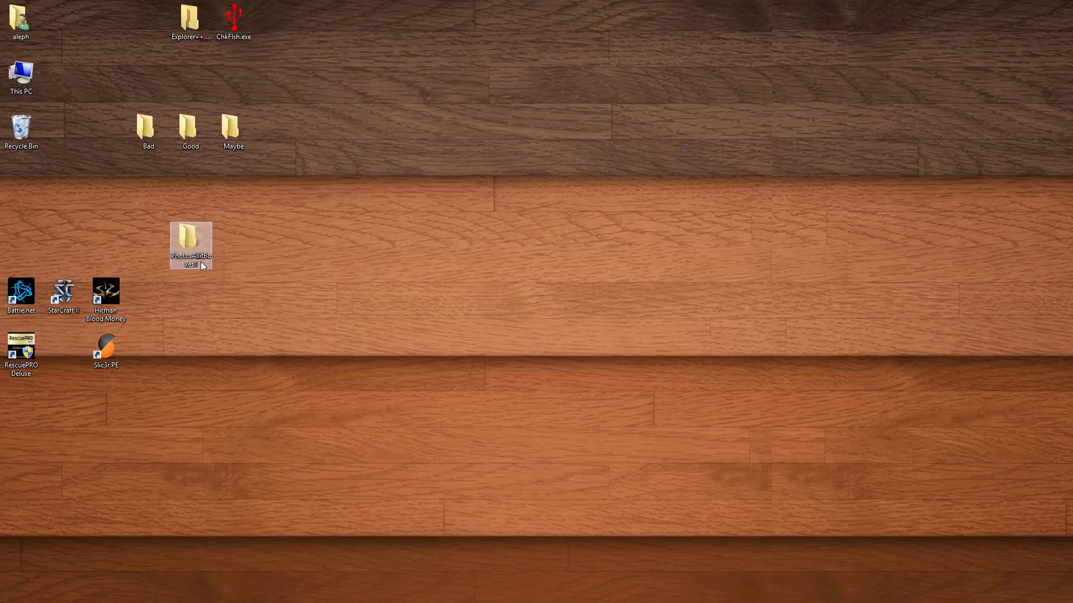
key("Delete")
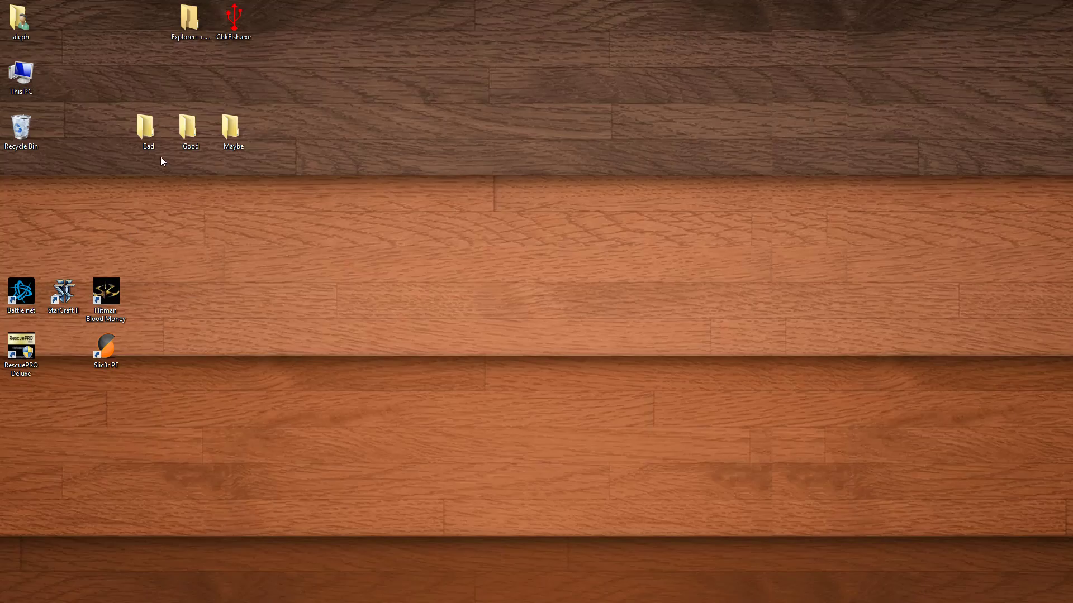
Open the Bad folder on the desktop and start the audacity-win-2.2.2.exe installer.
mouse_move(153, 149)
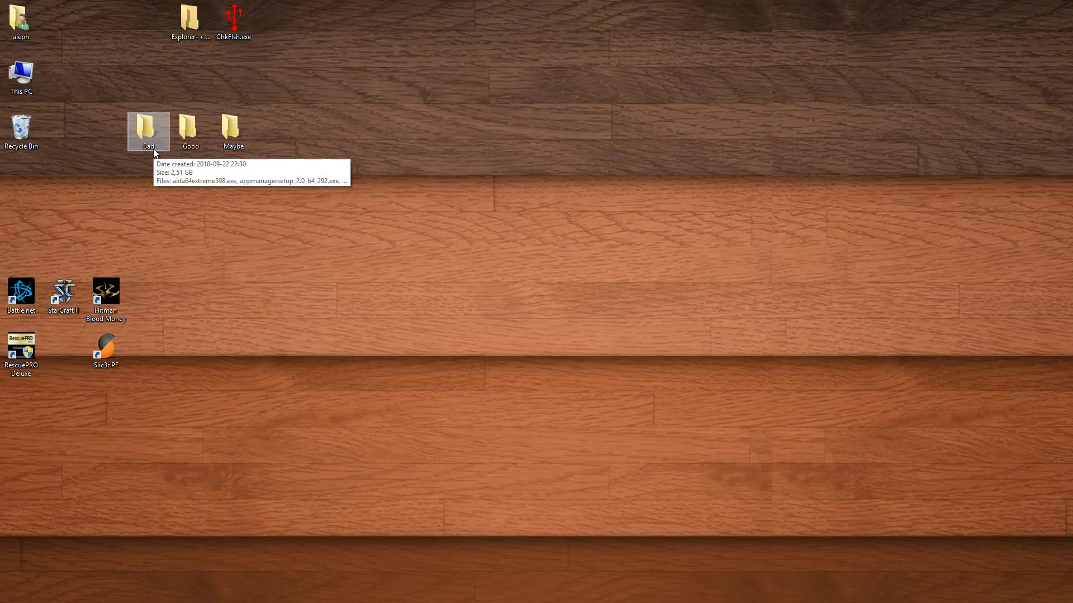
double_click(148, 131)
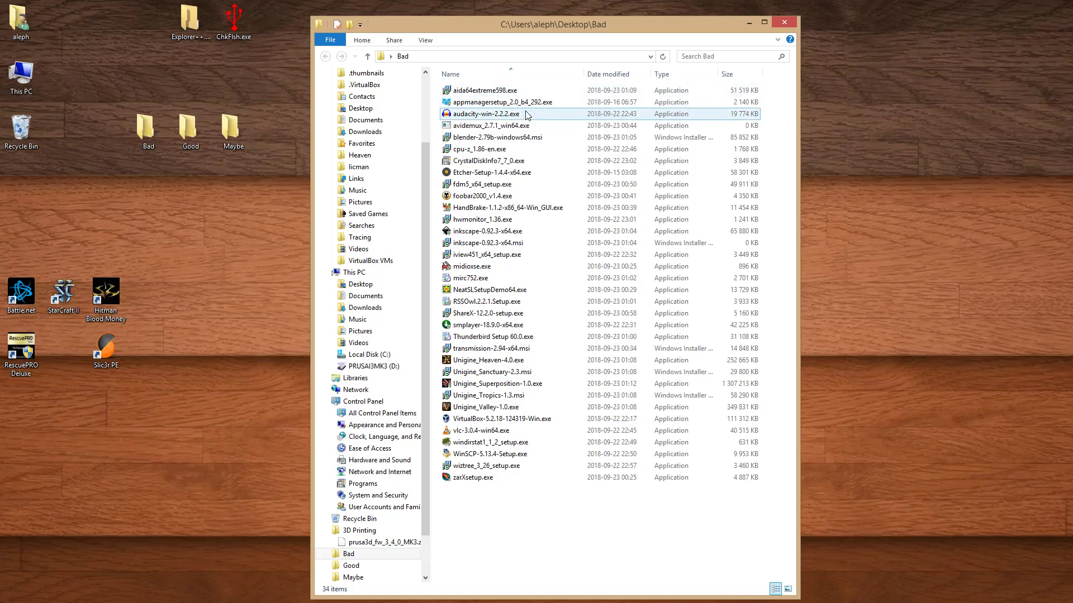
mouse_move(526, 115)
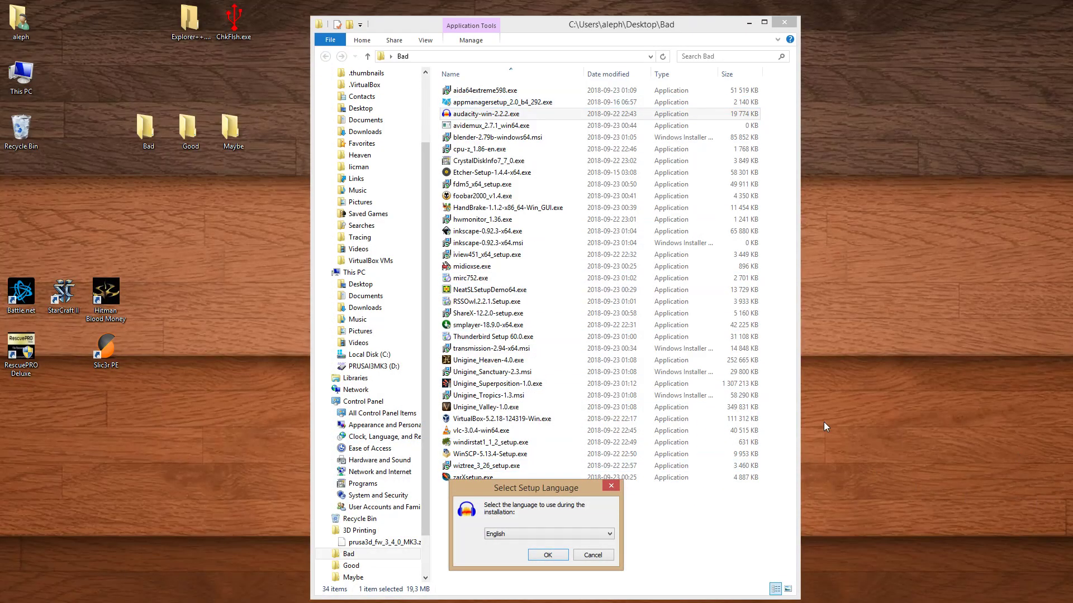
Arrange the Audacity setup language dialog and the Bad folder window side by side without overlap.
left_click_drag(542, 493, 375, 248)
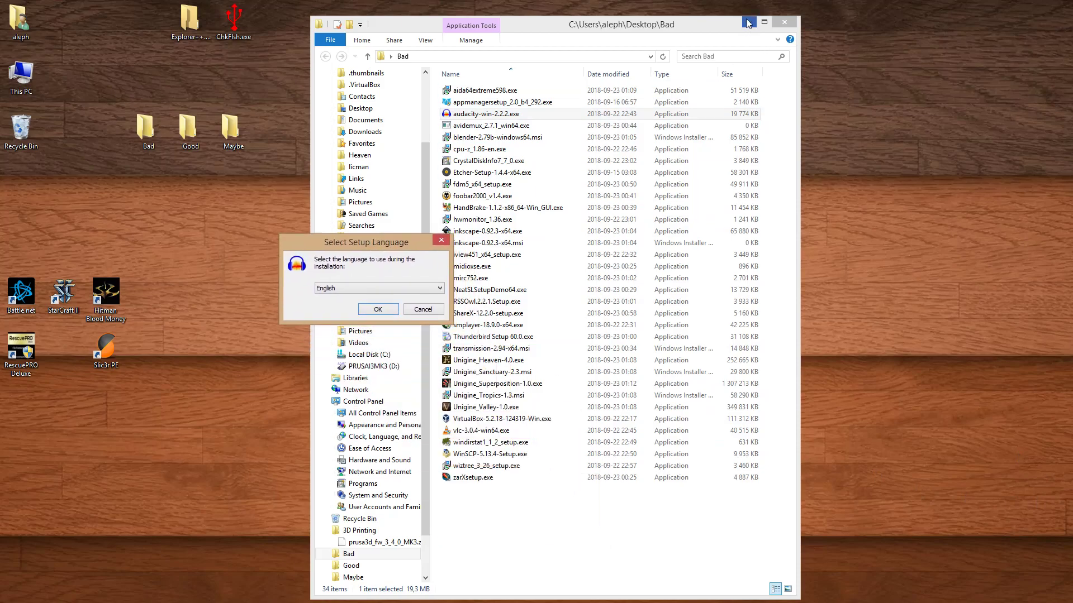
left_click_drag(716, 28, 911, 17)
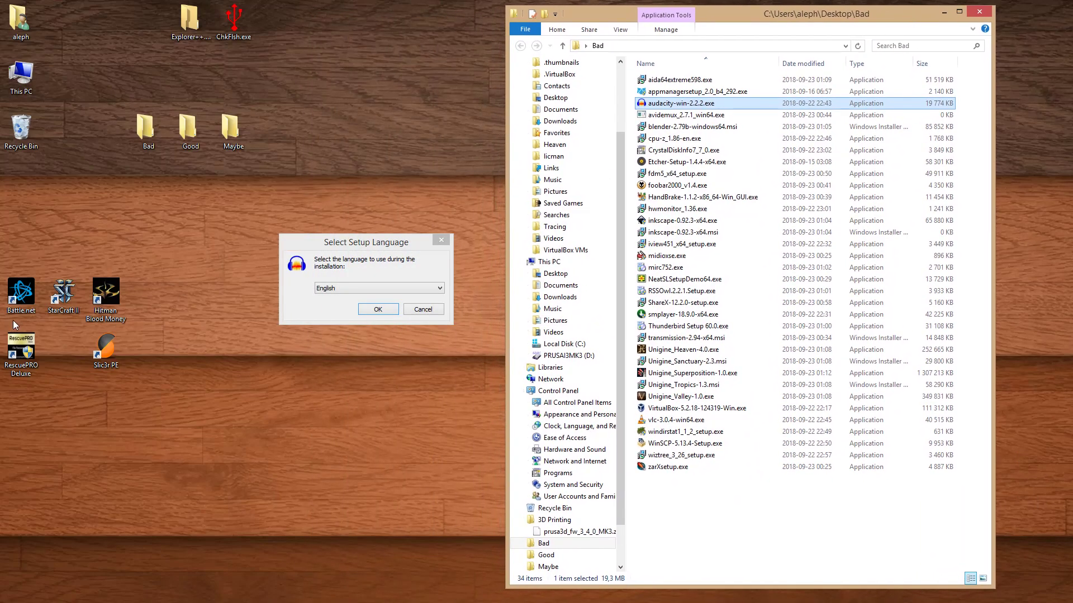
left_click_drag(358, 245, 312, 190)
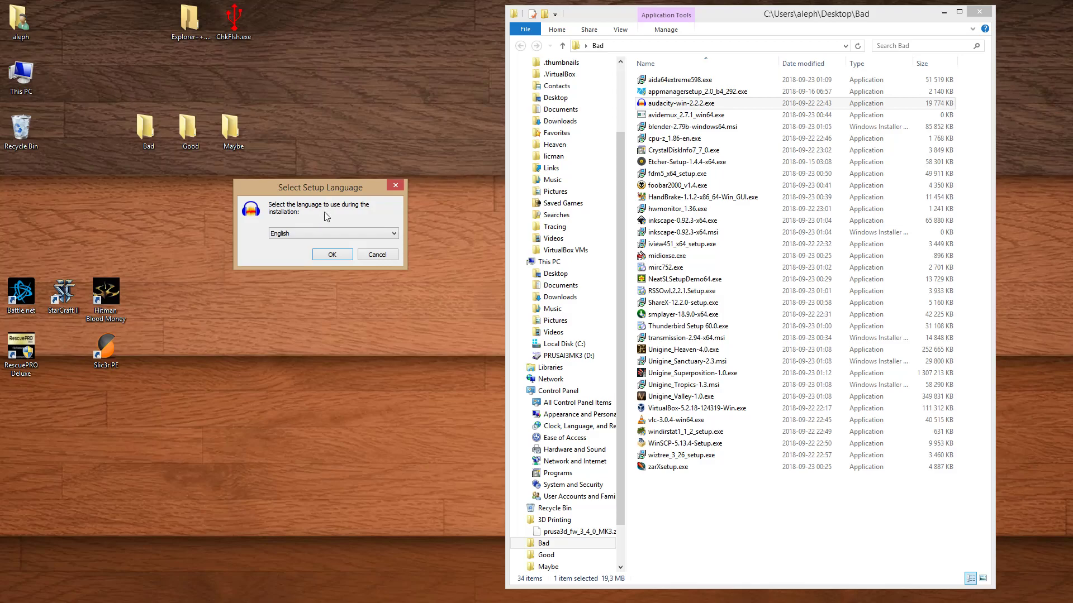
Go through the Audacity setup in English to its additional tasks, clear the desktop shortcut option, and exit without installing.
left_click(345, 255)
left_click_drag(510, 423, 310, 172)
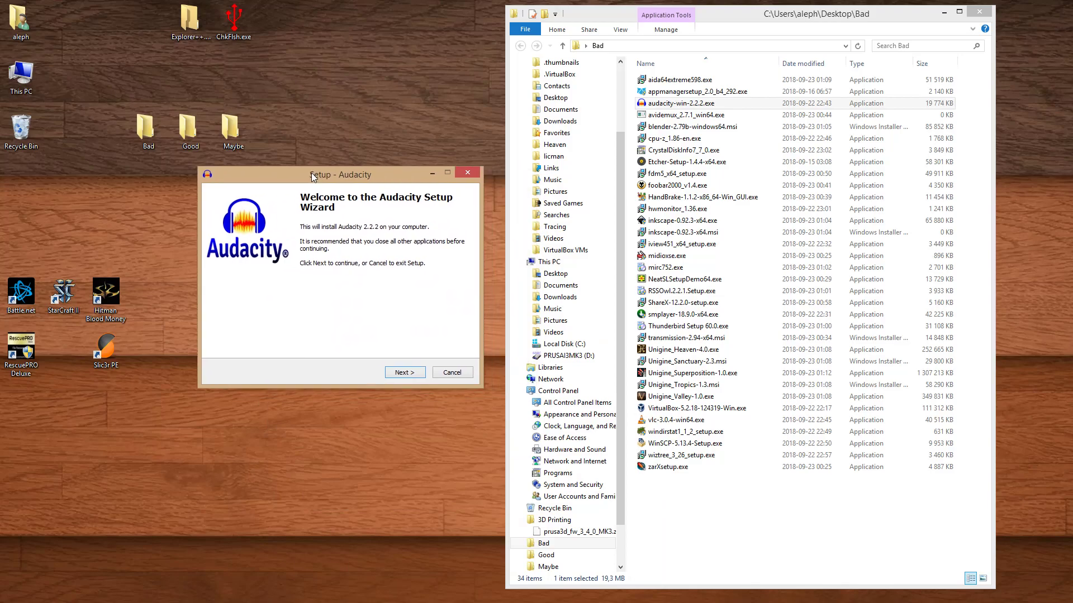
left_click(404, 373)
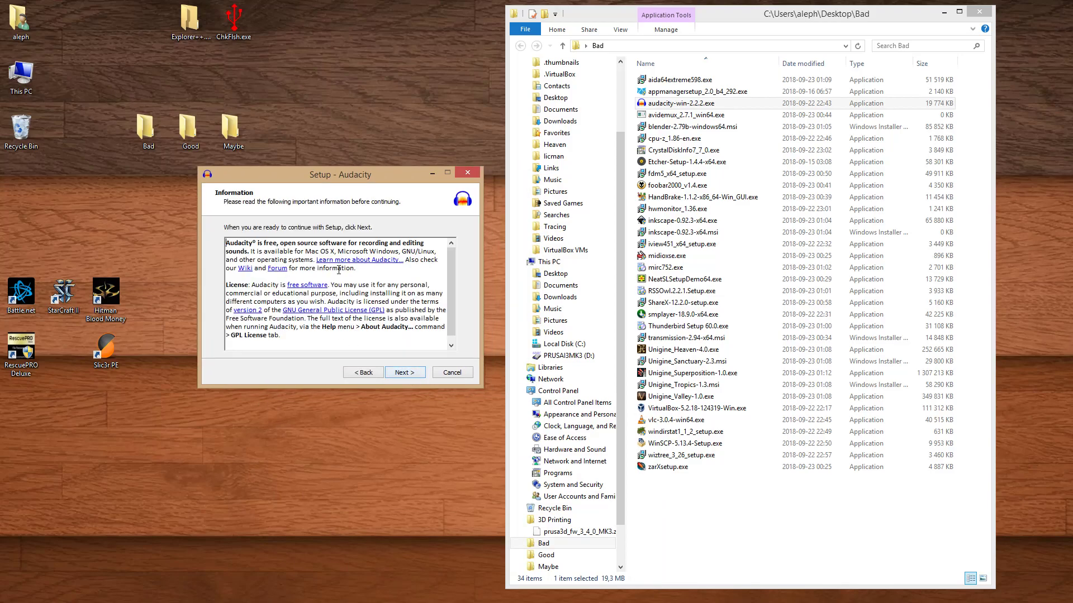
left_click(404, 373)
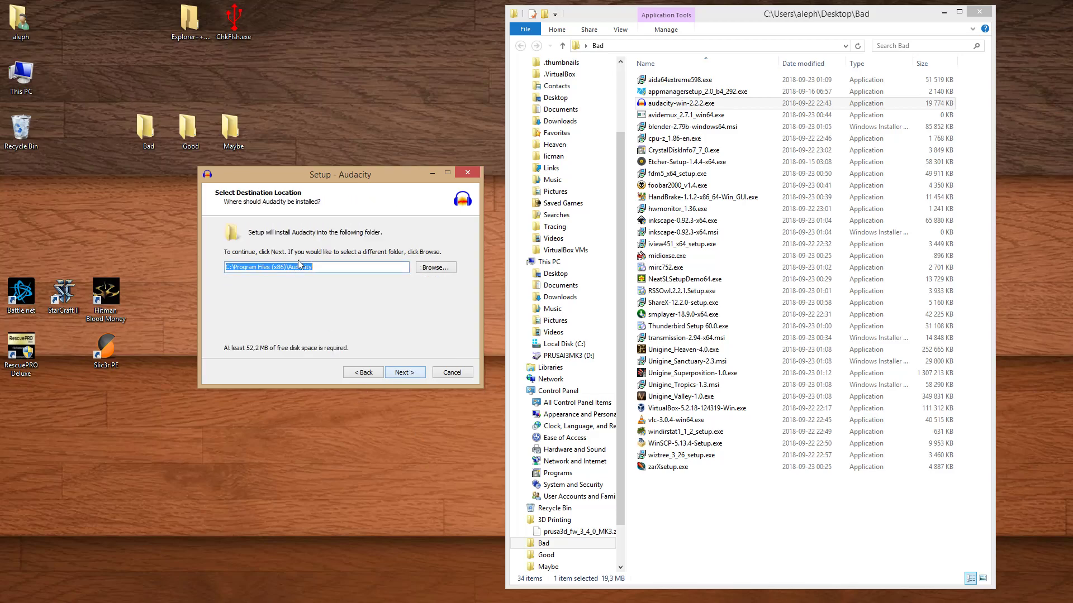
left_click(417, 373)
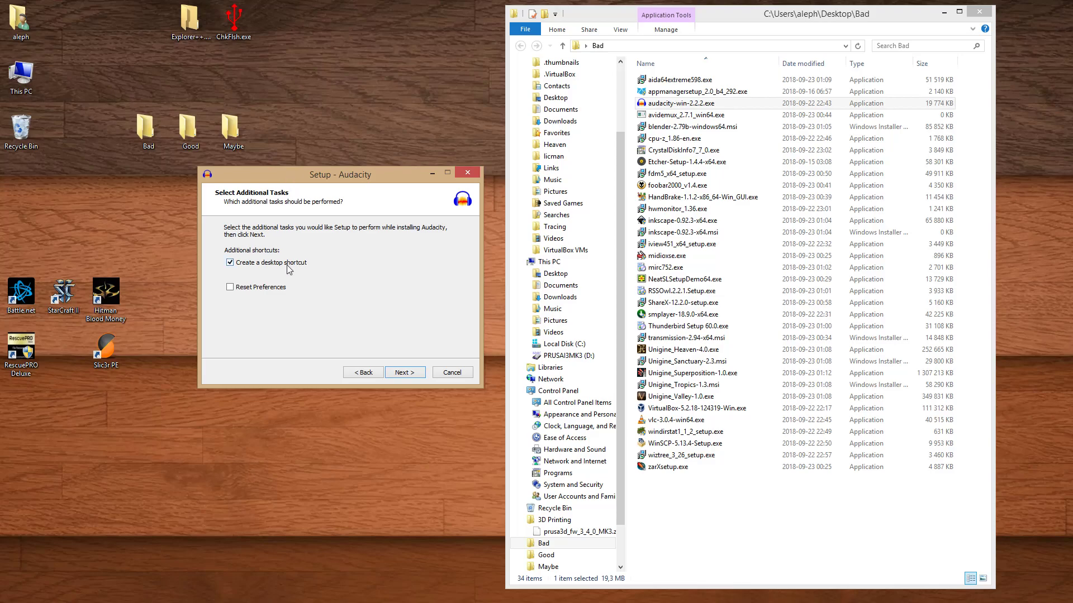
left_click(250, 267)
left_click(460, 374)
left_click(586, 581)
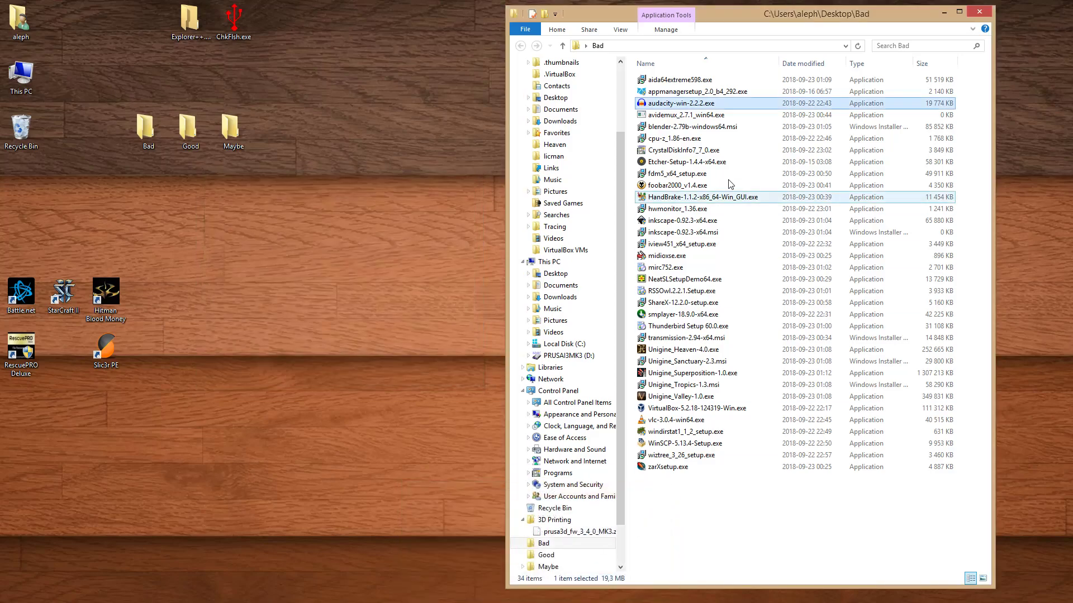
Try to run avidemux_2.7.1_win64.exe from the Bad folder and dismiss the message.
double_click(688, 115)
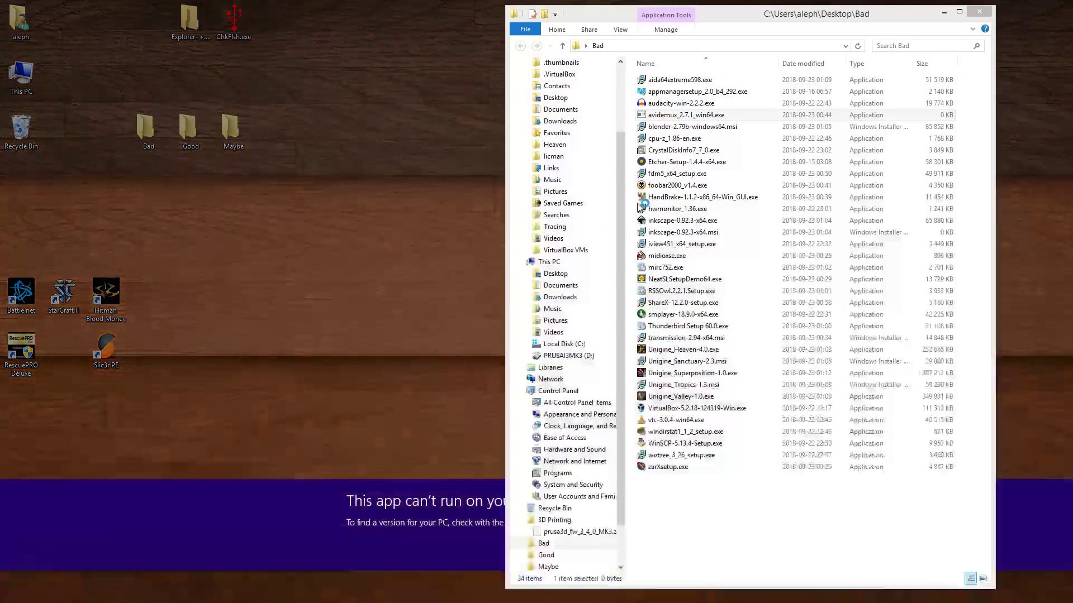
left_click(465, 530)
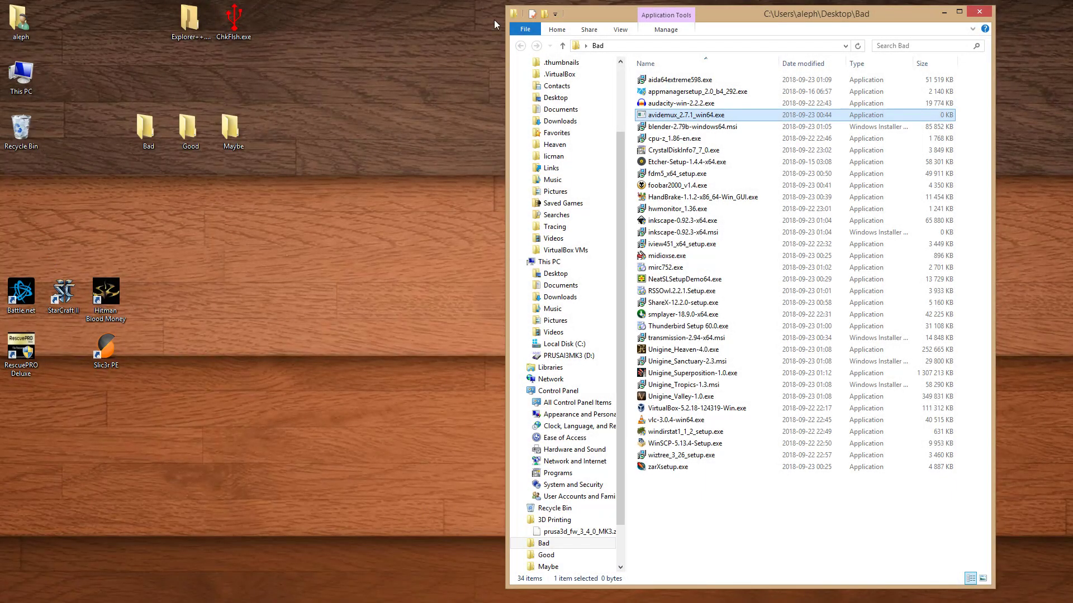
Start the blender-2.79b-windows64.msi installer and accept its license agreement.
double_click(682, 127)
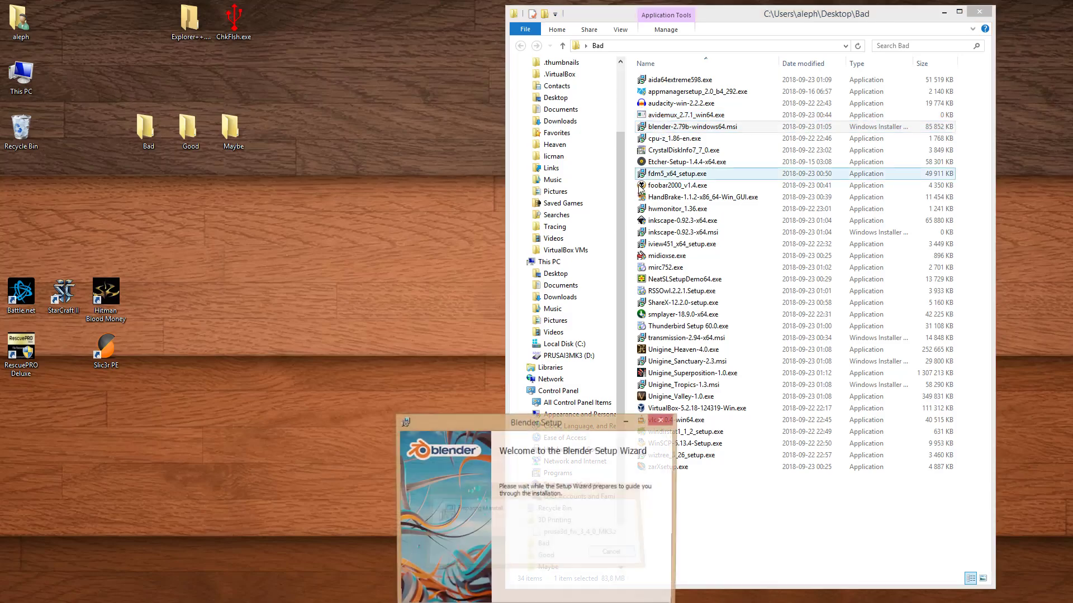
left_click_drag(482, 417, 302, 159)
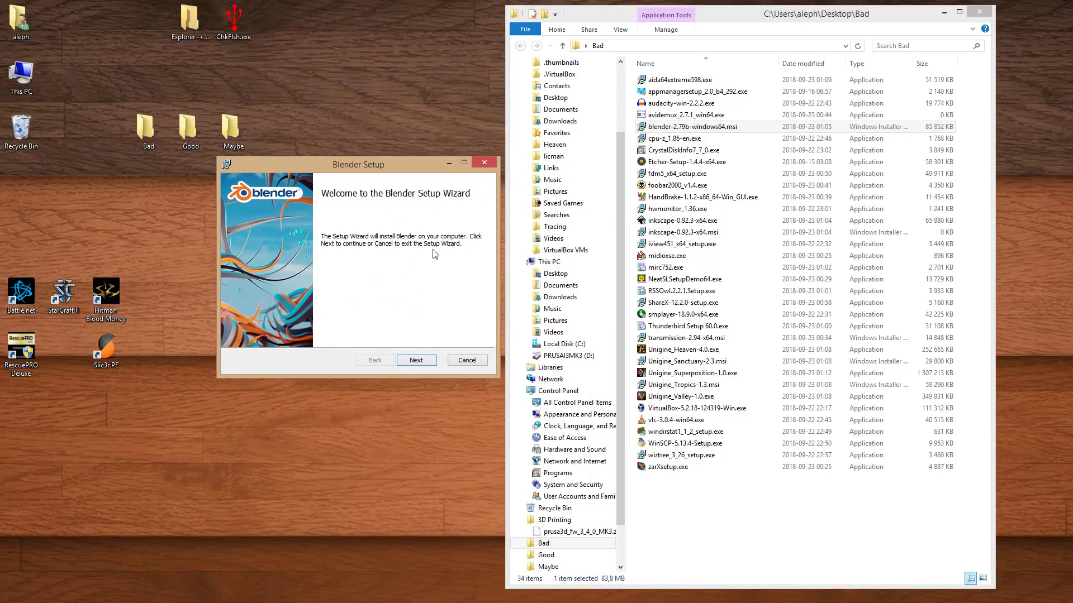
left_click(416, 359)
left_click(336, 335)
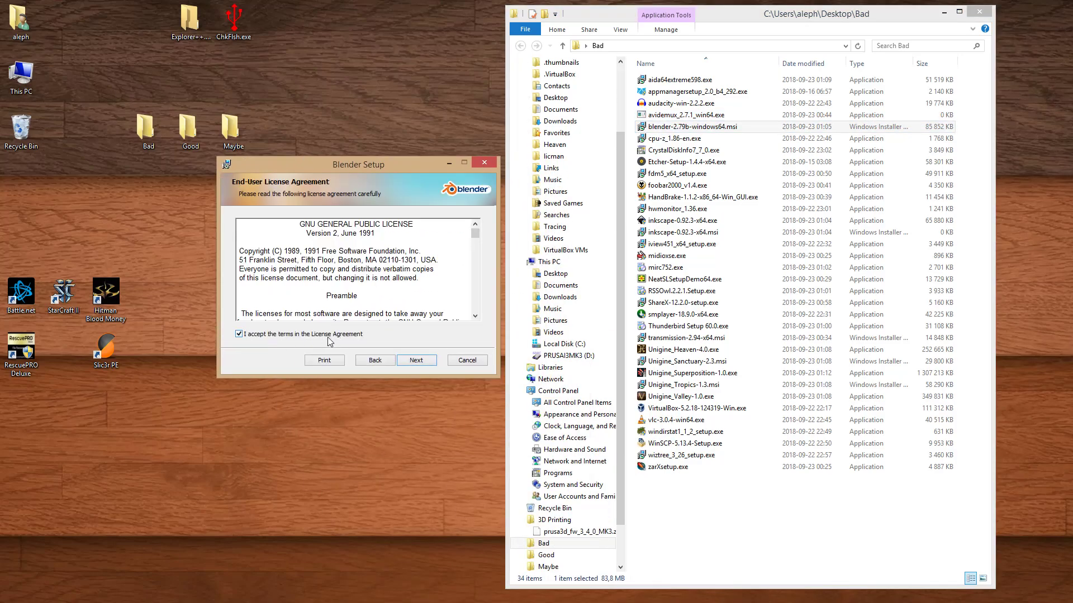
left_click(430, 360)
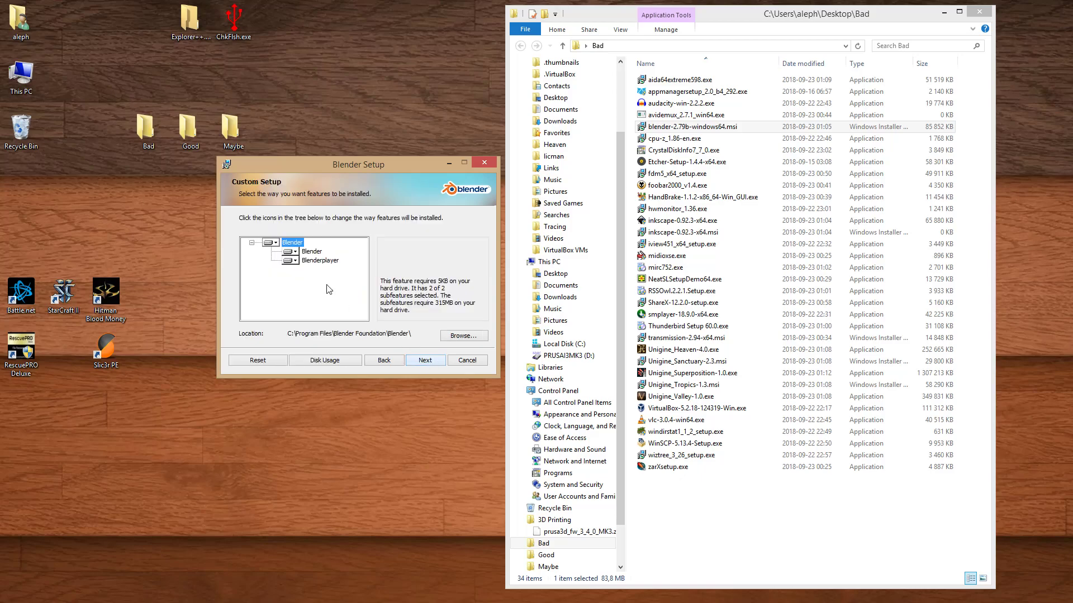
Install Blender with the default features and location, and move its desktop shortcut well below the RescuePRO Deluxe shortcut.
left_click(428, 361)
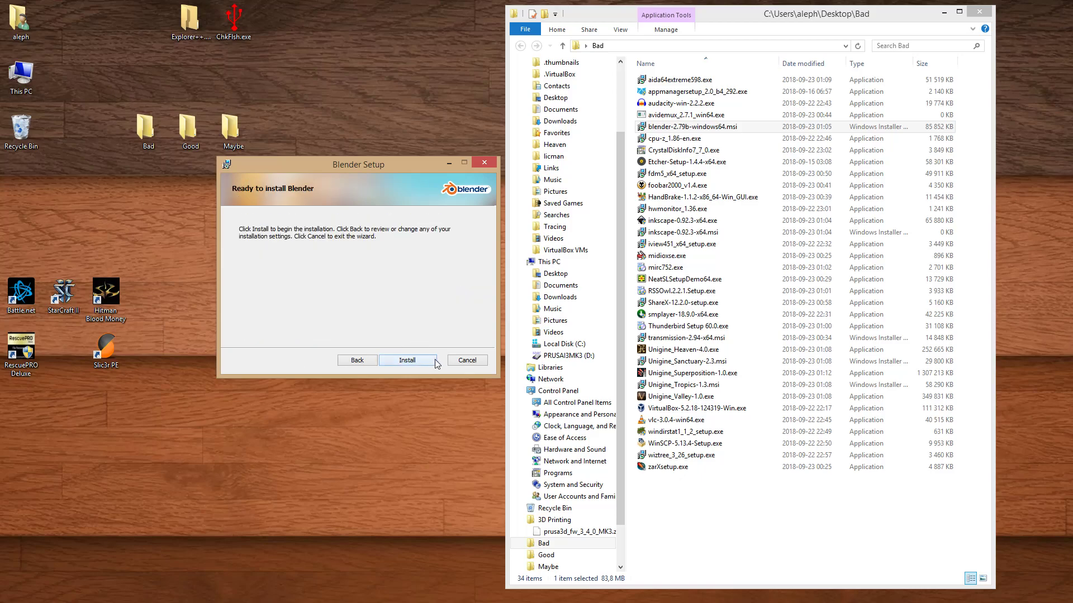
left_click(434, 360)
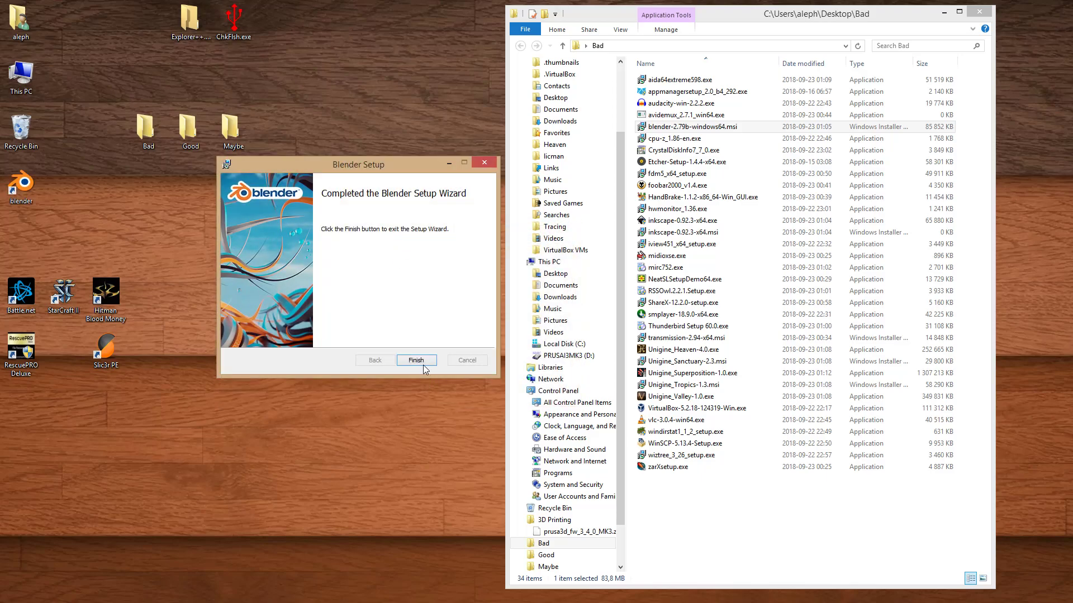
left_click(416, 361)
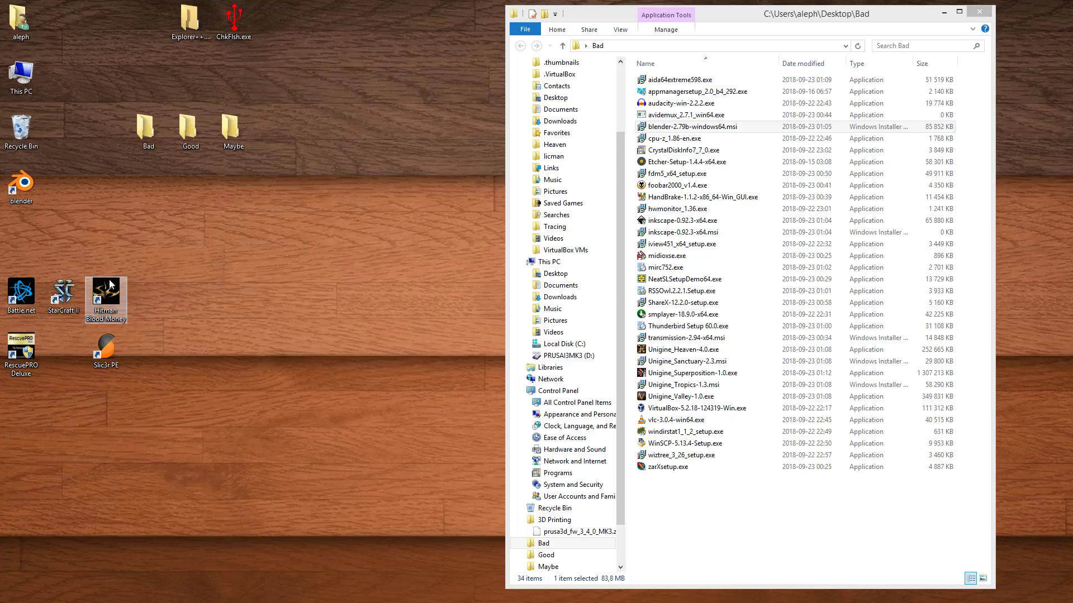
left_click_drag(23, 185, 22, 514)
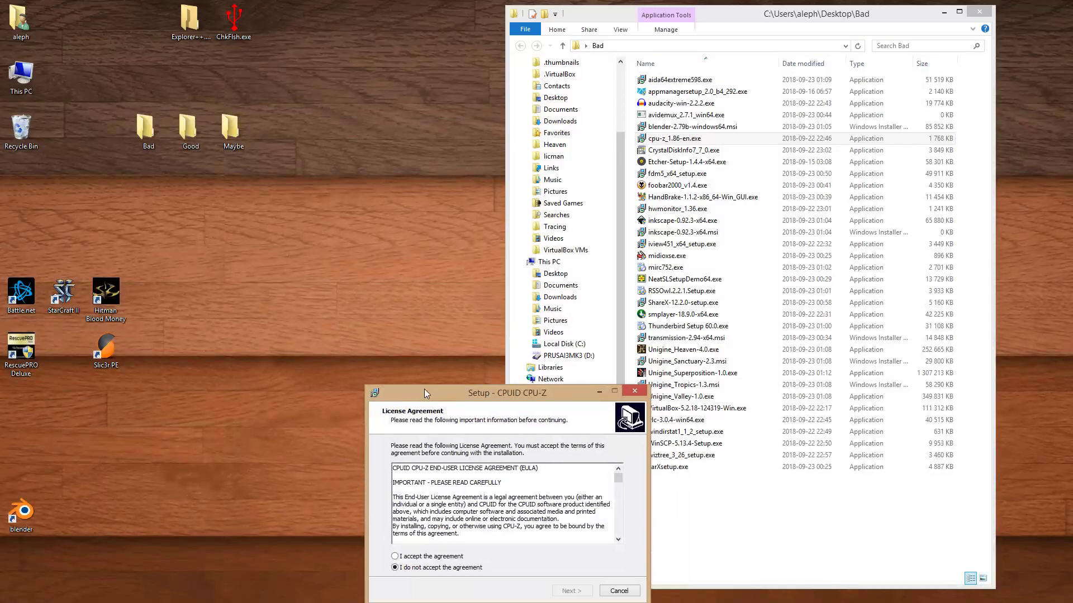
Accept the CPU-Z license agreement, go through the setup to its desktop icon option, and exit without installing.
left_click_drag(558, 451, 246, 186)
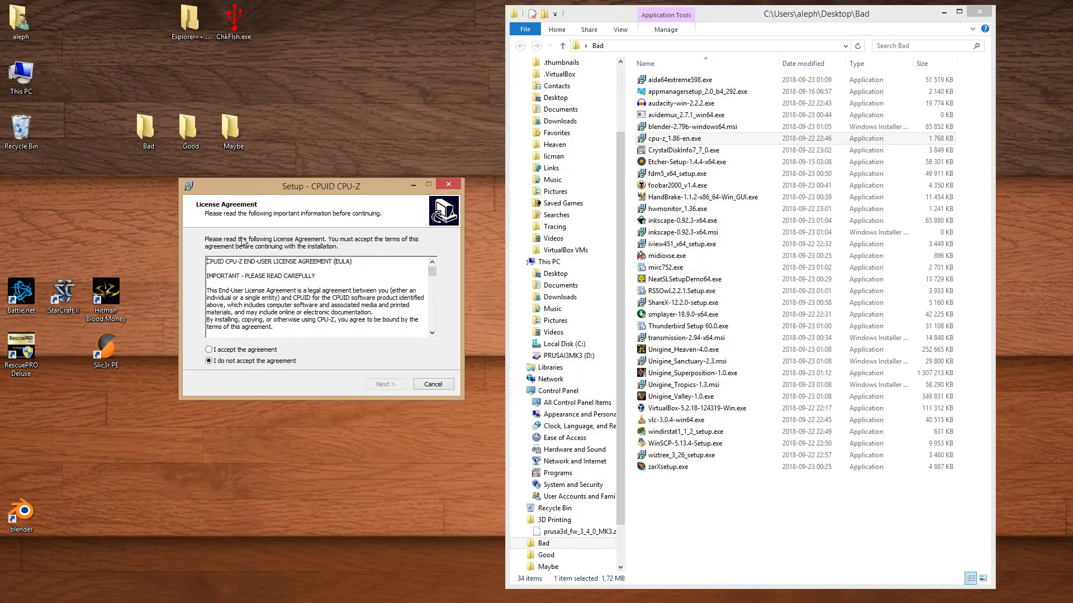
left_click(244, 349)
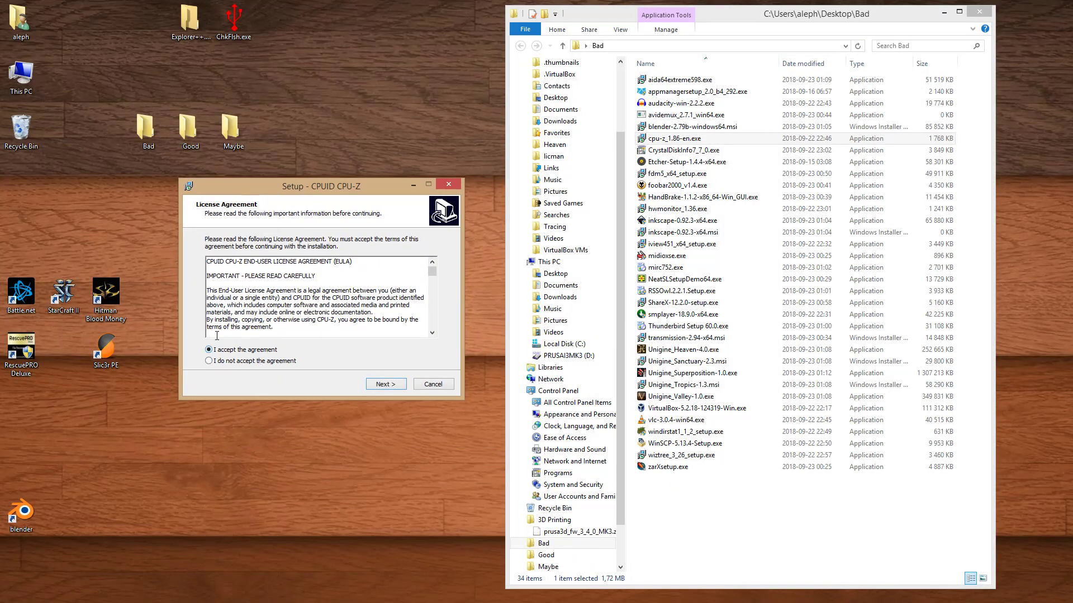
left_click(387, 384)
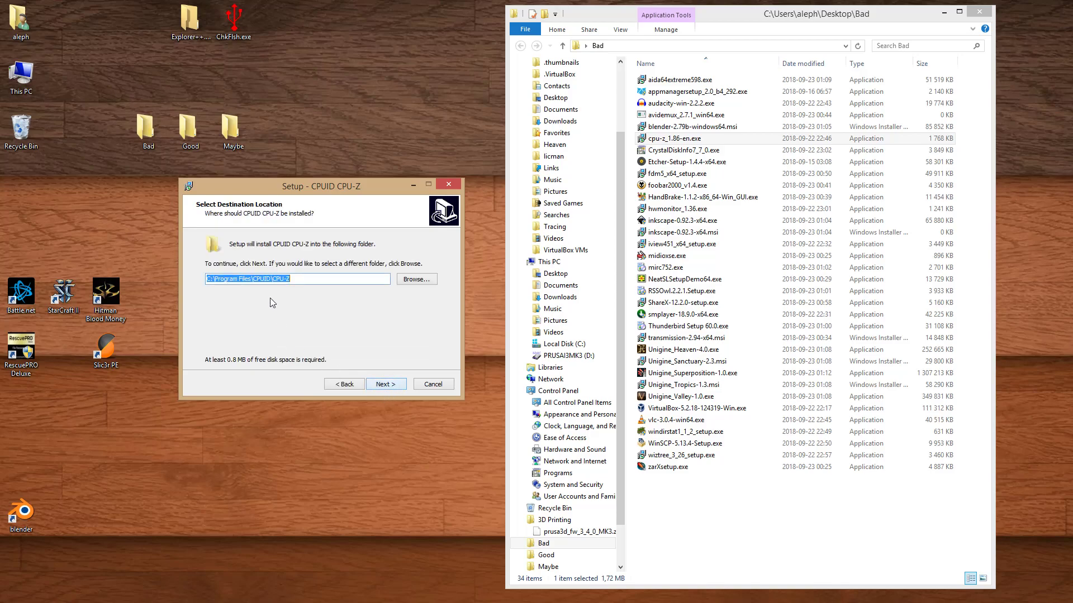
left_click(397, 386)
left_click(395, 387)
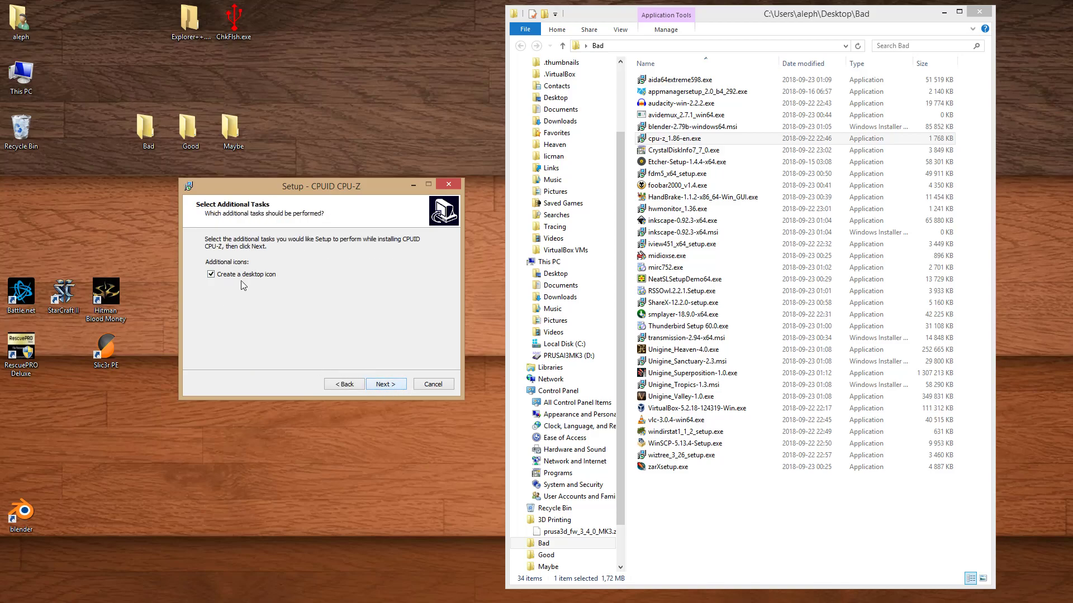
left_click(446, 388)
left_click(579, 578)
Run CrystalDiskInfo7_7_0.exe, accept its license, go through the setup to its desktop shortcut option, clear it, and exit without installing.
left_click_drag(635, 149, 419, 293)
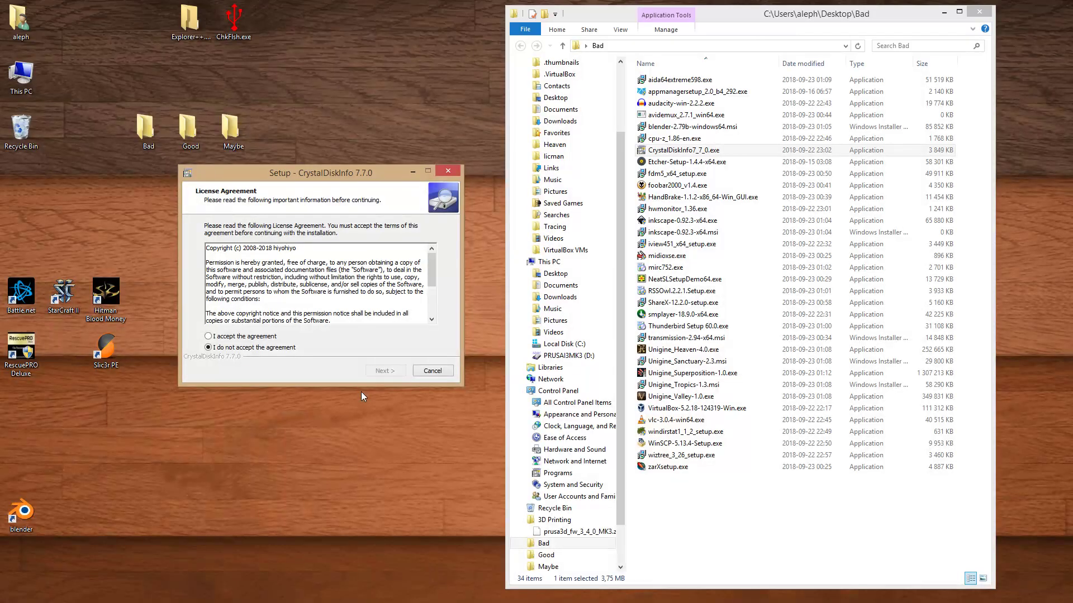
left_click(244, 338)
left_click(386, 371)
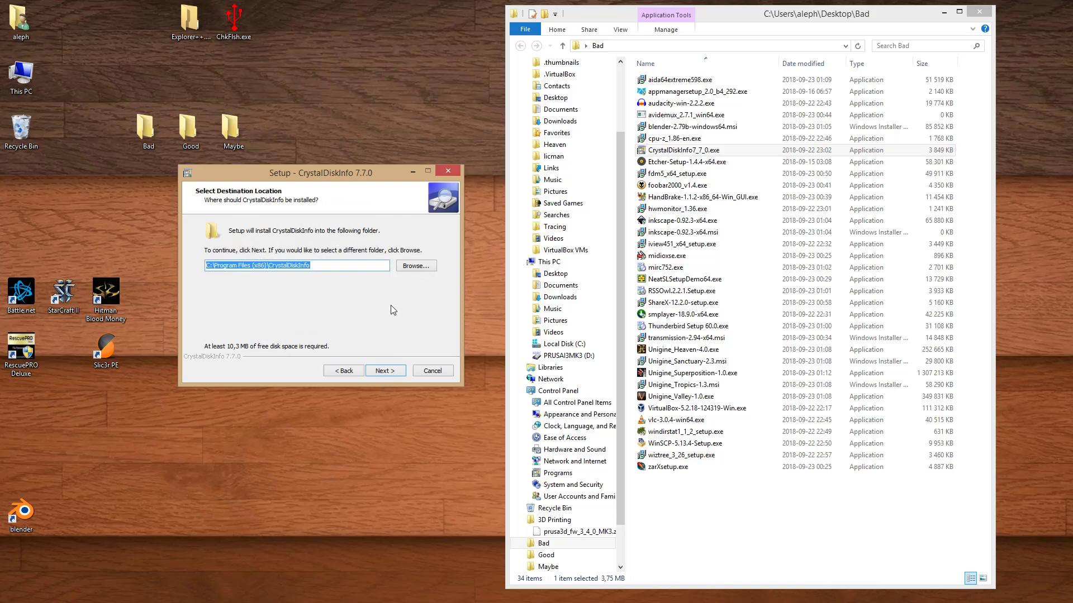
left_click(389, 372)
left_click(391, 372)
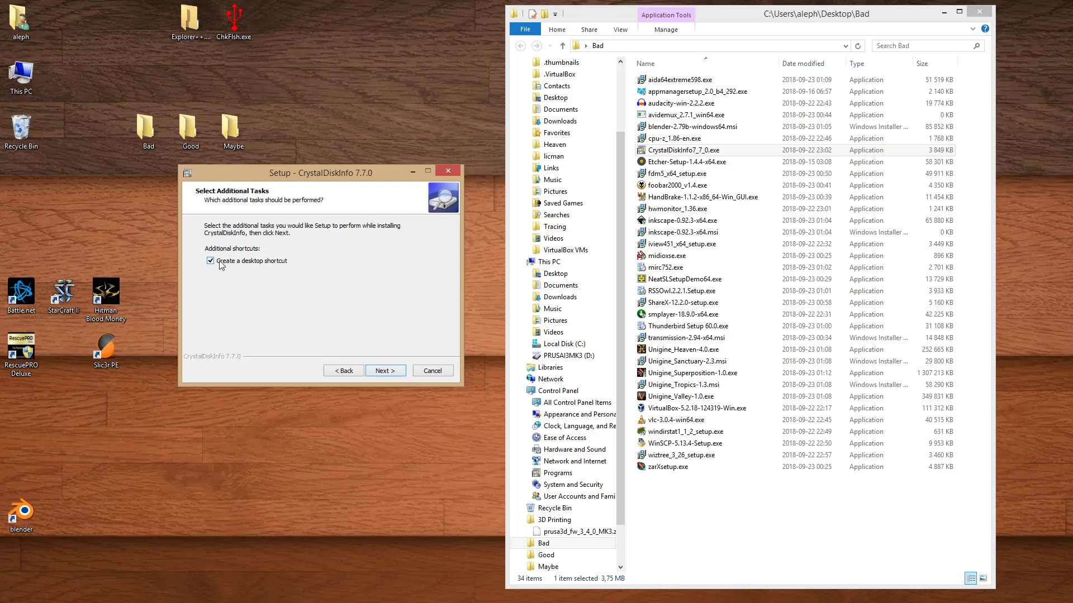
left_click(430, 372)
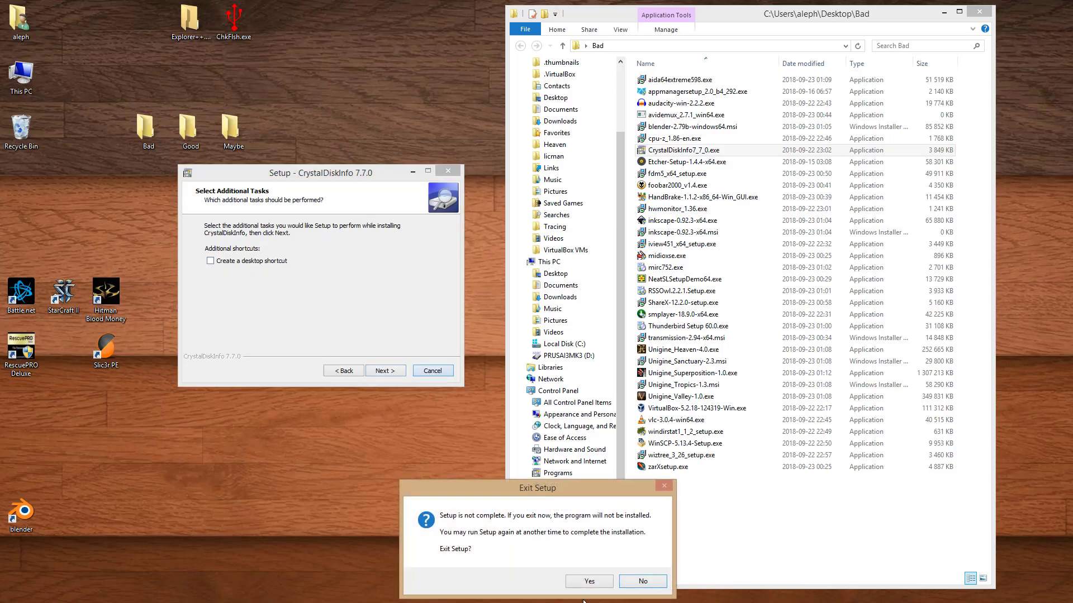
left_click(606, 585)
Install Etcher from Etcher-Setup-1.4.4-x64.exe, accepting its license agreement.
double_click(693, 164)
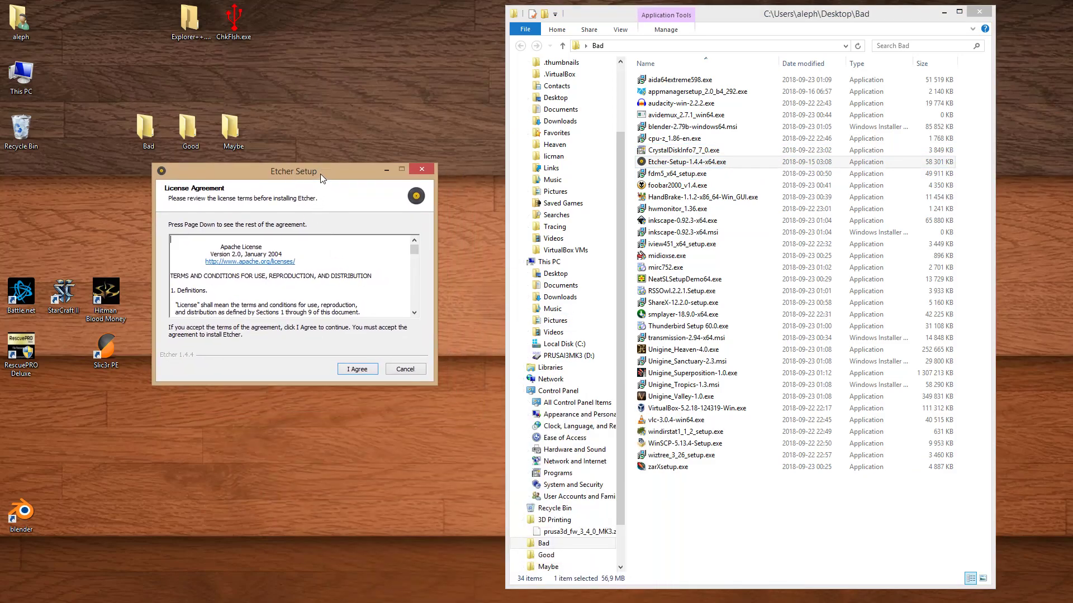
left_click_drag(321, 173, 330, 171)
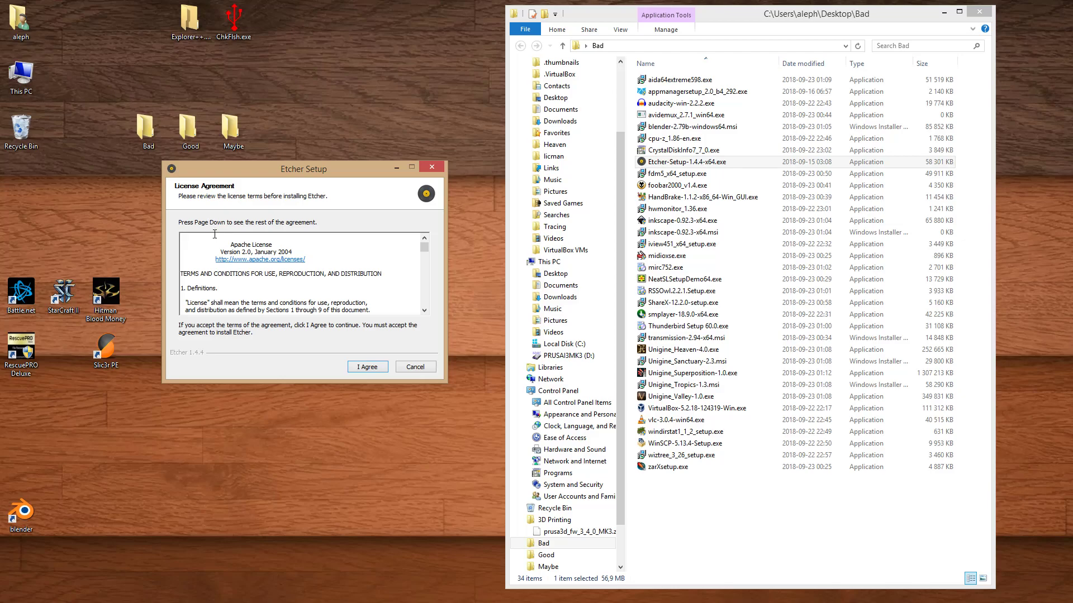
left_click(373, 370)
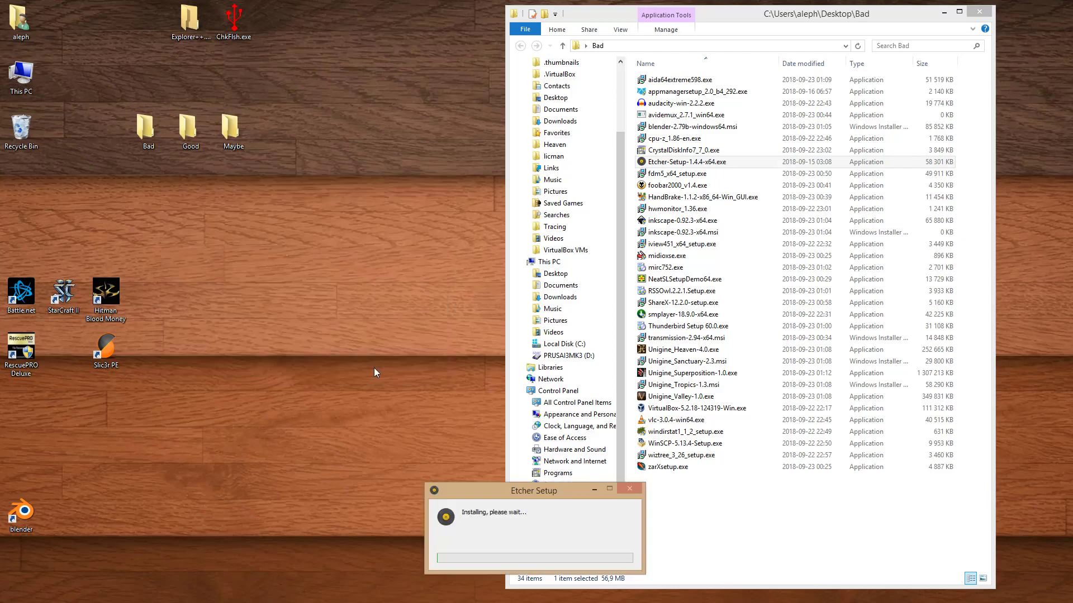
left_click_drag(500, 486, 277, 242)
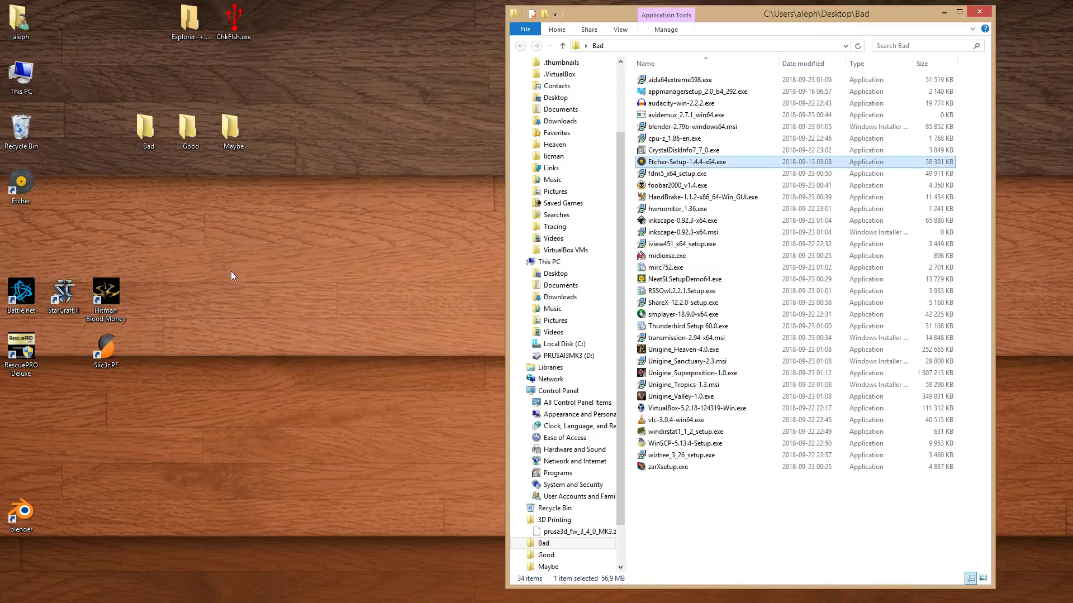
Open Etcher from its desktop shortcut, close it, and move the shortcut beside the blender shortcut.
double_click(21, 187)
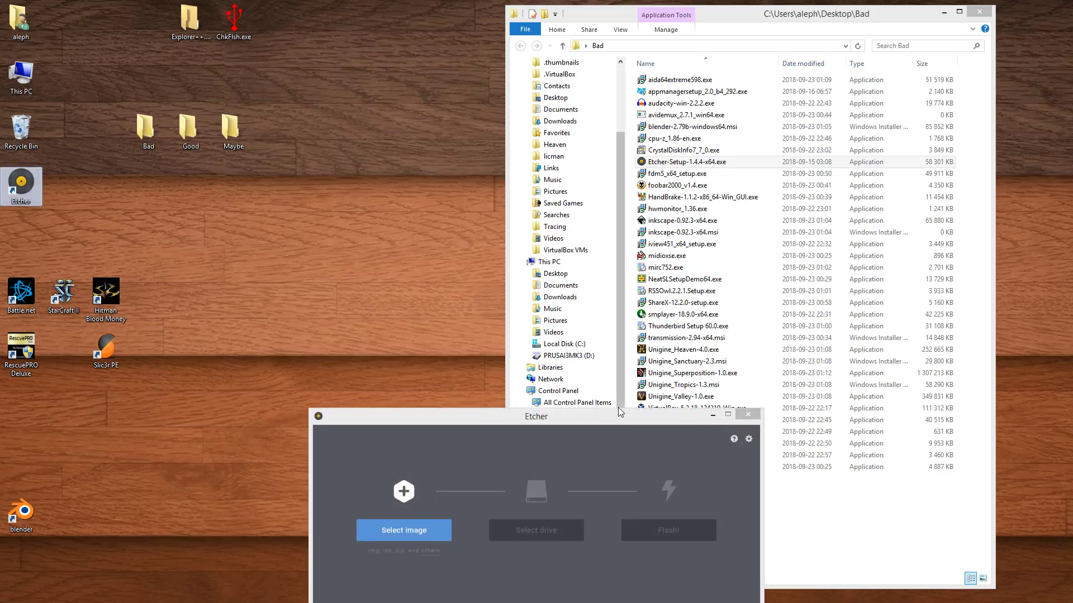
left_click_drag(434, 418, 337, 238)
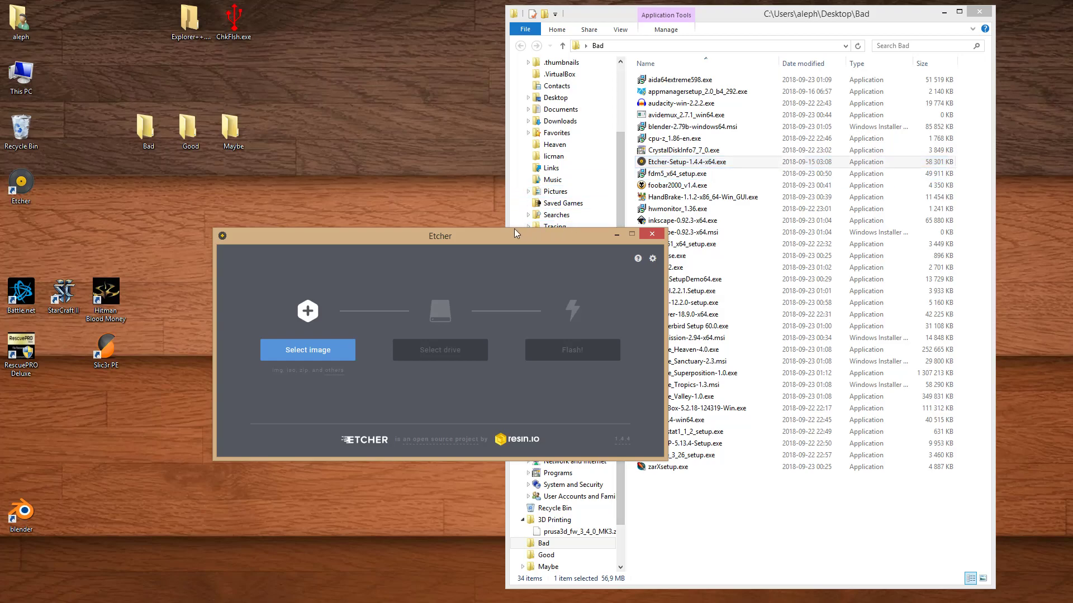
left_click_drag(454, 240, 425, 216)
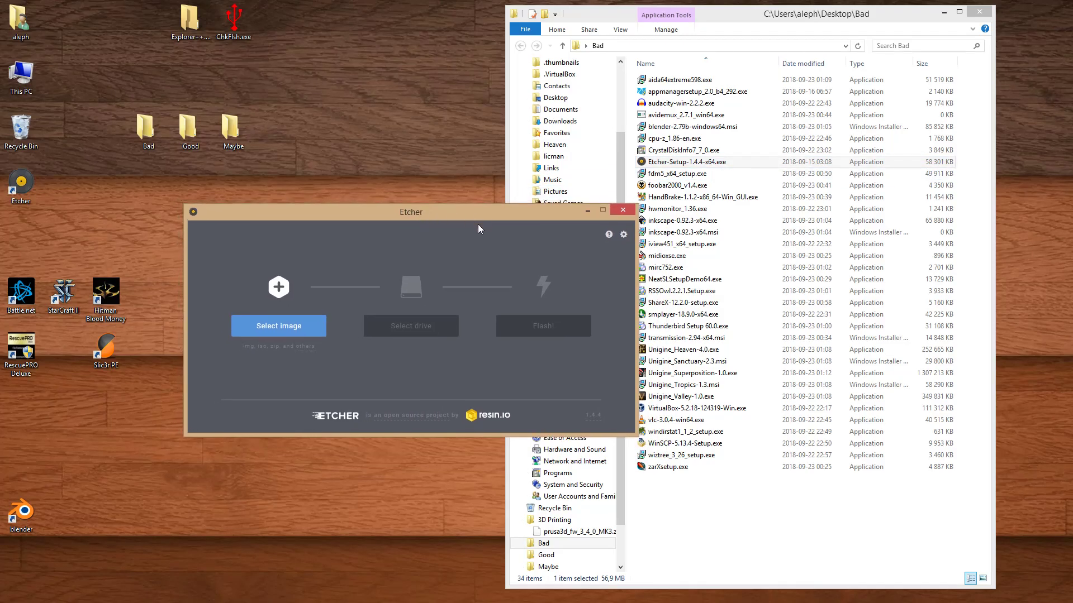
left_click(630, 214)
left_click_drag(21, 183, 46, 270)
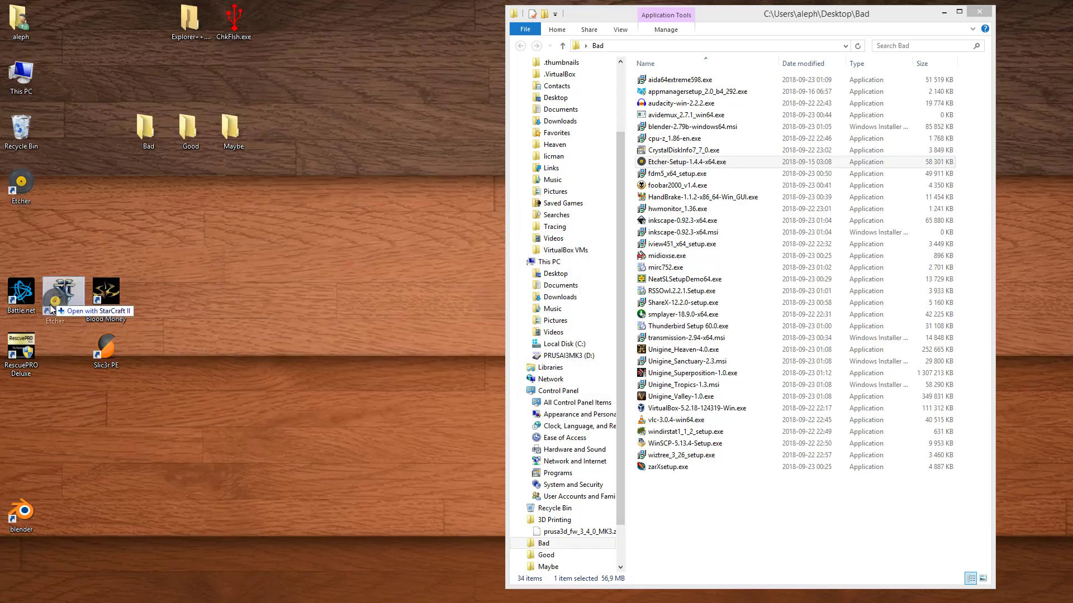
left_click_drag(73, 504, 72, 505)
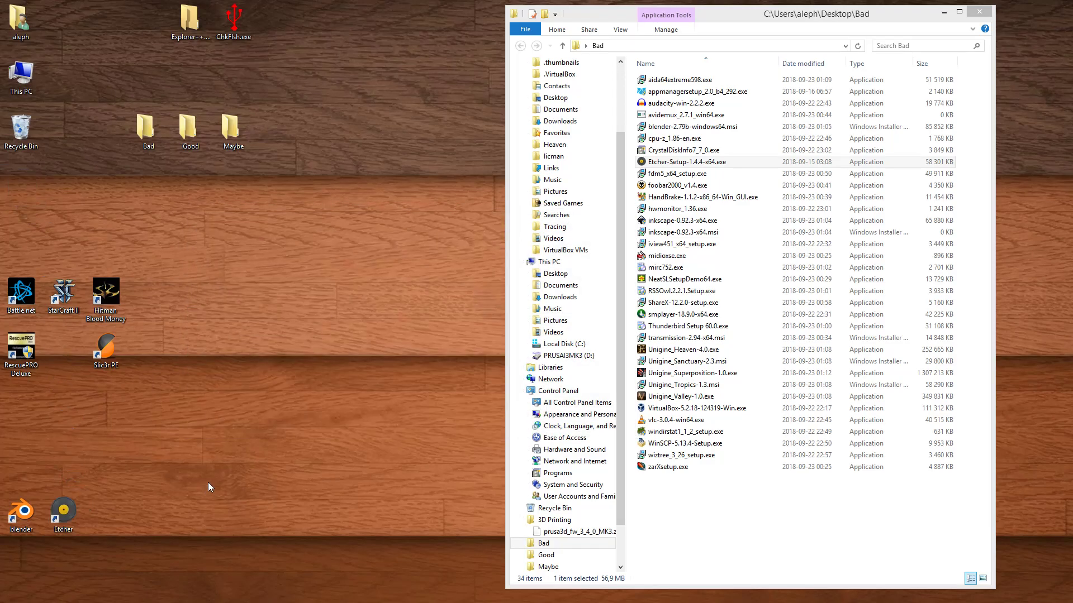
Run foobar2000_v1.4.exe, accept its license, clear the Desktop icon component under Shortcut icons, and exit without installing.
double_click(687, 185)
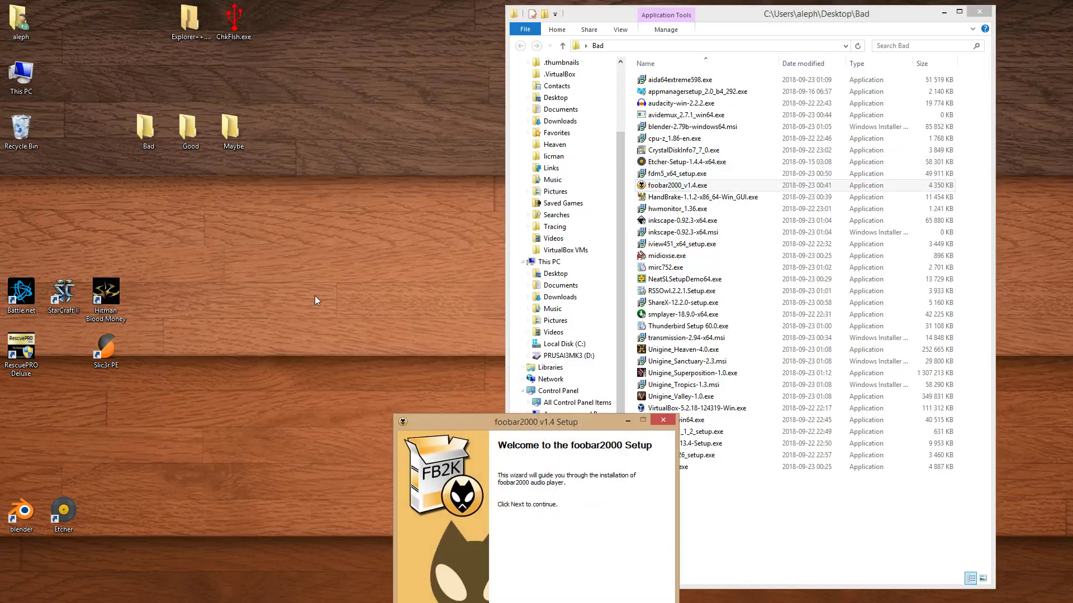
left_click_drag(553, 421, 317, 169)
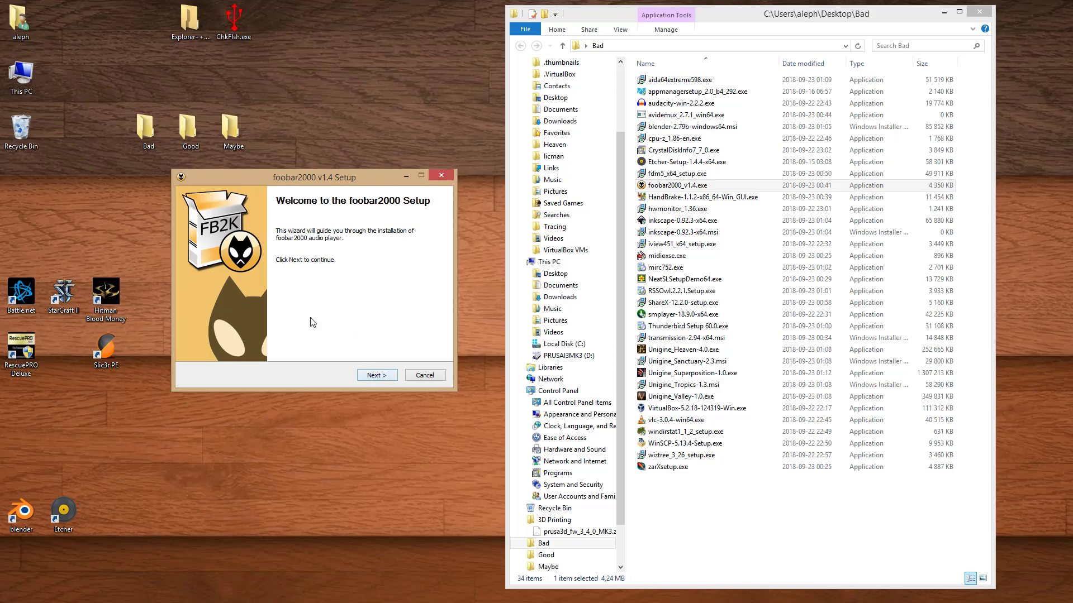
left_click(384, 377)
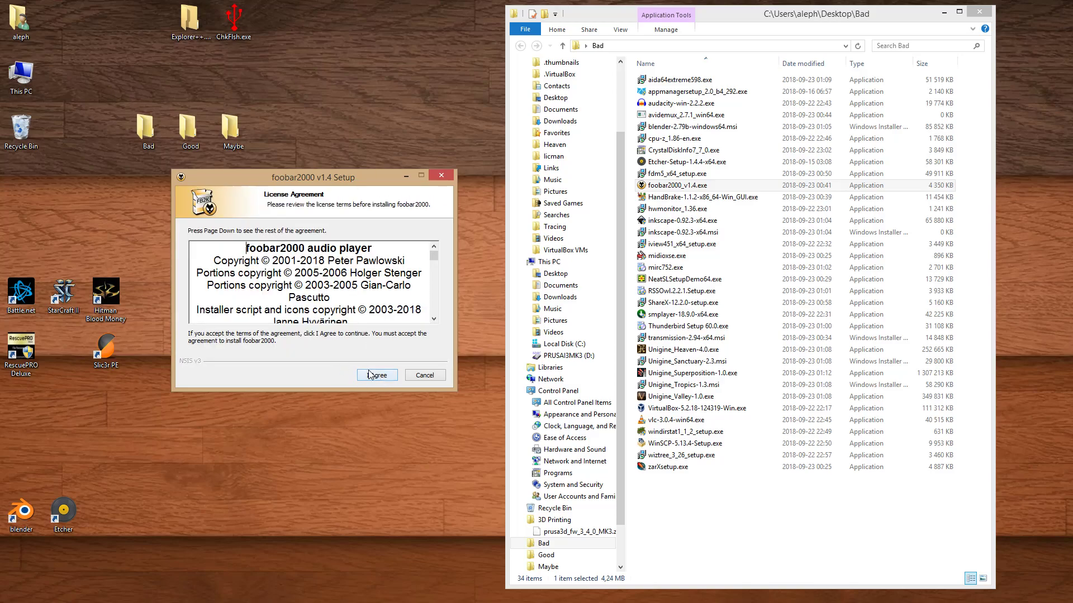
left_click(383, 378)
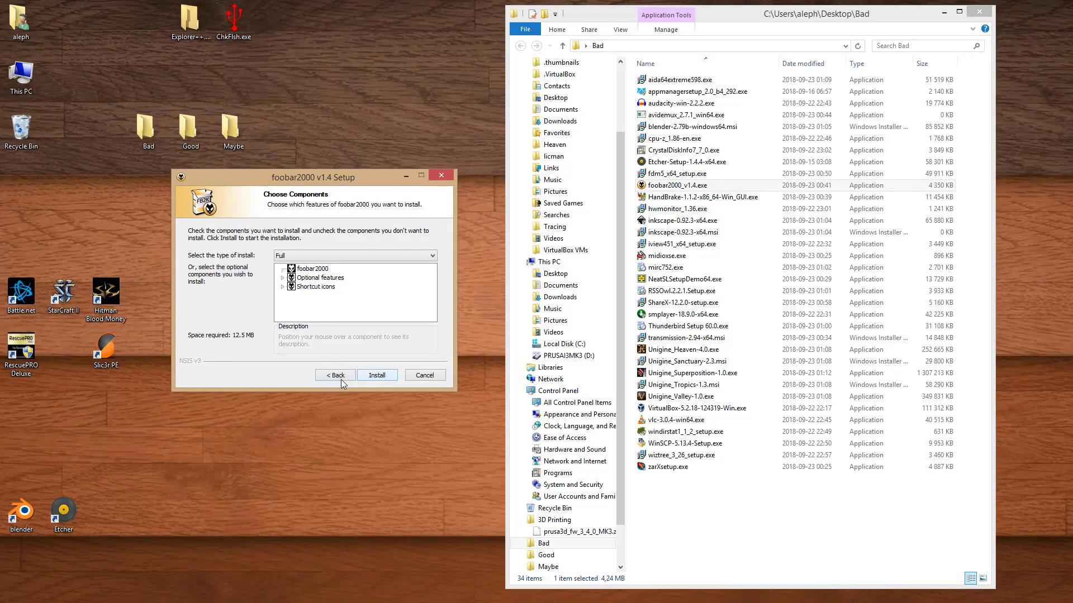
key("Return")
left_click(388, 378)
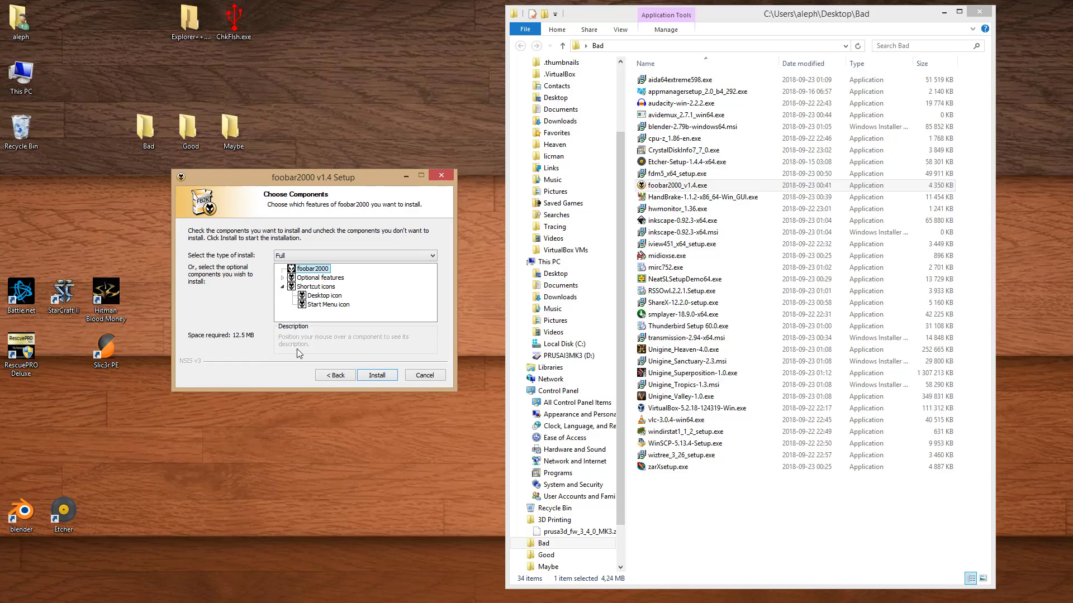
left_click(302, 296)
left_click(424, 374)
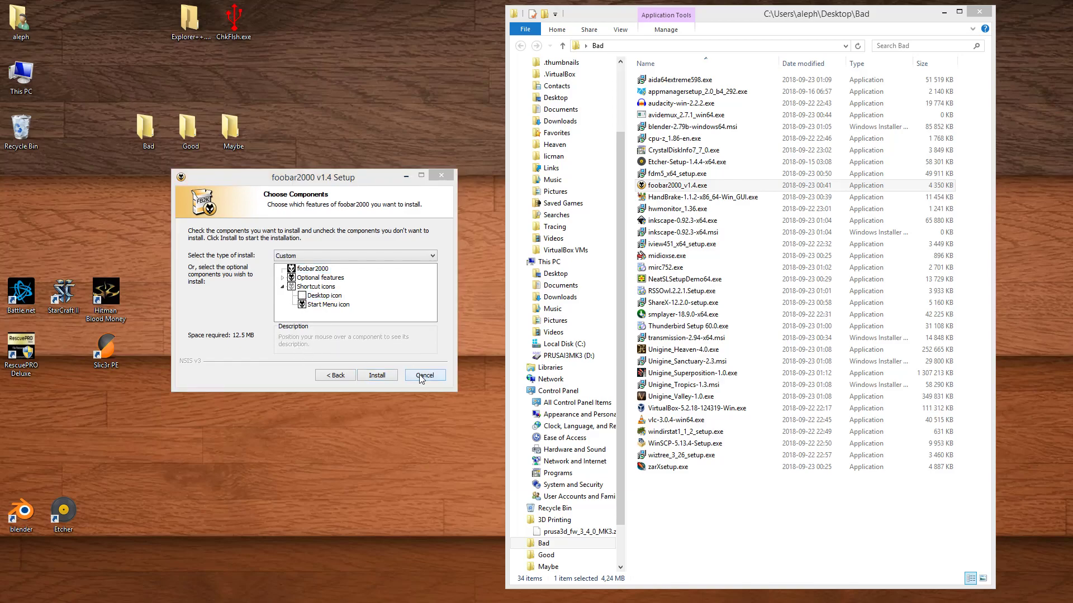
left_click(554, 570)
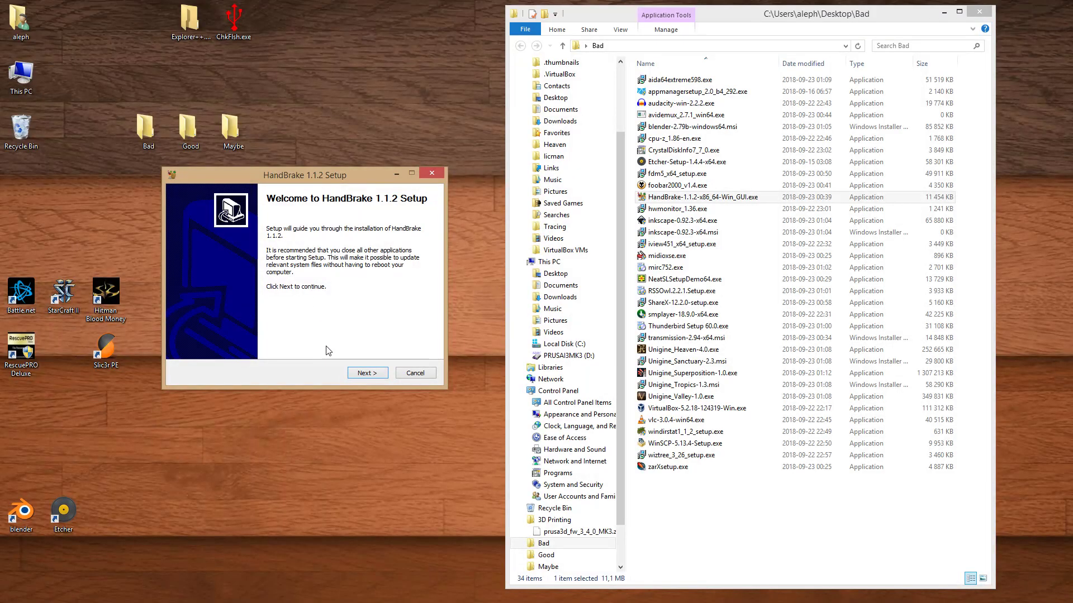
Install HandBrake 1.1.2 in its default location, accepting the license, and move its desktop shortcut beside the Etcher shortcut.
left_click(364, 373)
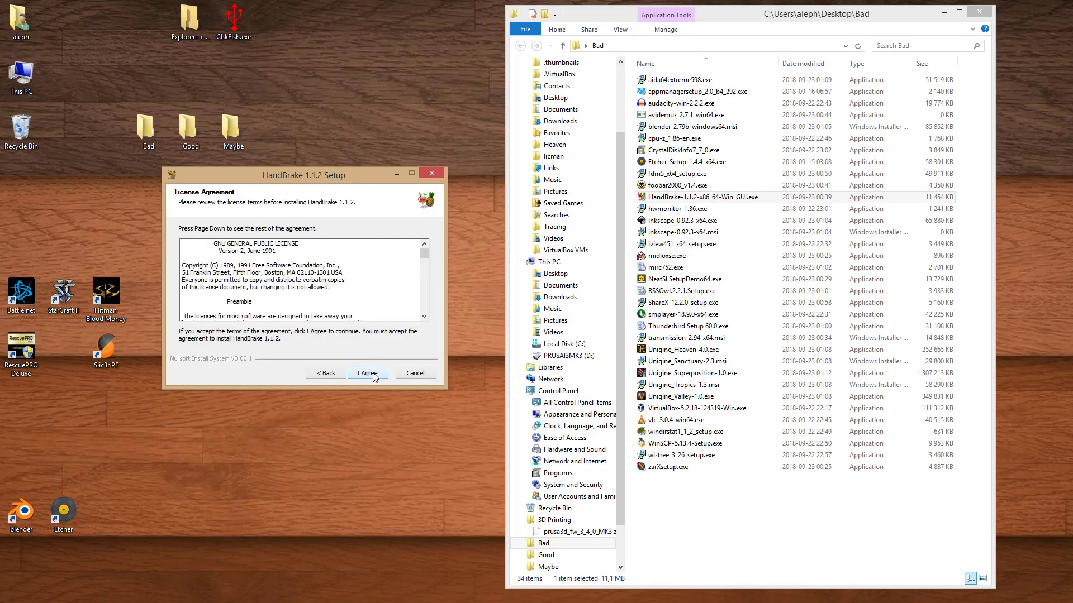
left_click(370, 375)
left_click(383, 373)
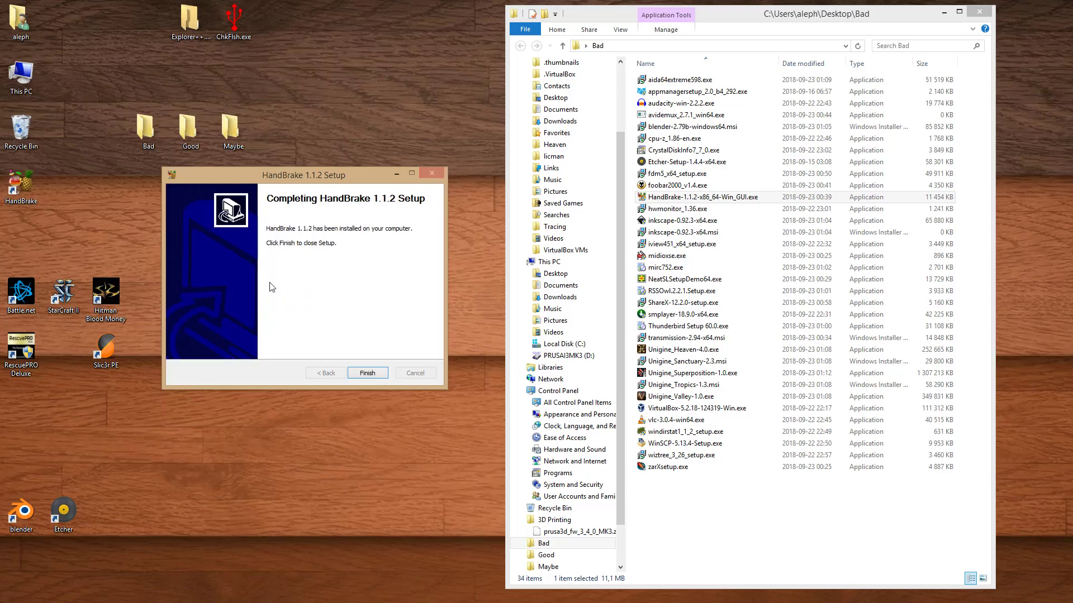
left_click(368, 375)
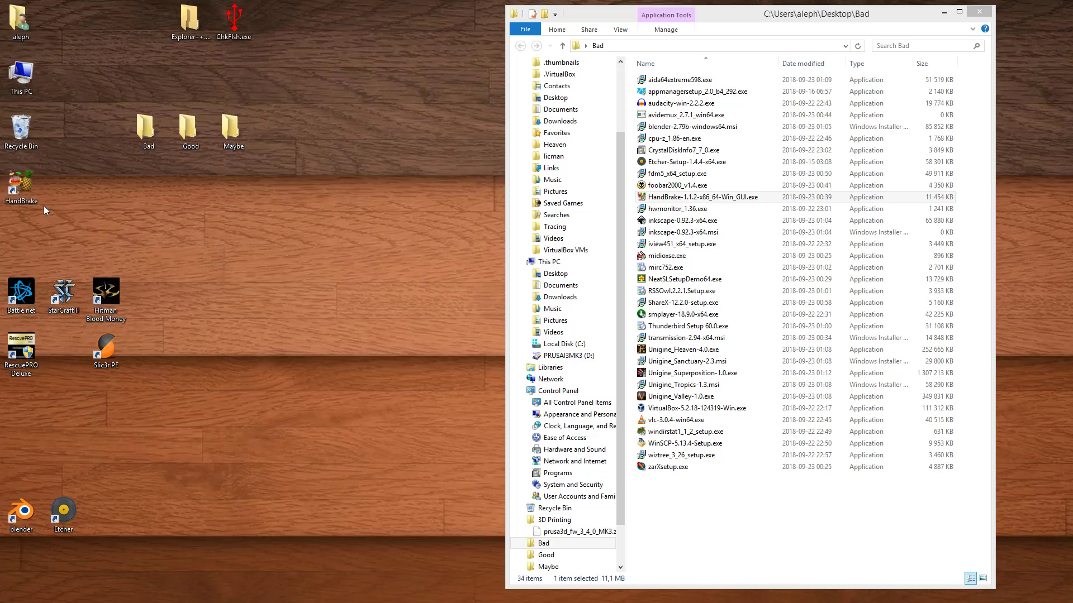
left_click_drag(113, 506, 114, 506)
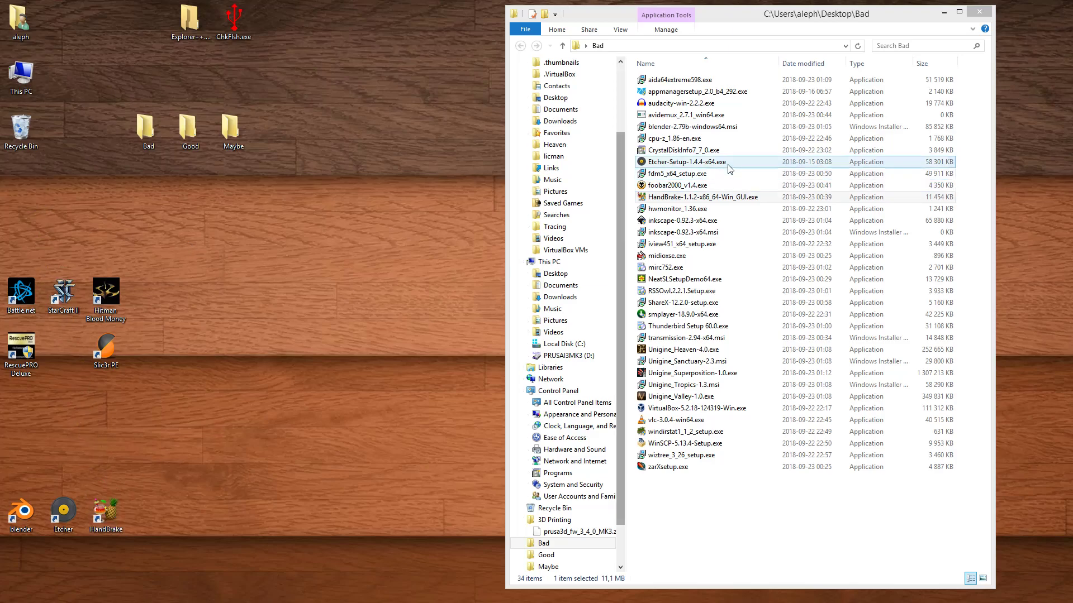
Run hwmonitor_1.36.exe, go through the setup with default folders to its desktop icon option, and exit without installing.
double_click(720, 244)
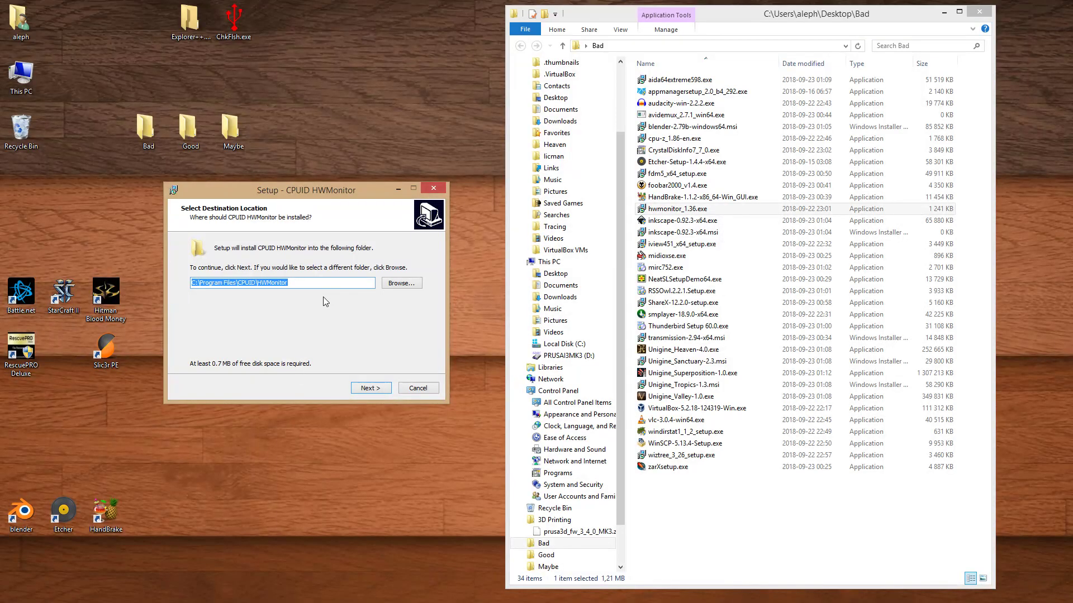
left_click(285, 282)
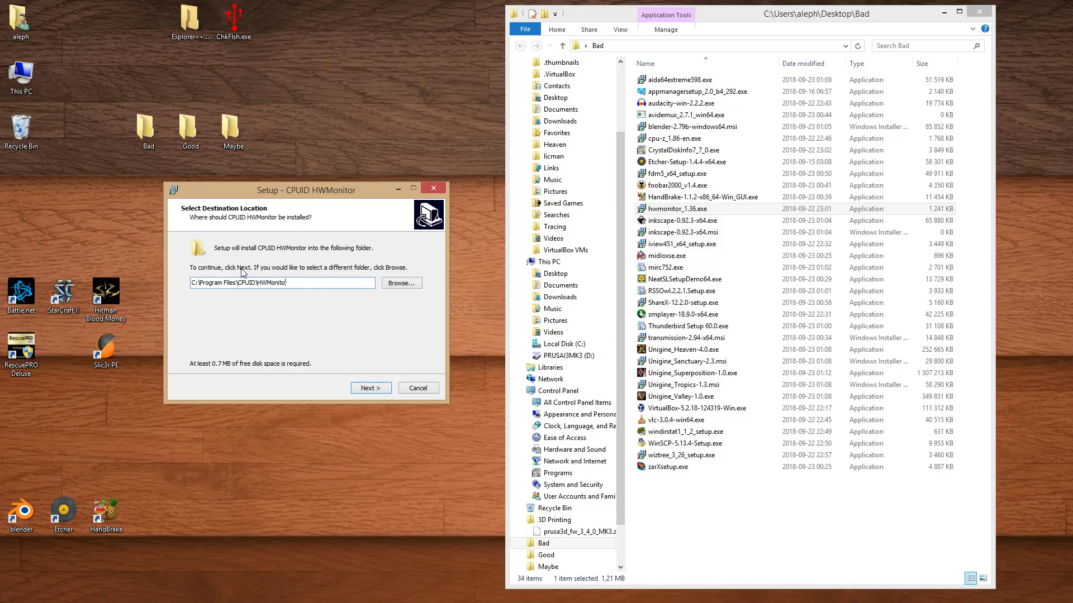
left_click(369, 387)
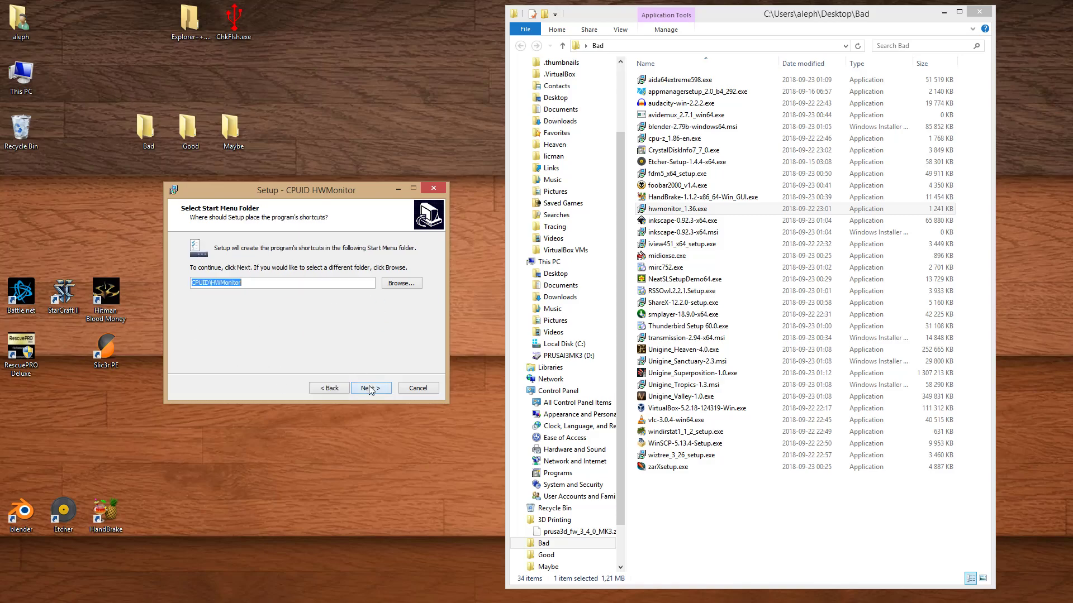
left_click(371, 389)
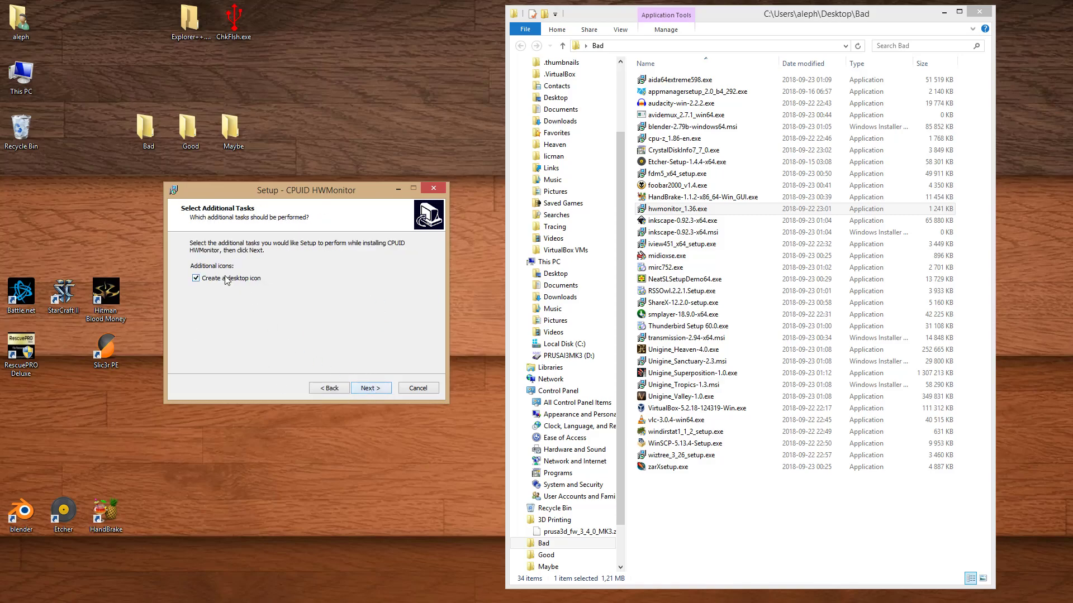
left_click(414, 389)
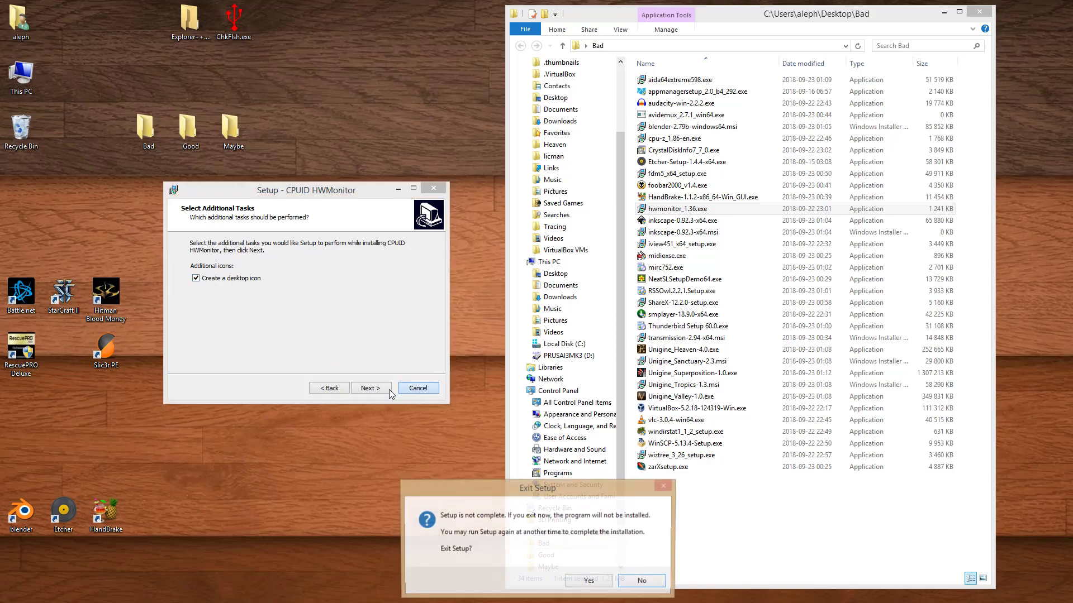
left_click(588, 581)
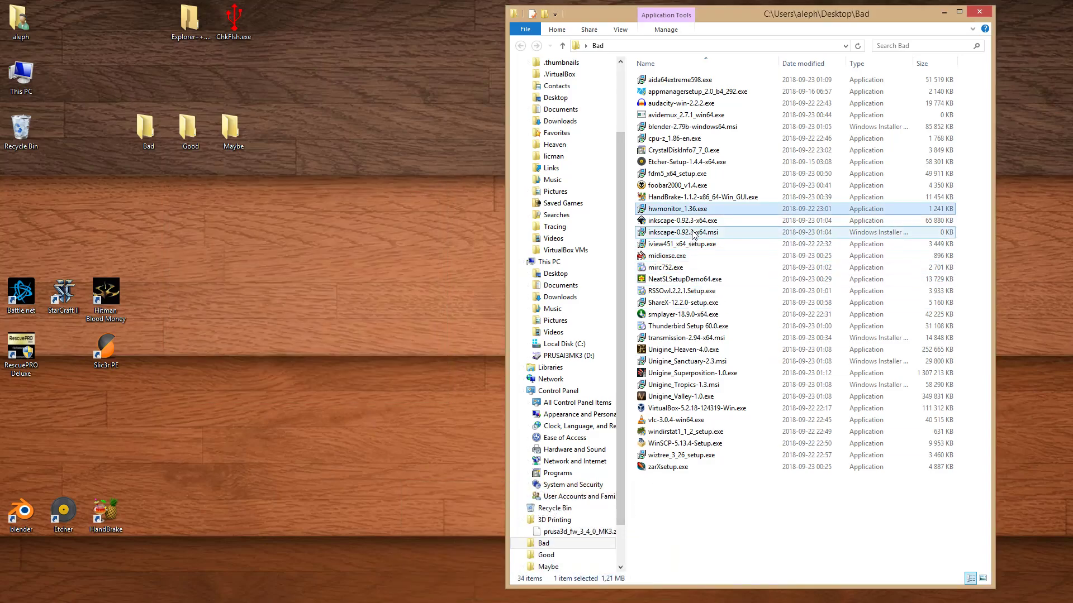
Run inkscape-0.92.3-x64.exe in English, expand the Shortcuts components to examine the Desktop option, and exit without installing.
double_click(693, 232)
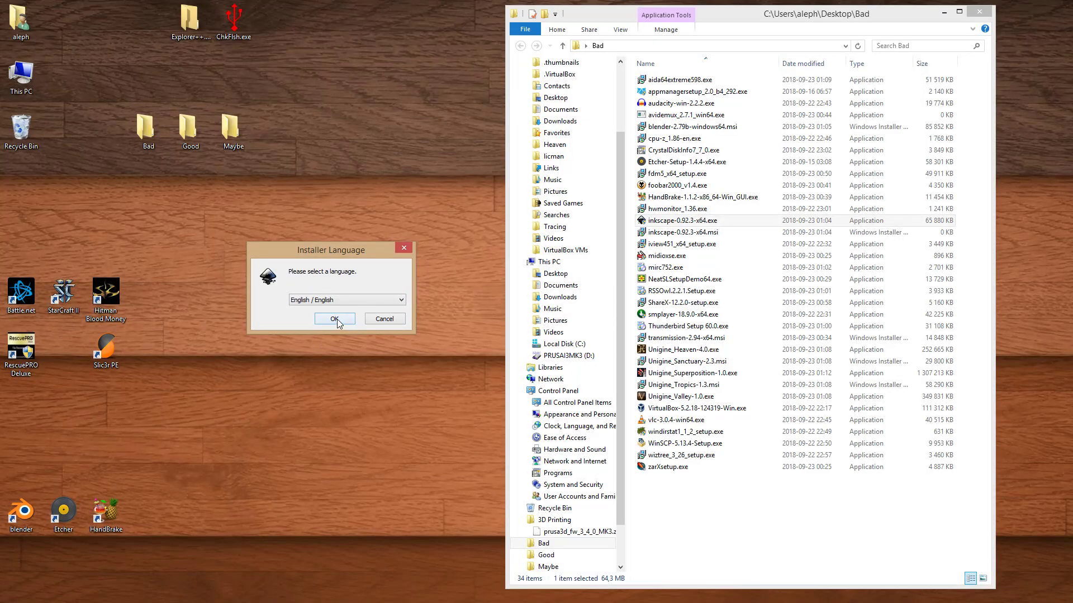
left_click(340, 323)
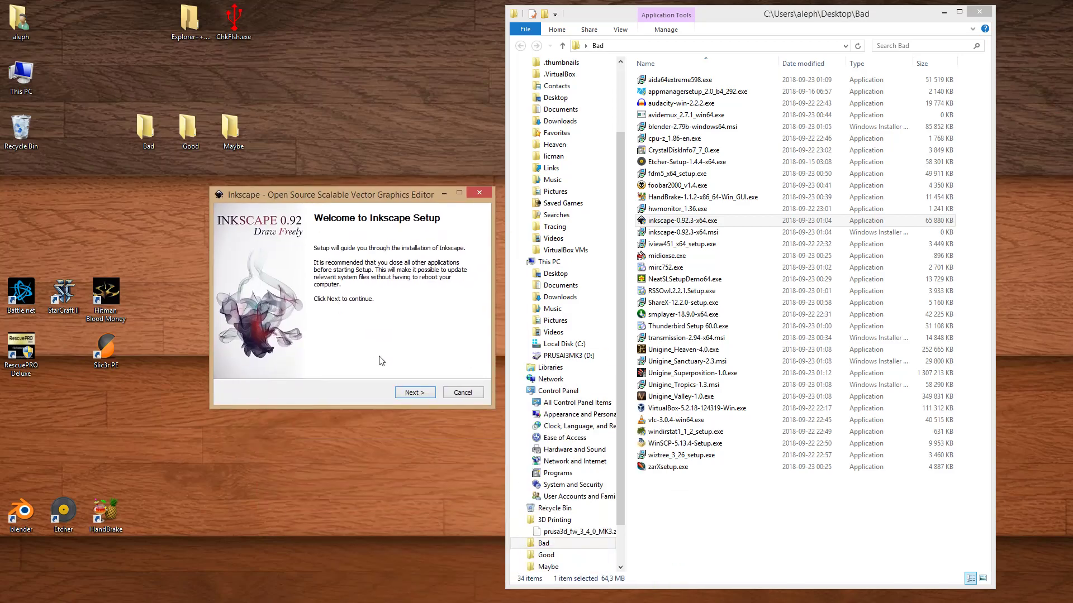
left_click(415, 393)
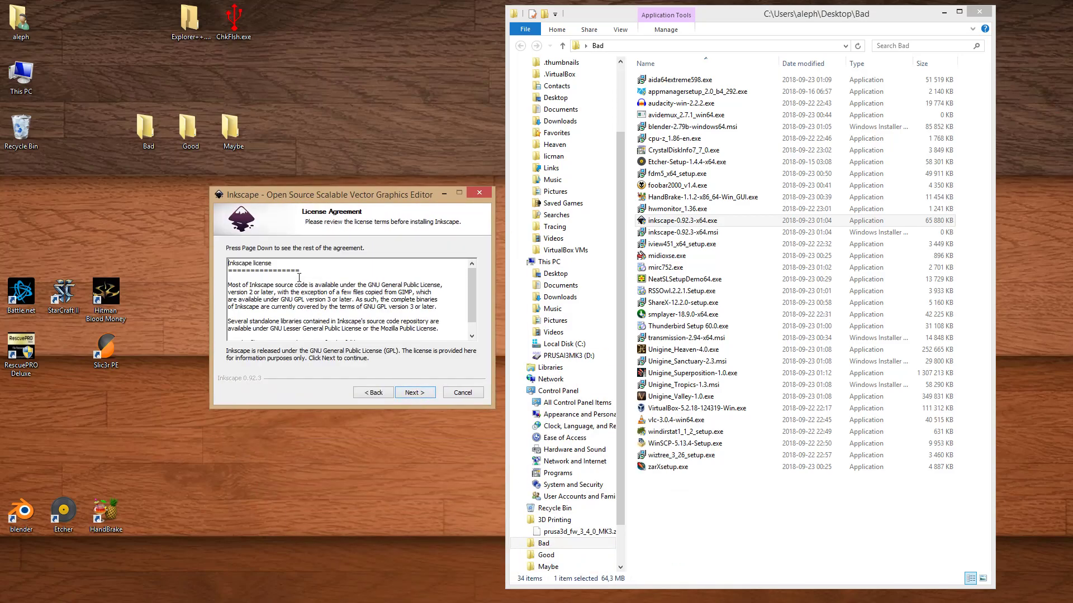
left_click(429, 392)
scroll(469, 310, "down", 1)
left_click(320, 304)
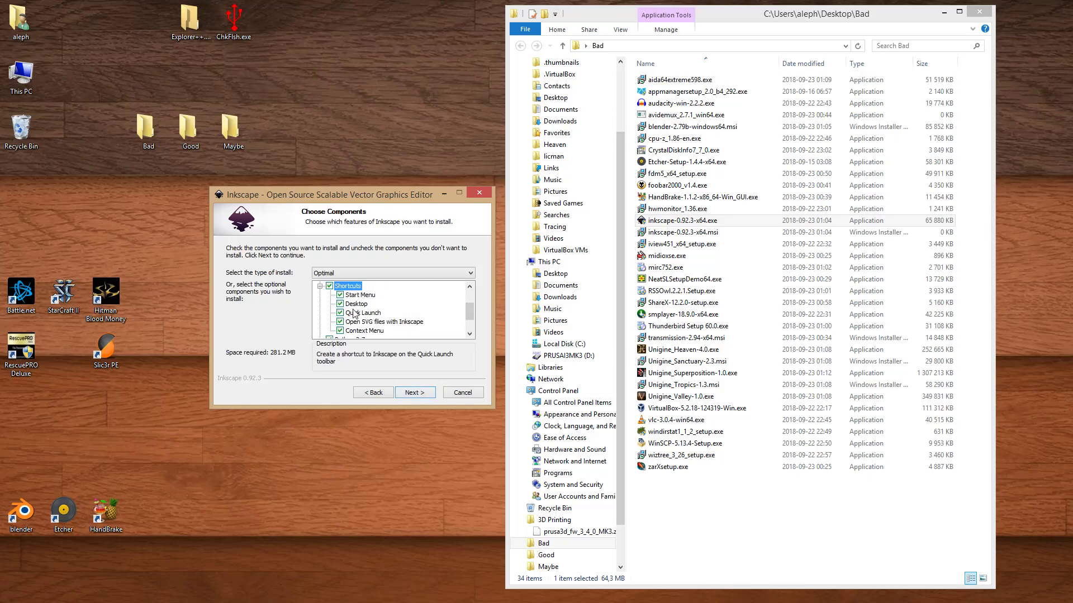
left_click(463, 392)
left_click(576, 571)
Run iview451_x64_setup.exe, clear its two desktop shortcut options, and continue to the version's release notes.
double_click(701, 244)
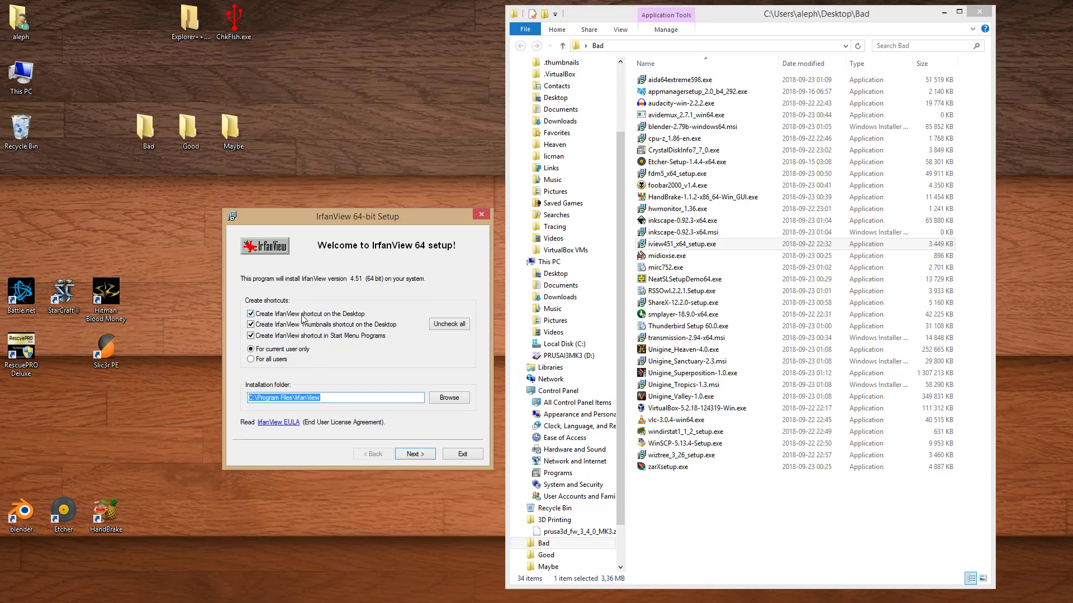
left_click(345, 315)
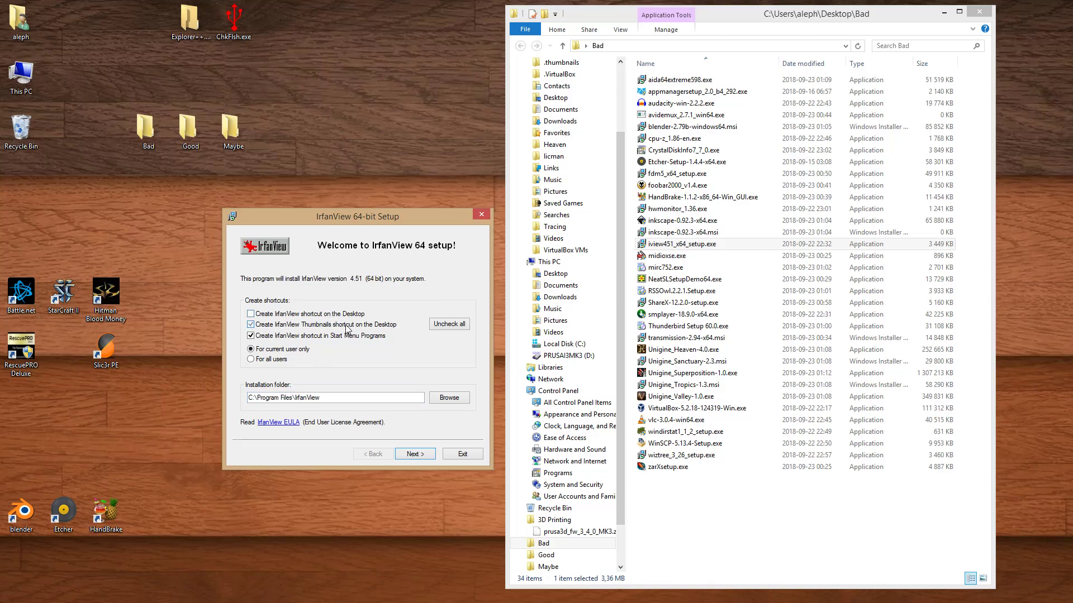
left_click(428, 454)
left_click(428, 455)
left_click(371, 454)
left_click_drag(355, 316, 394, 344)
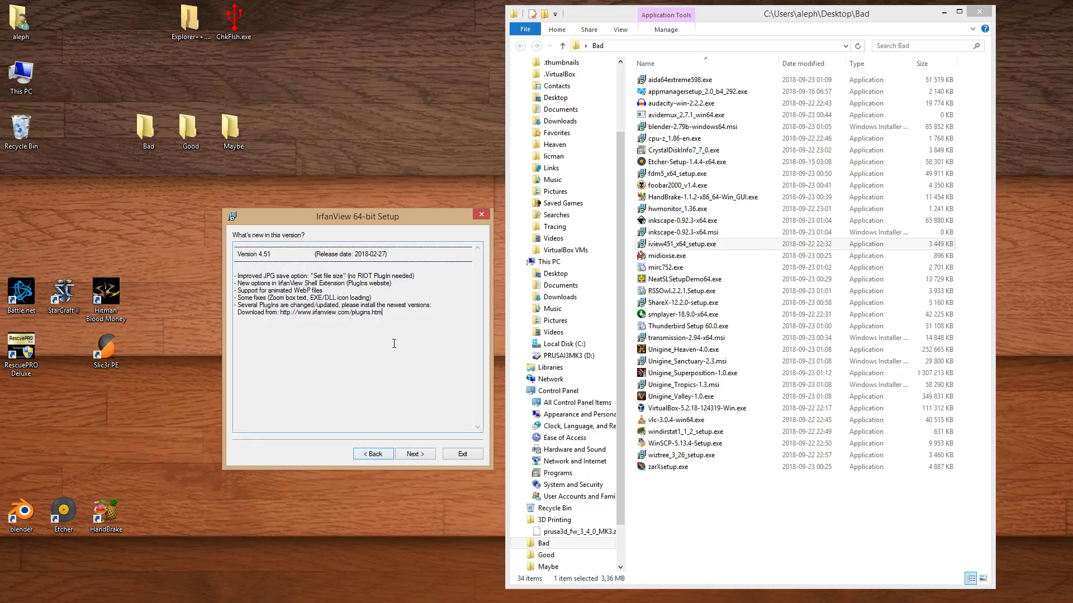
Install IrfanView with image file associations and user application data for its INI folder, finishing without opening the FAQs homepage or starting it.
left_click(428, 456)
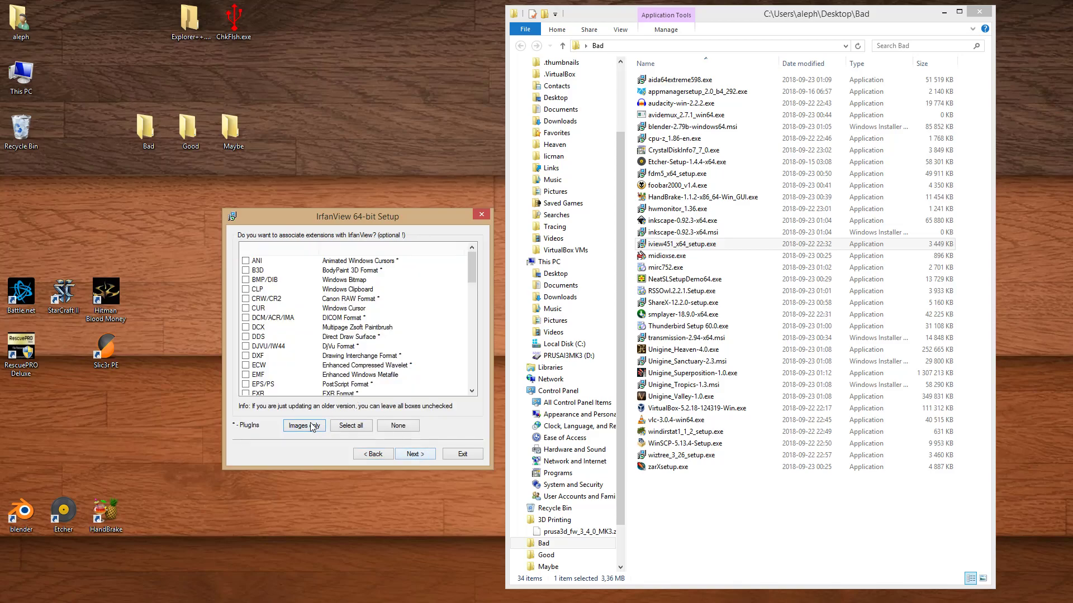
left_click(420, 456)
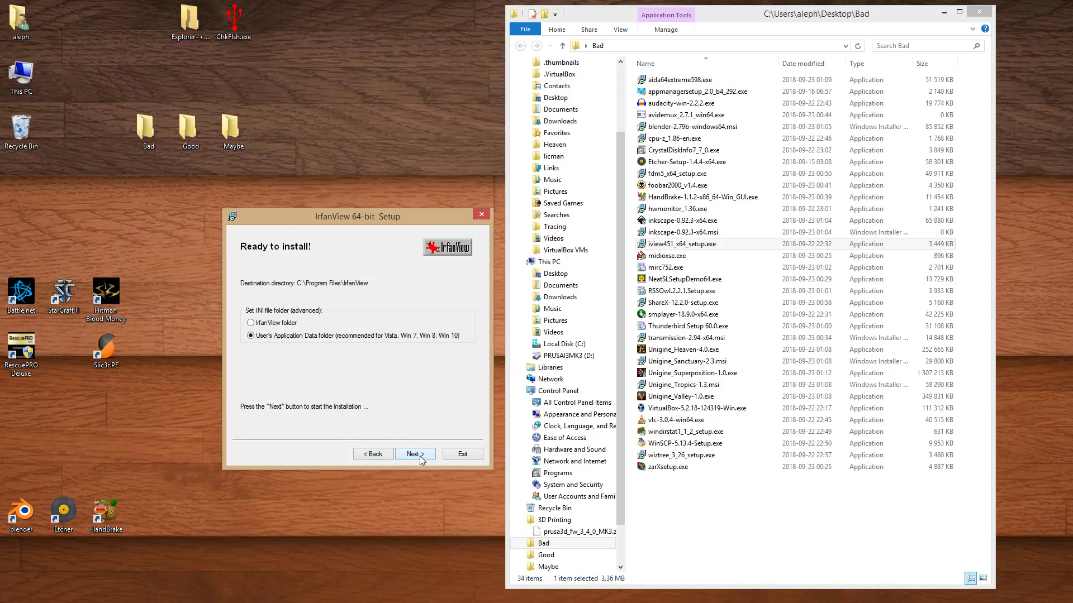
left_click(421, 455)
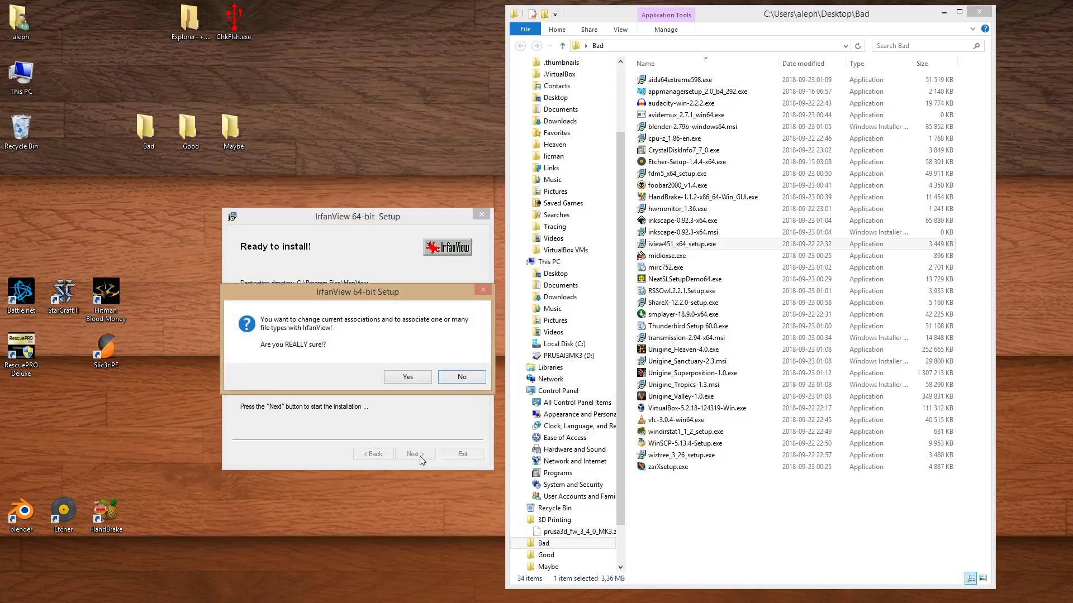
left_click(398, 380)
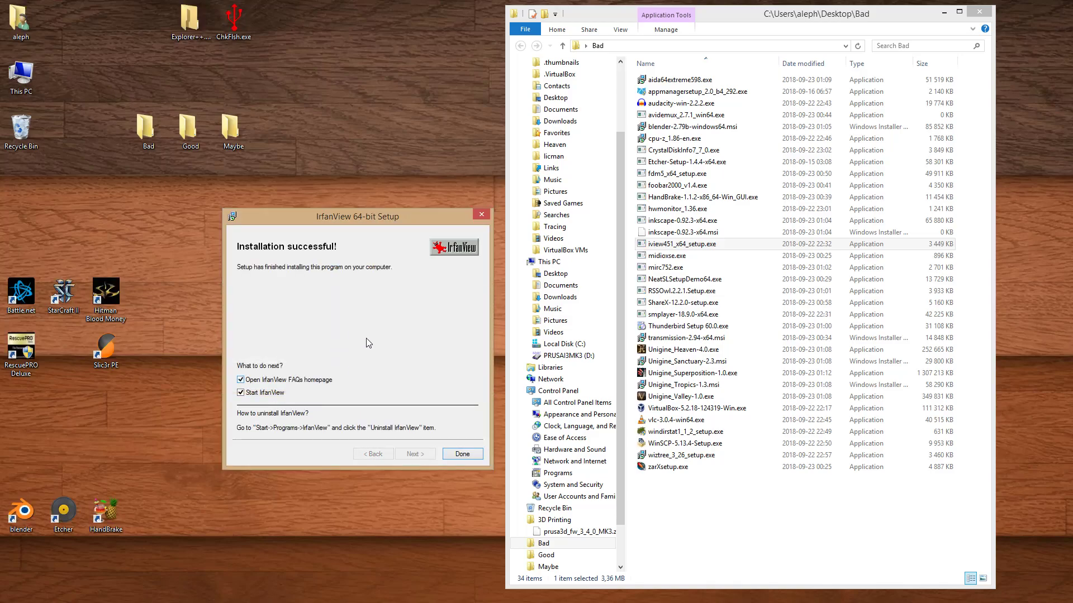
left_click(264, 393)
left_click(267, 382)
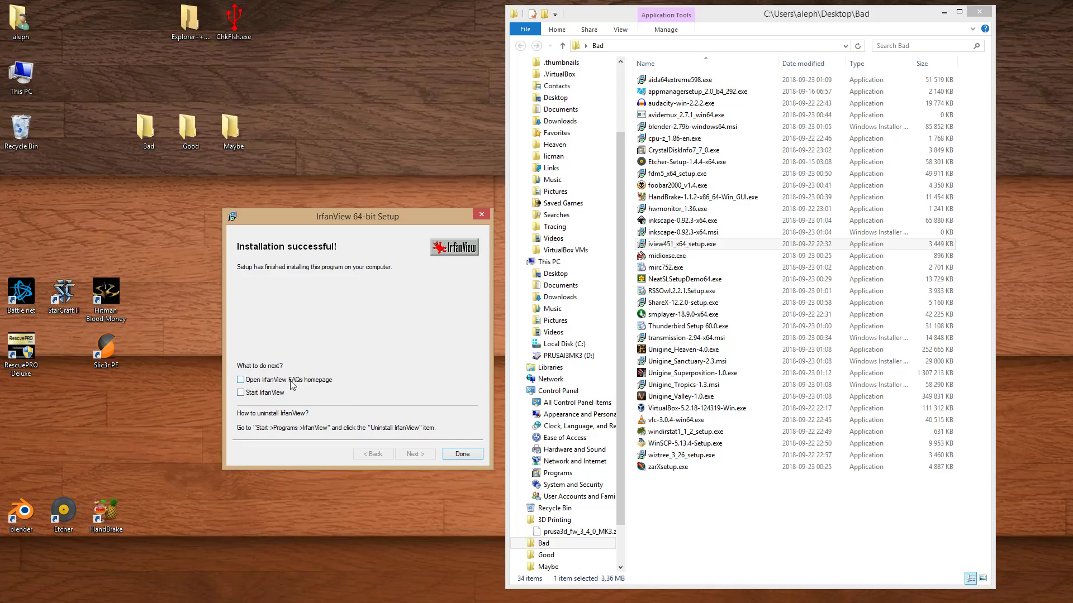
left_click(462, 453)
Run midioxse.exe, start the MIDI-OX setup, accept the license agreement, and choose the Personal Use license class.
double_click(667, 256)
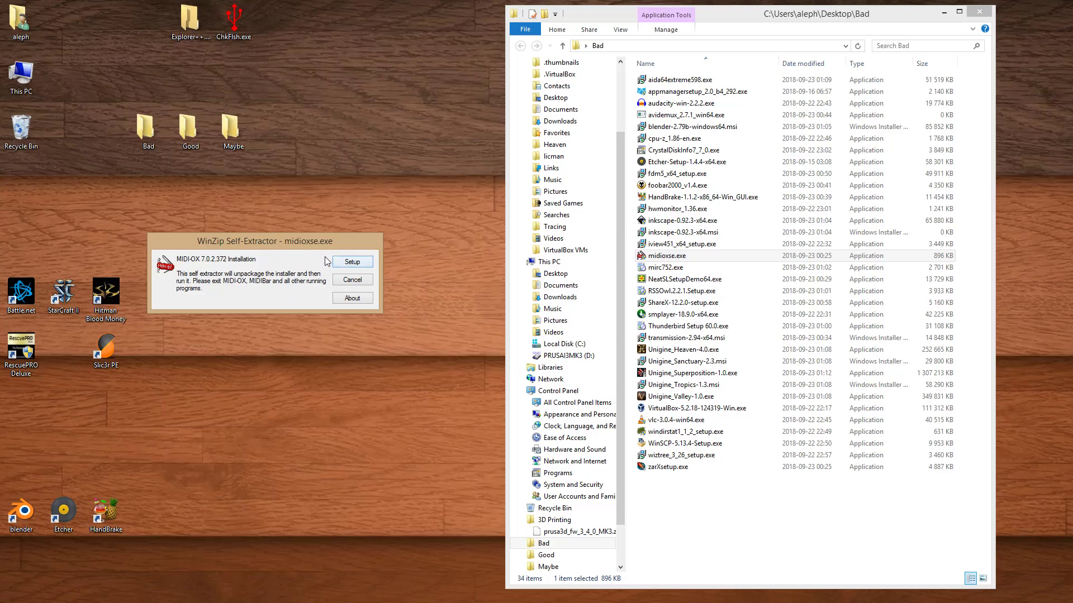
left_click(352, 263)
left_click_drag(521, 418, 295, 181)
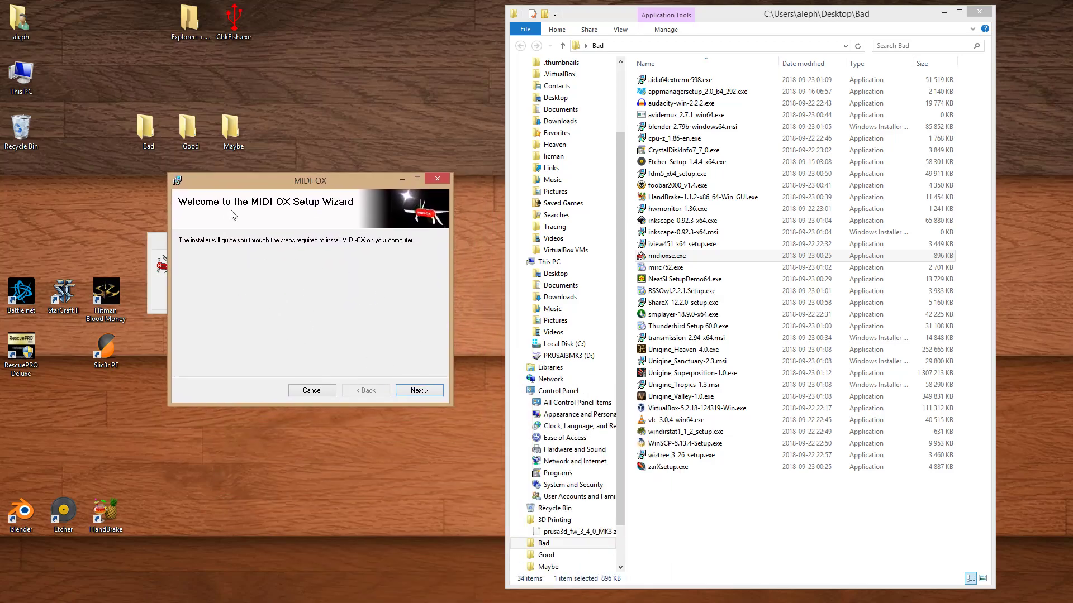
left_click(426, 390)
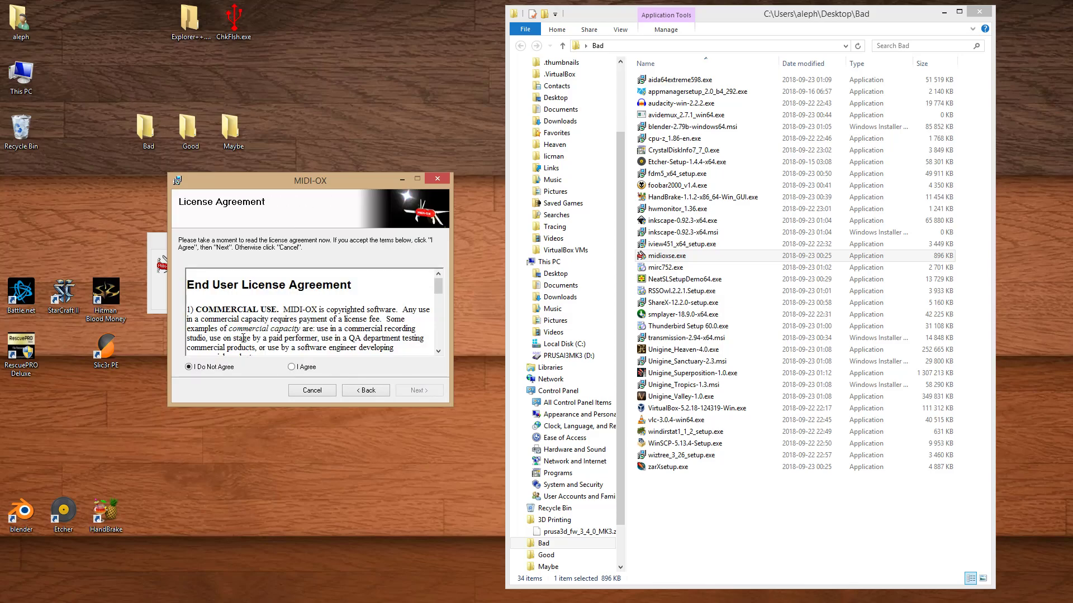
left_click(306, 367)
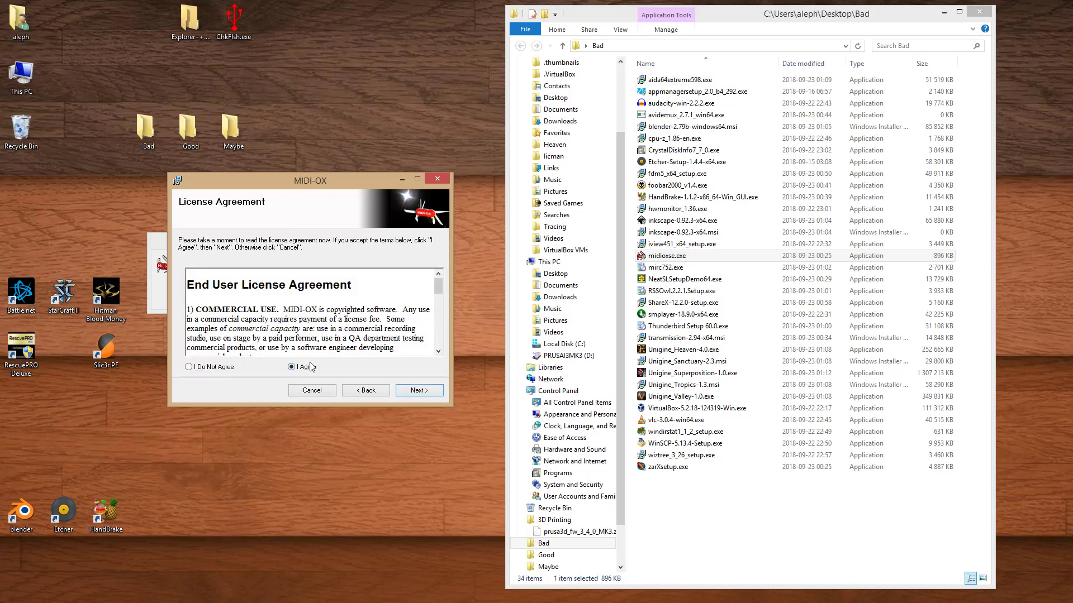
left_click(404, 393)
left_click(222, 275)
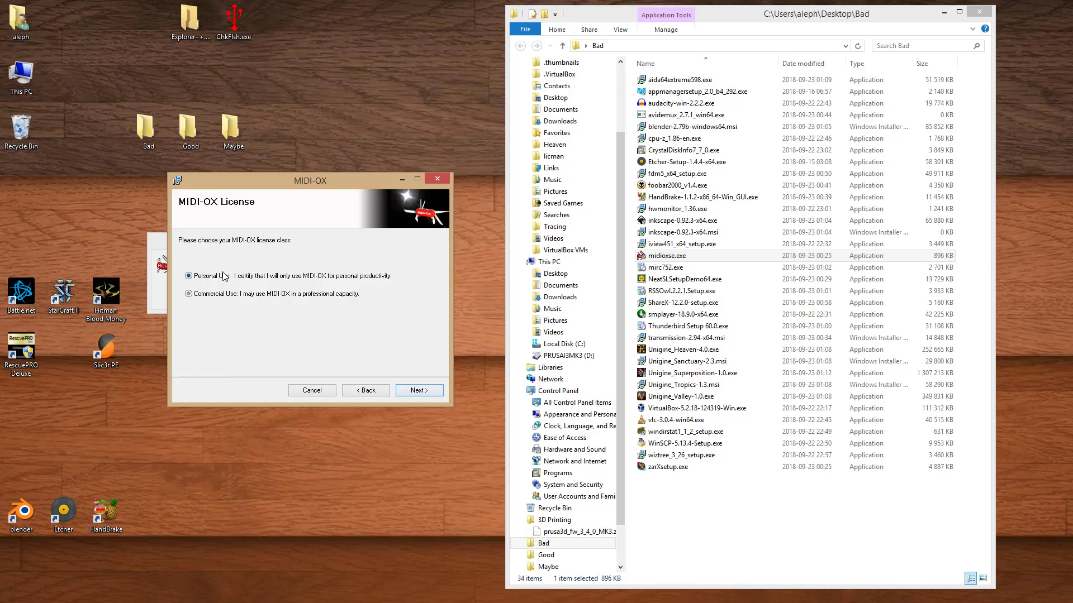
left_click(406, 394)
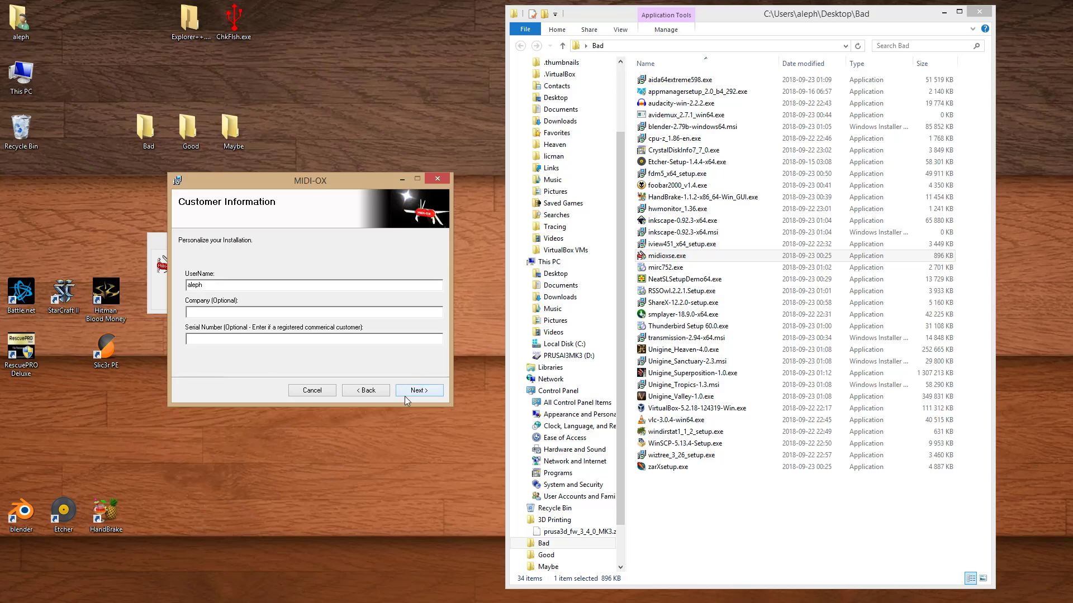
Install MIDI-OX for everyone in its default folder, move its desktop shortcut beside the HandBrake shortcut, and close the setup.
left_click(438, 395)
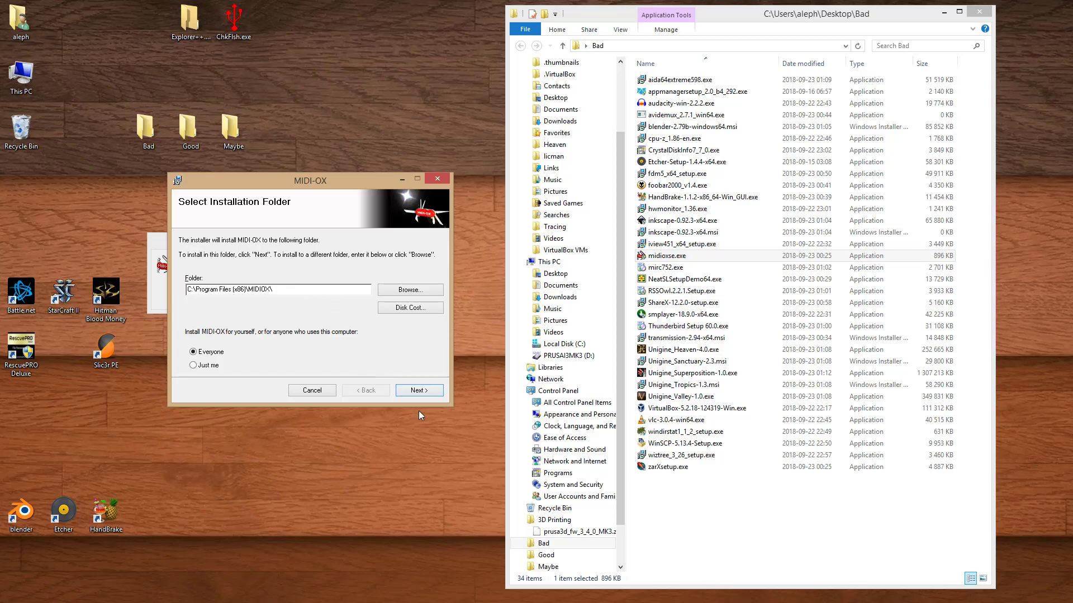
left_click(441, 395)
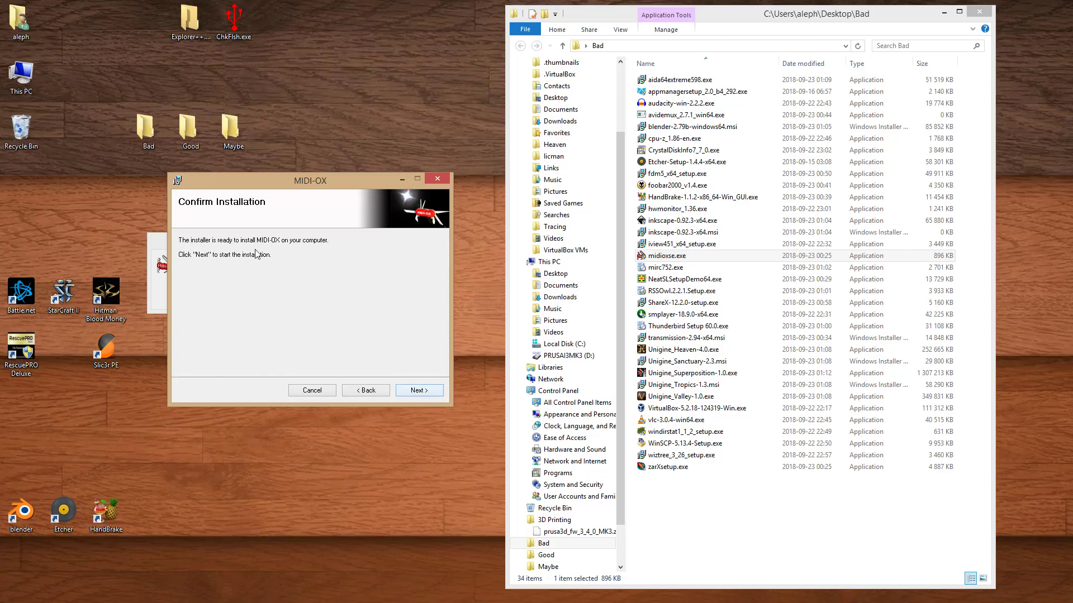
left_click(421, 390)
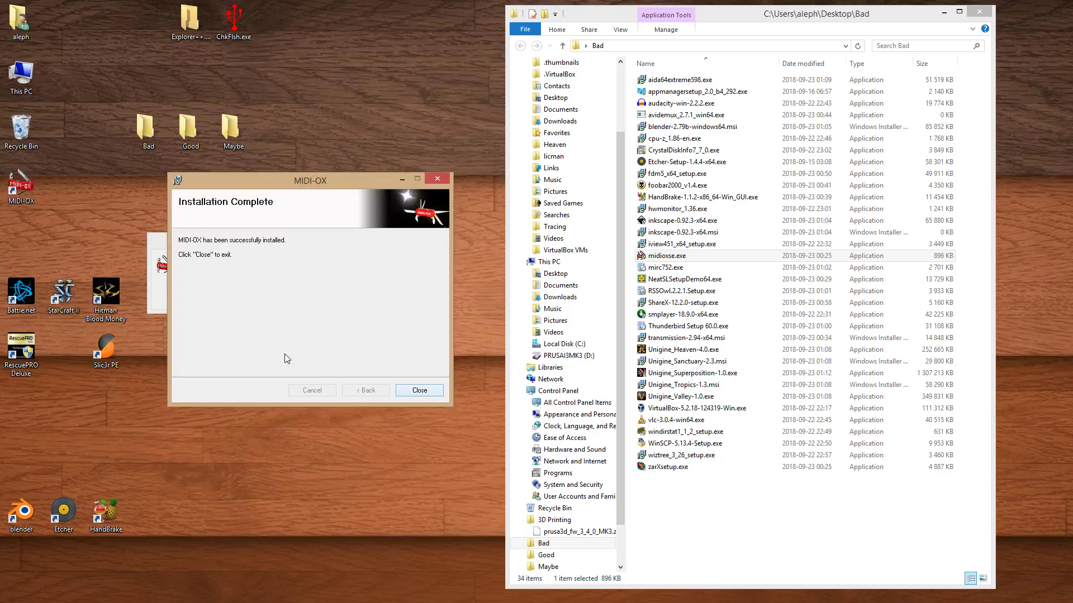
left_click(24, 194)
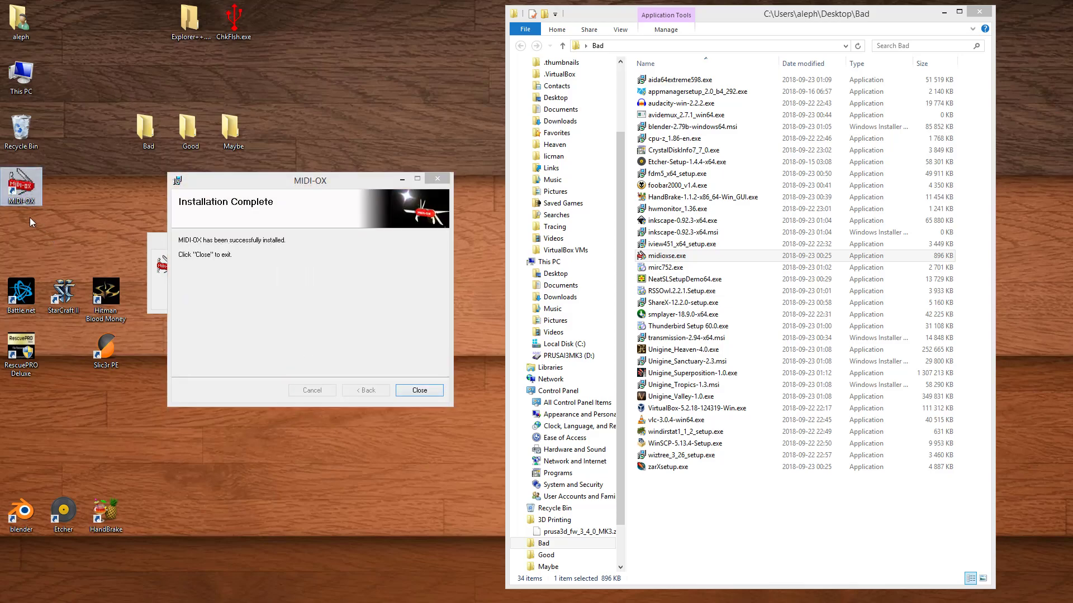
left_click_drag(23, 190, 150, 517)
left_click(414, 391)
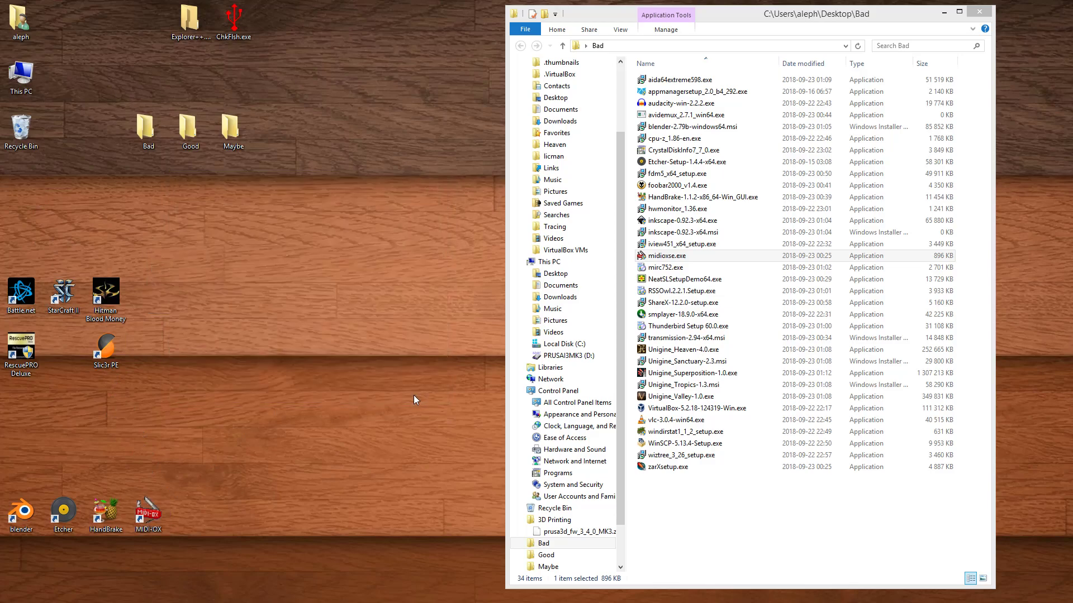
Run mirc752.exe with its default location and Full components, clear the Add Desktop Shortcut task, and exit without installing.
left_click(668, 269)
double_click(668, 268)
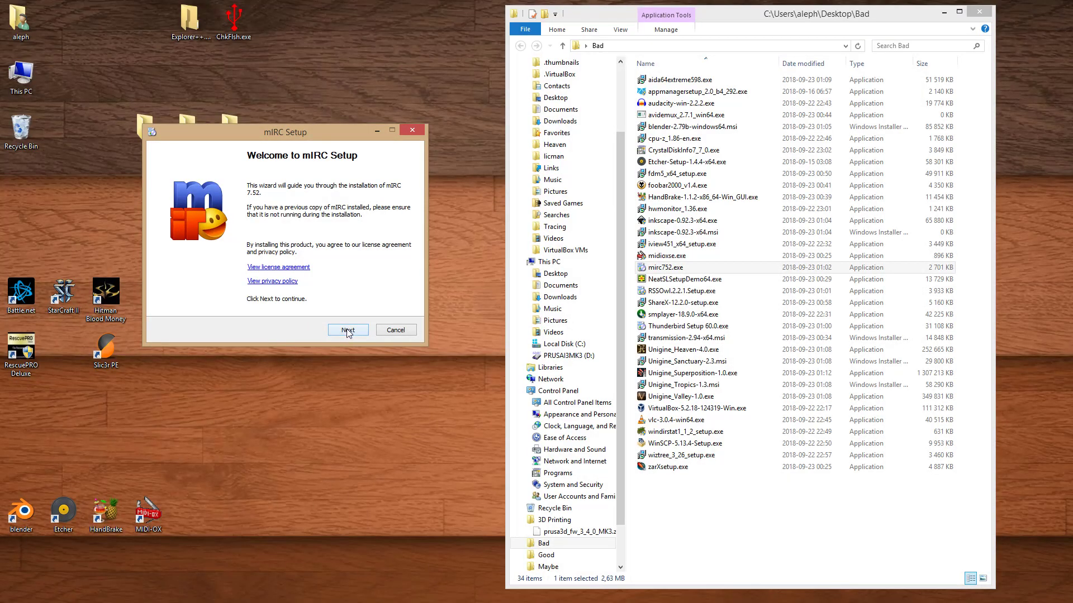
left_click(347, 330)
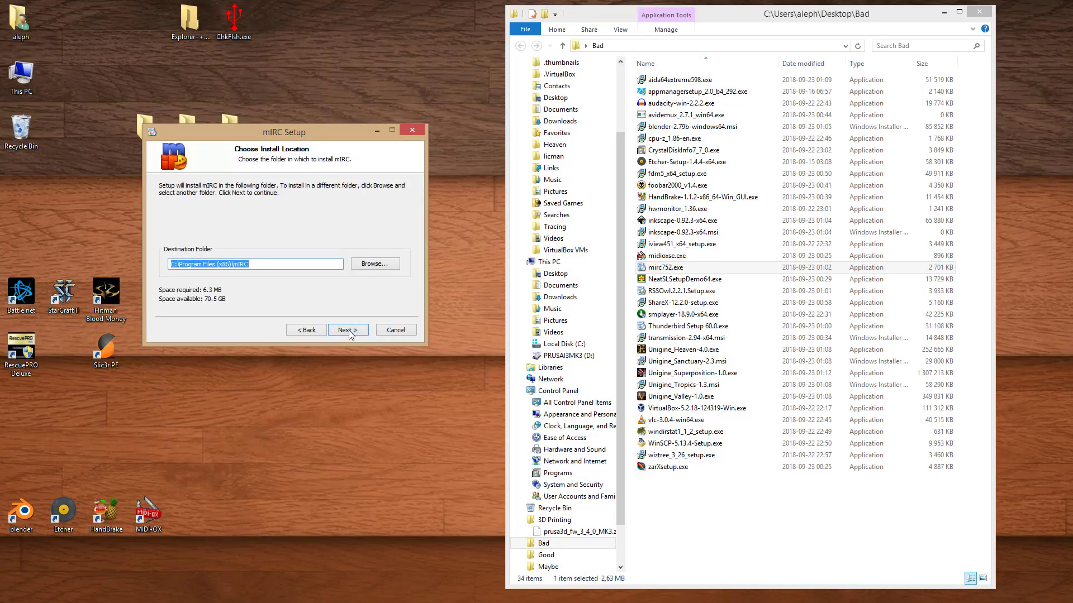
left_click(348, 330)
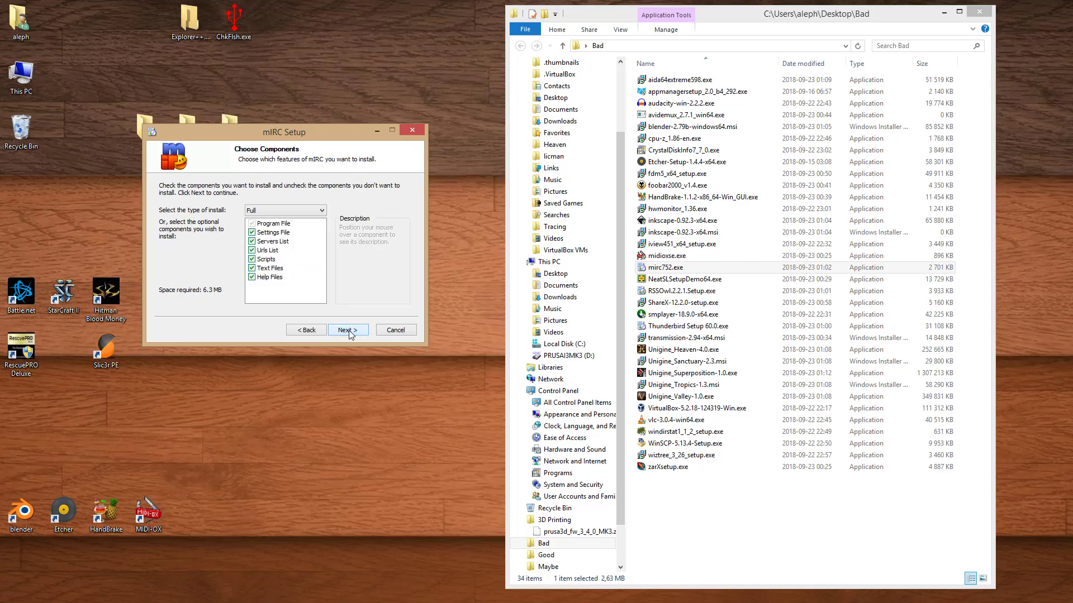
left_click(348, 330)
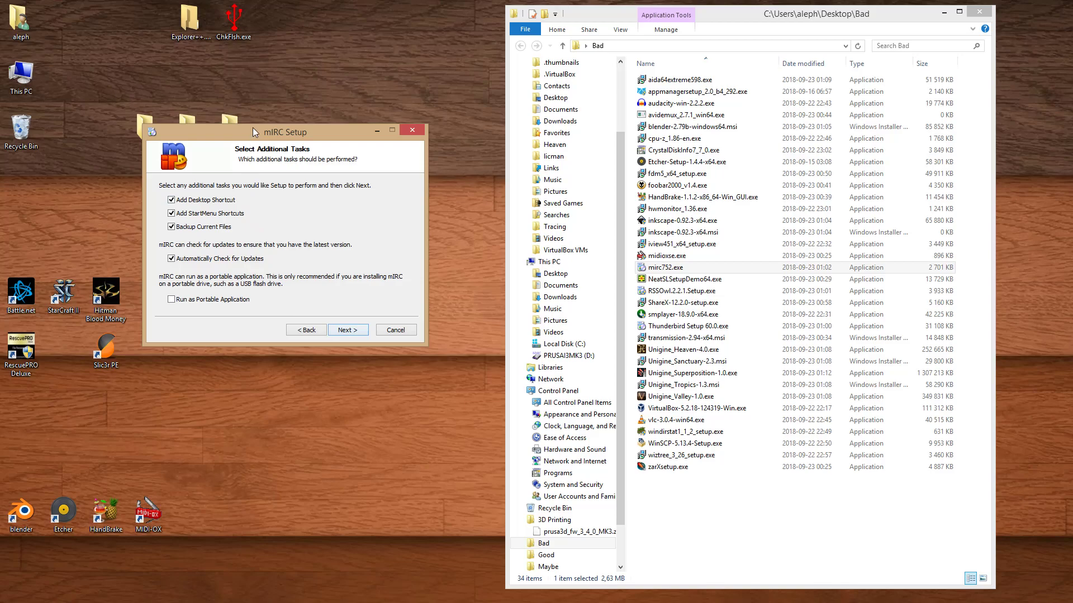
left_click(200, 201)
left_click(364, 332)
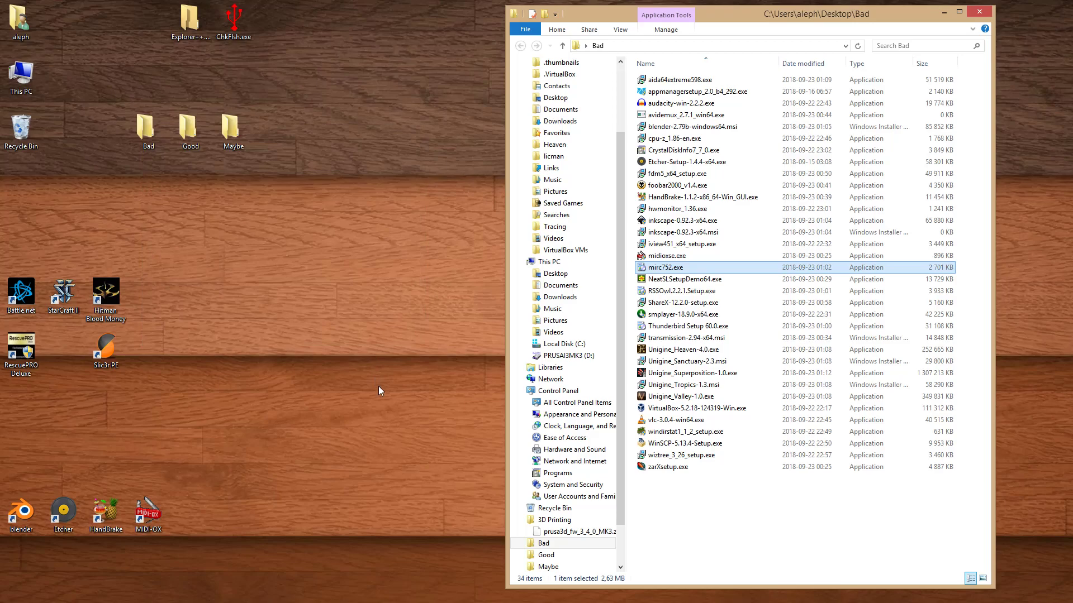
Run NeatSLSetupDemo64.exe, accept its license and default folders, toggle the desktop icon option off and back on, and exit without installing.
double_click(698, 282)
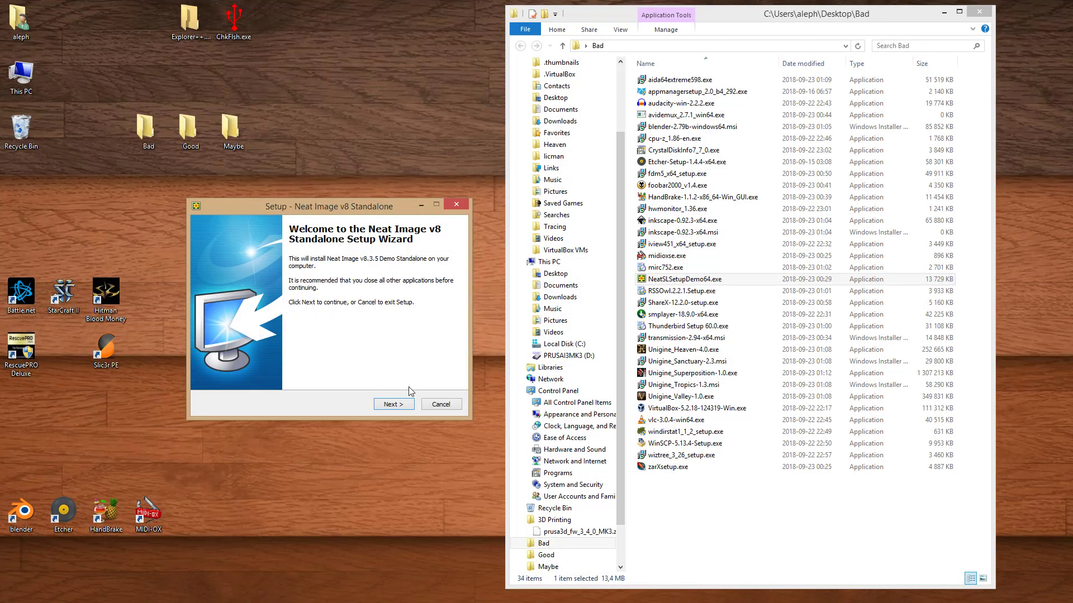
left_click(403, 403)
left_click(214, 368)
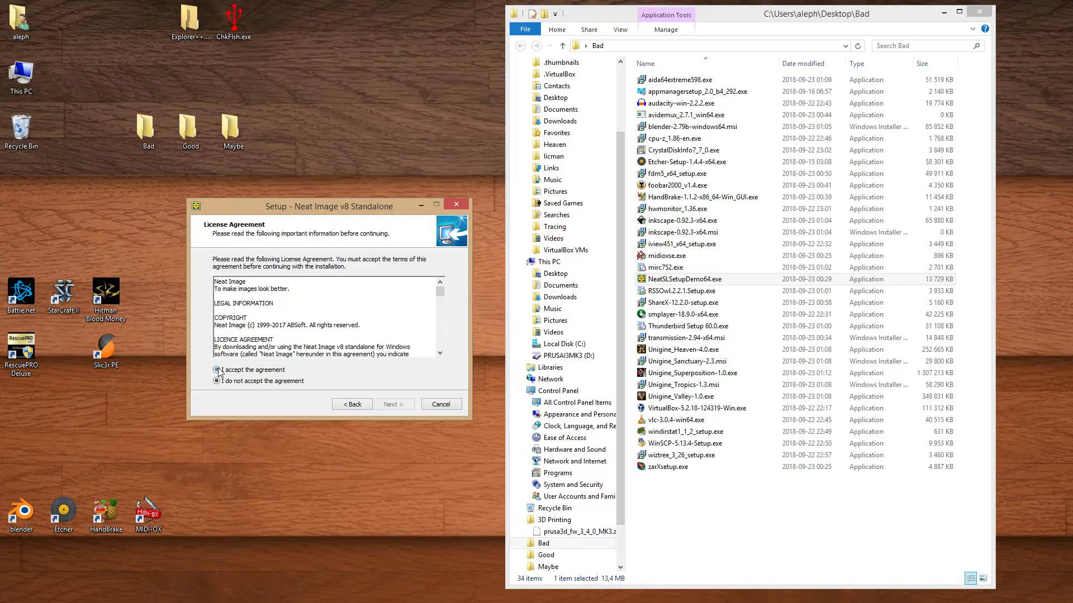
left_click(393, 405)
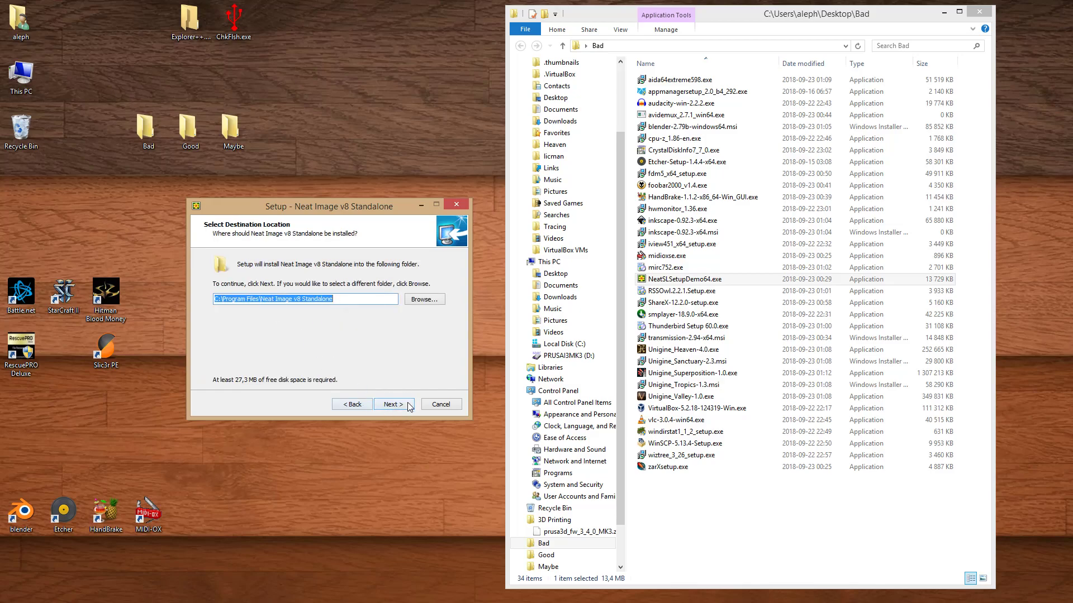
left_click(409, 405)
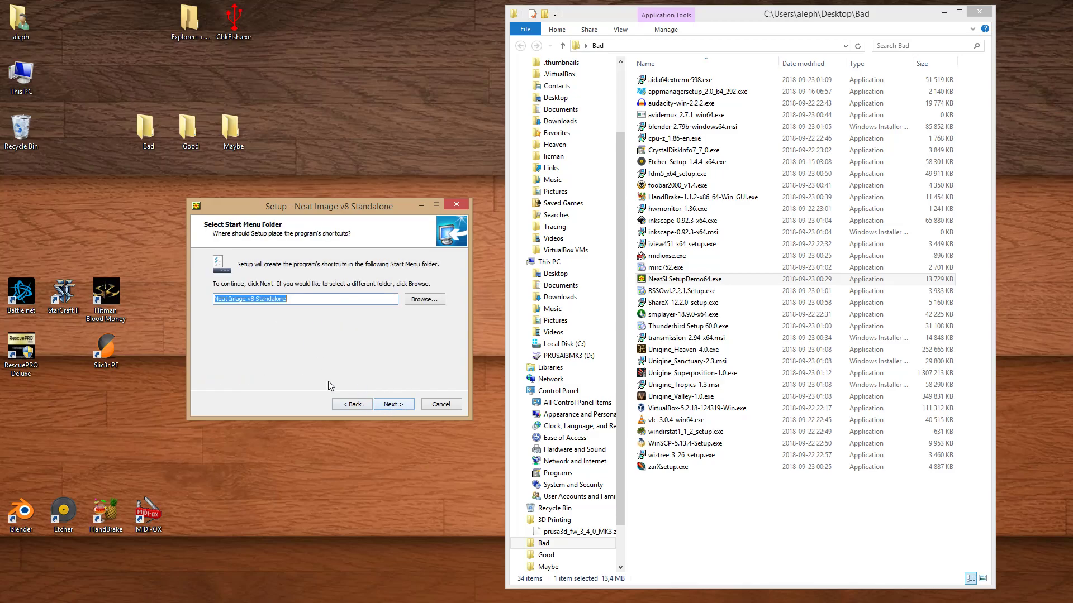
left_click(405, 406)
left_click(253, 294)
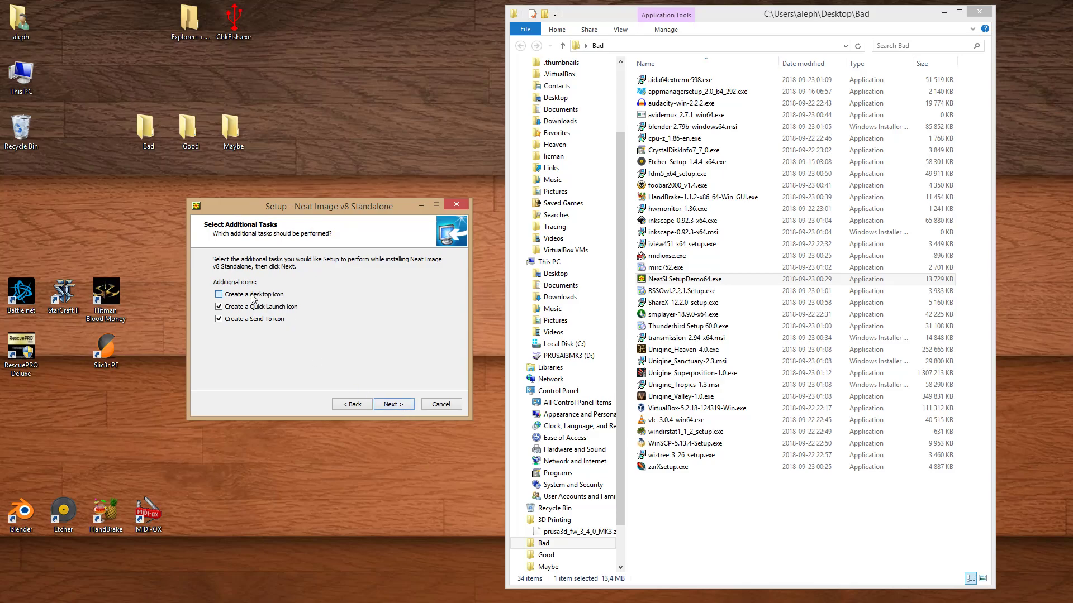
left_click(441, 404)
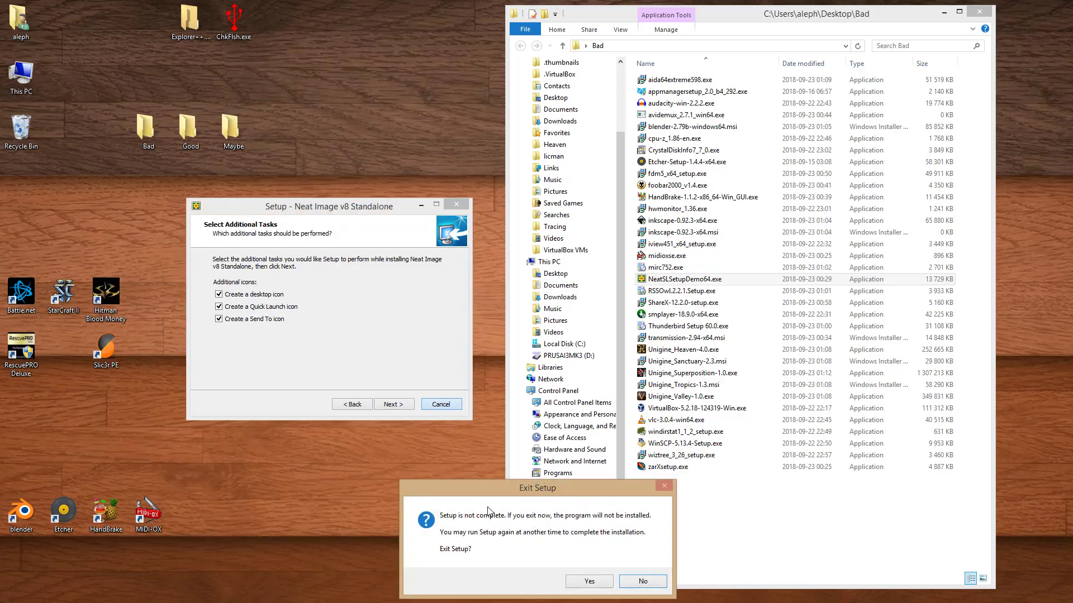
left_click(642, 582)
Run RSSOwl.2.2.1.Setup.exe in English, place its setup window beside the folder window, and accept the license agreement.
left_click(671, 294)
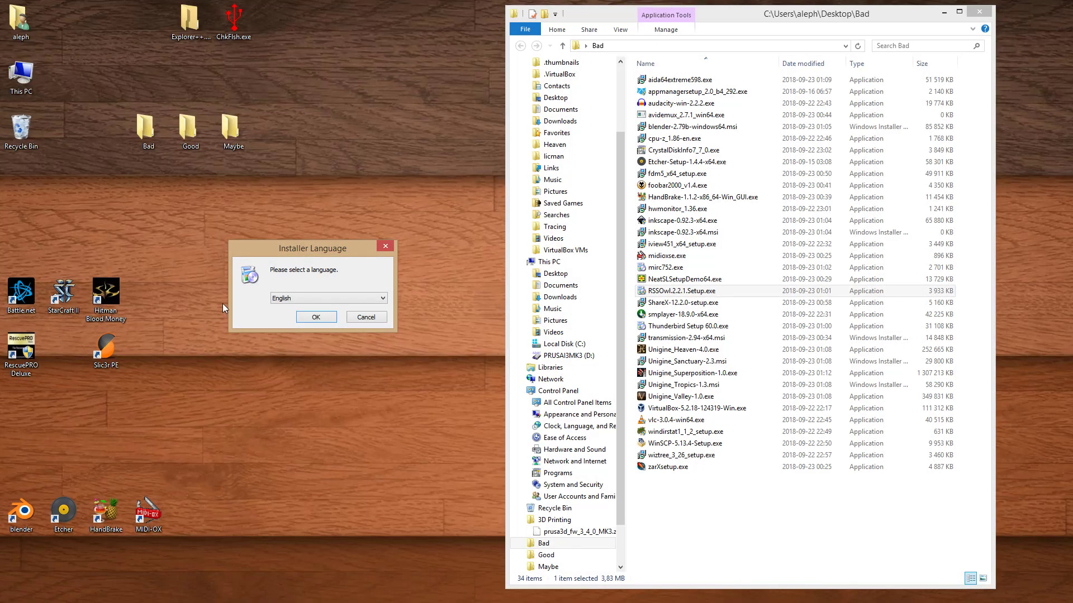
left_click(316, 317)
left_click_drag(481, 395, 283, 200)
left_click(382, 402)
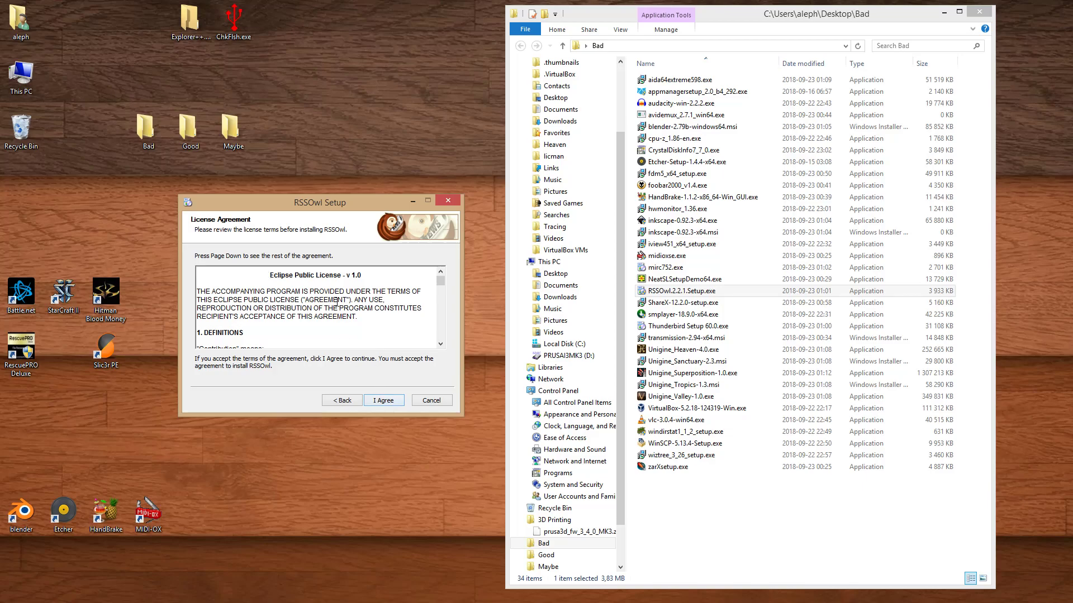
left_click(389, 400)
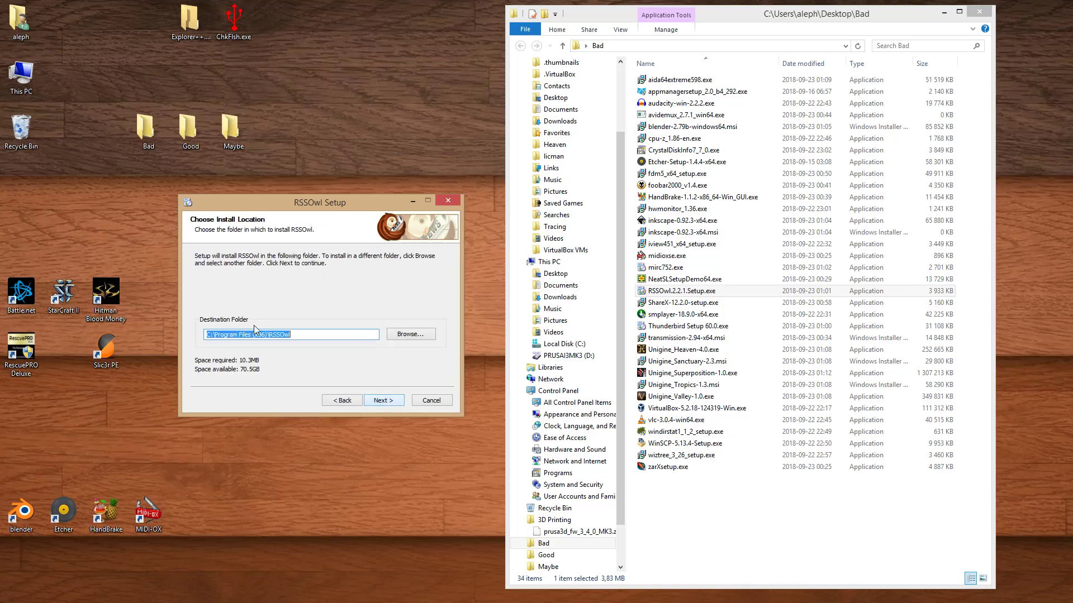
Install RSSOwl with the default destination and Start Menu folders, close the setup, and move its desktop shortcut beside the MIDI-OX shortcut.
left_click(391, 402)
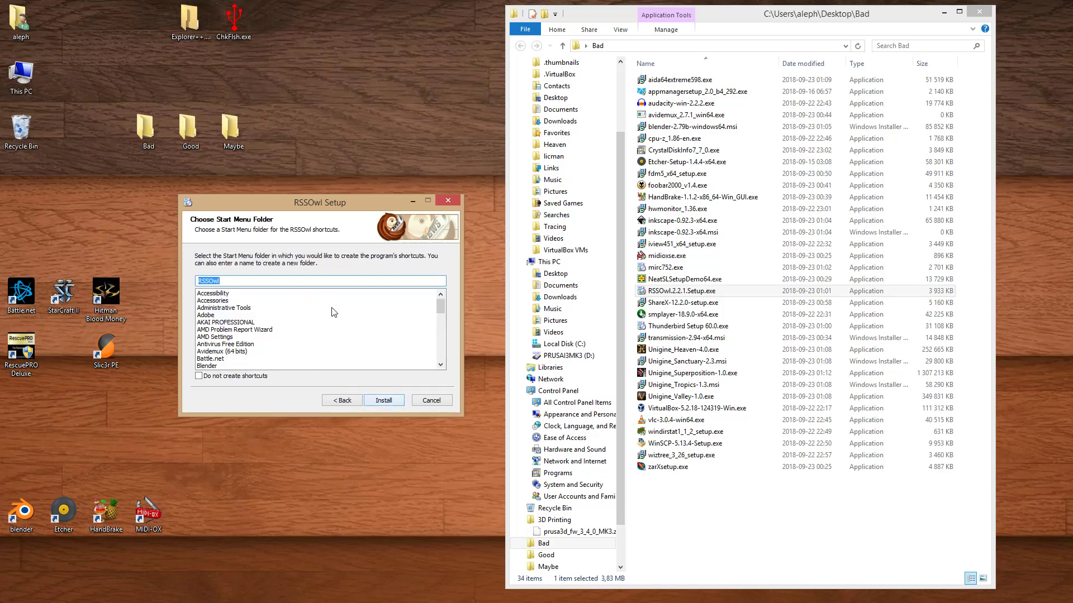
left_click(401, 399)
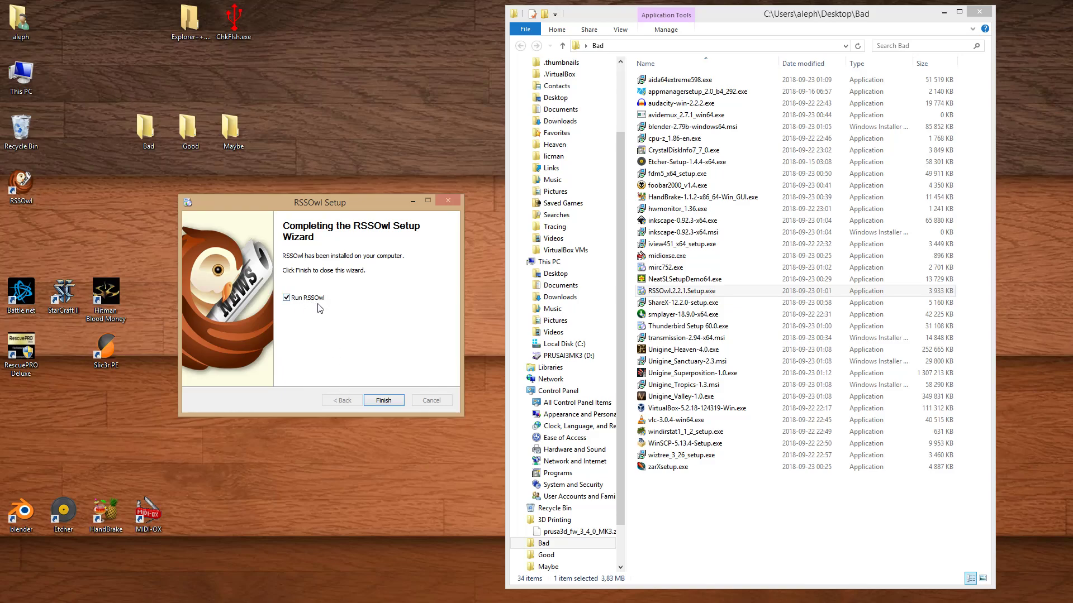
left_click(383, 401)
left_click_drag(28, 200, 200, 515)
left_click(215, 460)
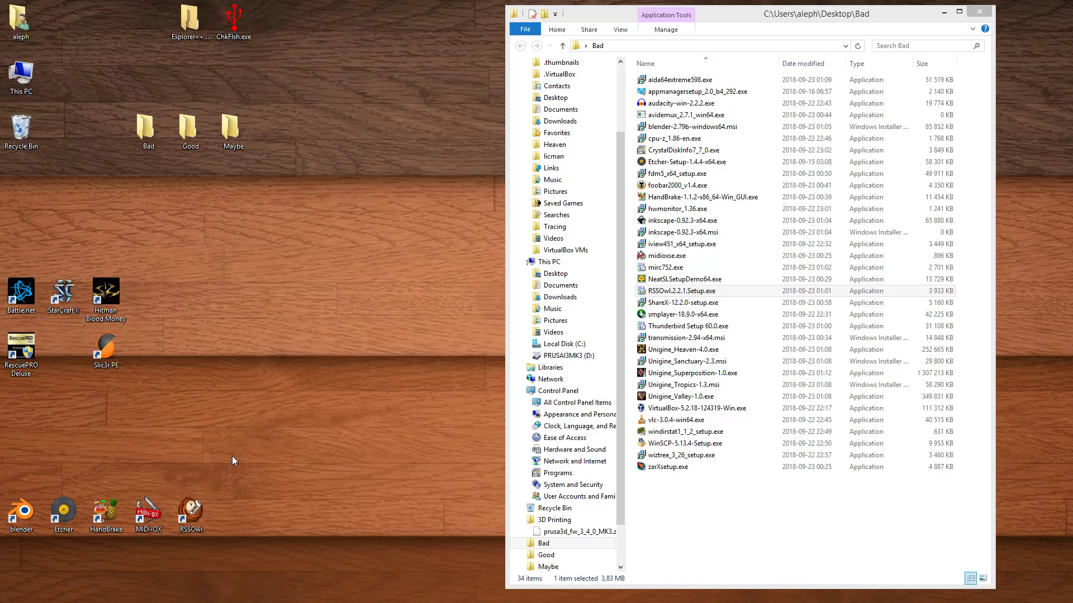
Run ShareX-12.2.0-setup.exe, accept its license and default folder, check the additional tasks for a desktop shortcut option, and exit without installing.
double_click(672, 303)
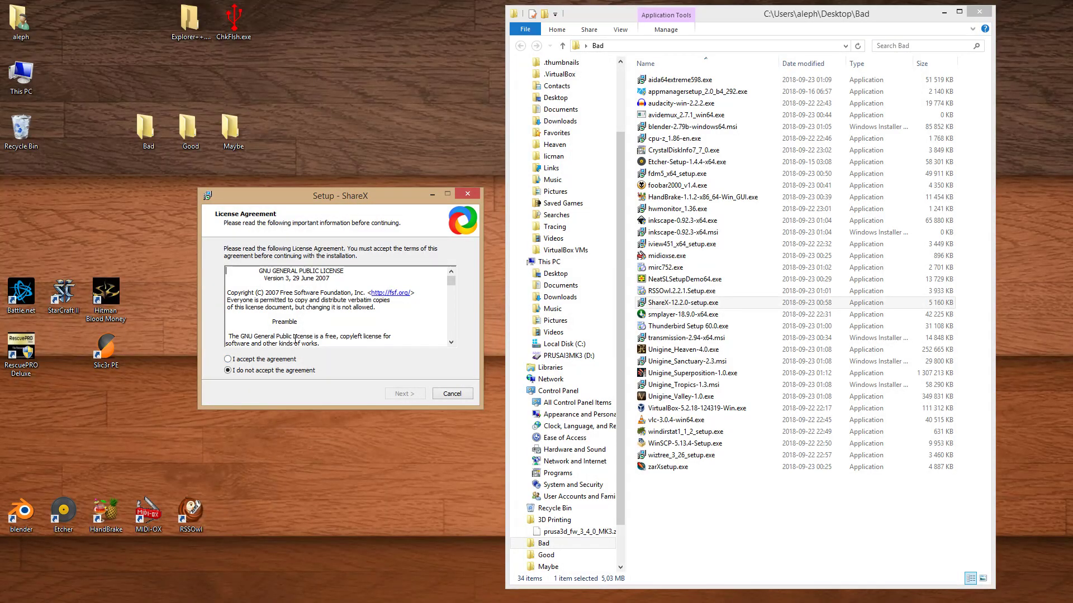
left_click(251, 360)
left_click(409, 394)
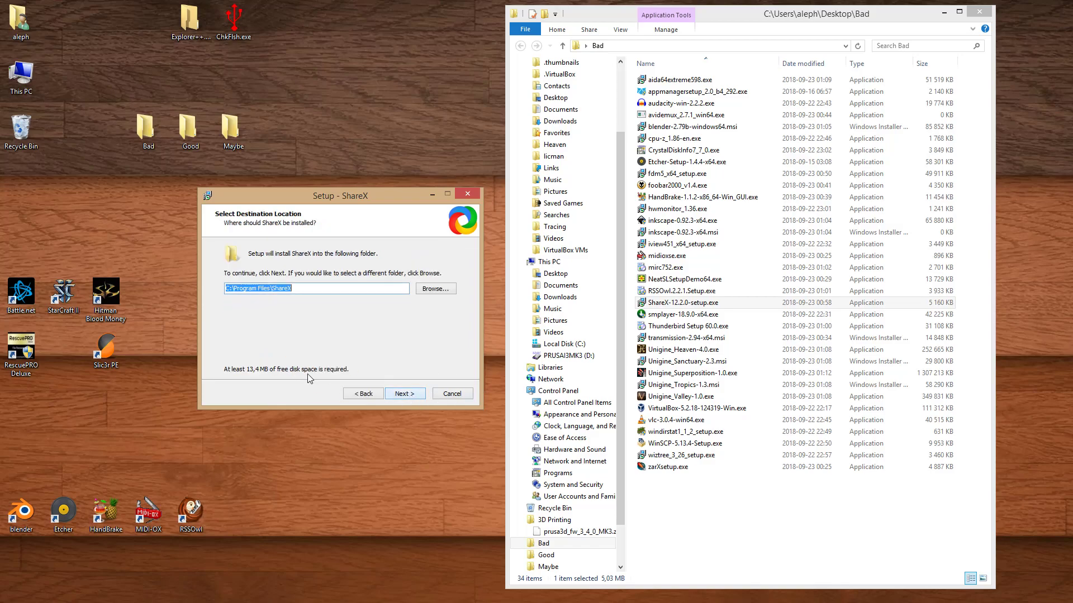
left_click(400, 395)
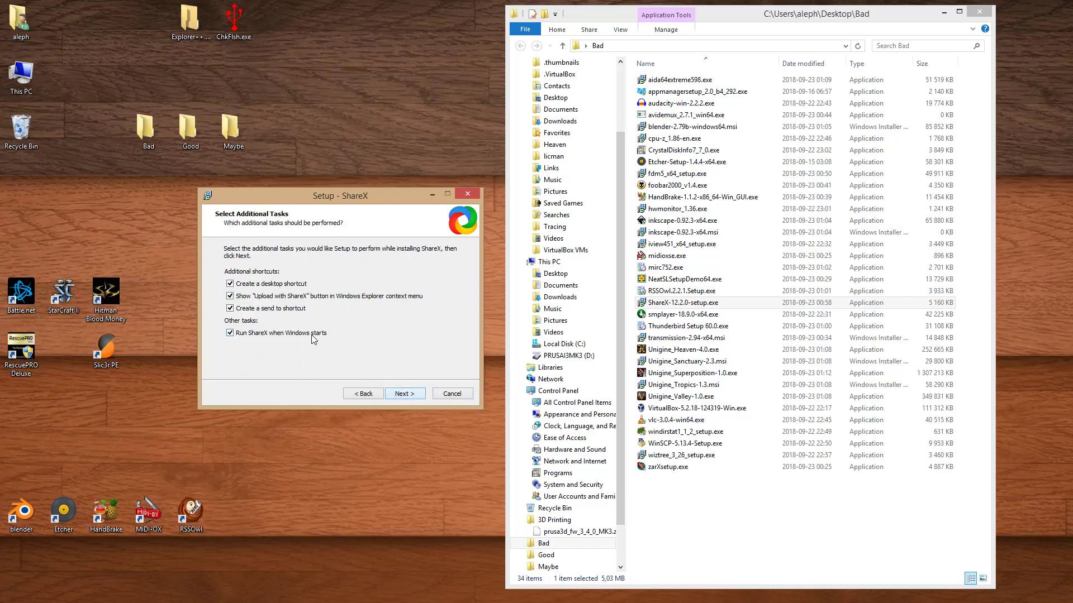
left_click(459, 394)
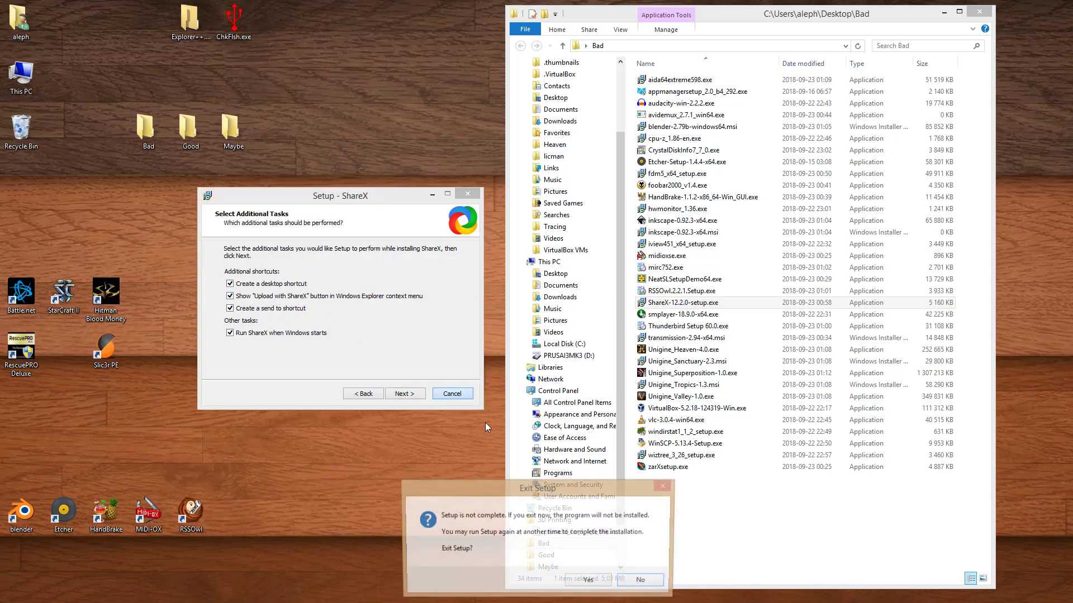
left_click(602, 586)
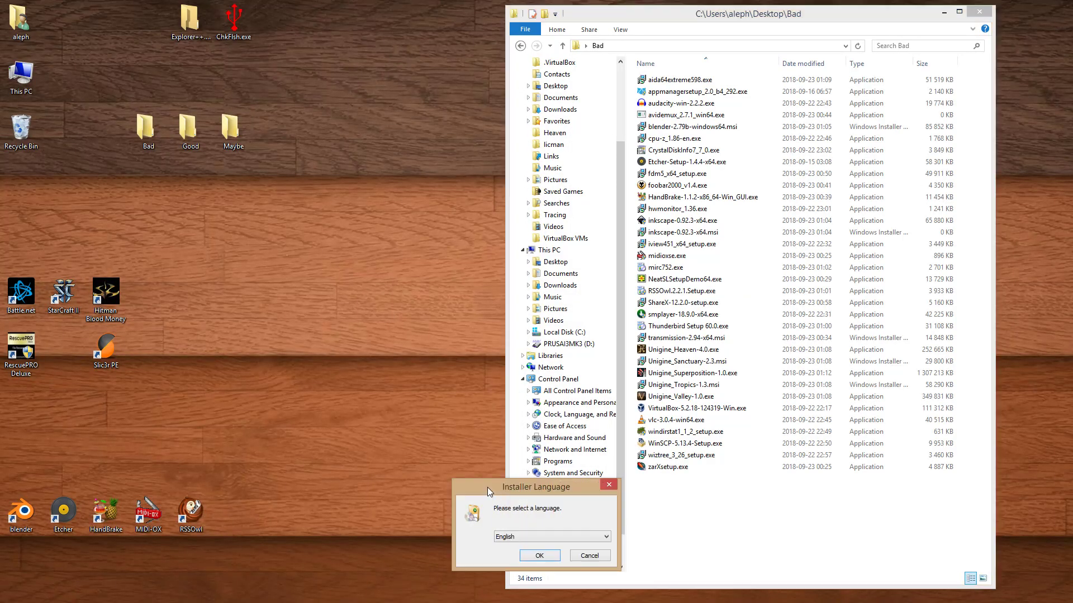
Start the SMPlayer 18.9.0 setup in English, move it clear of the folder window, and accept its license agreement.
left_click_drag(507, 487, 252, 212)
left_click(283, 279)
left_click_drag(514, 394, 294, 219)
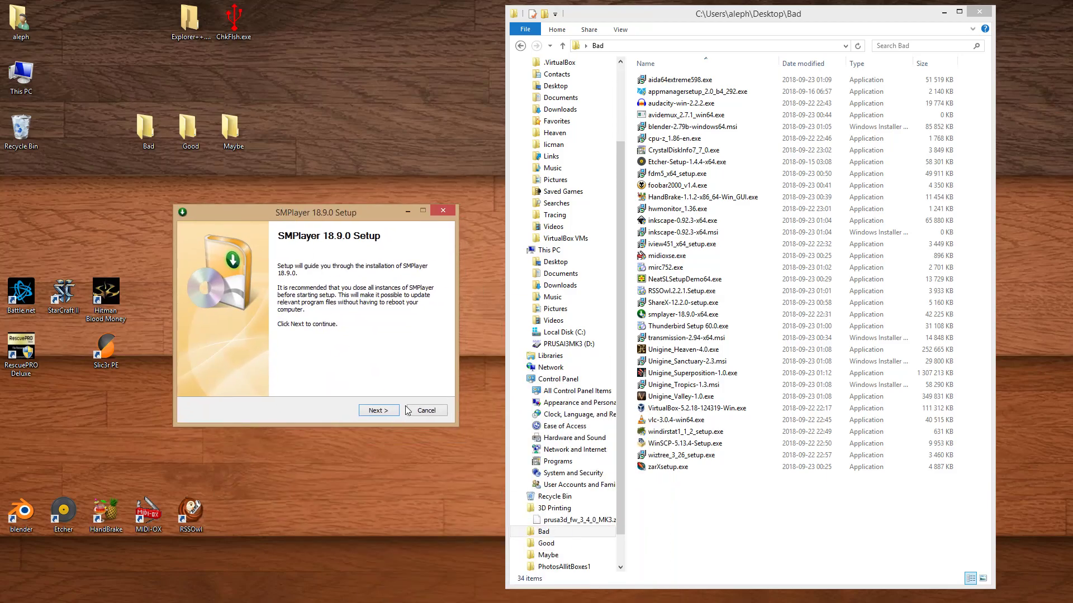
left_click(389, 412)
left_click(218, 377)
left_click(374, 410)
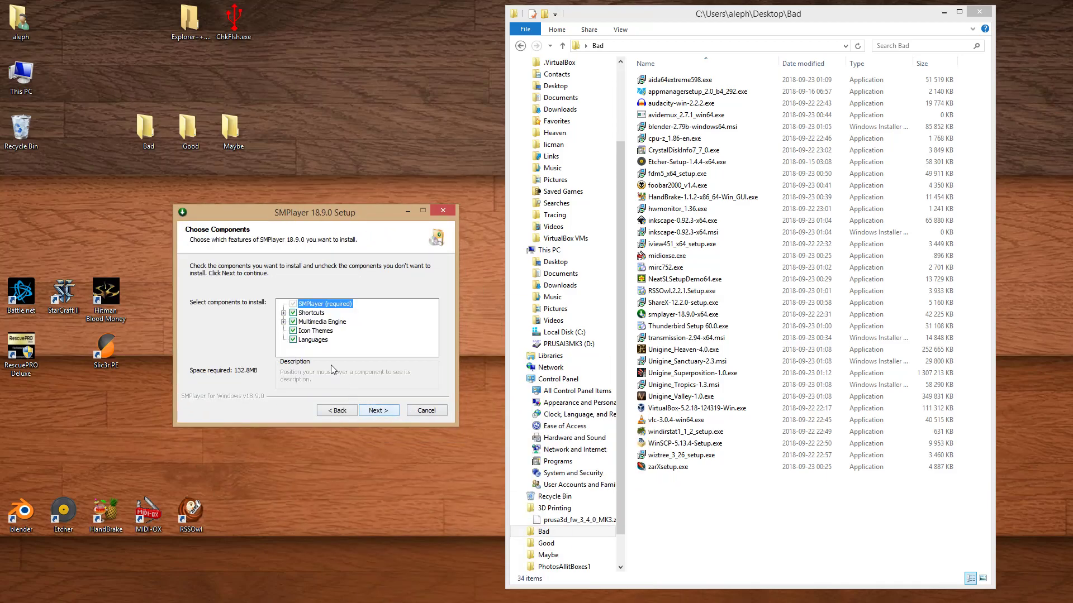
Exclude the Desktop shortcut from the SMPlayer components and install the program in its default folder.
left_click(284, 312)
left_click(318, 322)
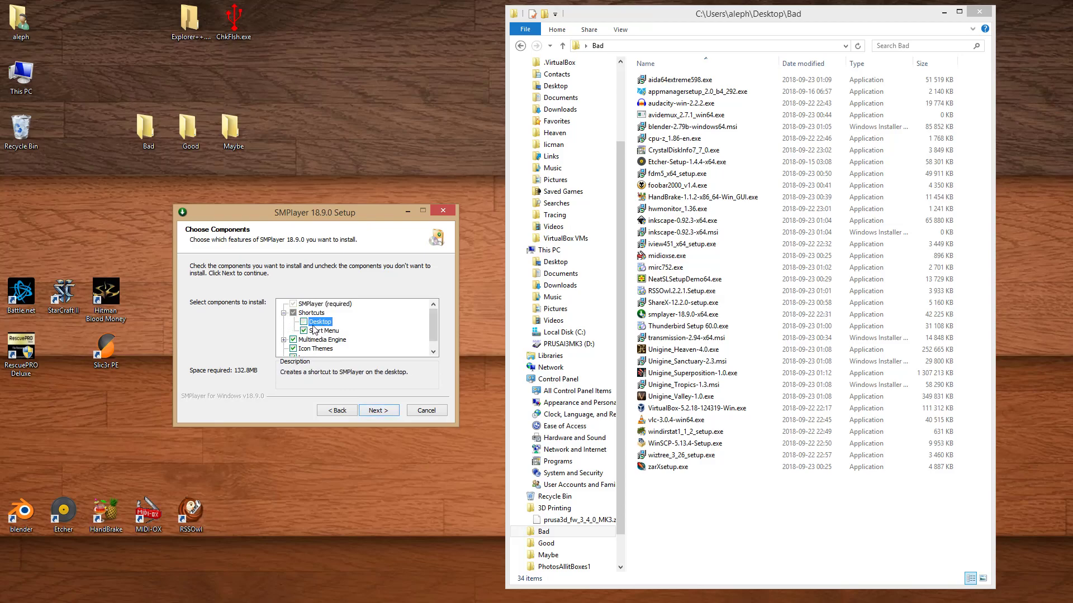
left_click(387, 411)
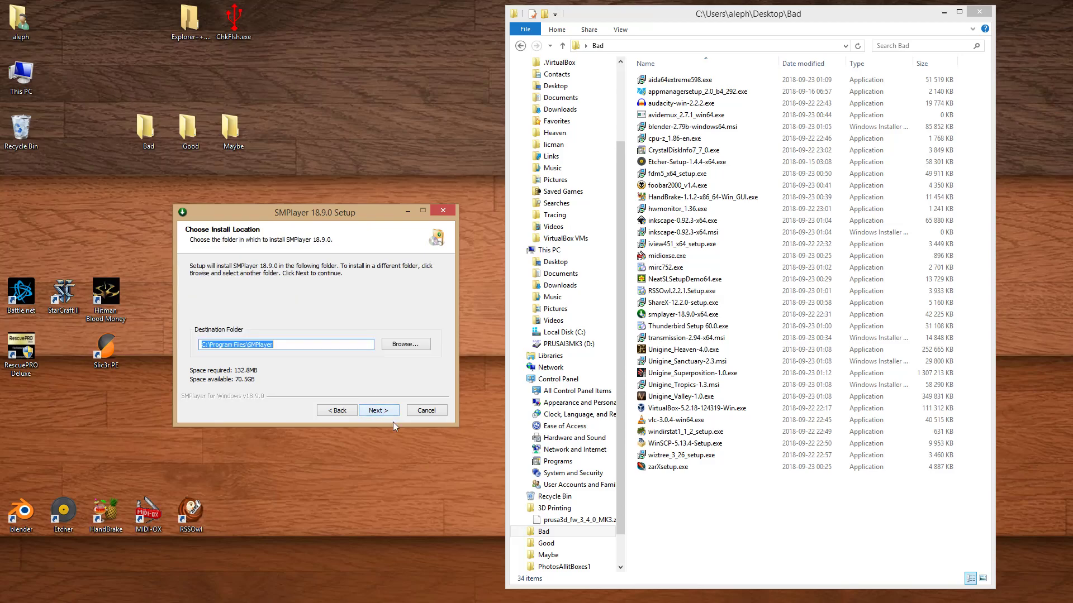
left_click(375, 412)
left_click(376, 412)
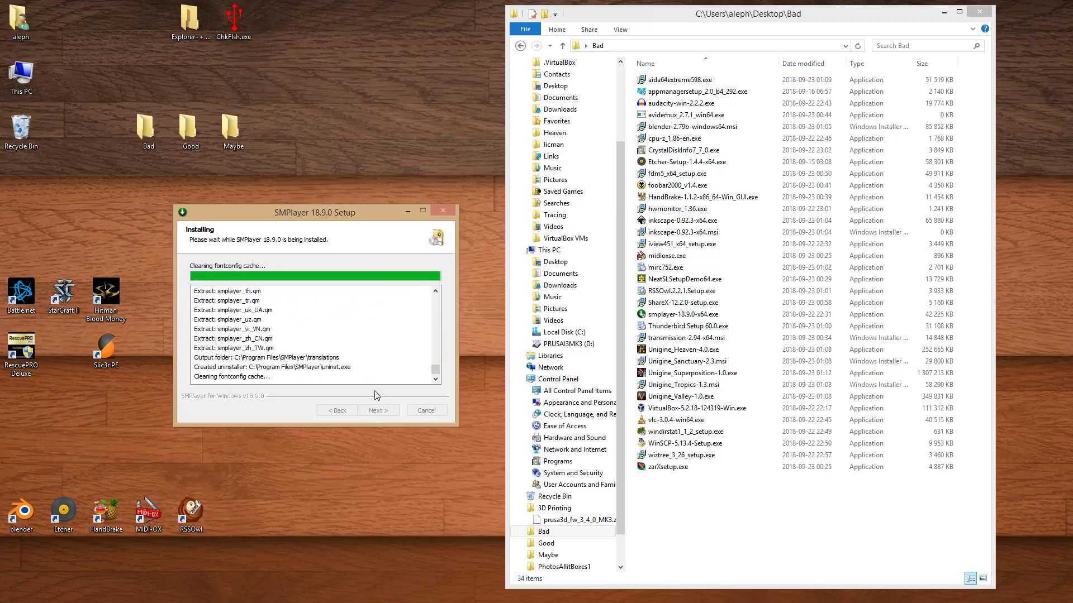
Finish the SMPlayer setup with Run SMPlayer and Show Readme cleared, and minimize the browser to return to the Bad folder.
left_click(306, 309)
left_click(305, 326)
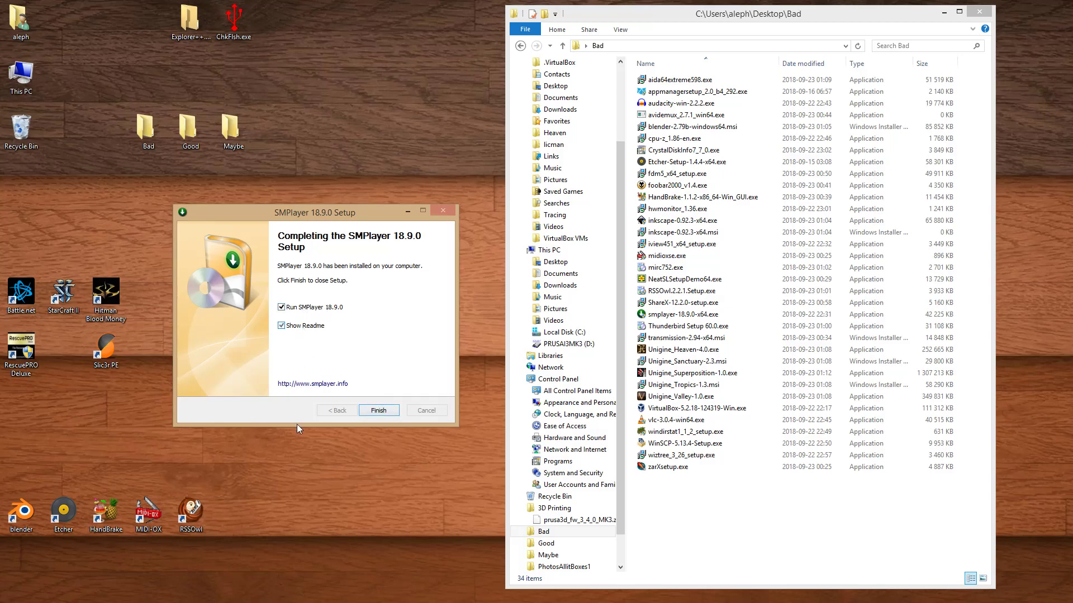
left_click(290, 308)
left_click(300, 327)
left_click(380, 414)
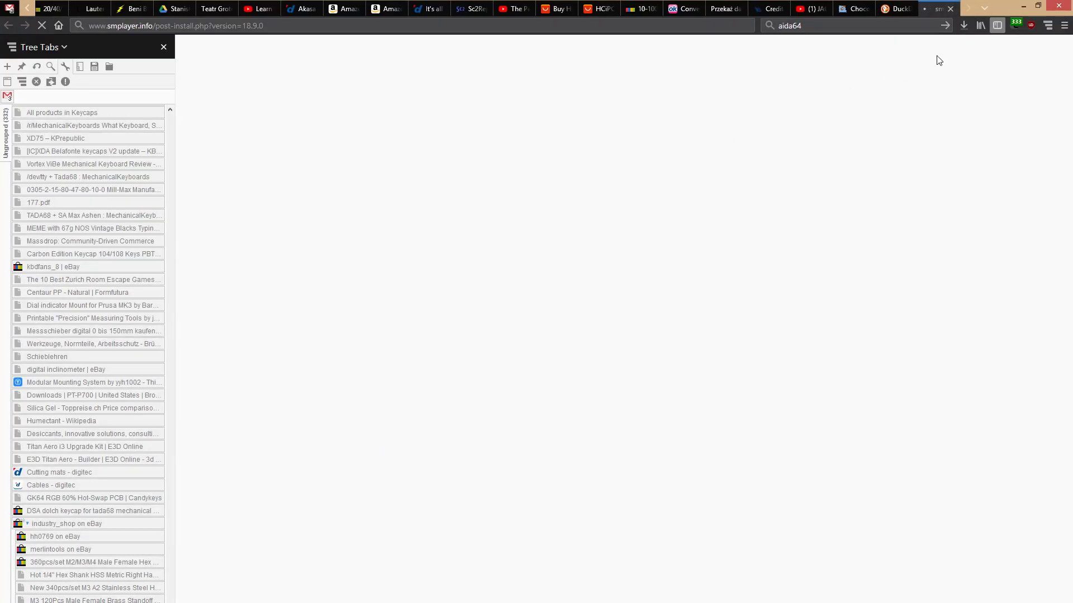
left_click(1025, 7)
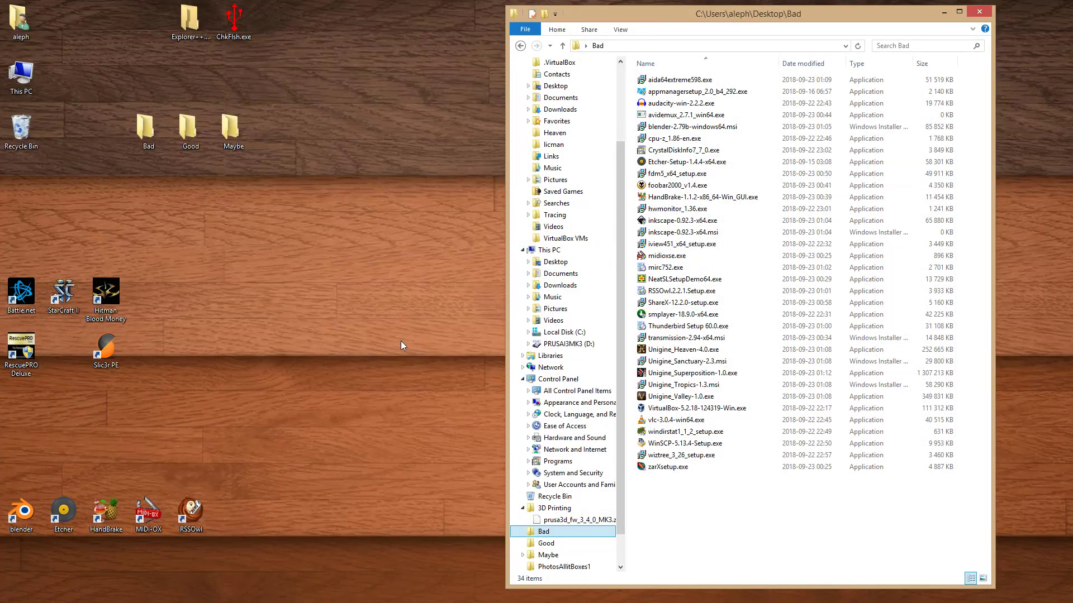
left_click(658, 488)
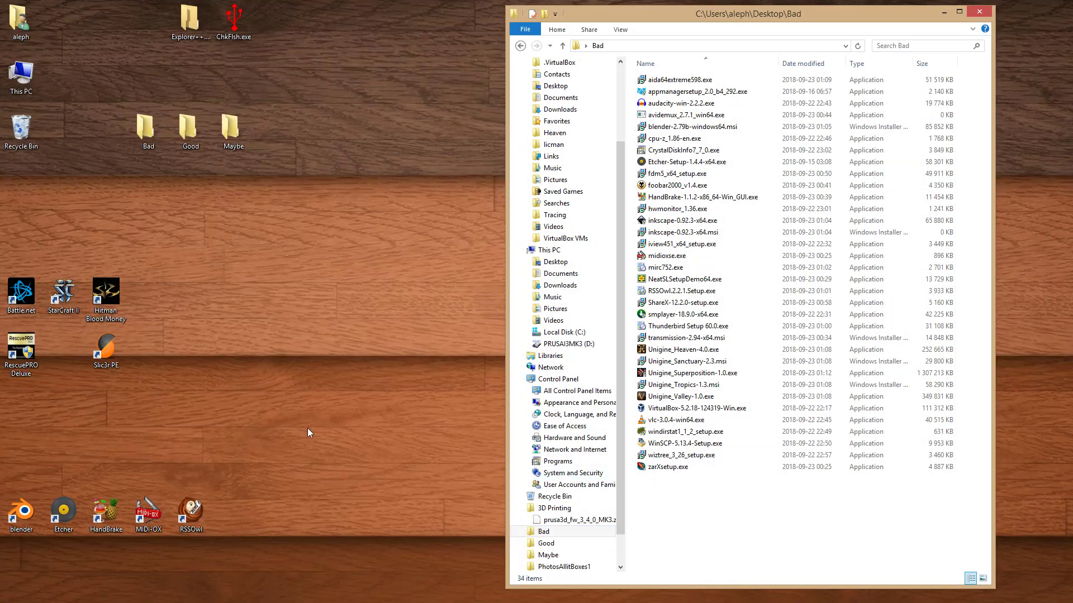
Run Thunderbird Setup 60.0.exe with the Standard setup type and examine the install location on the summary page.
double_click(673, 326)
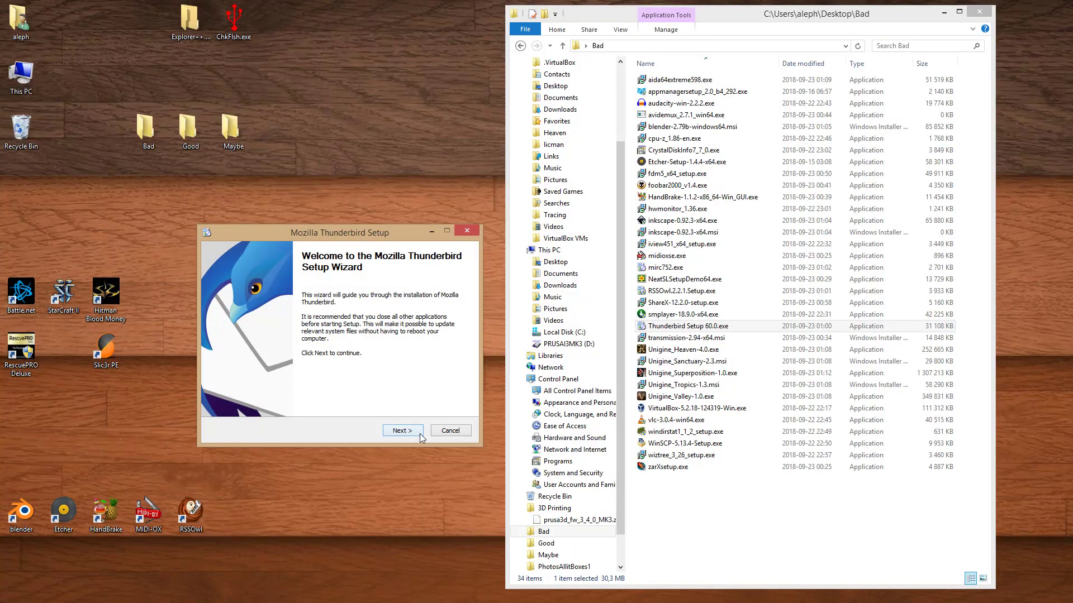
left_click(415, 431)
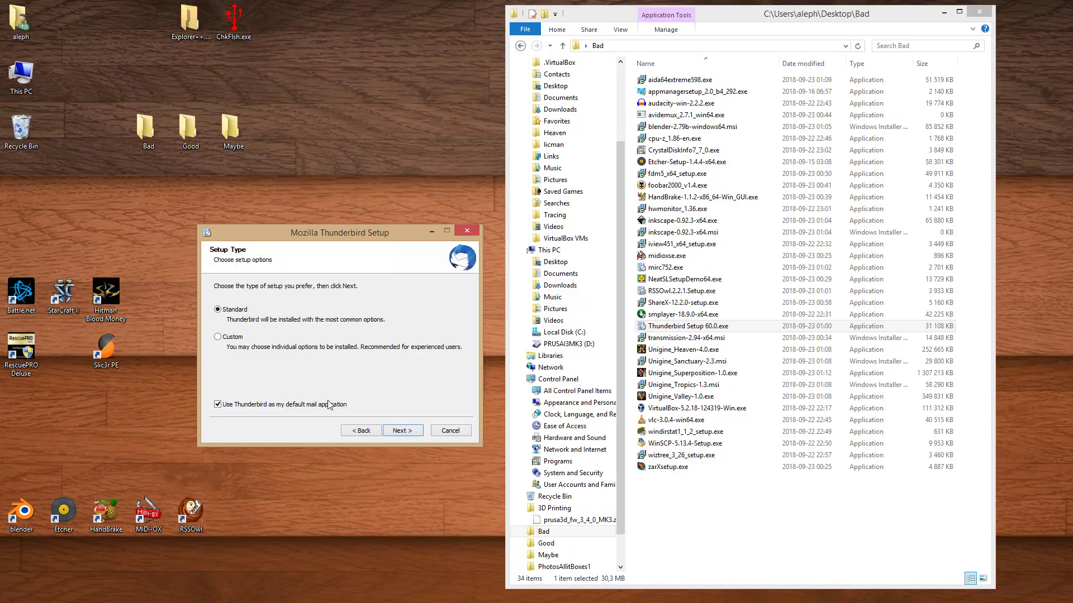
left_click(401, 432)
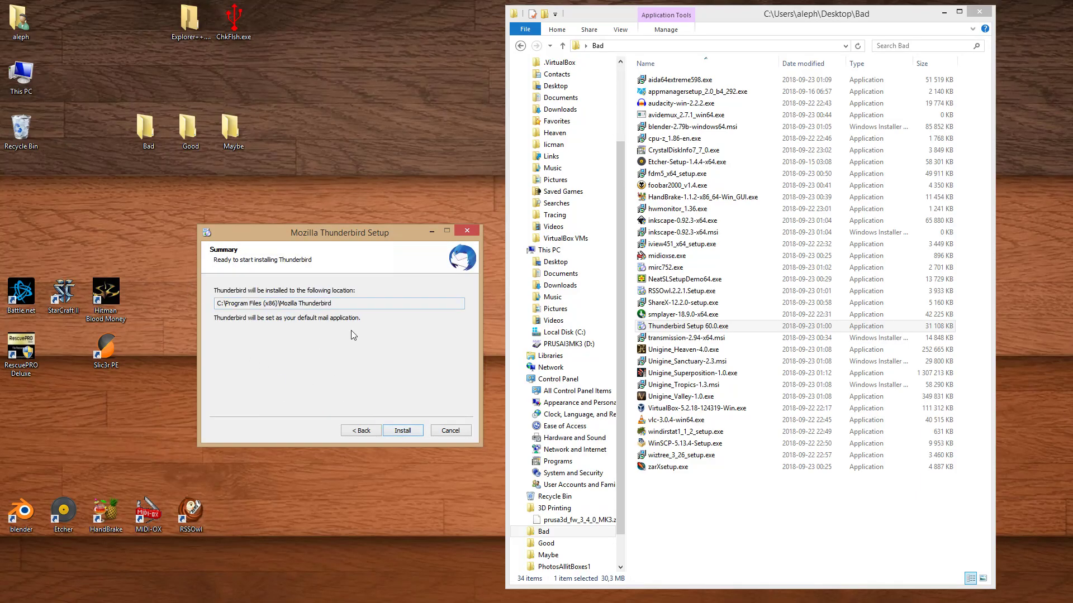
left_click(310, 303)
double_click(262, 304)
left_click_drag(391, 305, 292, 305)
left_click(294, 305)
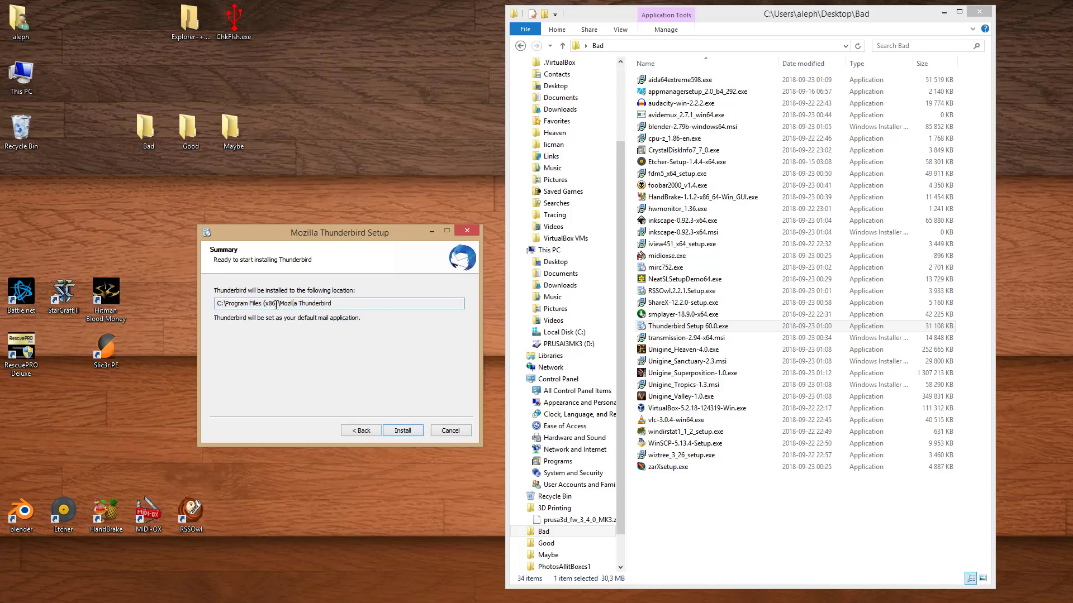
Switch the Thunderbird setup type to Custom, check the shortcut options for a desktop icon, and quit the setup without installing.
left_click(358, 431)
left_click(218, 338)
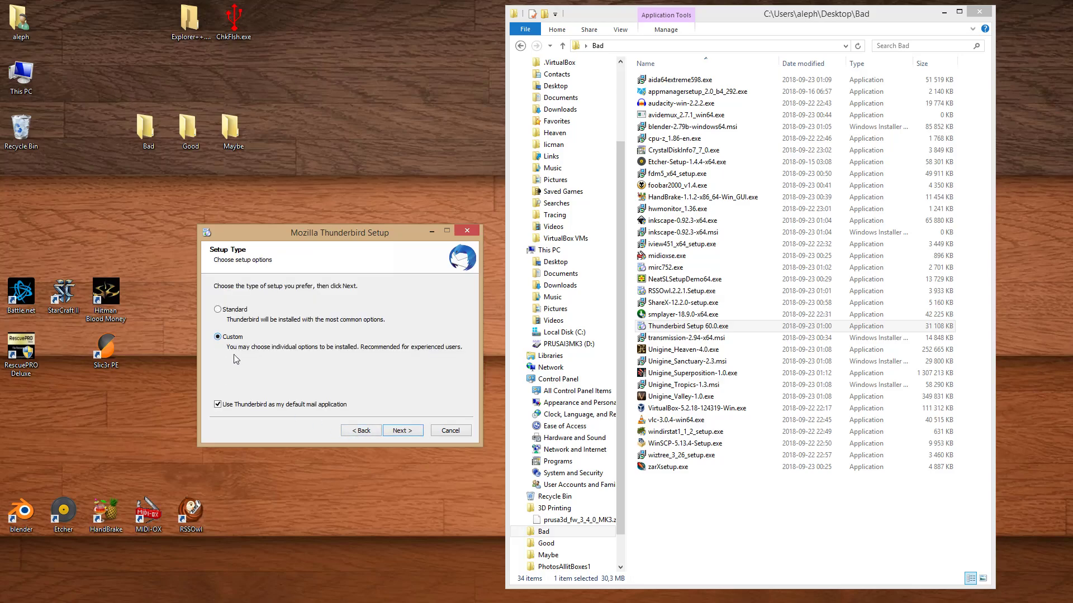
left_click(403, 434)
left_click(407, 433)
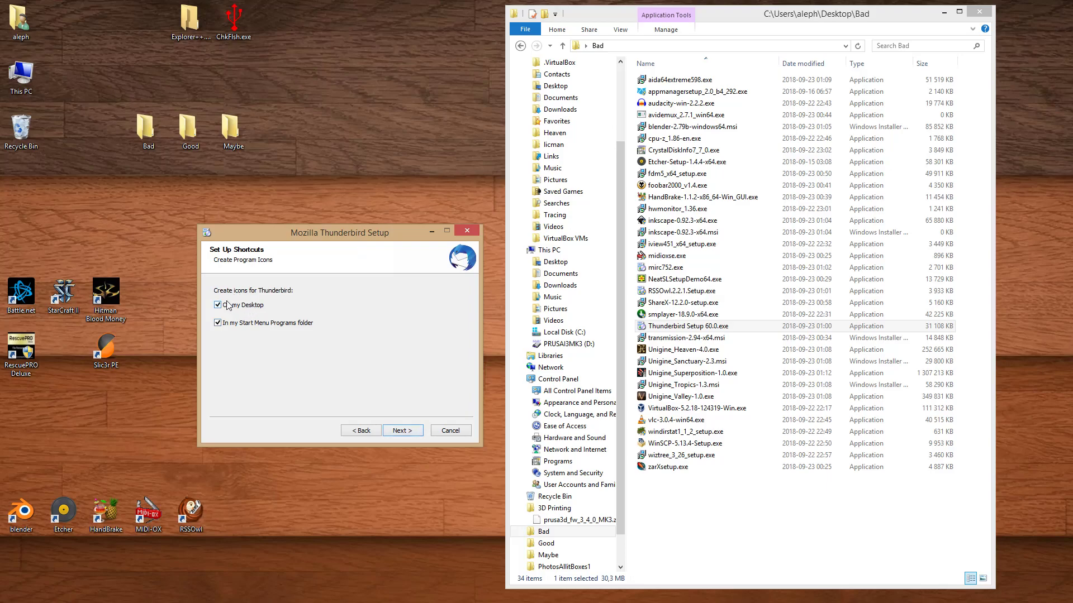
left_click(457, 432)
left_click(567, 569)
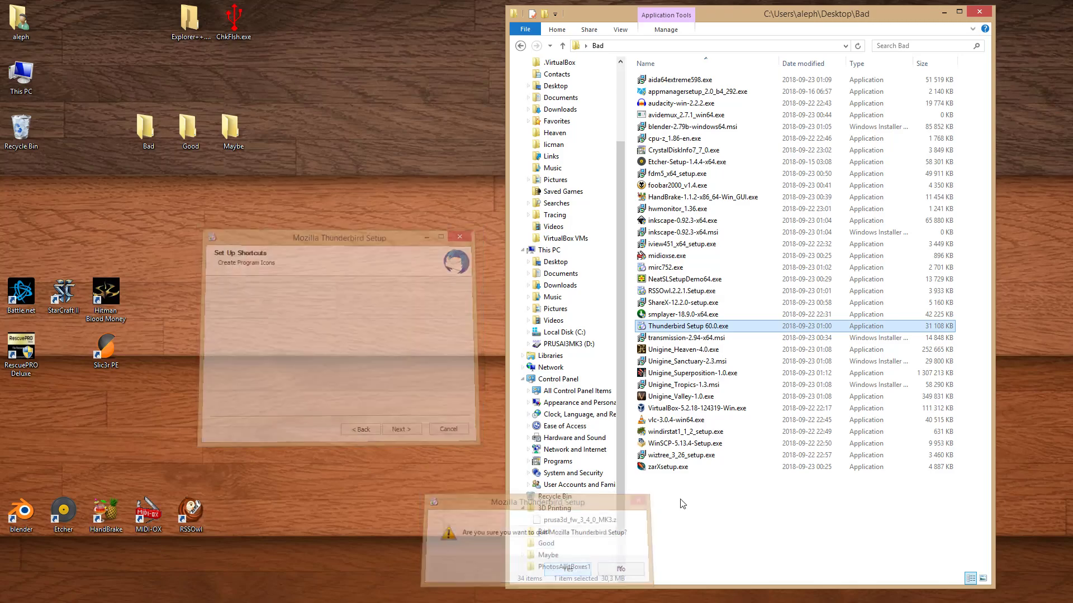
Run transmission-2.94-x64.msi, accept the license agreement, and continue to the Custom Setup feature selection.
double_click(686, 338)
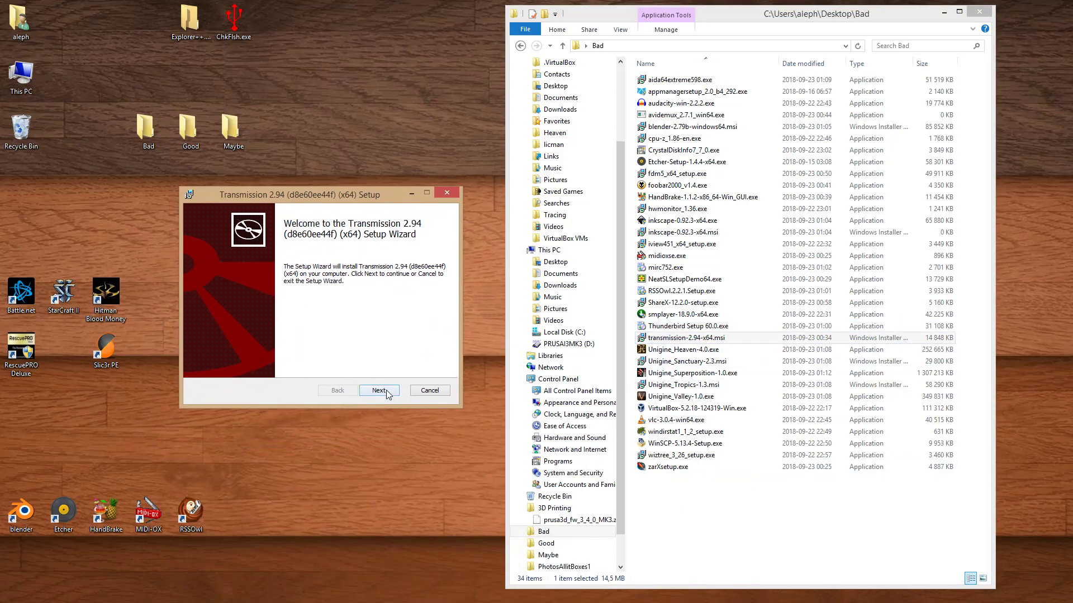
left_click(387, 394)
left_click(293, 368)
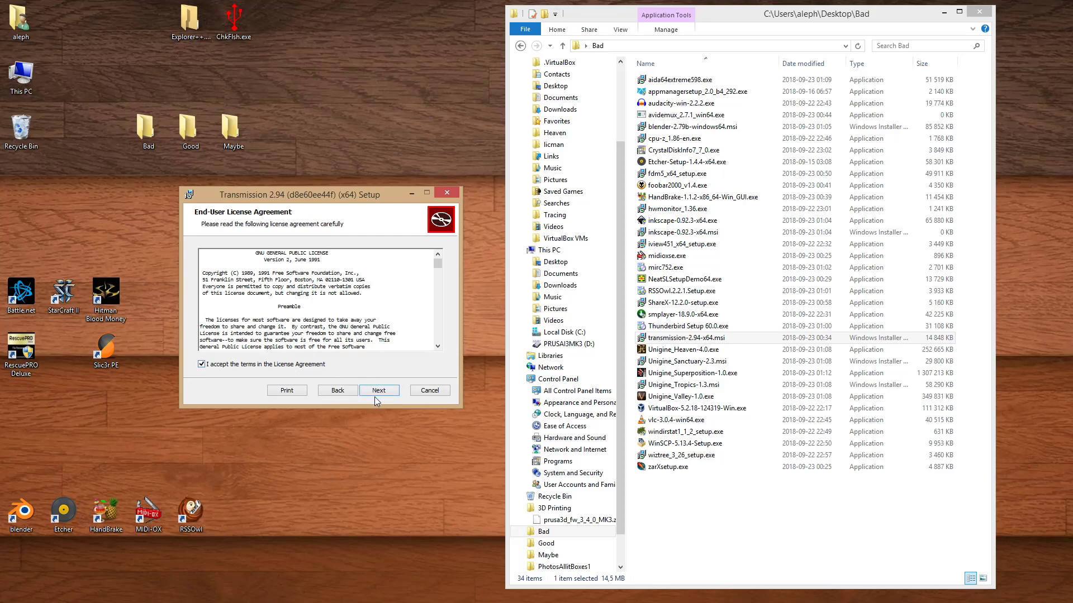
left_click(381, 388)
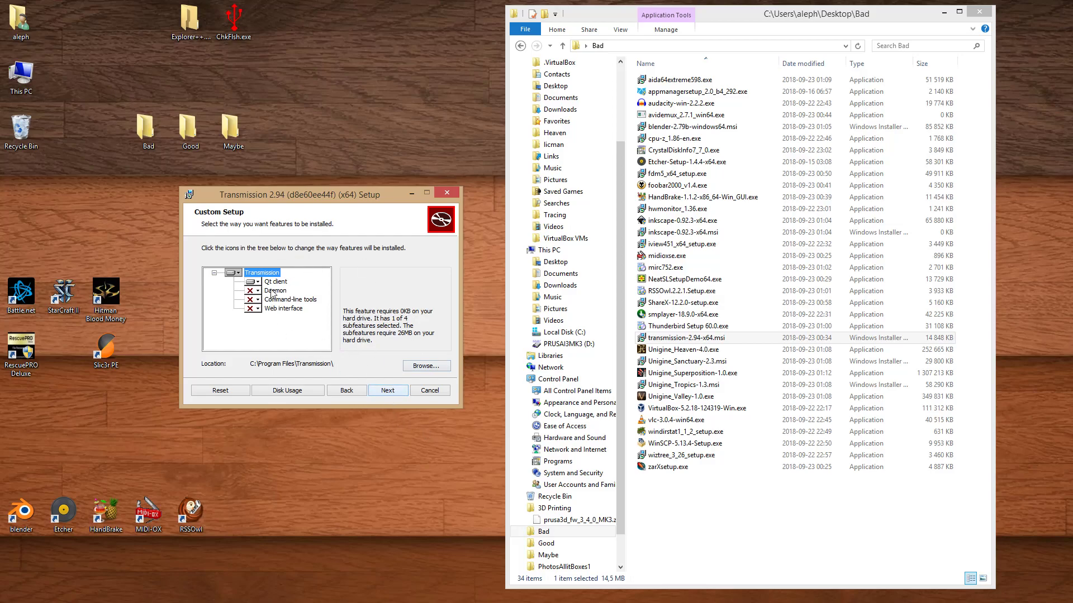
Install Transmission with its default features, close the setup, and move its desktop shortcut beside the RSSOwl shortcut.
left_click(388, 391)
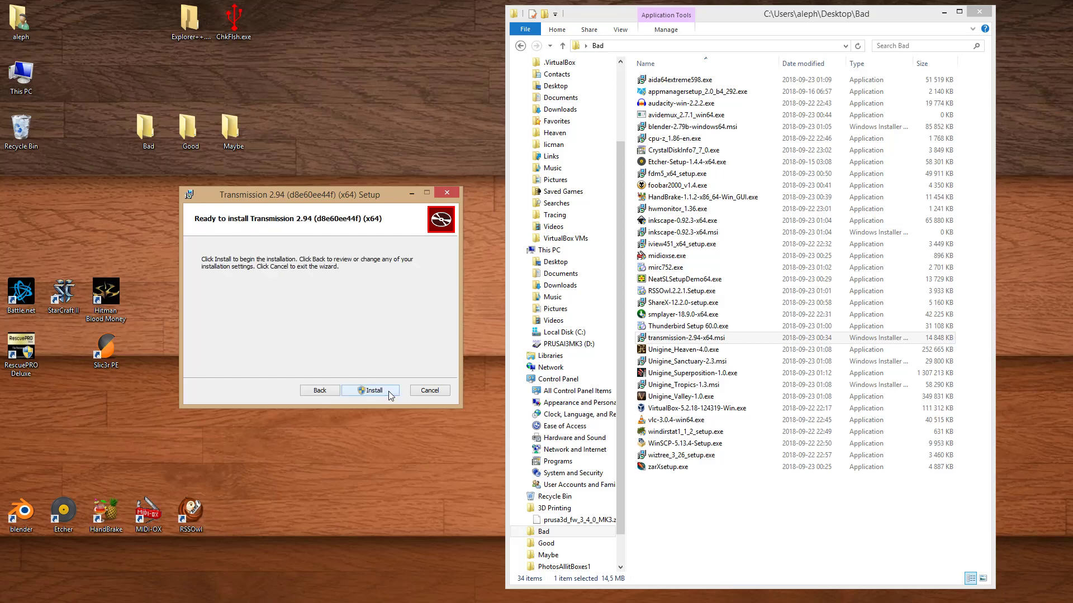
left_click(388, 391)
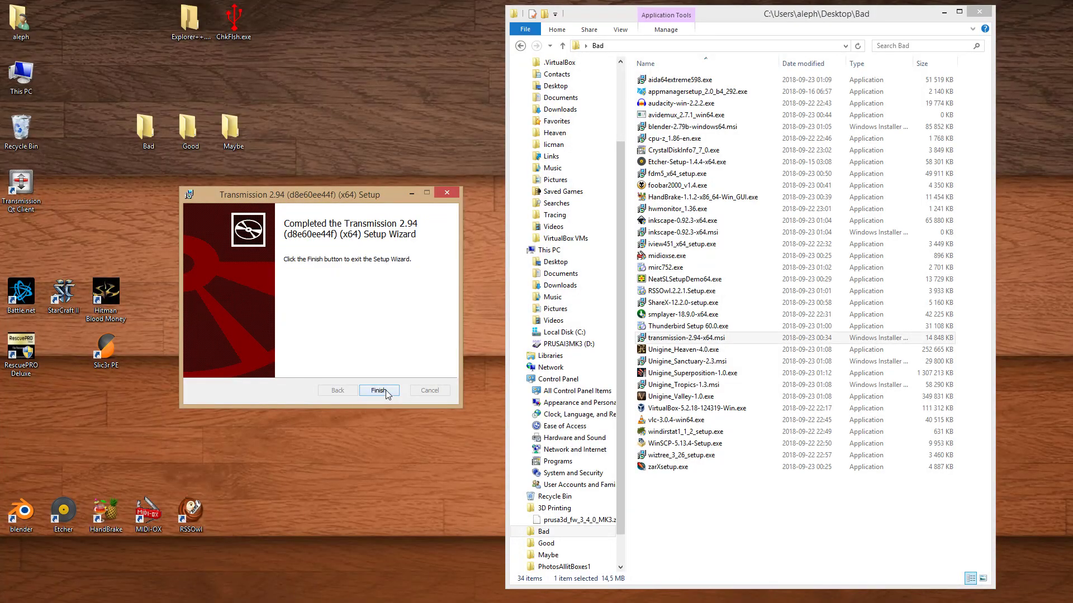
left_click(372, 391)
left_click_drag(68, 220, 235, 519)
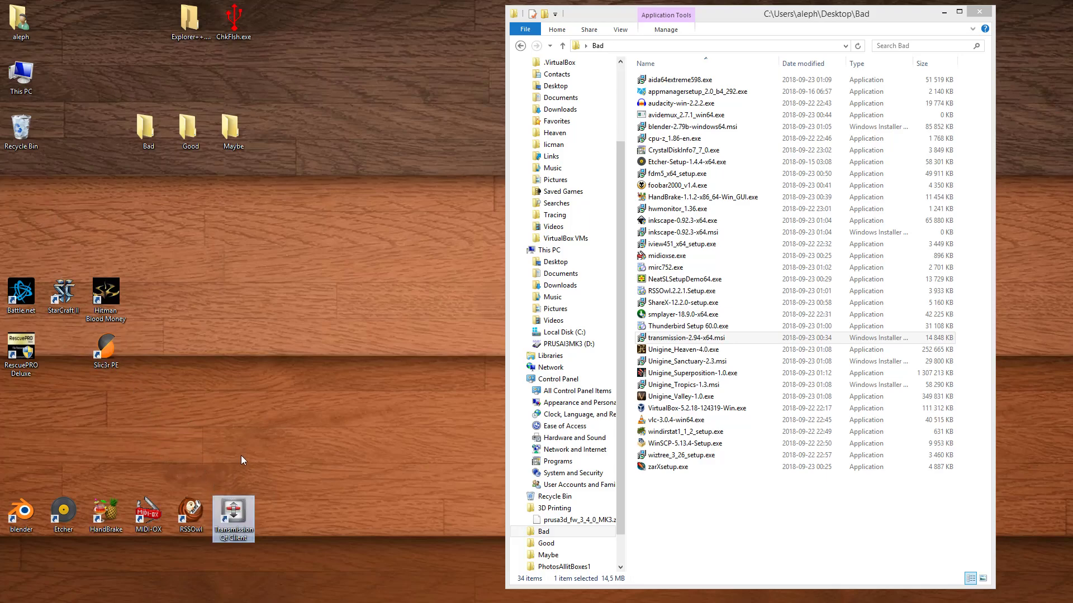
Run Unigine_Heaven-4.0.exe, accept the license agreement, and continue with the default destination to the component selection.
double_click(665, 350)
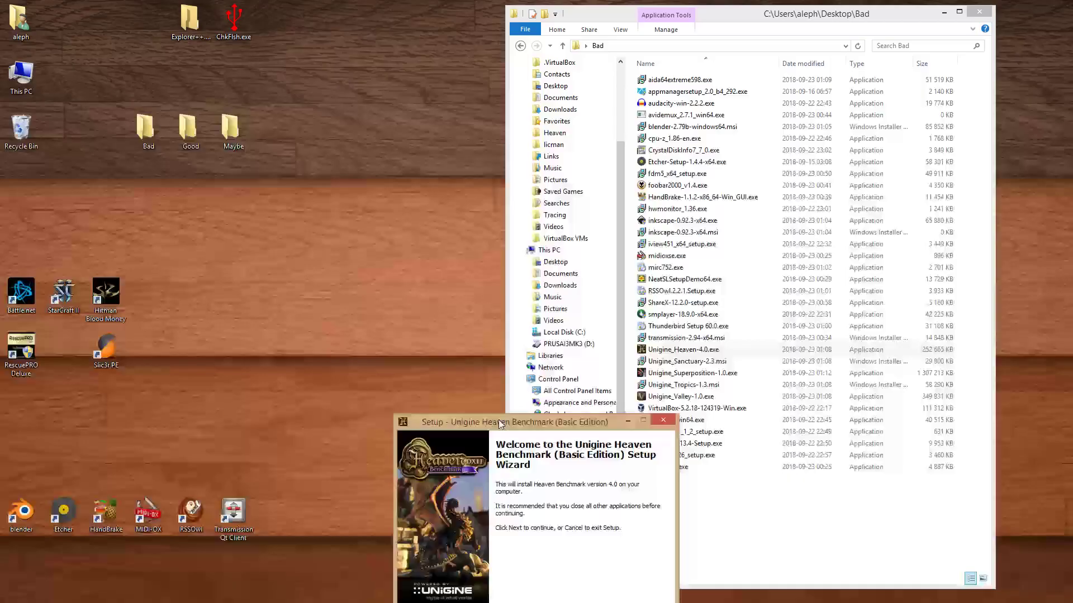
left_click_drag(498, 420, 289, 192)
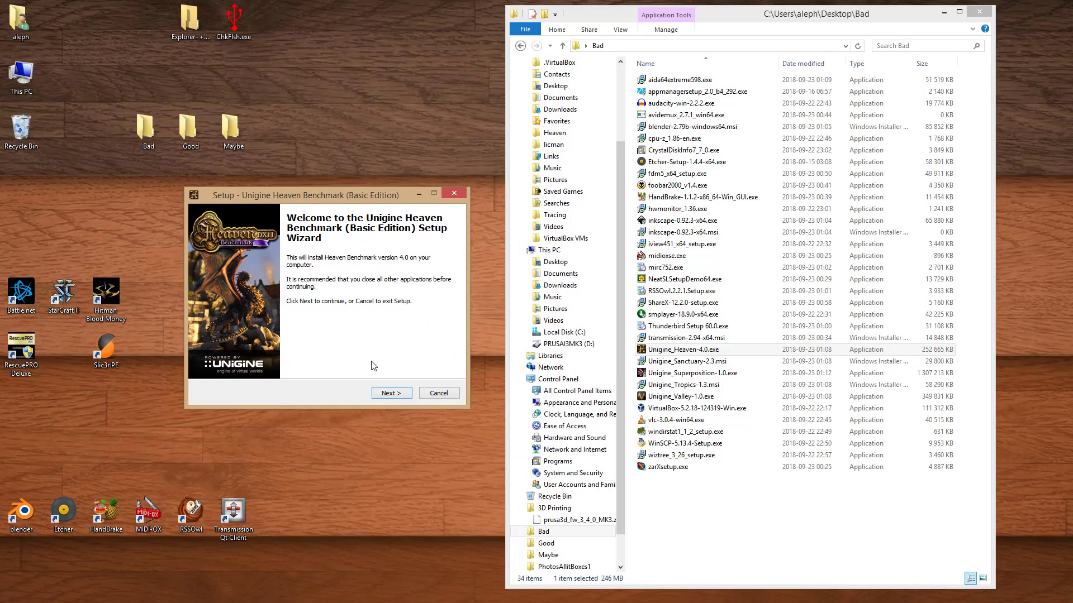
left_click(398, 396)
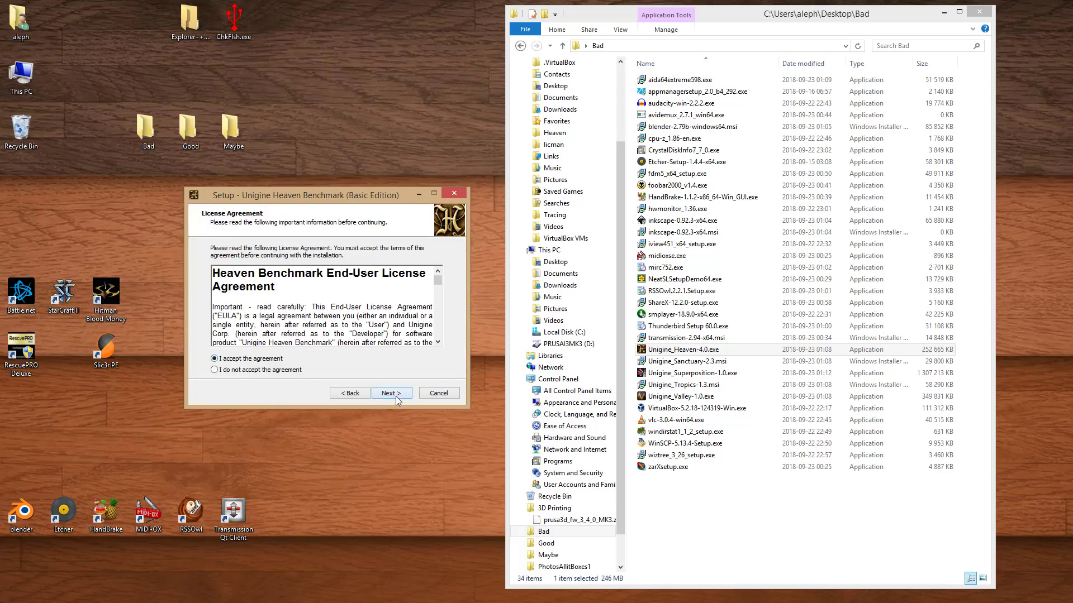
left_click(393, 393)
left_click(393, 393)
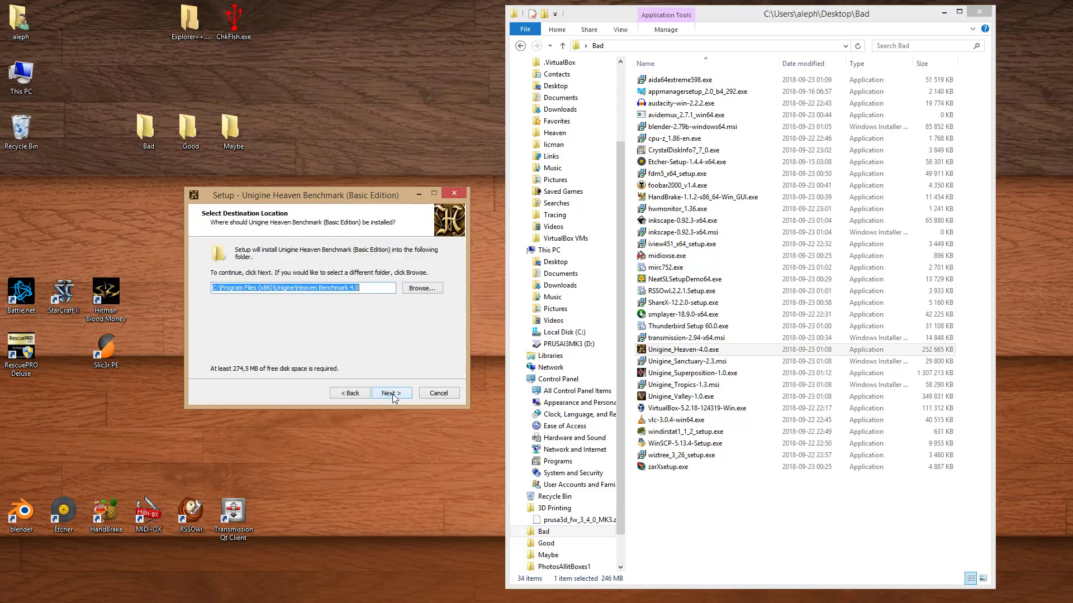
left_click(393, 393)
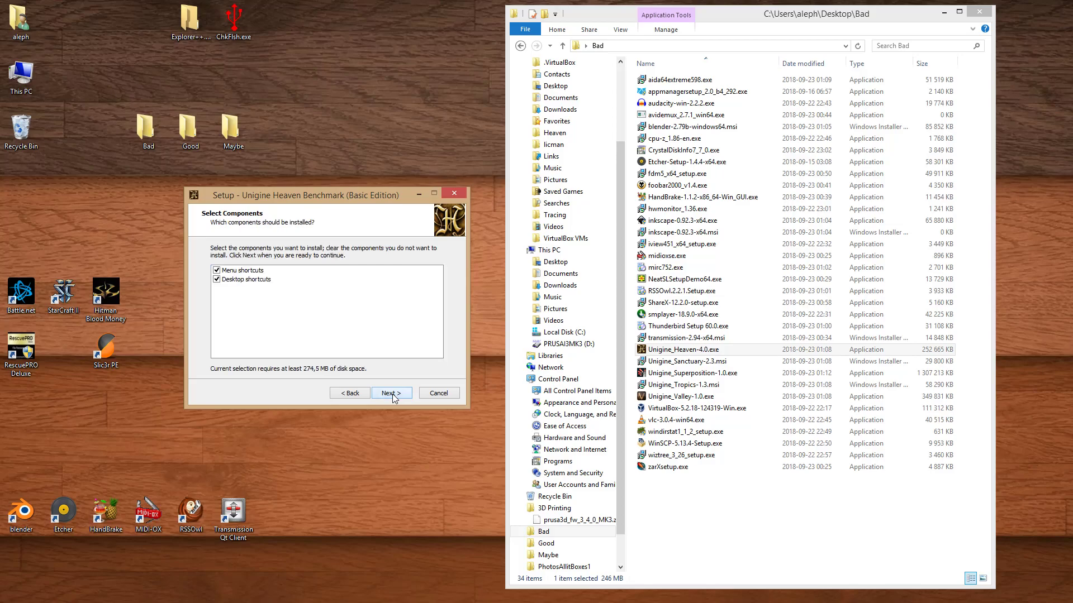
Clear the Desktop shortcuts component in the Heaven Benchmark setup and quit without installing.
left_click(217, 281)
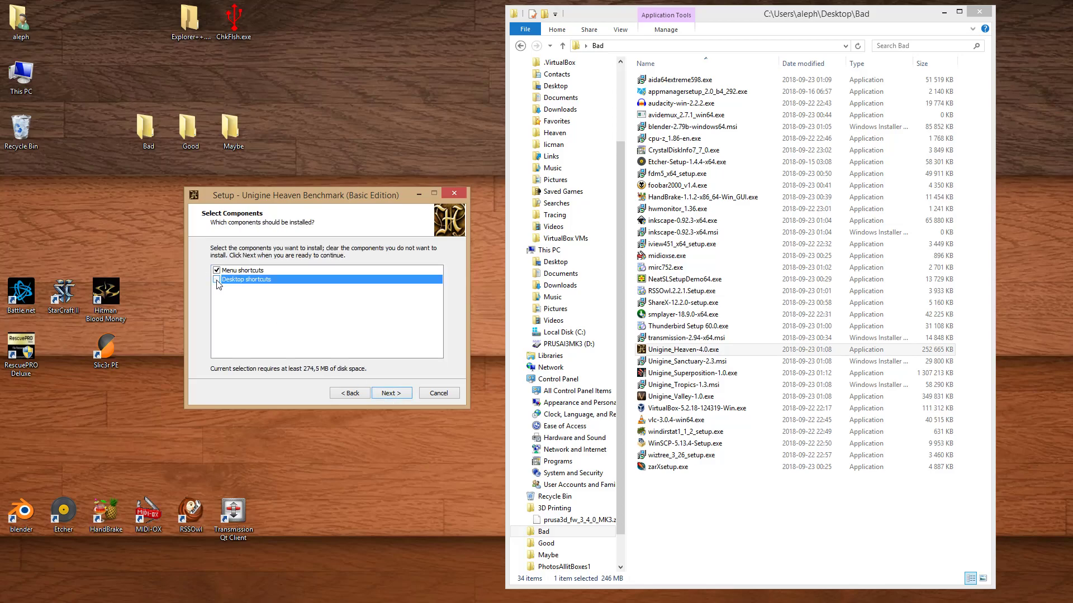
left_click(452, 393)
left_click(595, 584)
left_click(732, 542)
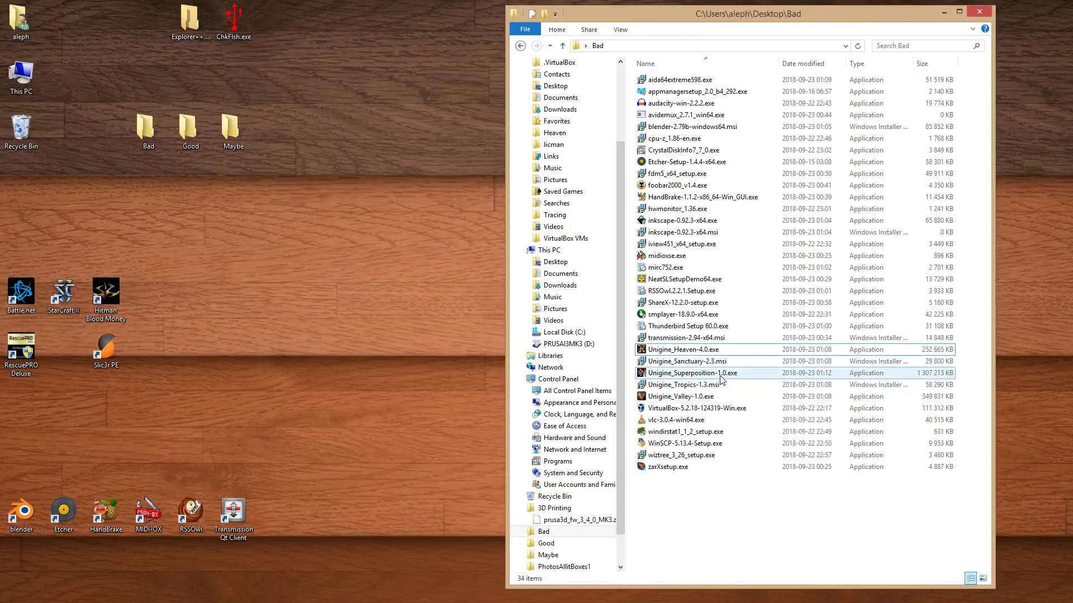
Run Unigine_Superposition-1.0.exe, check its component selection for desktop shortcuts, and quit the setup without installing.
double_click(721, 375)
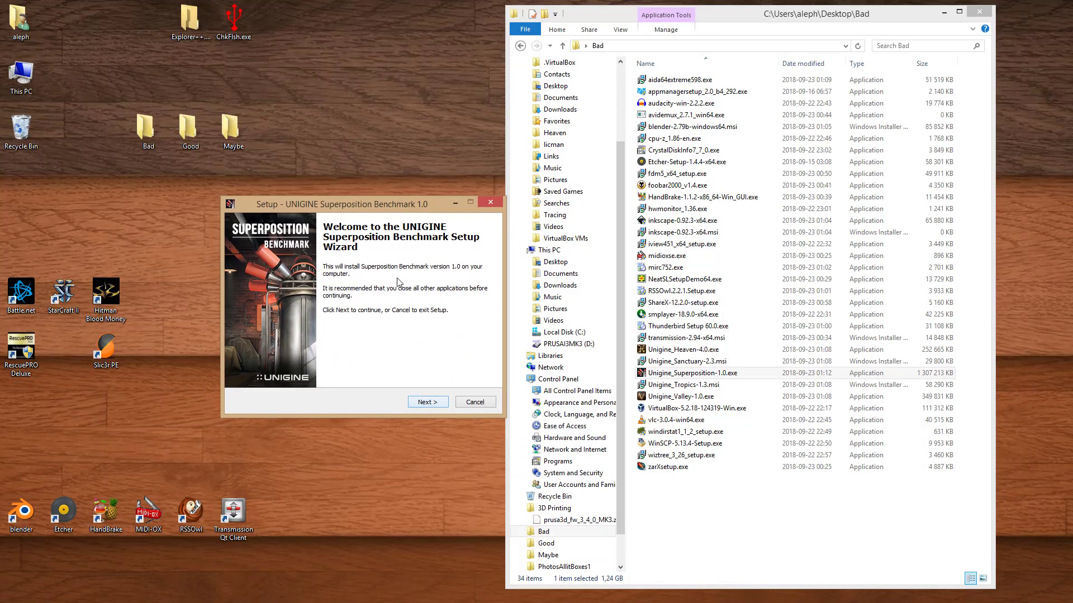
left_click(432, 404)
left_click(308, 369)
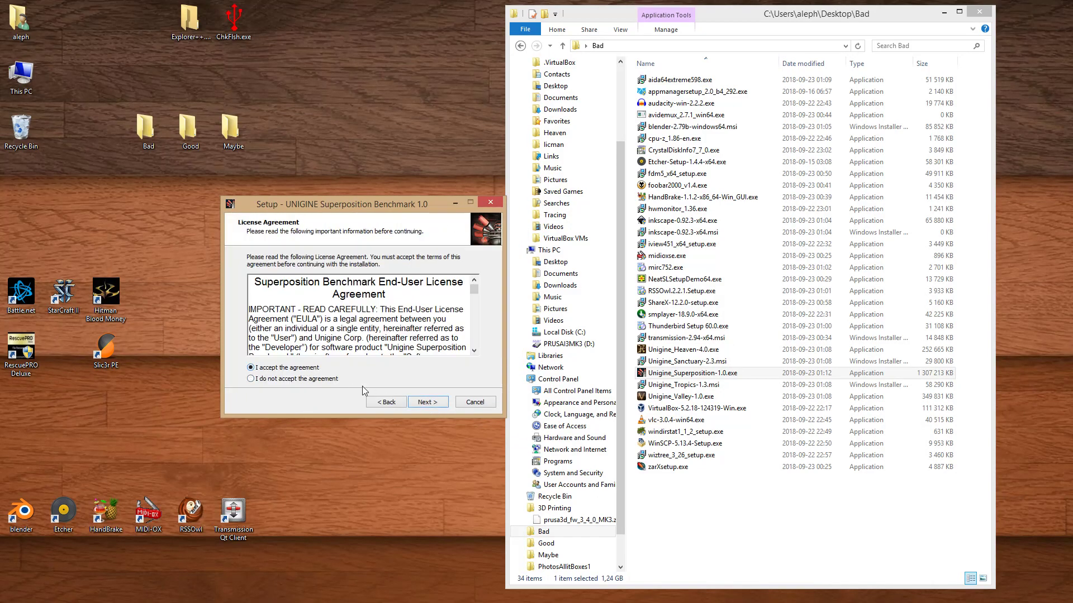
left_click(434, 400)
left_click(434, 403)
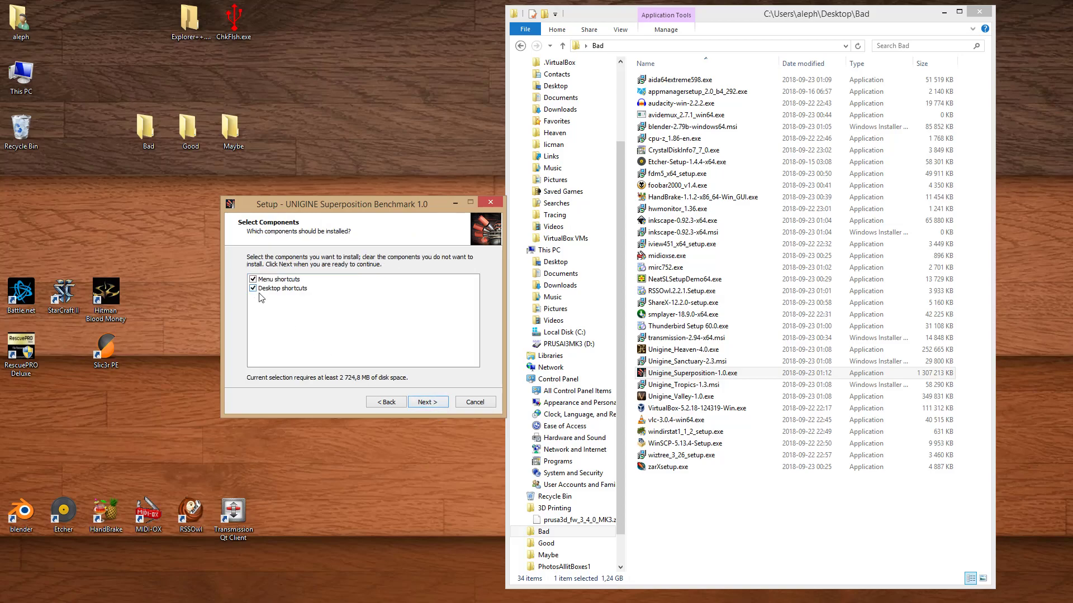
left_click(474, 401)
left_click(595, 585)
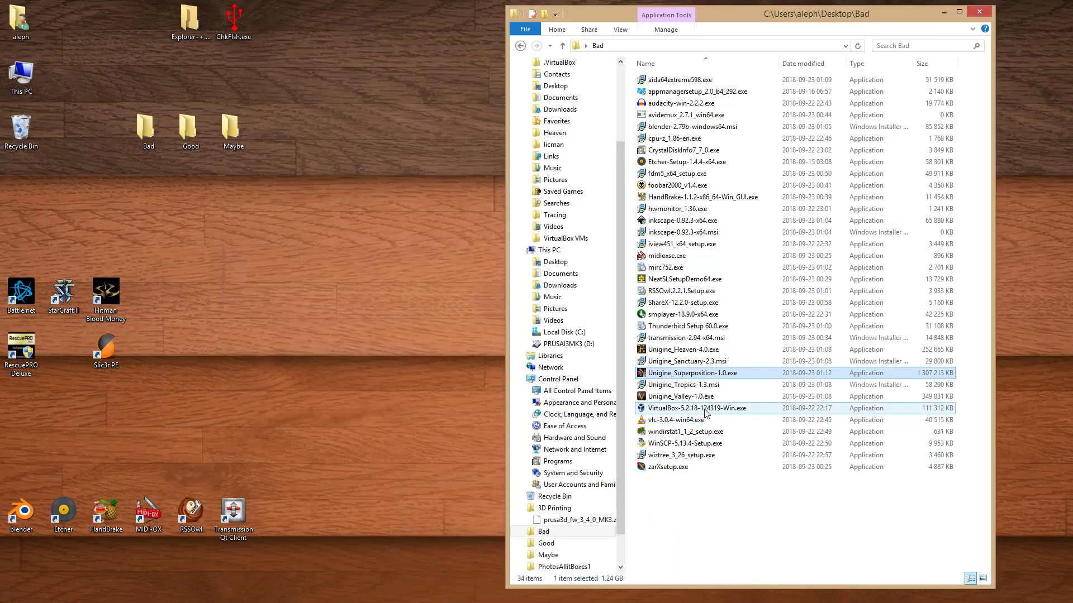
Run VirtualBox-5.2.18-124319-Win.exe, check the Custom Setup options for a desktop shortcut, and cancel the setup.
left_click(707, 410)
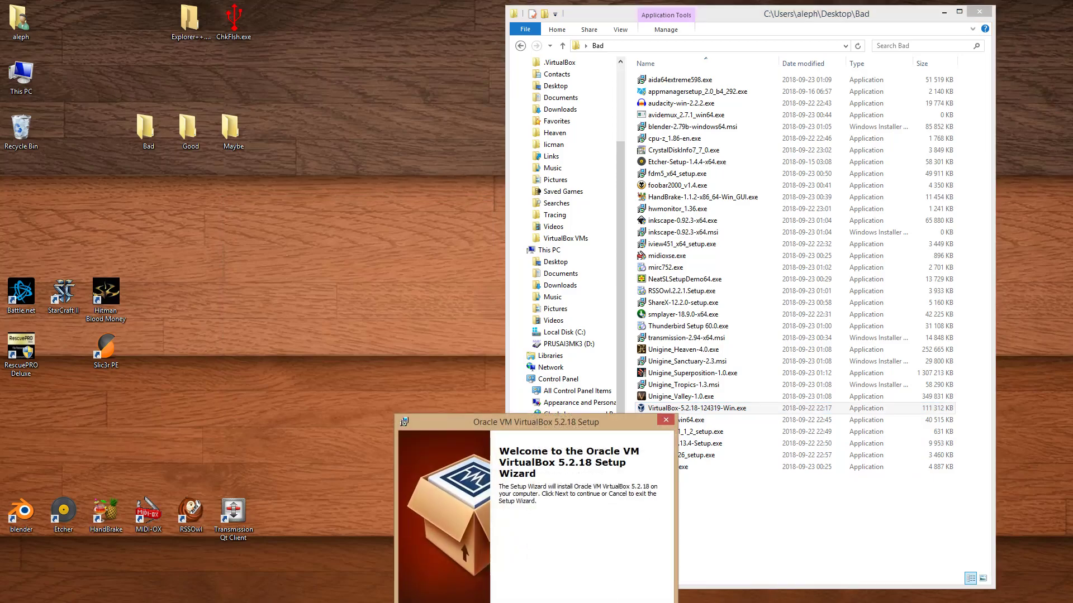
left_click_drag(481, 423, 271, 215)
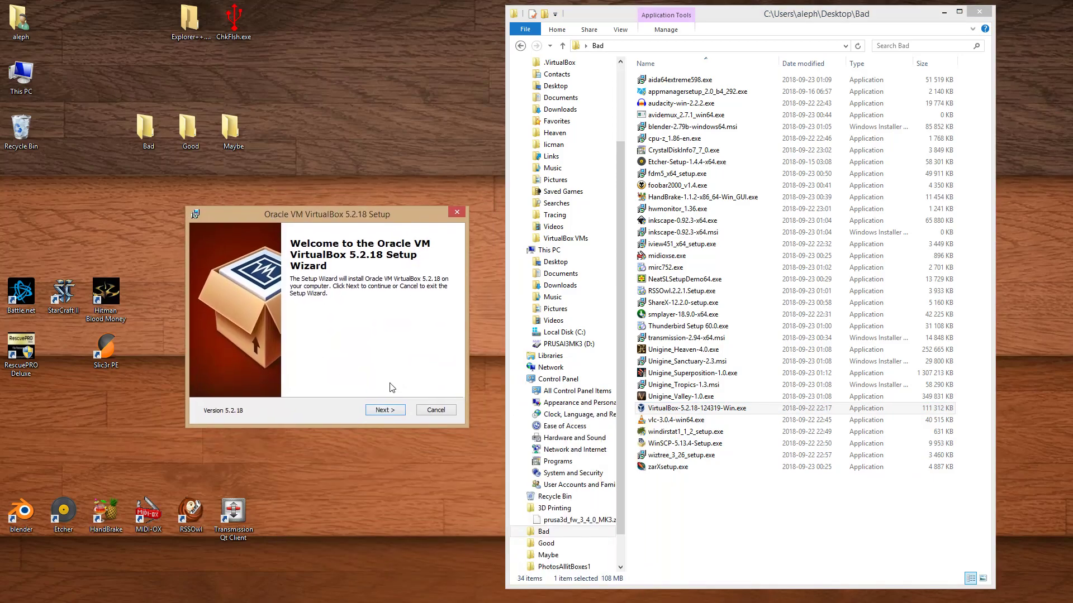
left_click(394, 413)
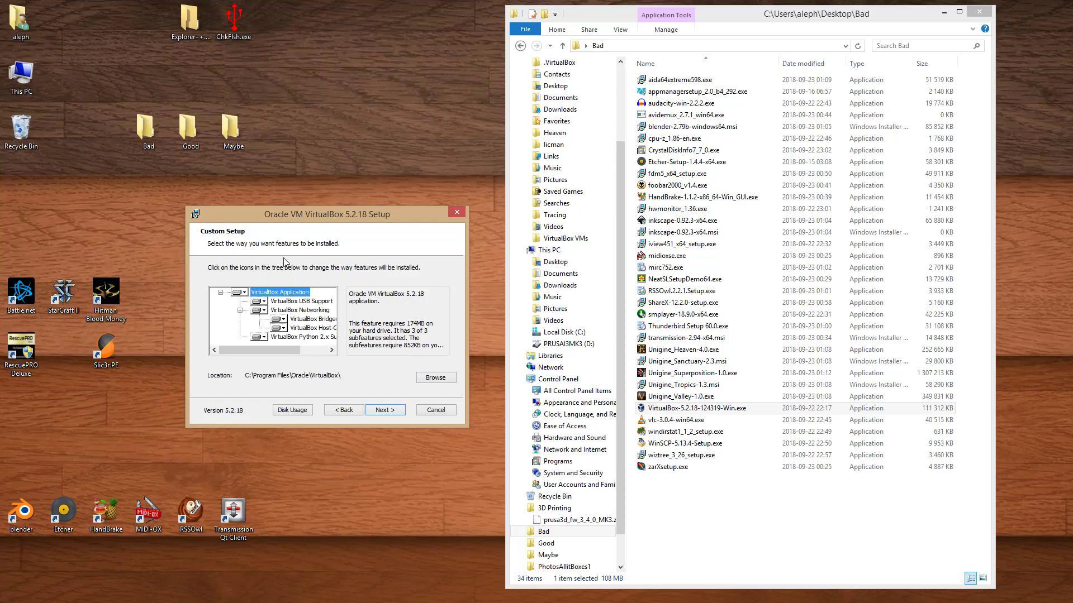
left_click(394, 412)
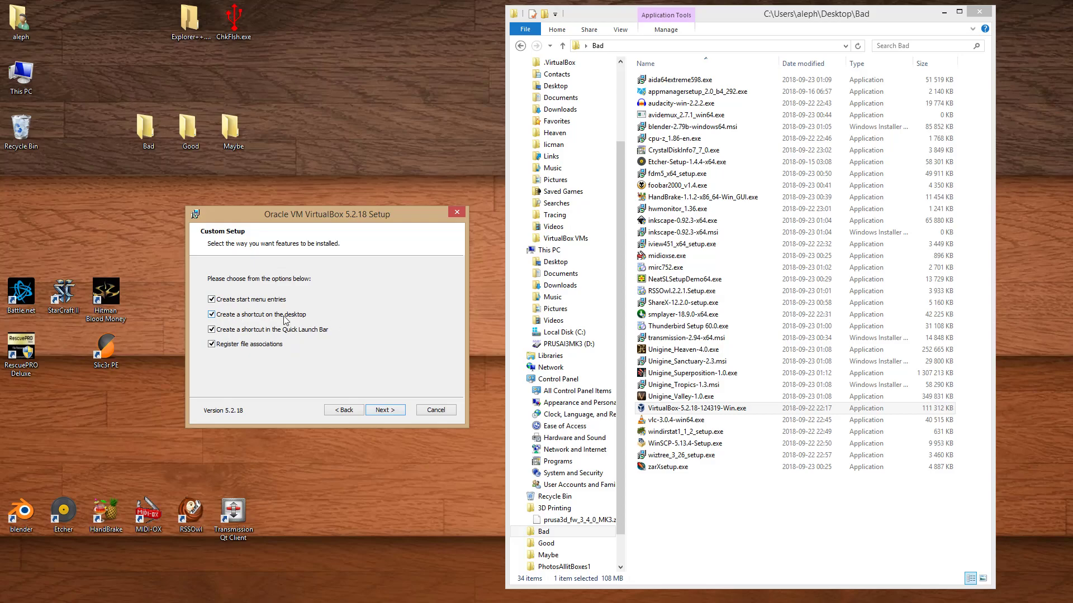
left_click(444, 413)
left_click(513, 549)
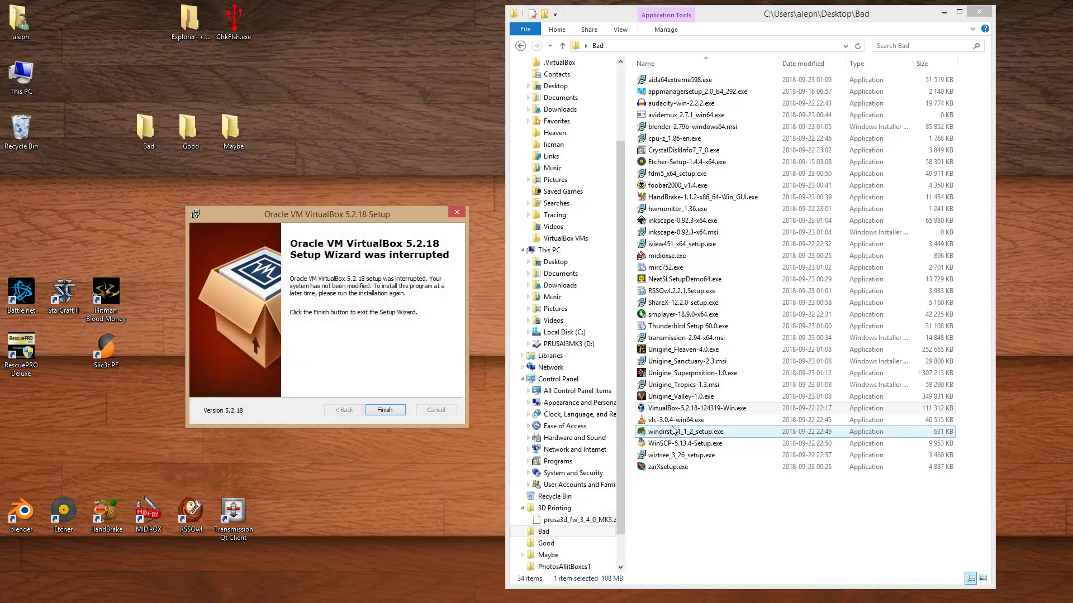
left_click(396, 414)
Run vlc-3.0.4-win64.exe in English and continue past the license agreement to the component selection.
left_click(698, 420)
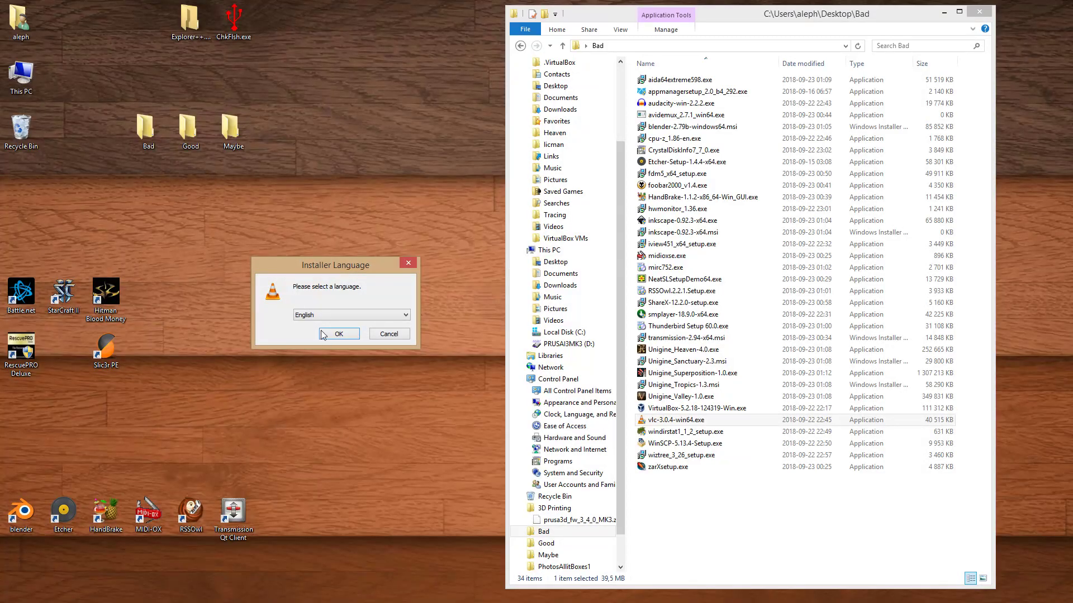
left_click(338, 334)
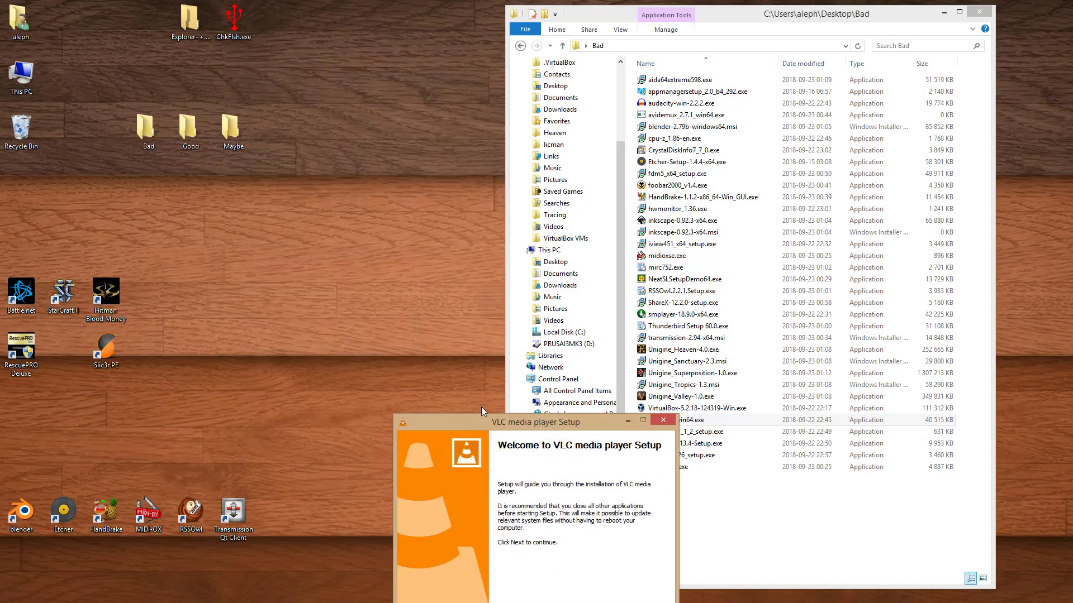
left_click_drag(302, 272, 276, 217)
left_click(390, 421)
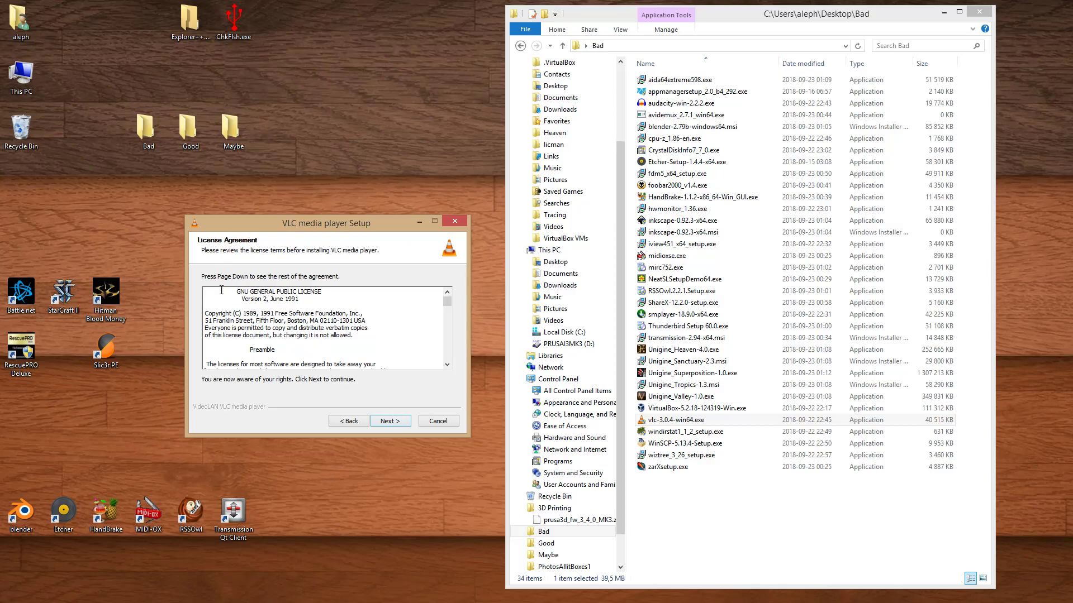
left_click(403, 425)
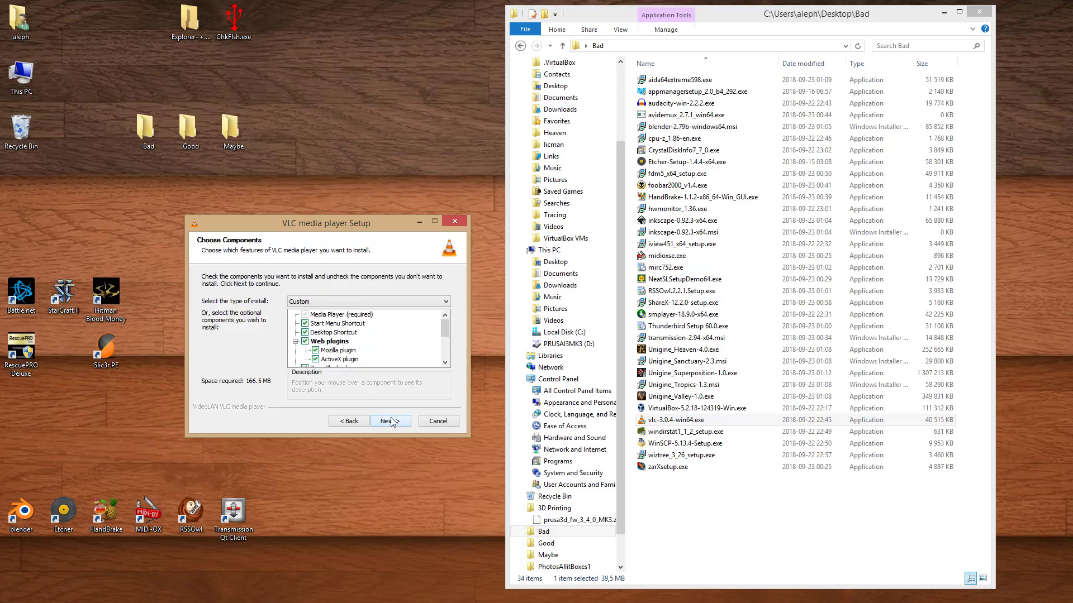
Clear the Desktop Shortcut and Web plugins components in the VLC setup and quit without installing.
left_click(304, 333)
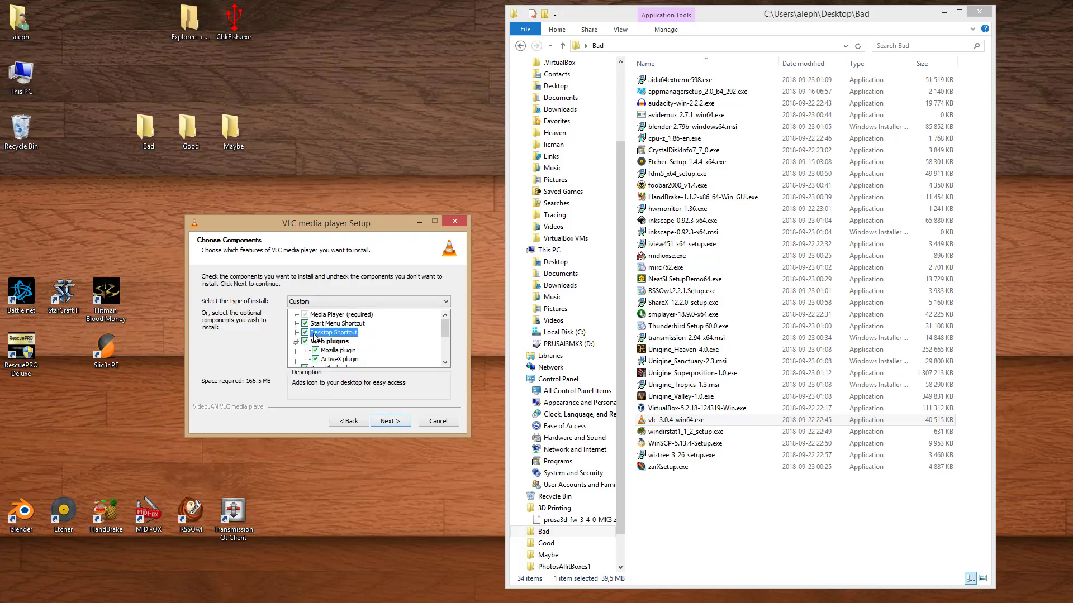
left_click(311, 333)
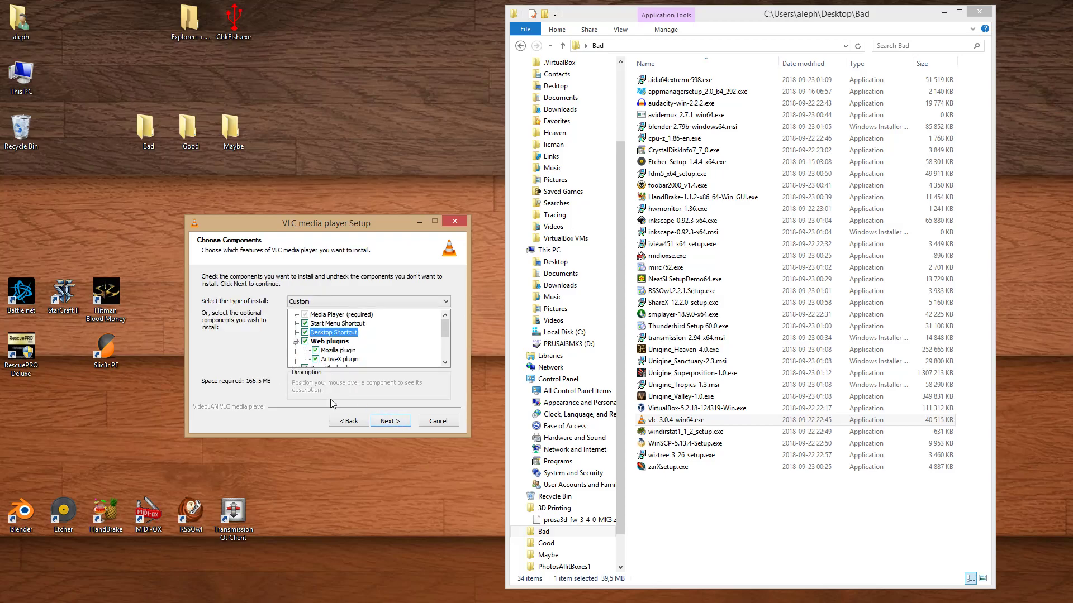
left_click(304, 332)
left_click(304, 342)
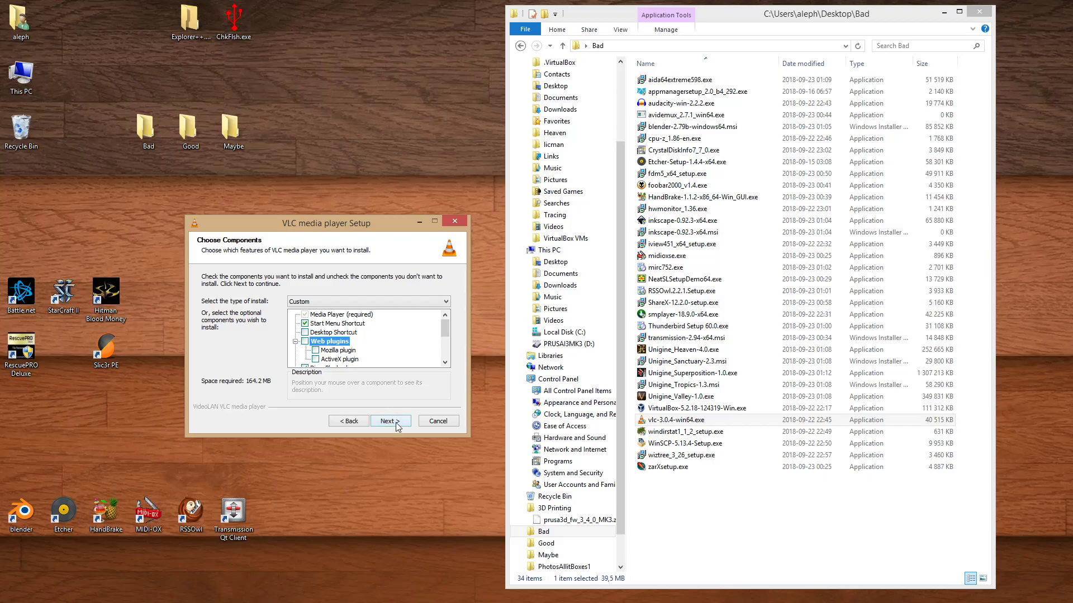
left_click(438, 421)
left_click(575, 570)
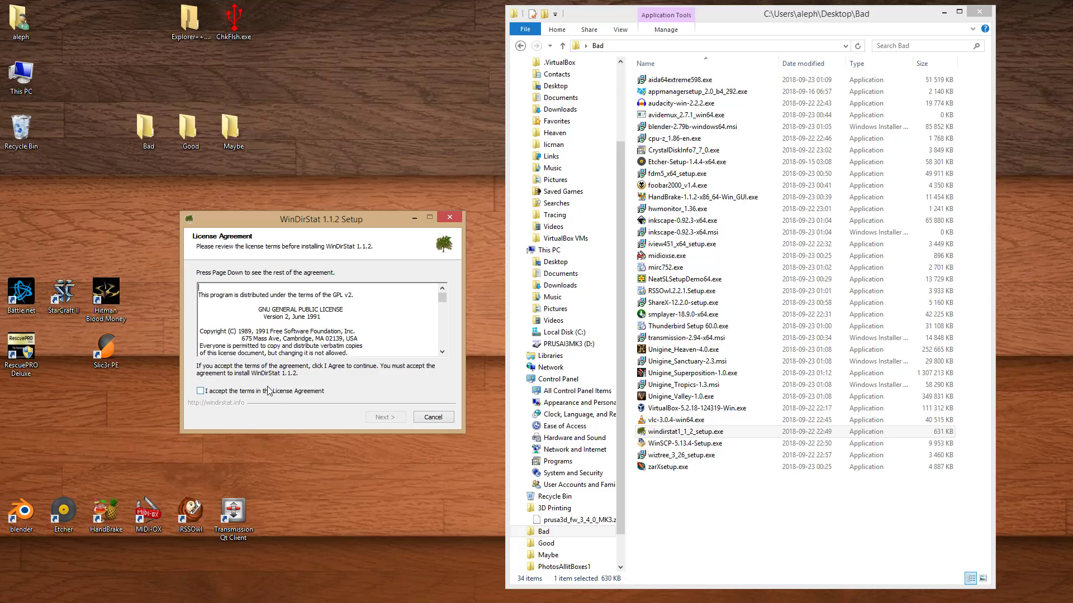
Accept the WinDirStat license agreement, review the default components for a desktop shortcut, and continue to the install location.
left_click(300, 394)
left_click(384, 418)
left_click_drag(441, 324, 440, 299)
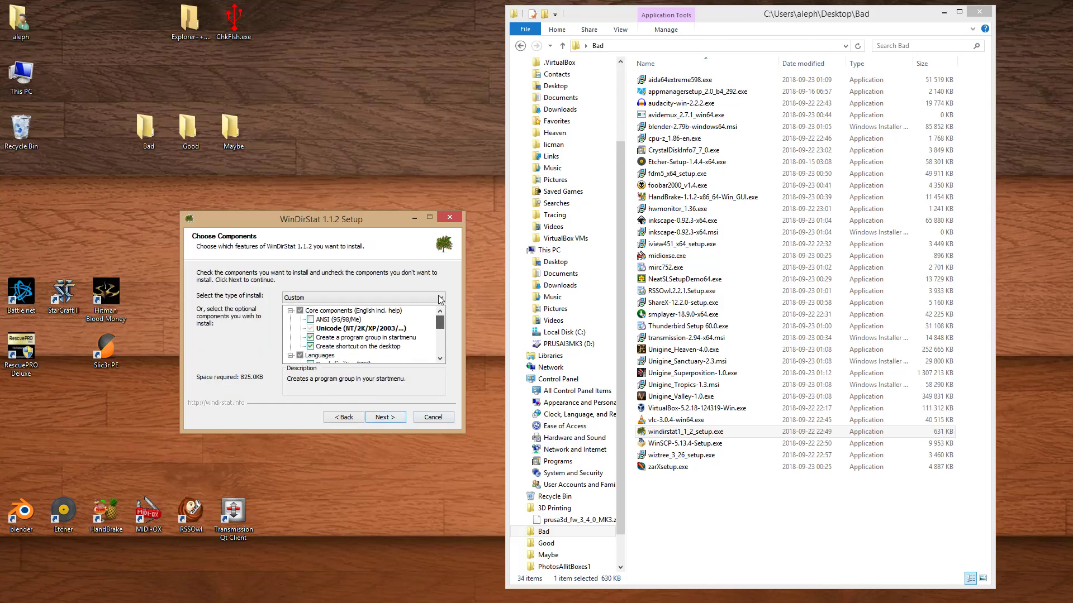
left_click(385, 418)
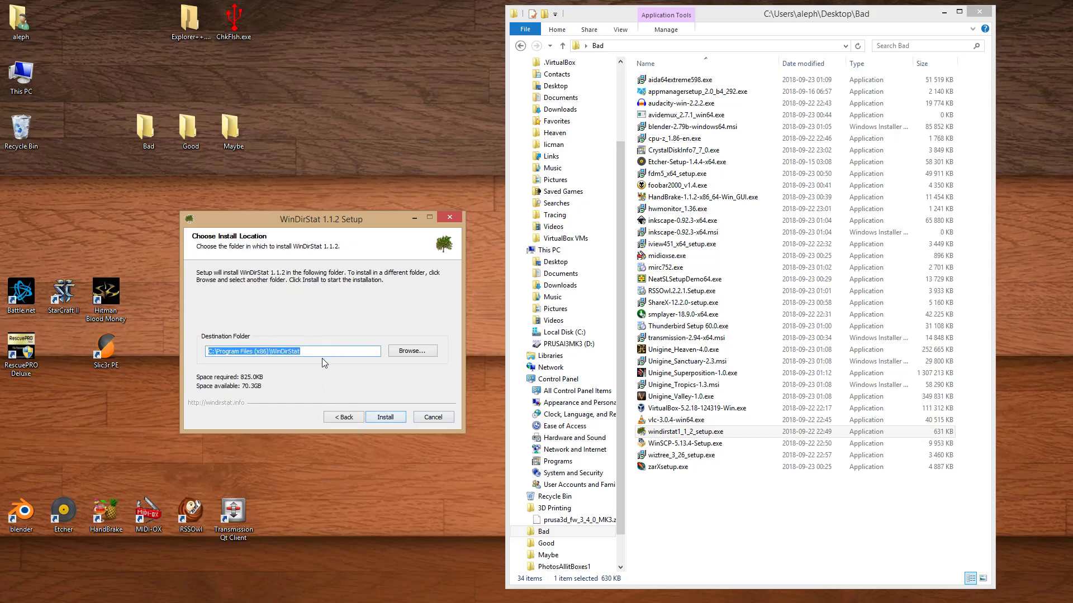
Install WinDirStat in the default folder, close the setup, and move its desktop shortcut beside the Transmission shortcut.
left_click(385, 417)
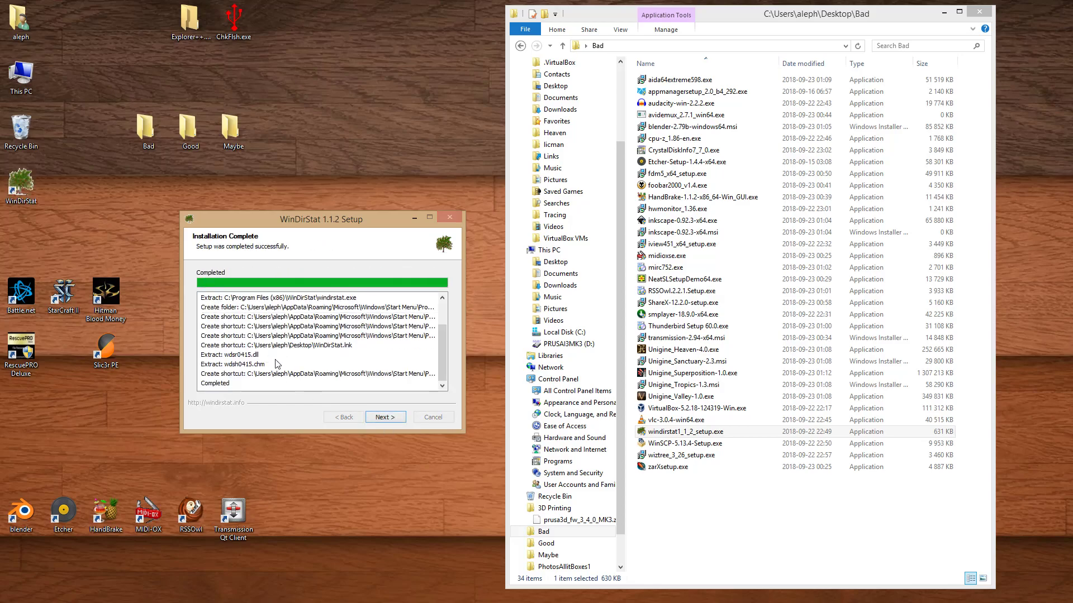
left_click(385, 418)
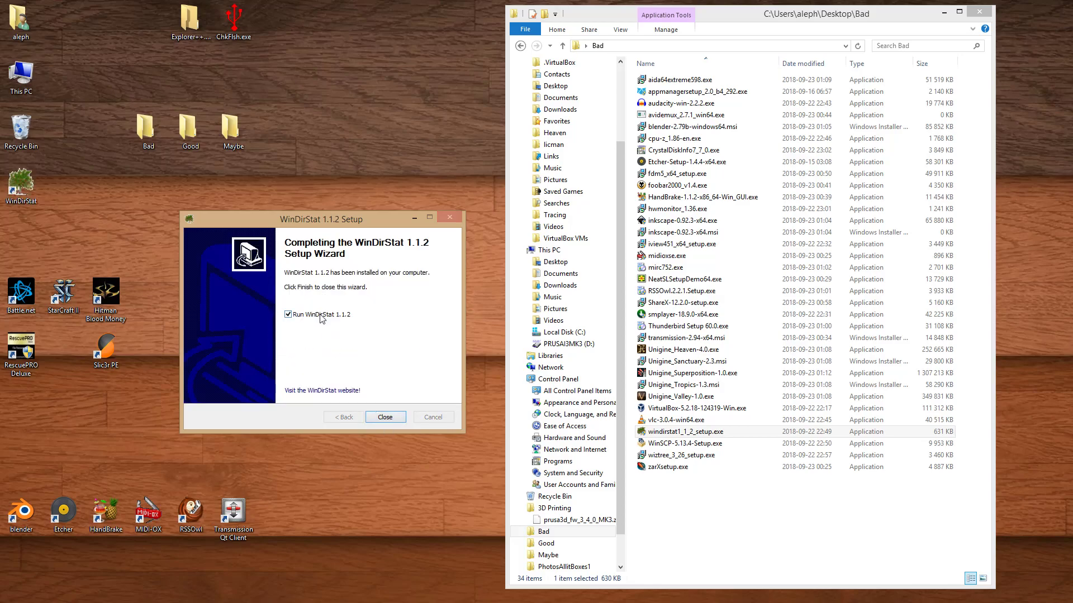
left_click(395, 422)
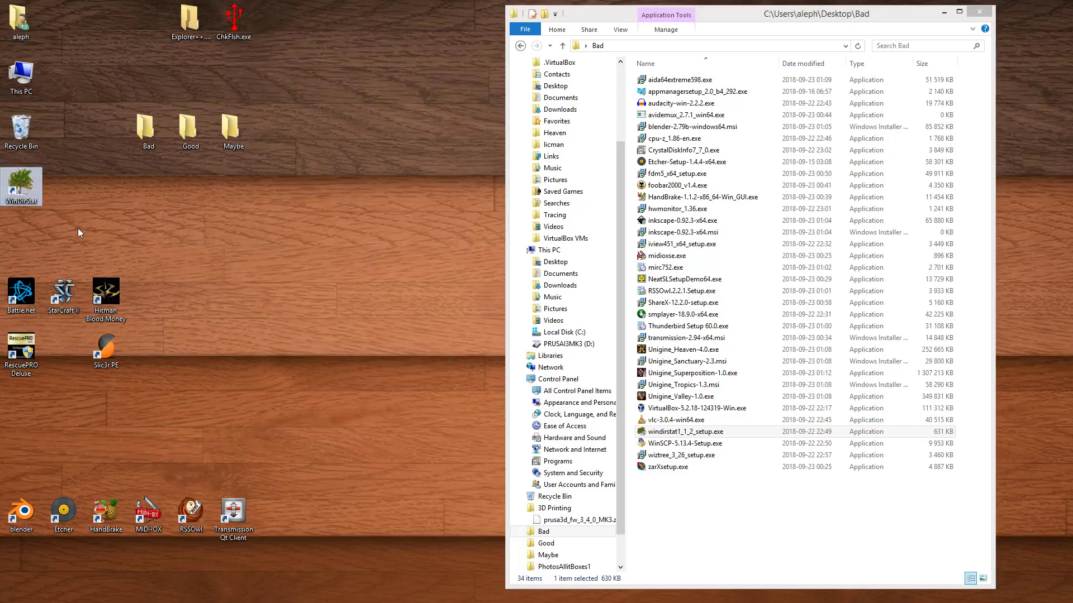
left_click_drag(21, 183, 214, 433)
left_click_drag(278, 517, 278, 518)
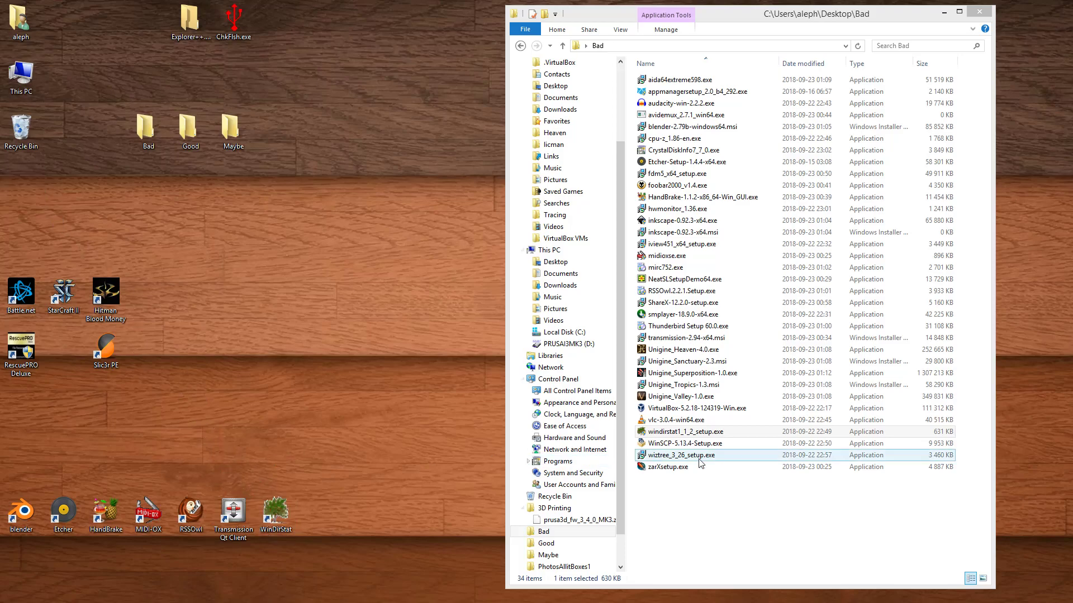
Run WinSCP-5.13.4-Setup.exe with Typical installation and the Commander interface, and examine the summary's additional tasks for a desktop icon.
double_click(692, 445)
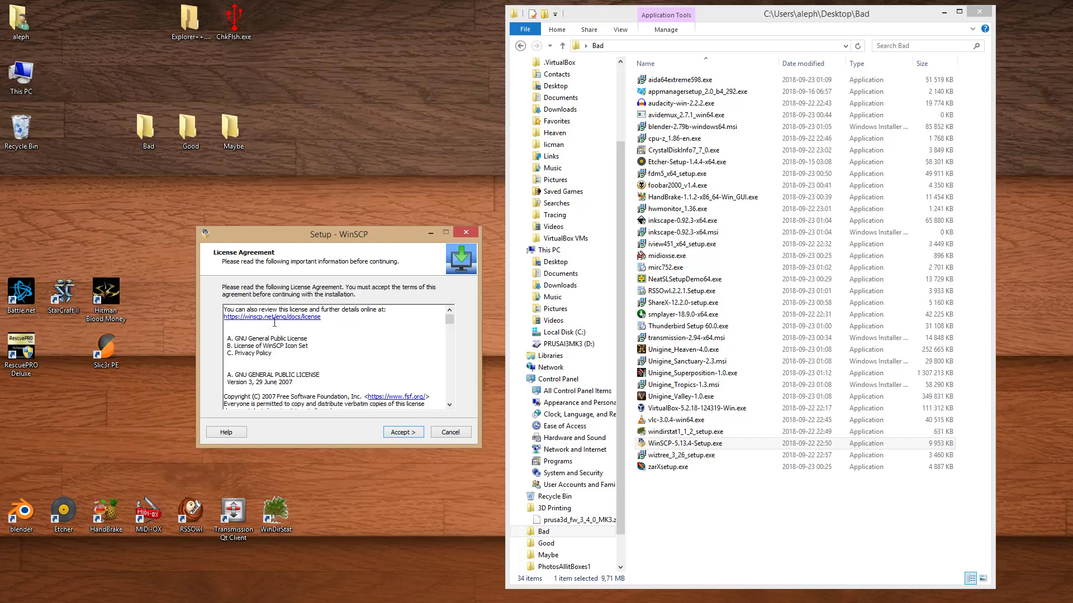
left_click(403, 433)
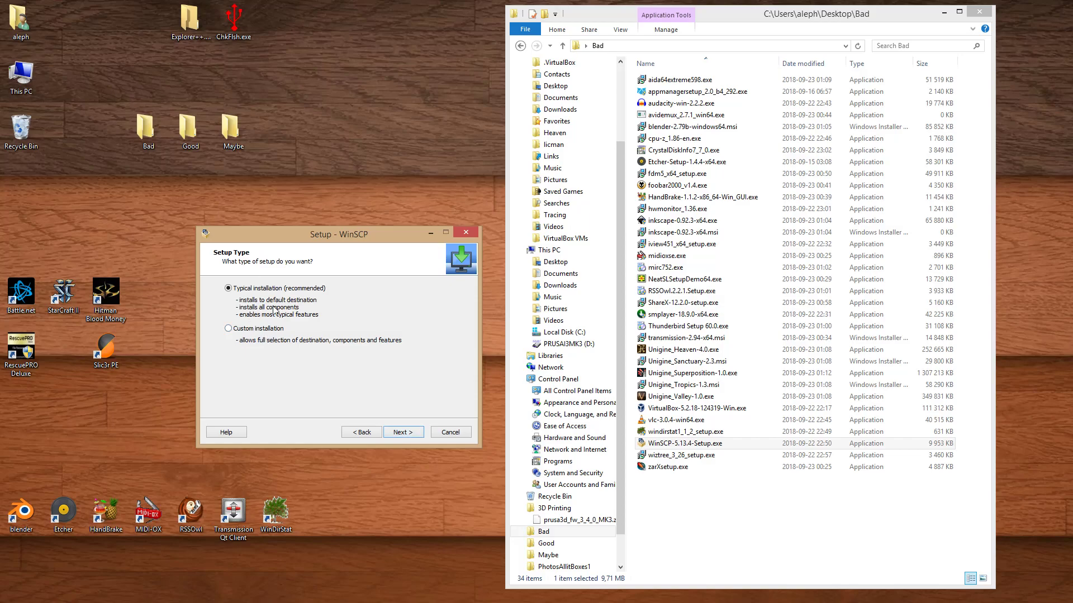
left_click(414, 433)
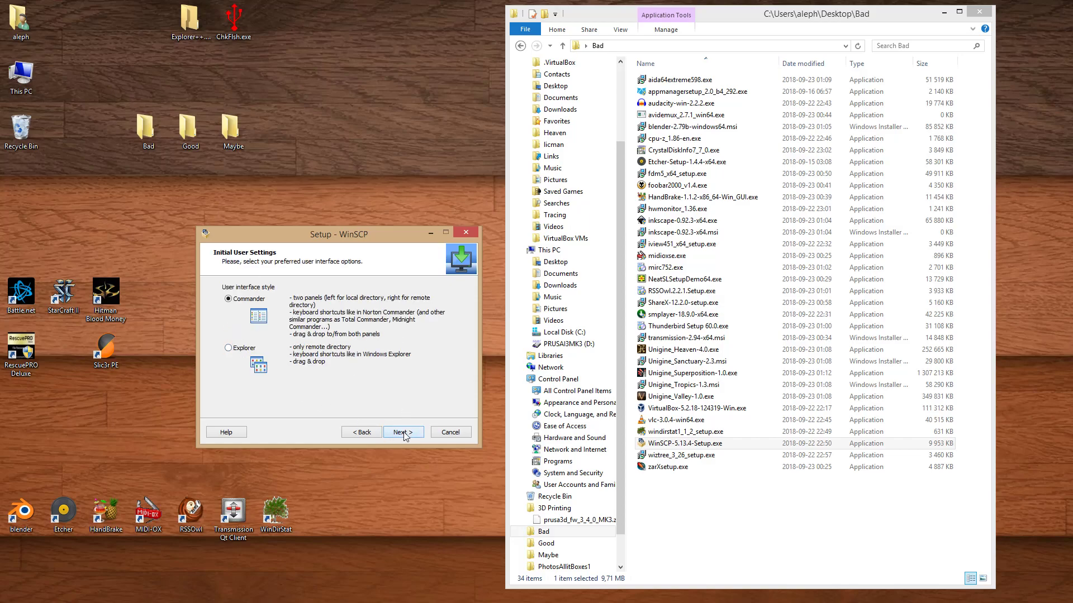
left_click(404, 433)
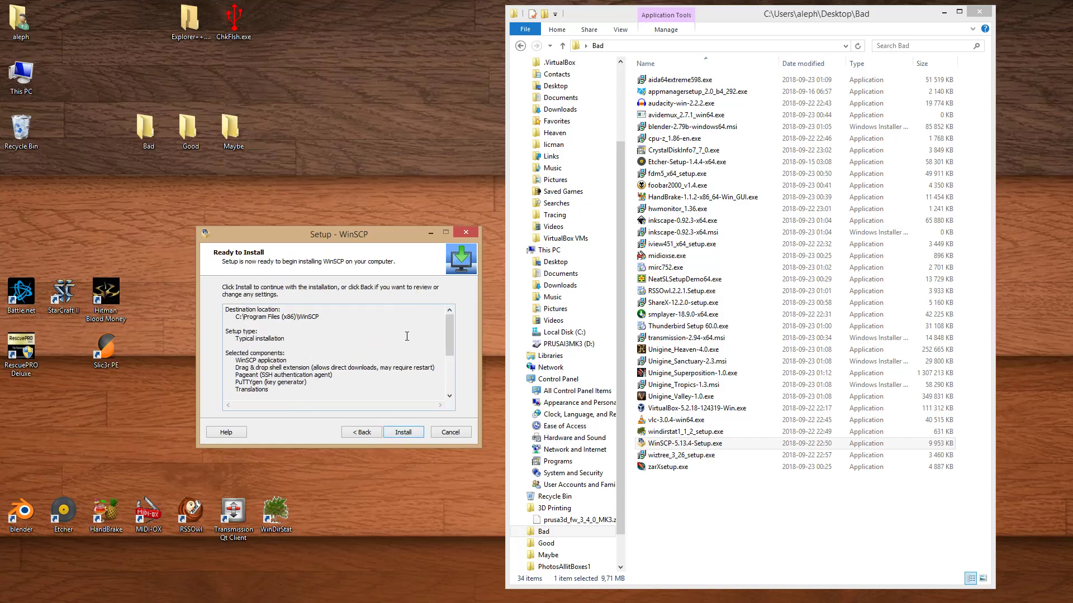
scroll(453, 331, "down", 3)
left_click_drag(236, 346, 284, 353)
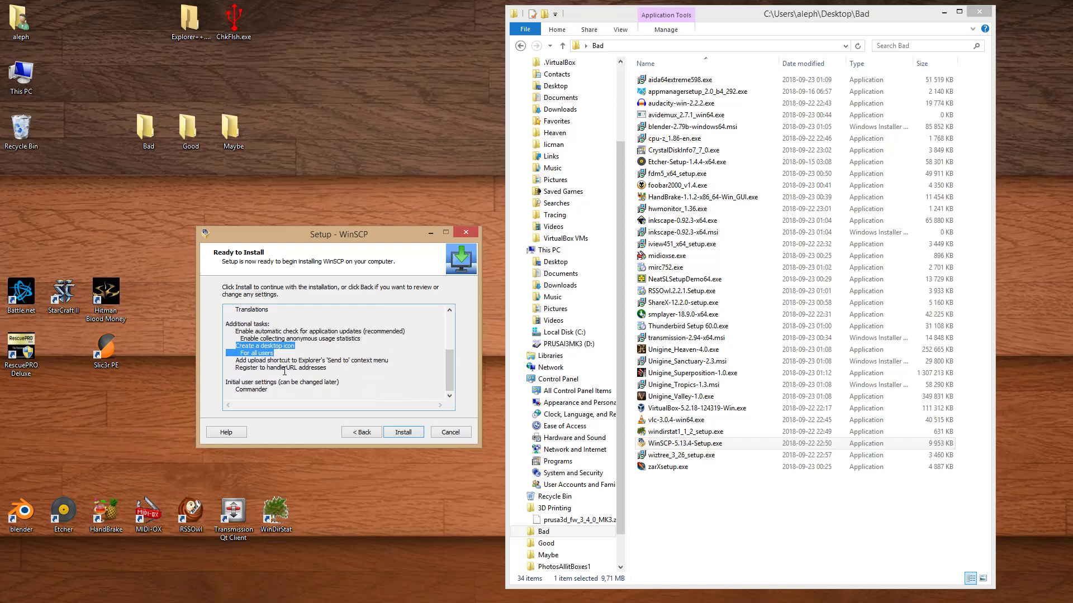
Switch the WinSCP setup to Custom installation, accept the existing default destination folder, and continue to the additional tasks.
left_click(360, 433)
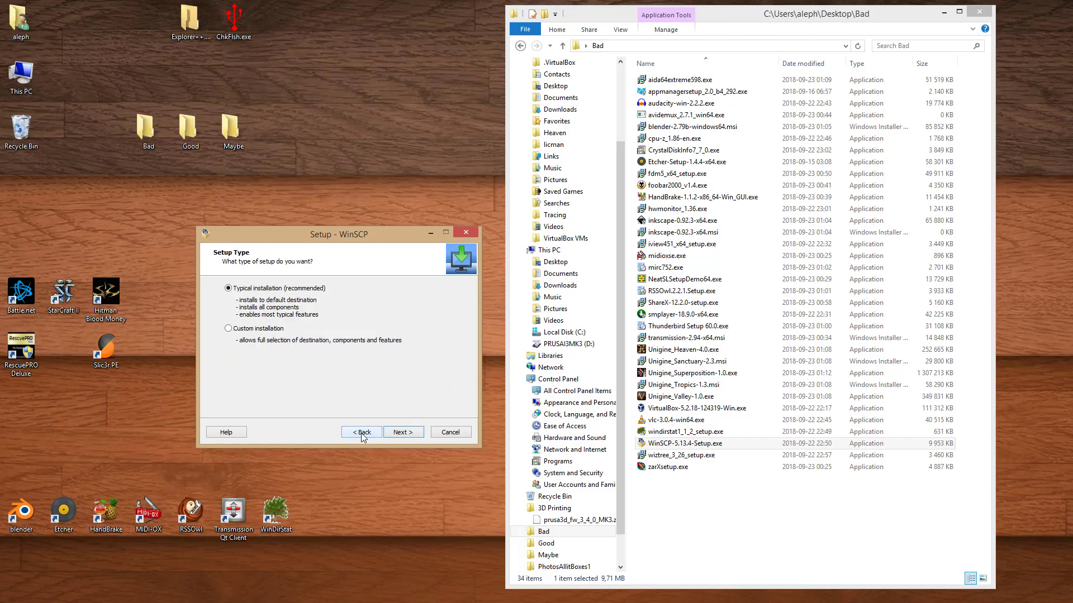
left_click(399, 434)
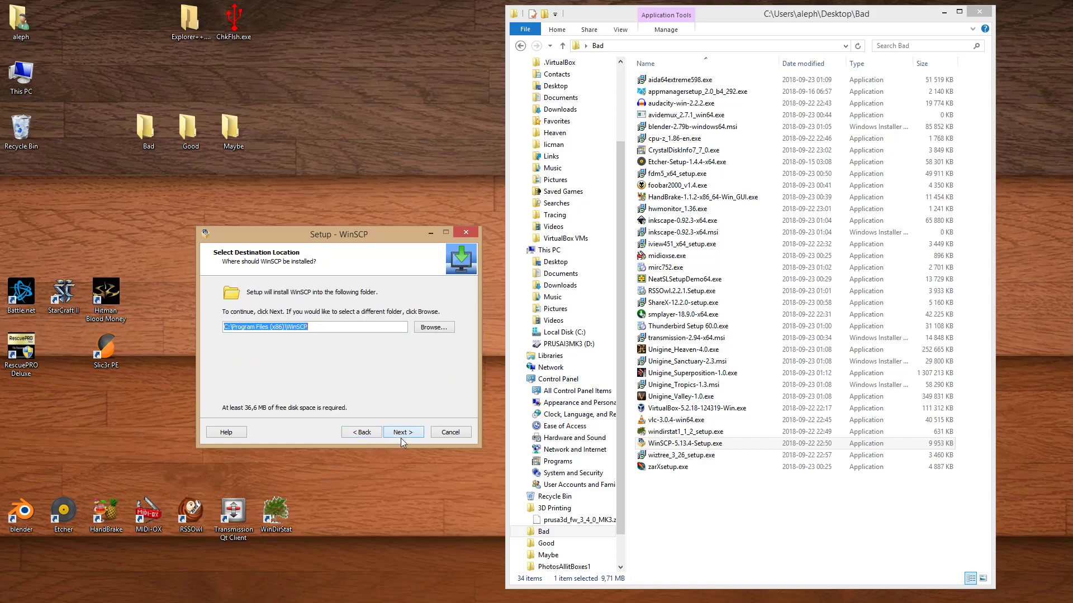
left_click(410, 433)
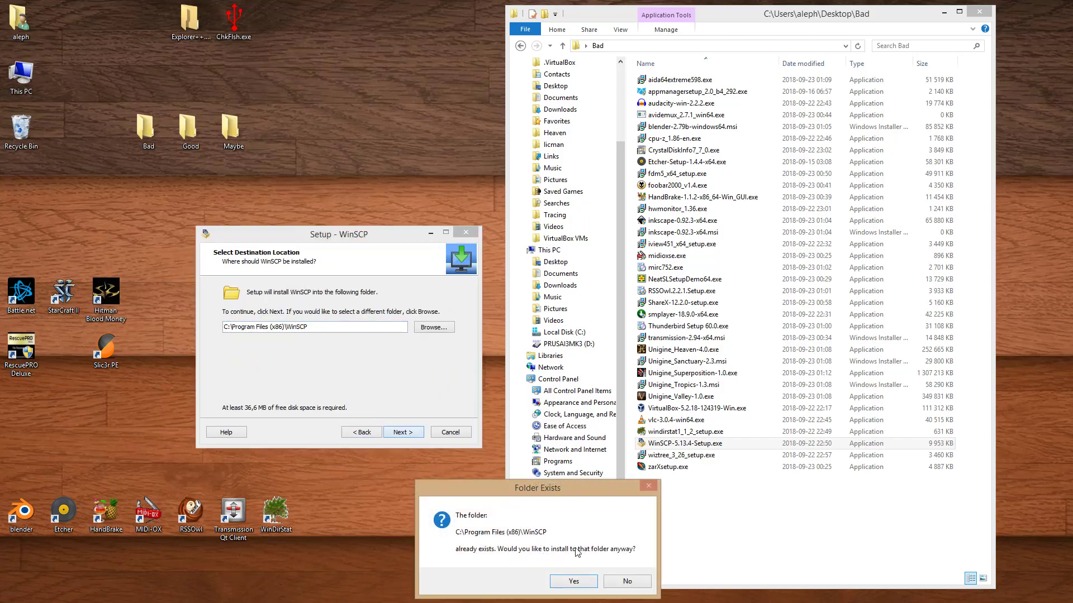
left_click(571, 579)
left_click(405, 437)
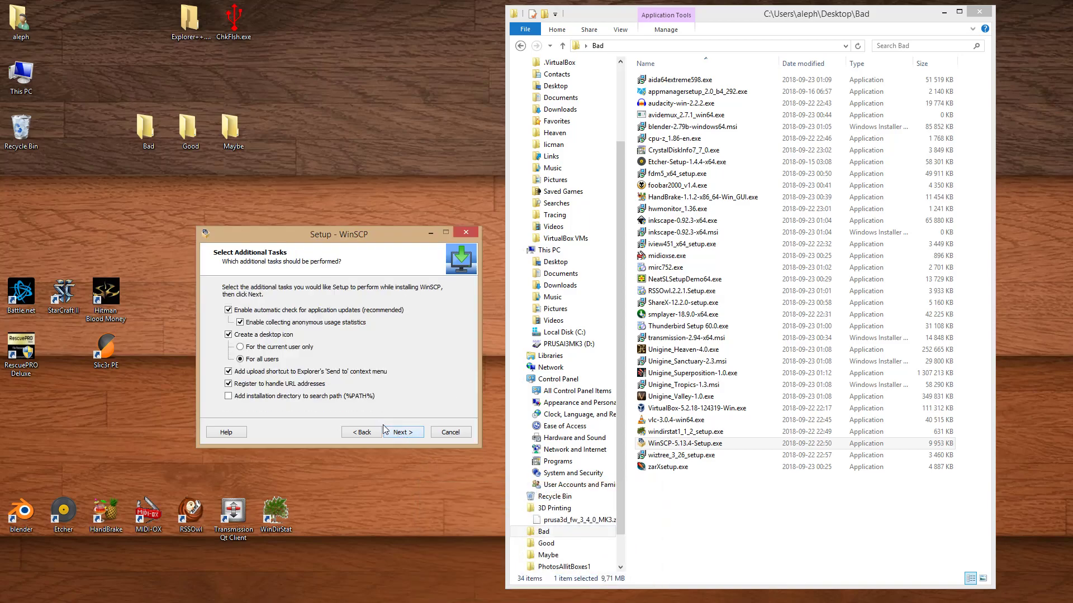
Clear the desktop icon task in the WinSCP setup and install the program with the remaining default options.
left_click(252, 348)
left_click(414, 436)
left_click(413, 436)
left_click(412, 435)
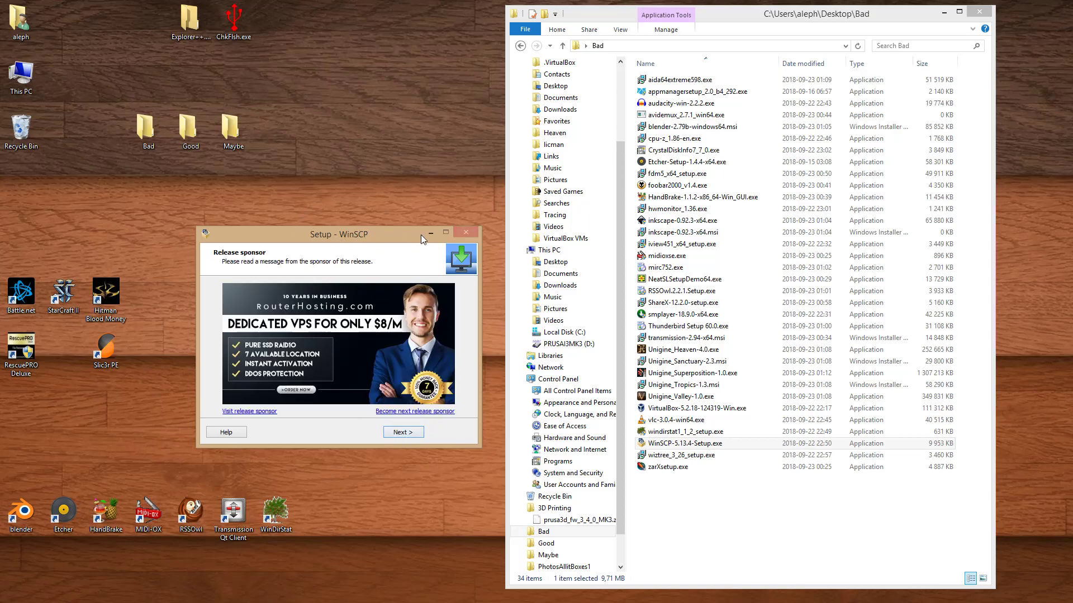
Pass the sponsor message and finish the WinSCP setup without launching the program or opening the Getting started page.
left_click(411, 433)
left_click(313, 344)
left_click(325, 332)
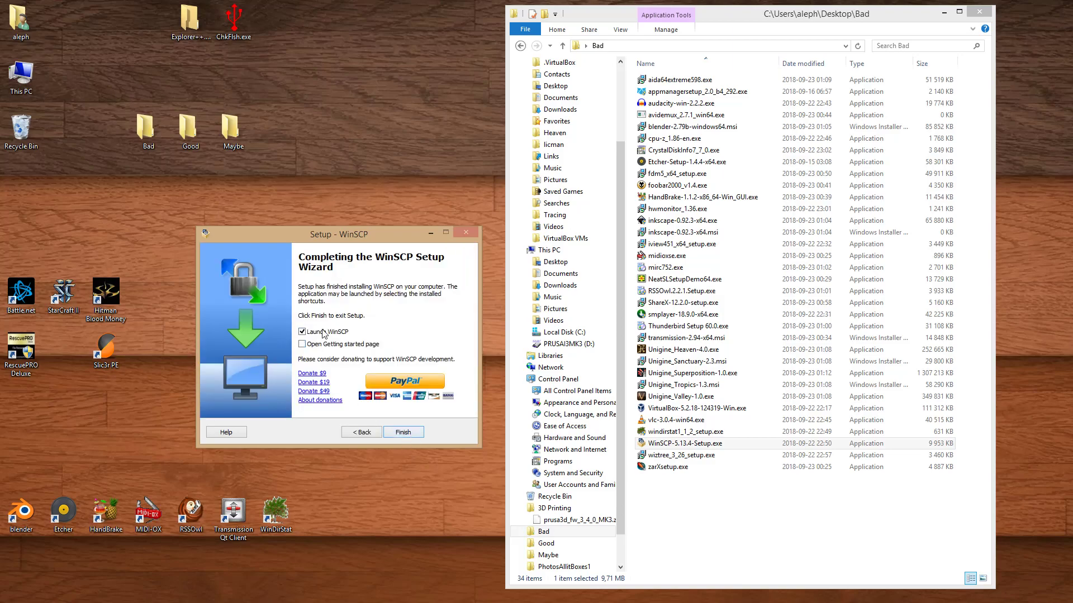
left_click(412, 433)
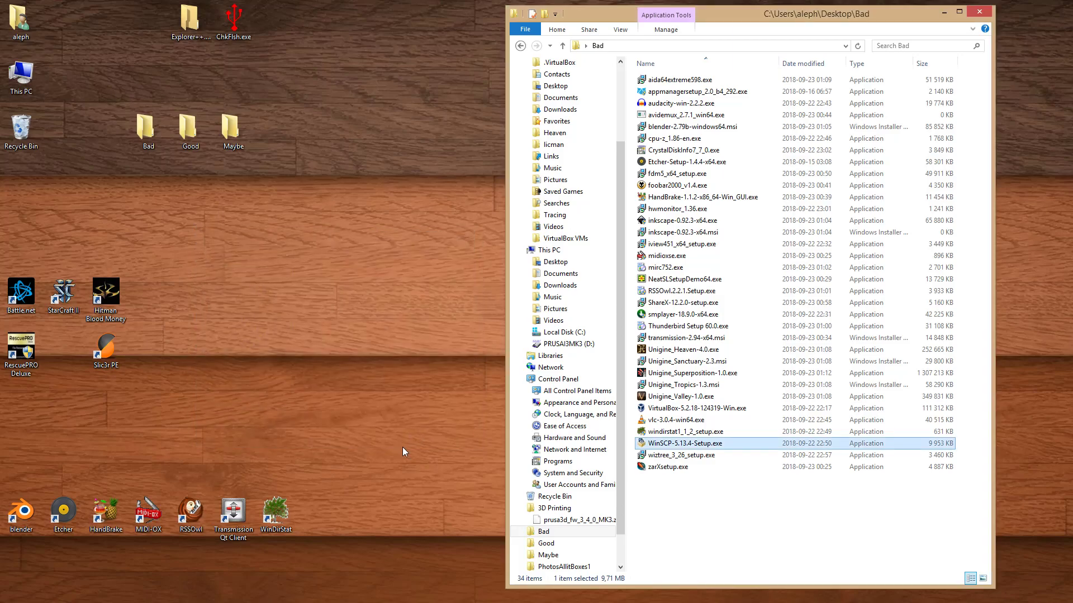
Run wiztree_3_26_setup.exe in English, accept the license, keep the default folders, and continue to the additional tasks.
left_click(761, 521)
double_click(661, 457)
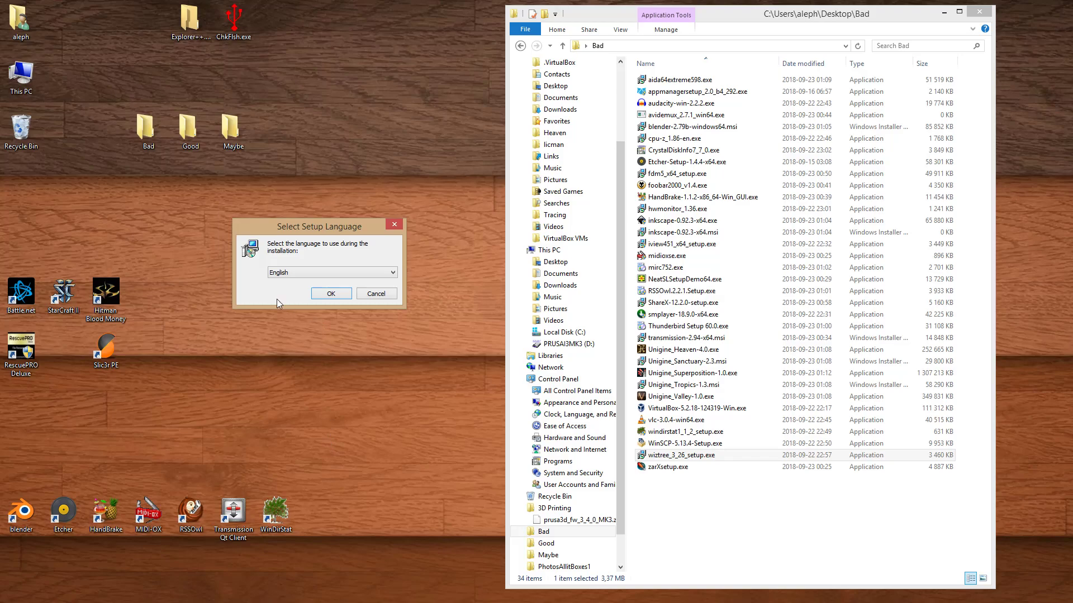
left_click(330, 294)
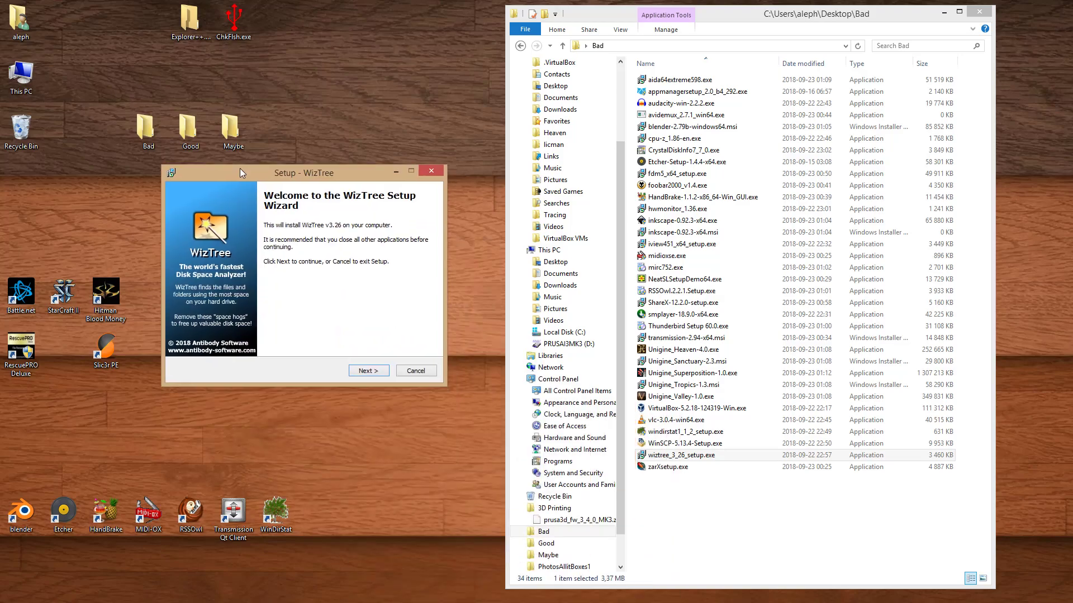
left_click(373, 373)
left_click(224, 336)
left_click(372, 369)
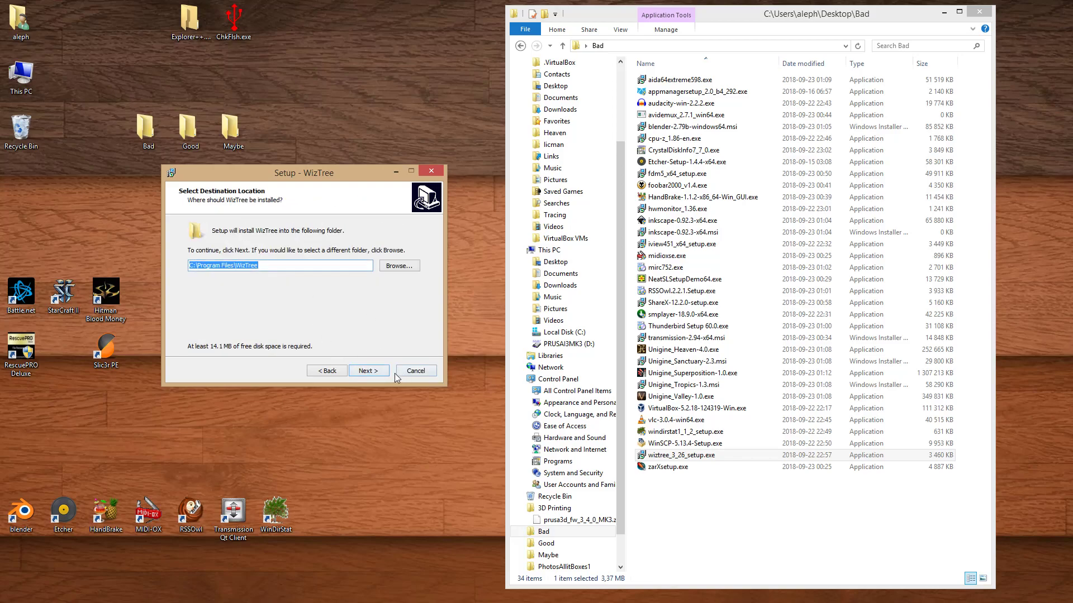
left_click(380, 371)
left_click(378, 370)
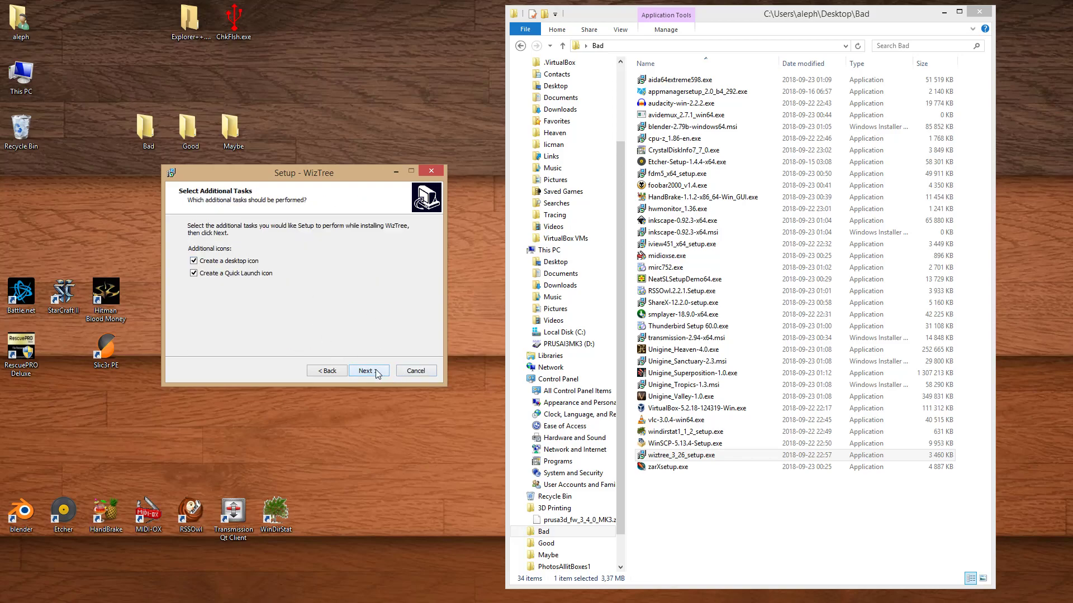
Clear the desktop and Quick Launch icon tasks, install WizTree, and finish the setup without launching the program.
left_click(222, 262)
left_click_drag(290, 177, 305, 180)
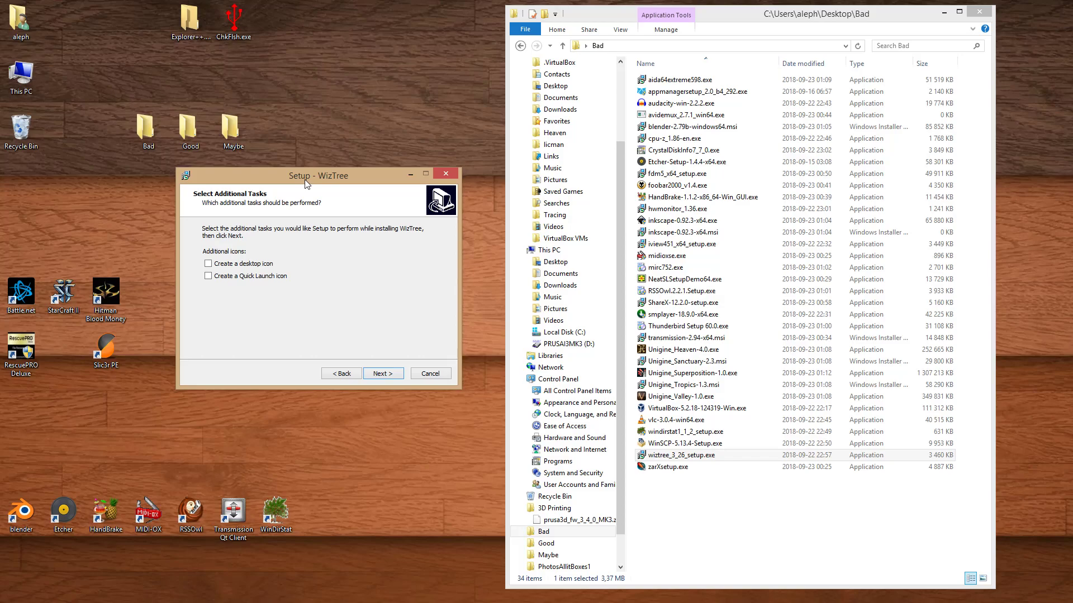
left_click(381, 374)
left_click(380, 374)
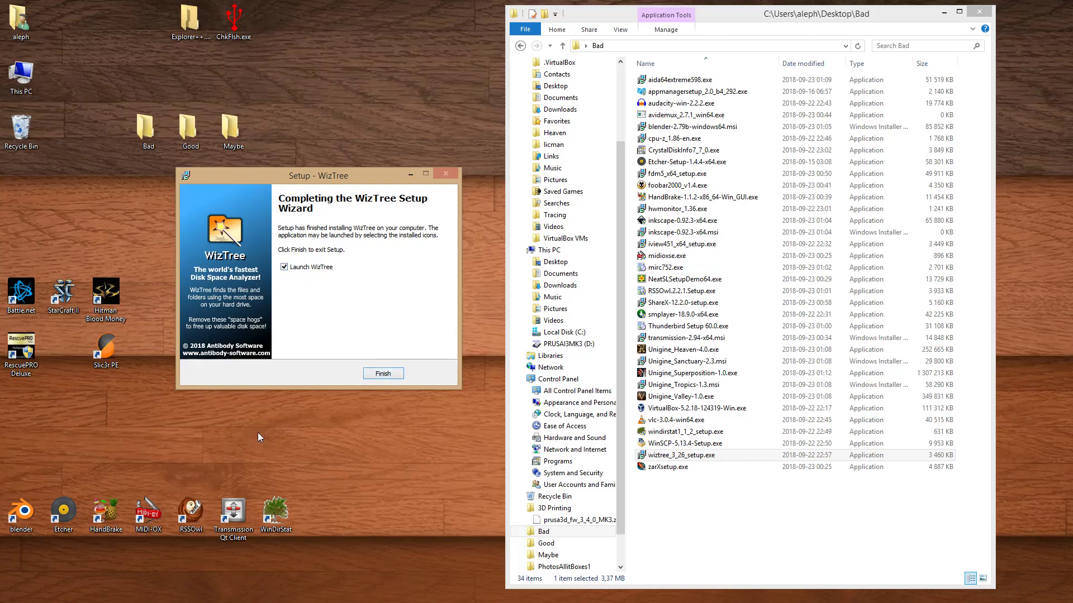
left_click(325, 268)
left_click(391, 379)
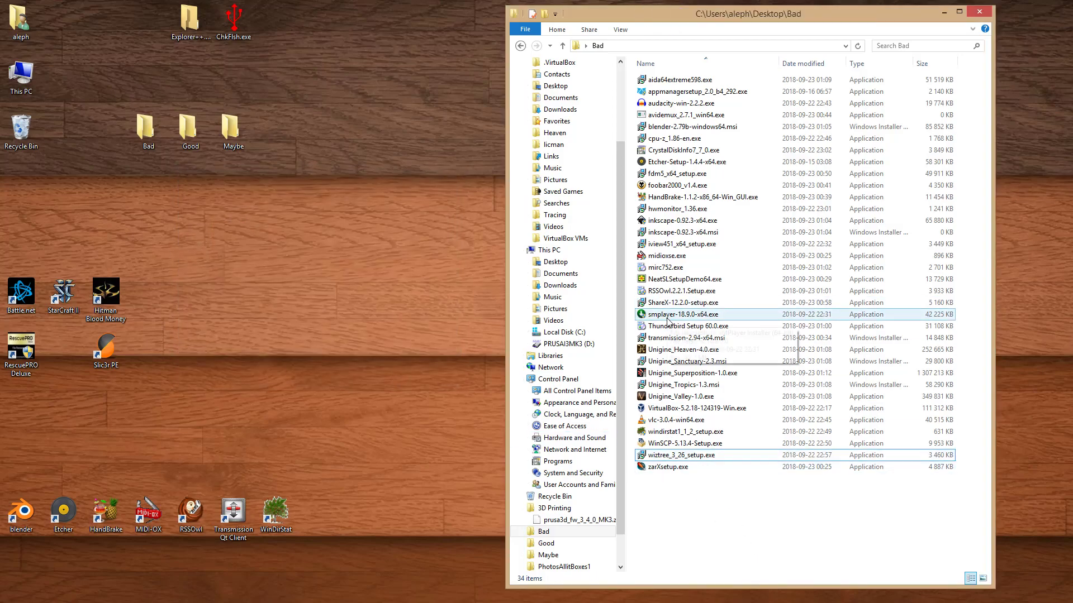
Run aida64extreme598.exe in English and accept the AIDA64 Extreme license agreement.
double_click(655, 200)
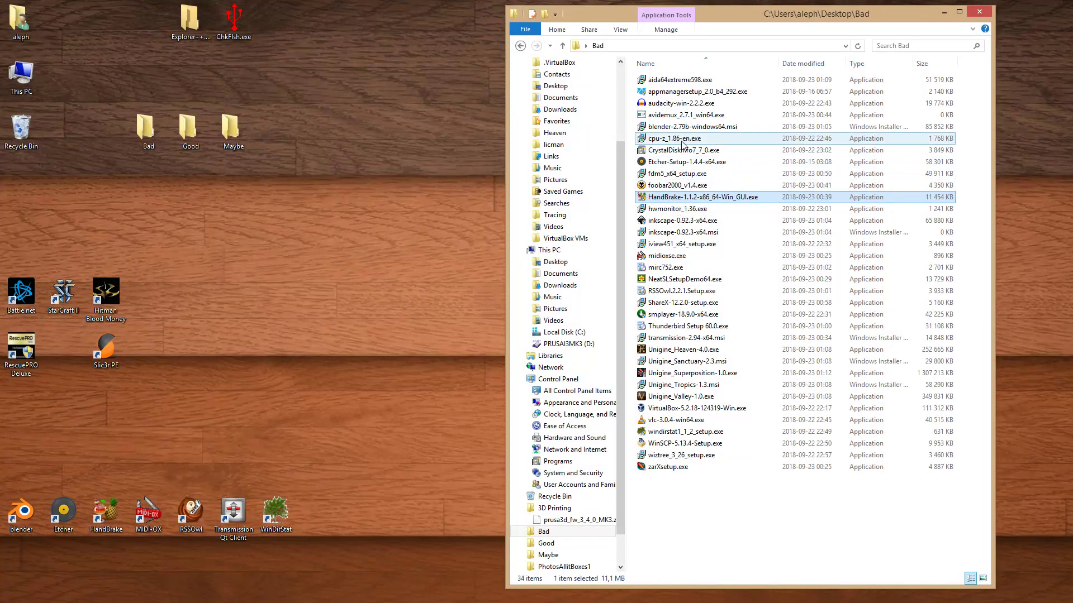
key("Home")
key("Return")
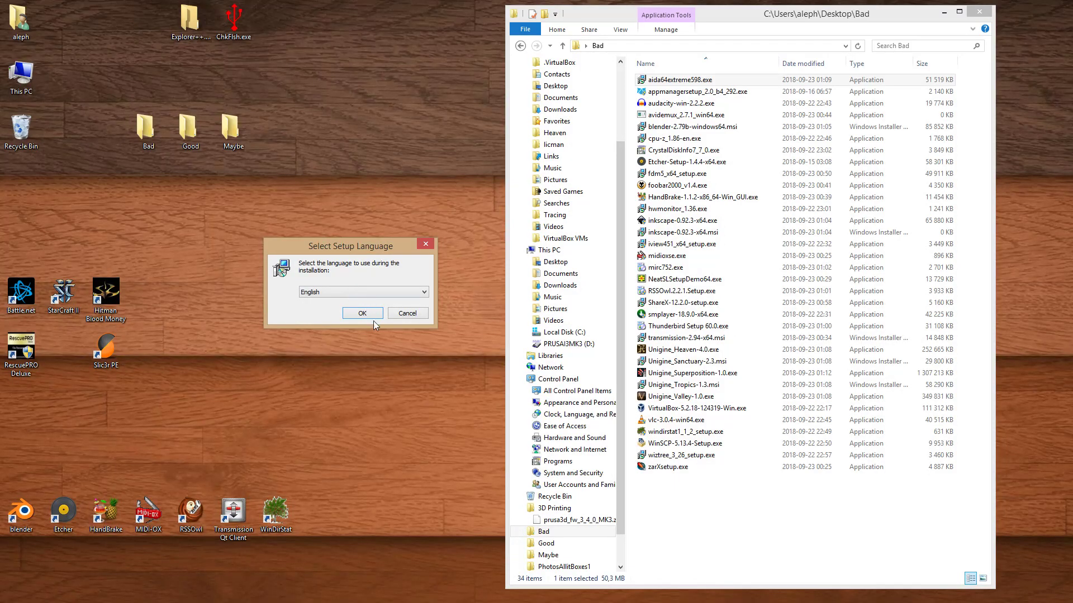
left_click(360, 314)
left_click_drag(498, 420, 292, 180)
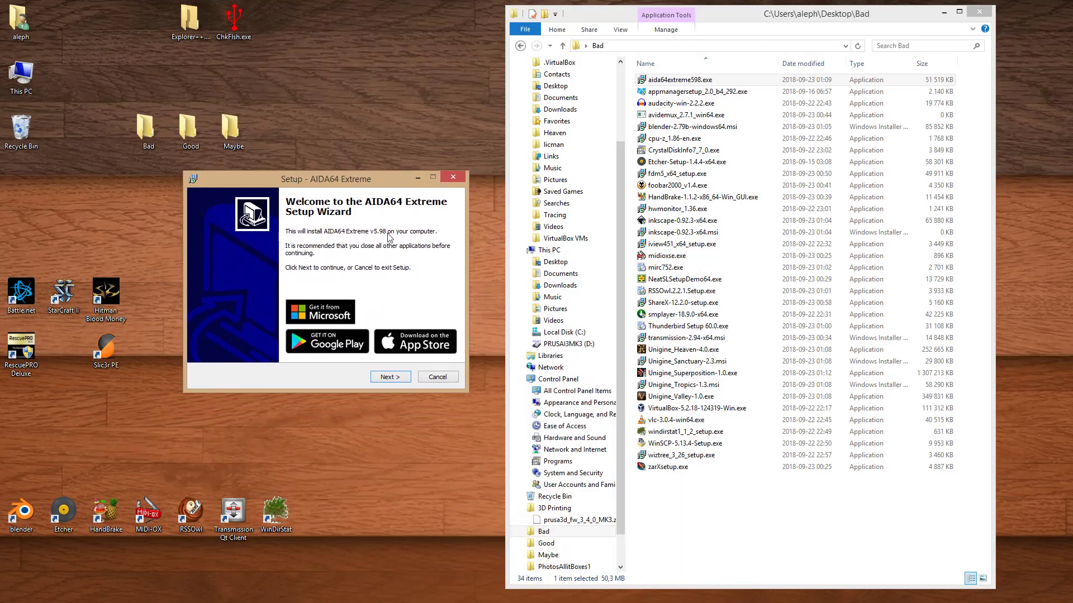
left_click(395, 378)
left_click(235, 343)
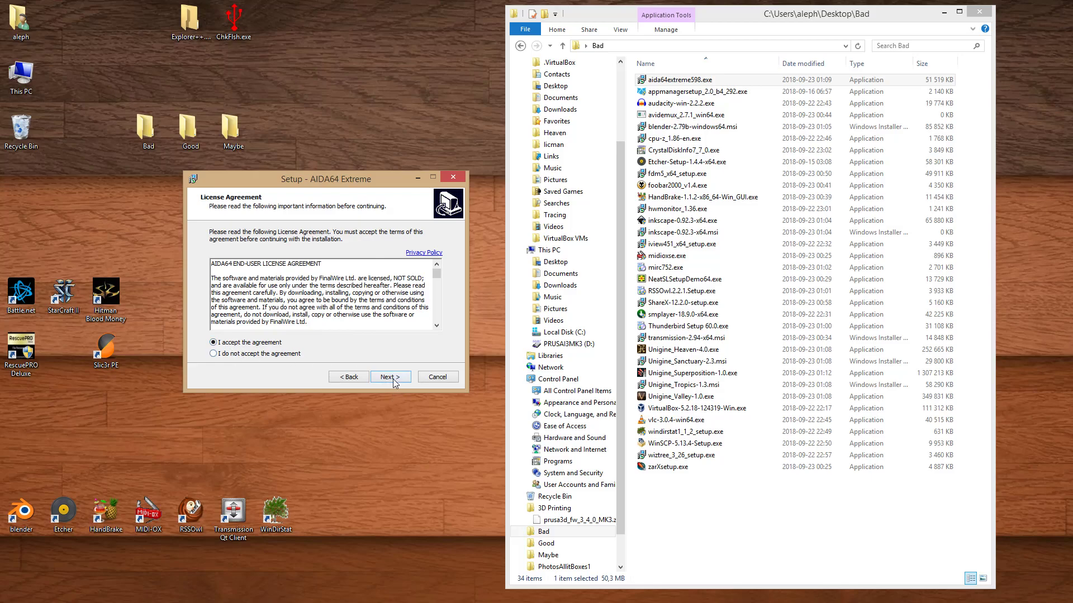
Keep AIDA64's default destination and Start Menu folders, examine the additional tasks for a desktop icon, and quit without installing.
left_click(398, 379)
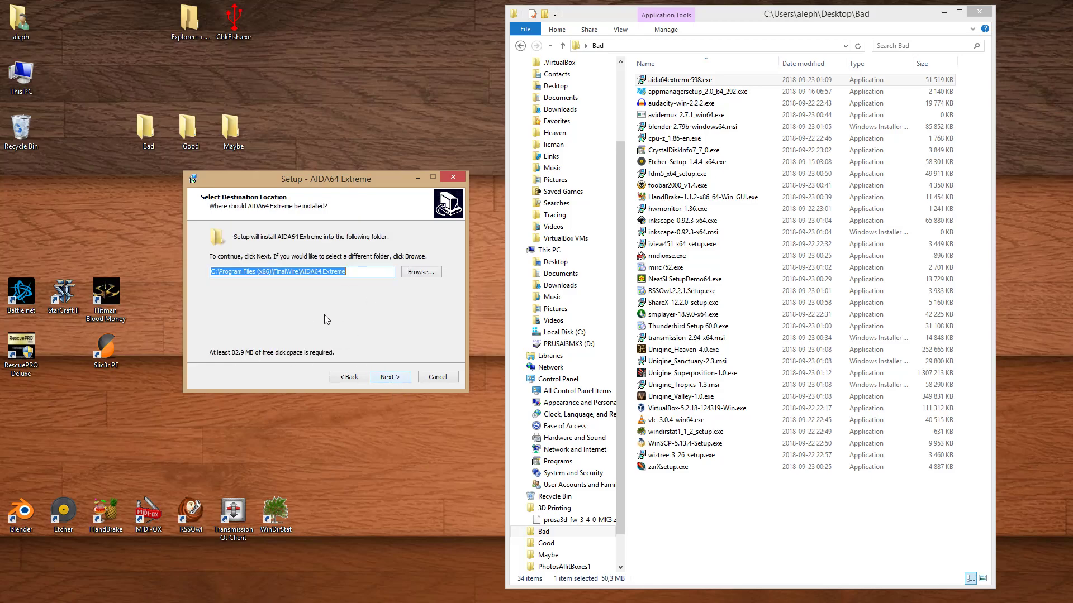
left_click(403, 380)
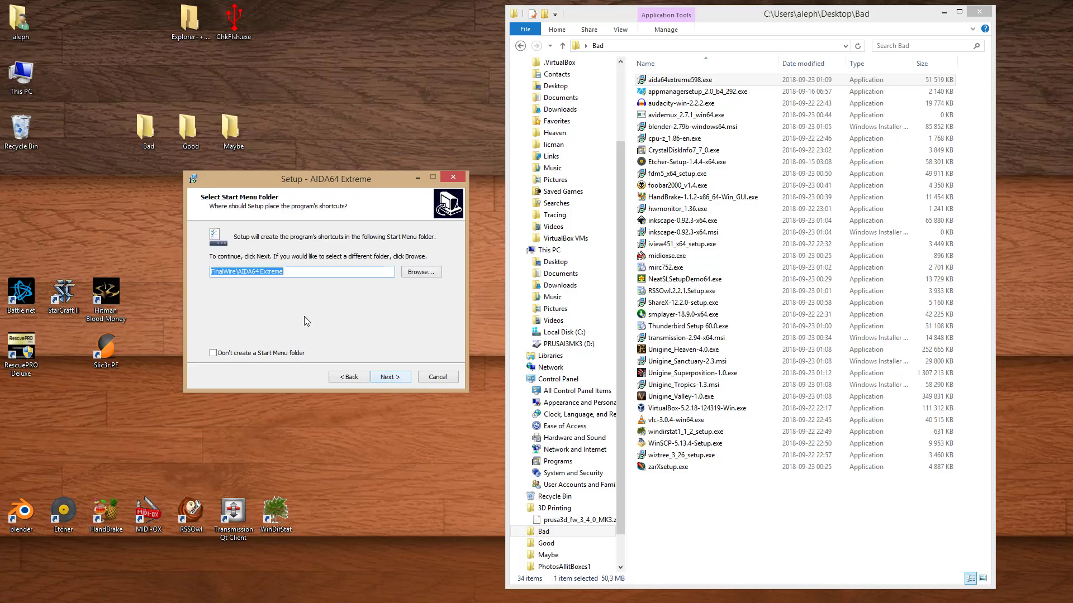
left_click(405, 379)
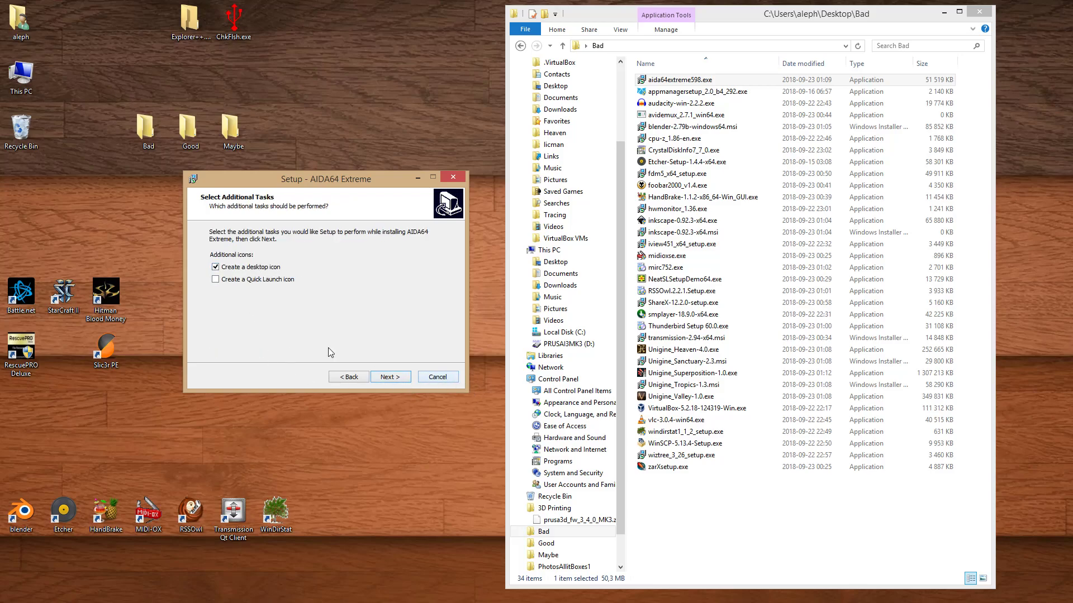
left_click(450, 379)
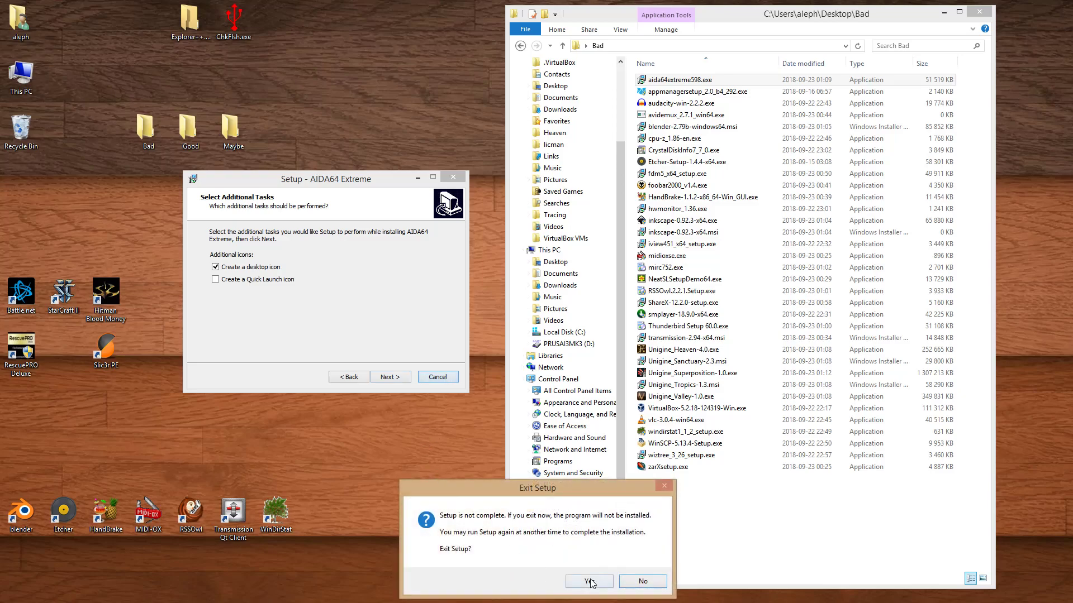
left_click(589, 582)
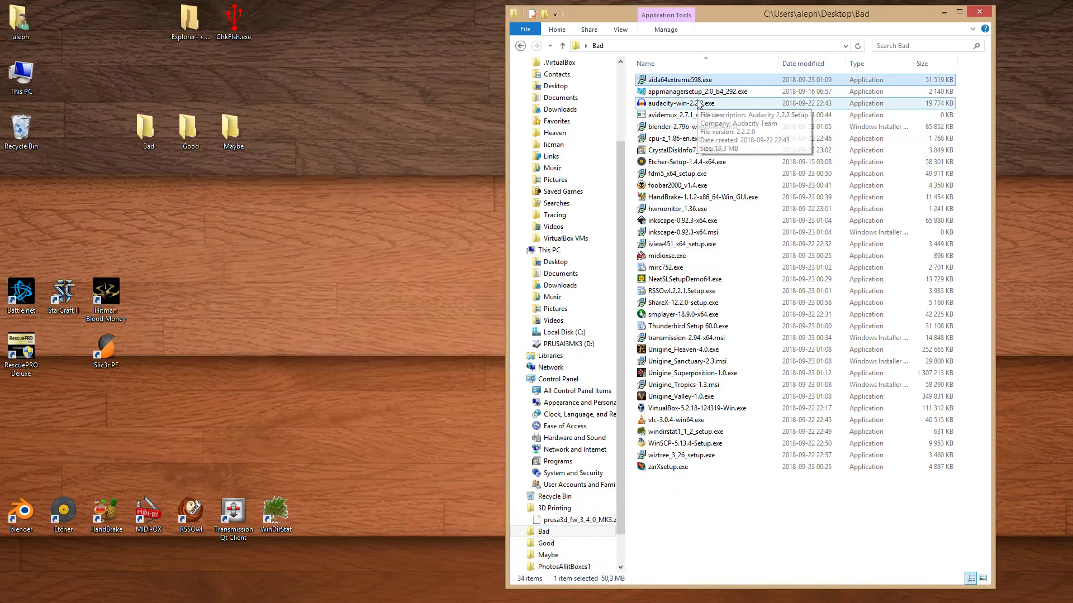
double_click(696, 104)
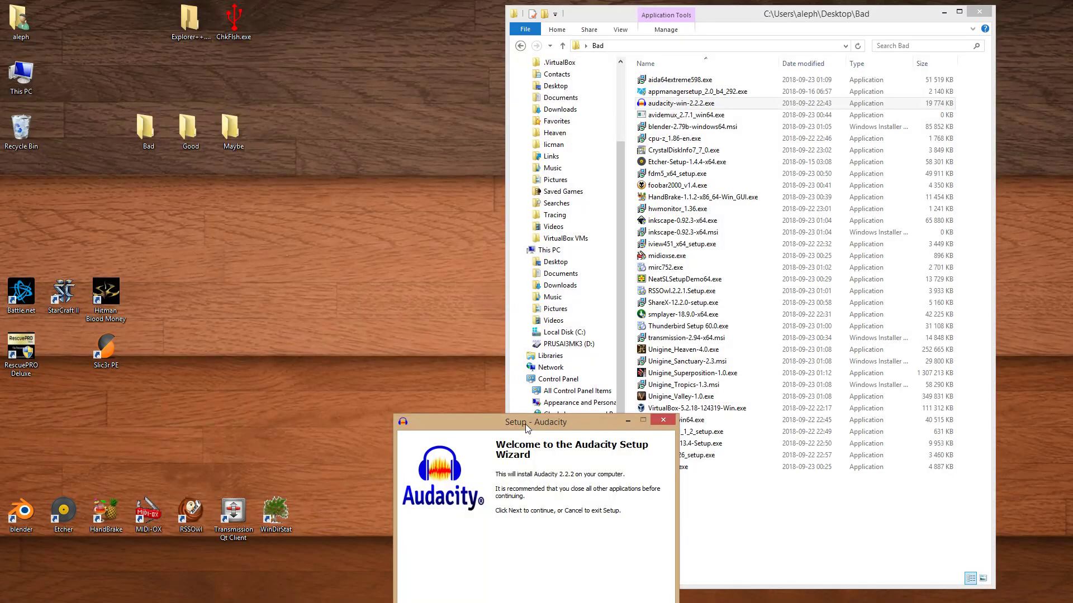
left_click(663, 421)
left_click(588, 582)
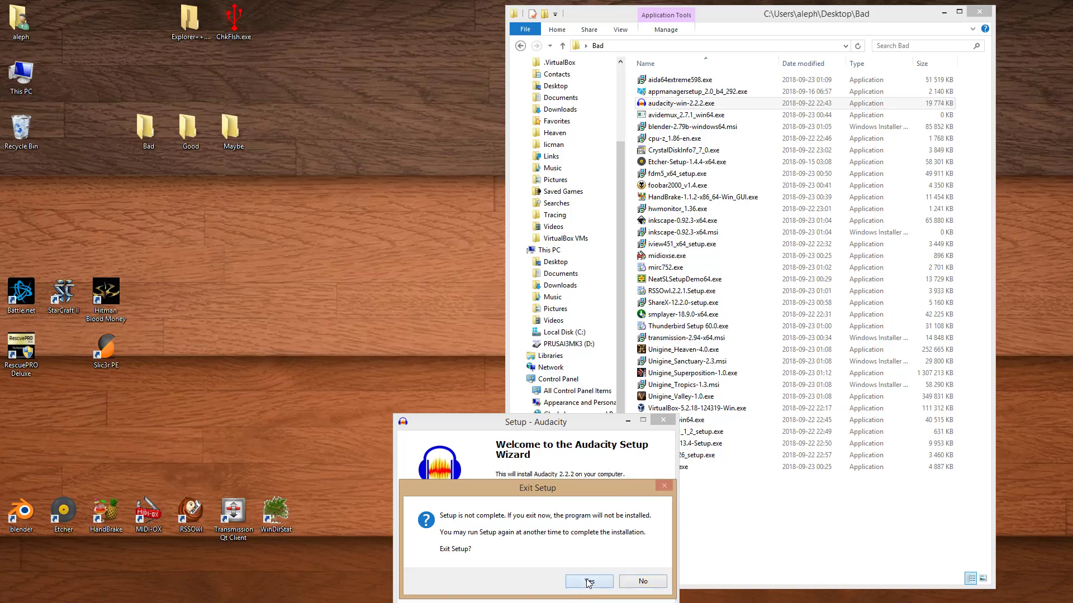
Run audacity-win-2.2.2.exe in English with the default folder, examine the additional tasks for a desktop shortcut, and quit without installing.
double_click(687, 106)
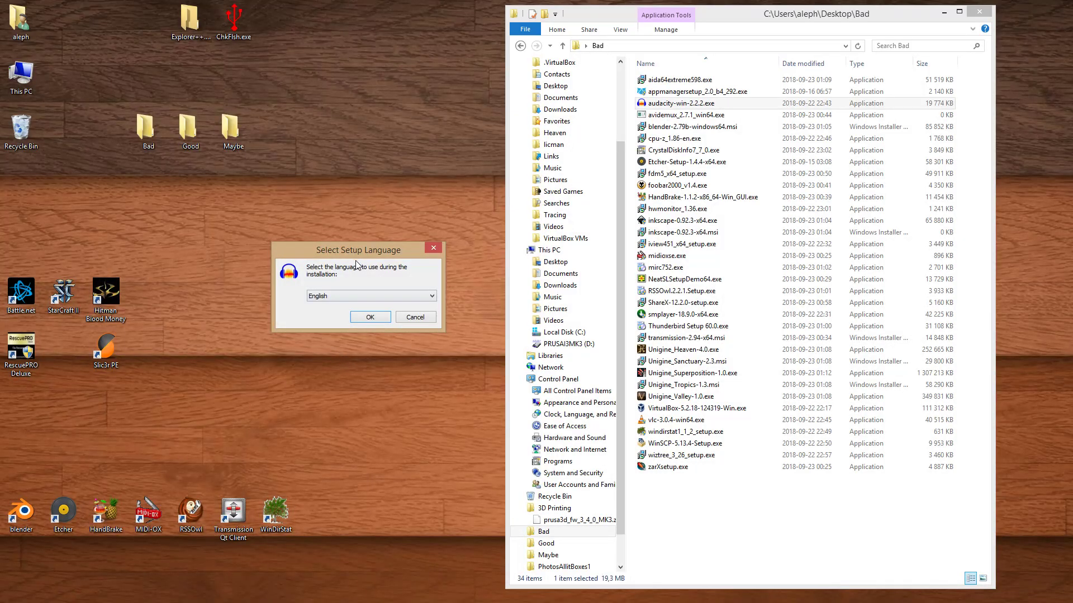
left_click(383, 317)
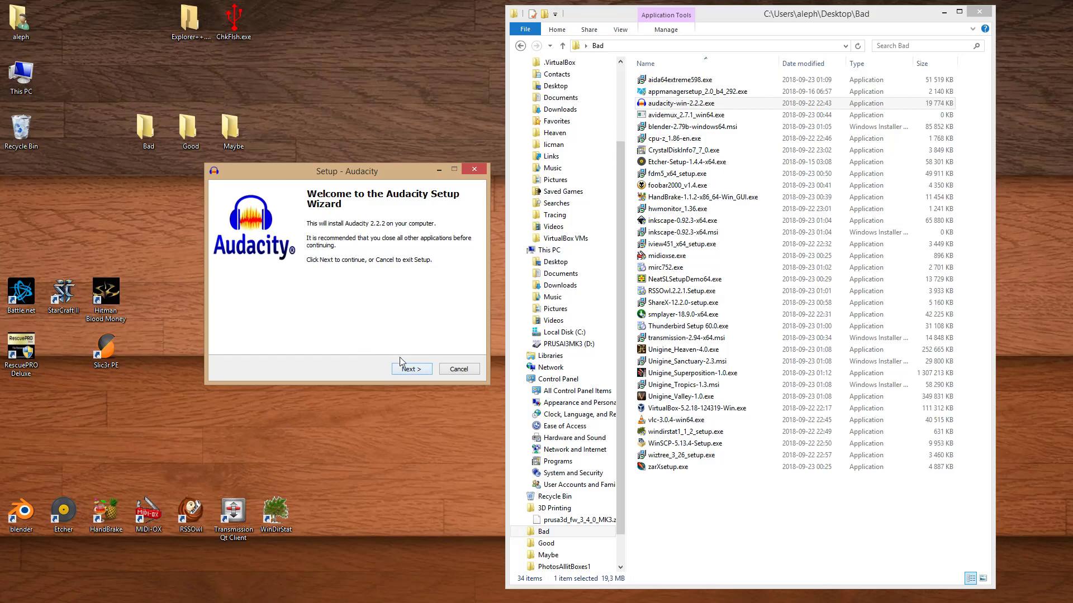
left_click(411, 371)
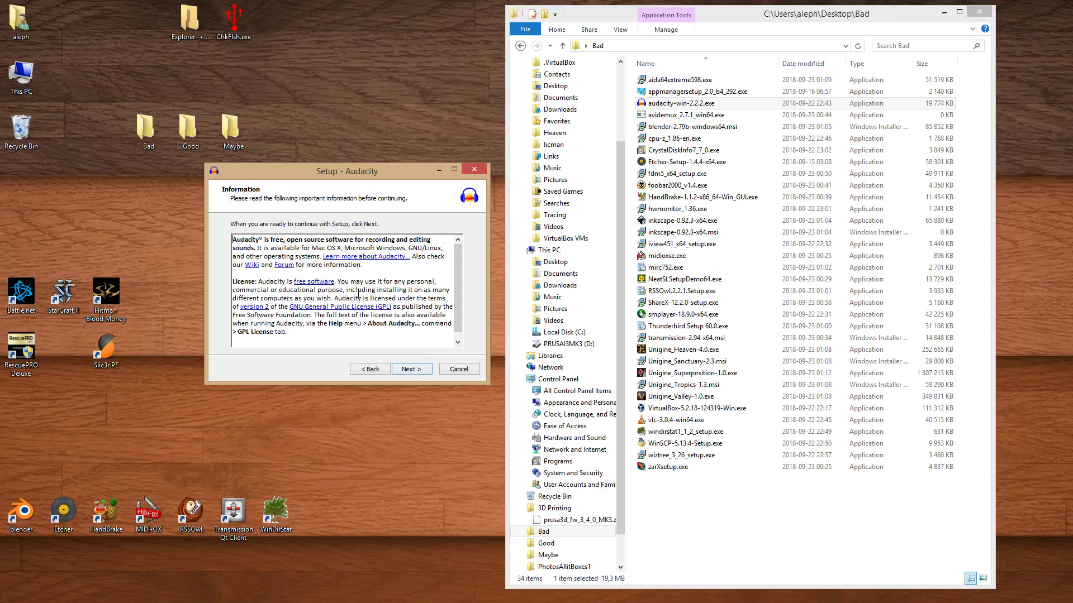
left_click(412, 371)
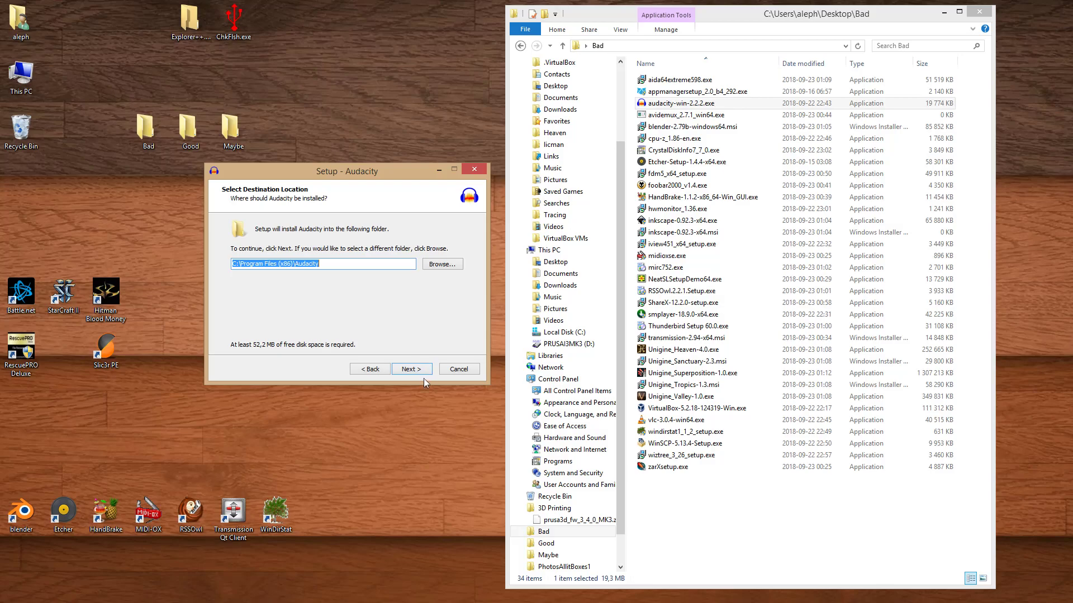
left_click(419, 371)
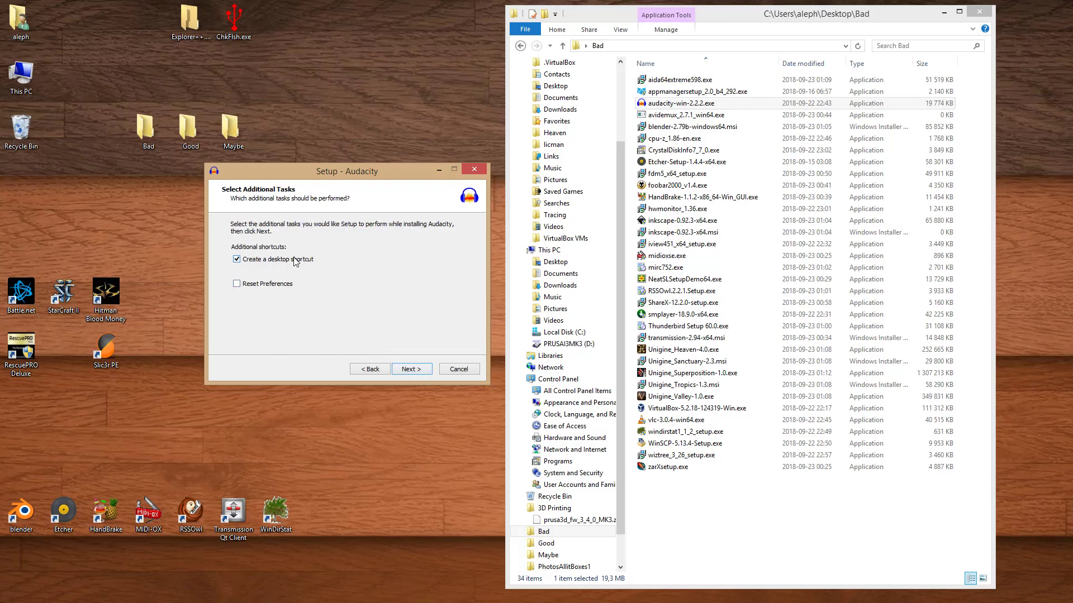
left_click(469, 371)
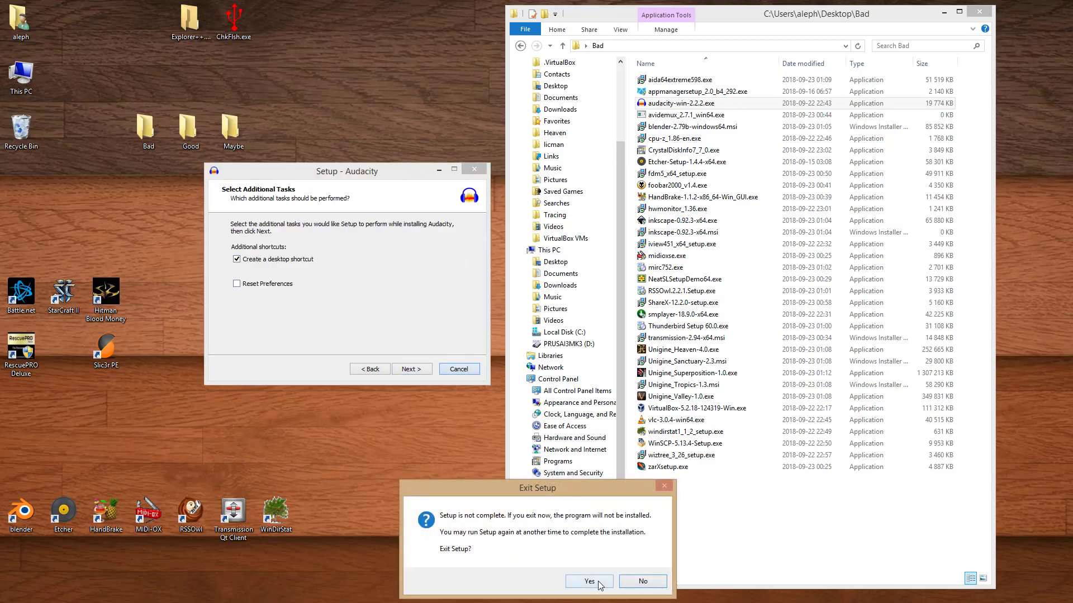
left_click(589, 582)
Try to run avidemux_2.7.1_win64.exe and inkscape-0.92.3-x64.msi.
double_click(686, 115)
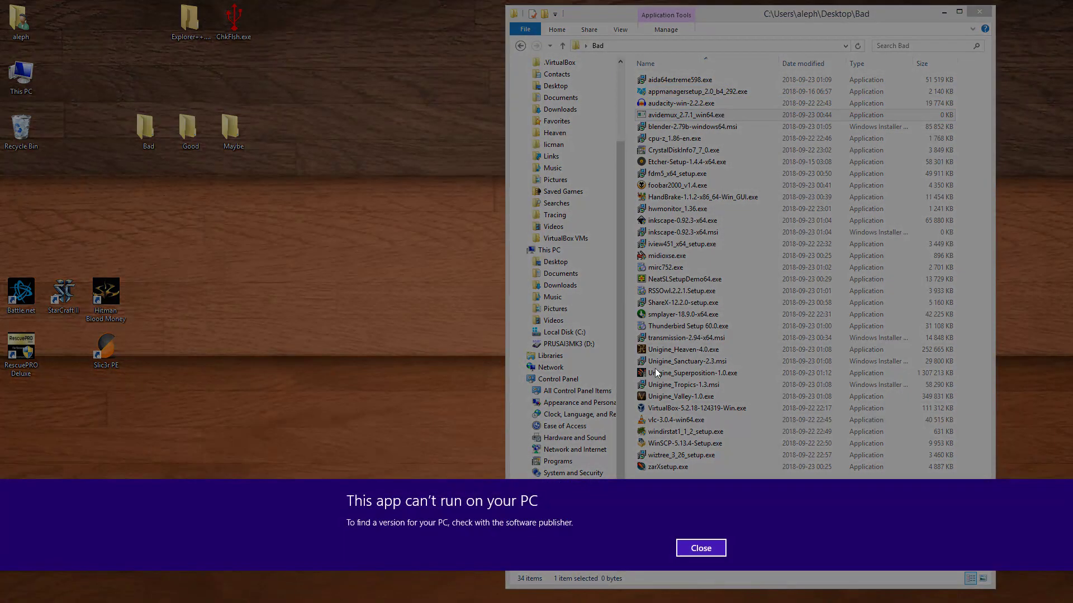
left_click(701, 548)
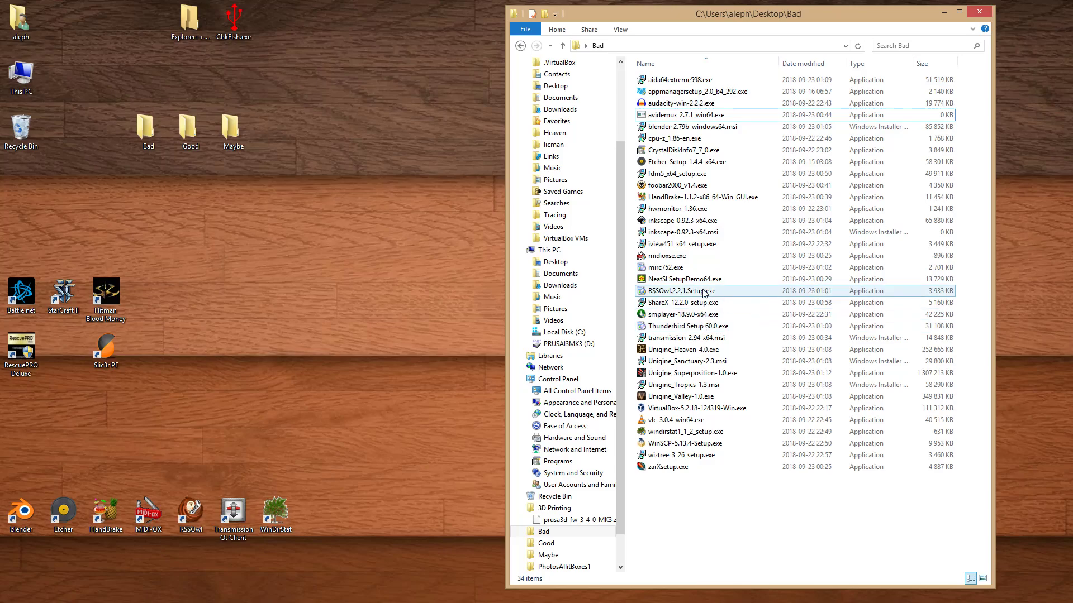
double_click(704, 236)
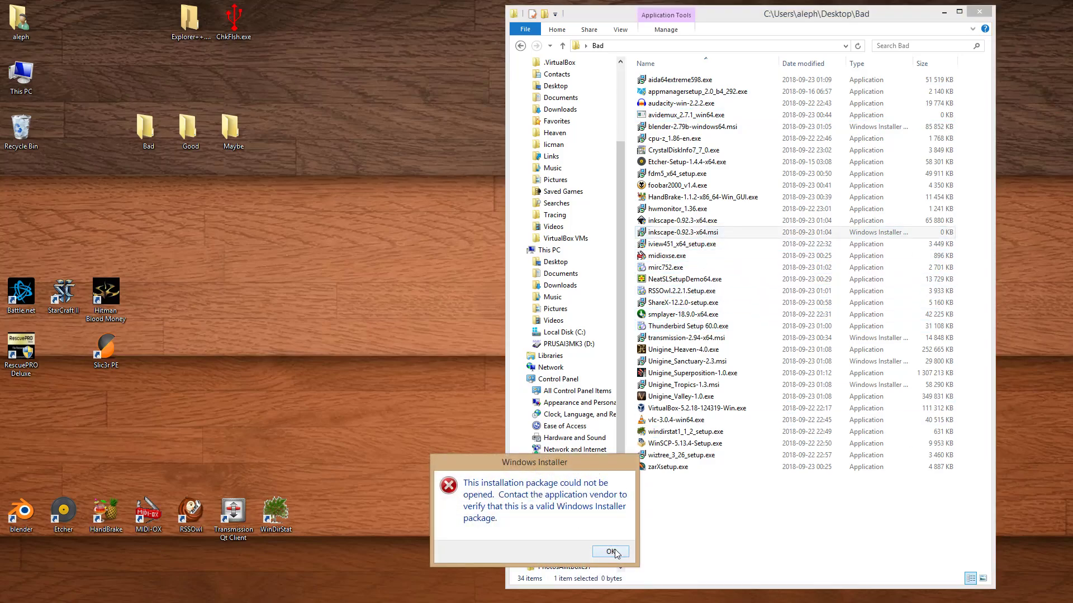
left_click(610, 552)
Run inkscape-0.92.3-x64.exe in English and proceed past the welcome and license pages to the component selection.
left_click(713, 221)
double_click(713, 222)
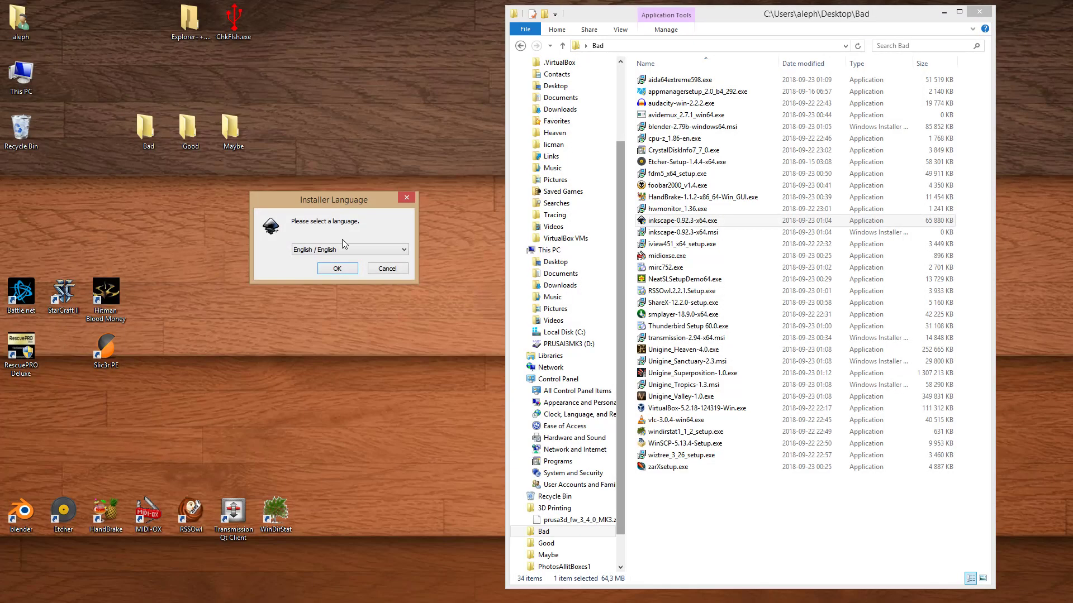
left_click(330, 271)
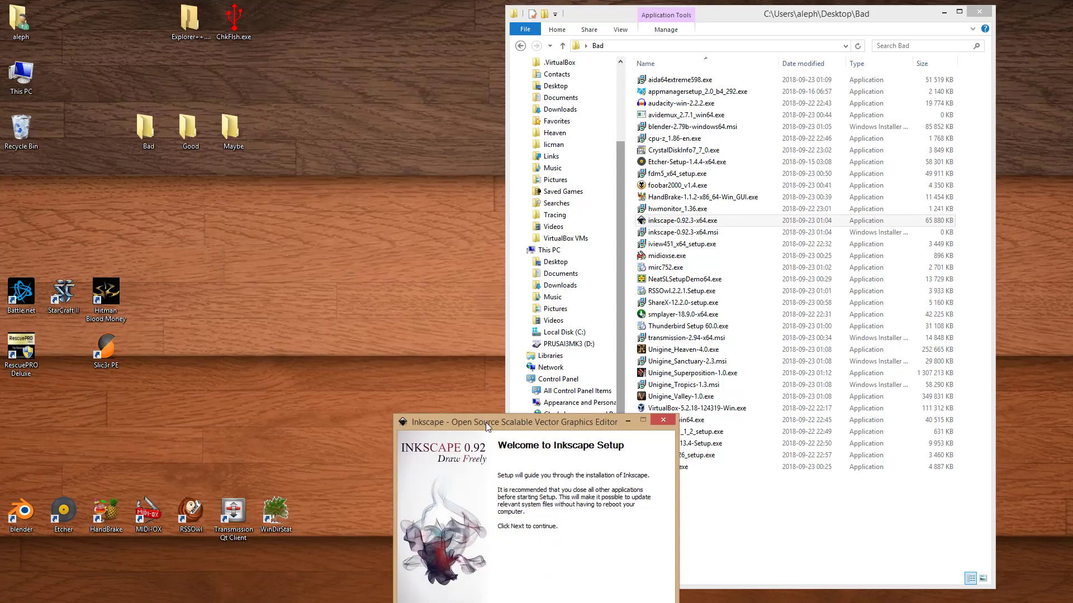
left_click_drag(485, 423, 309, 202)
left_click(422, 400)
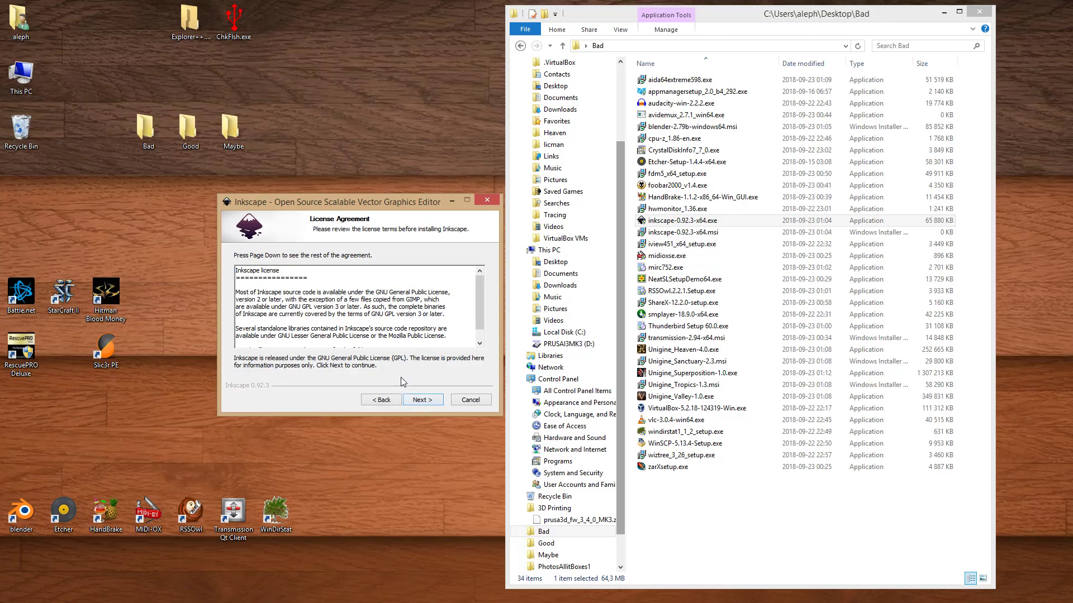
left_click(428, 401)
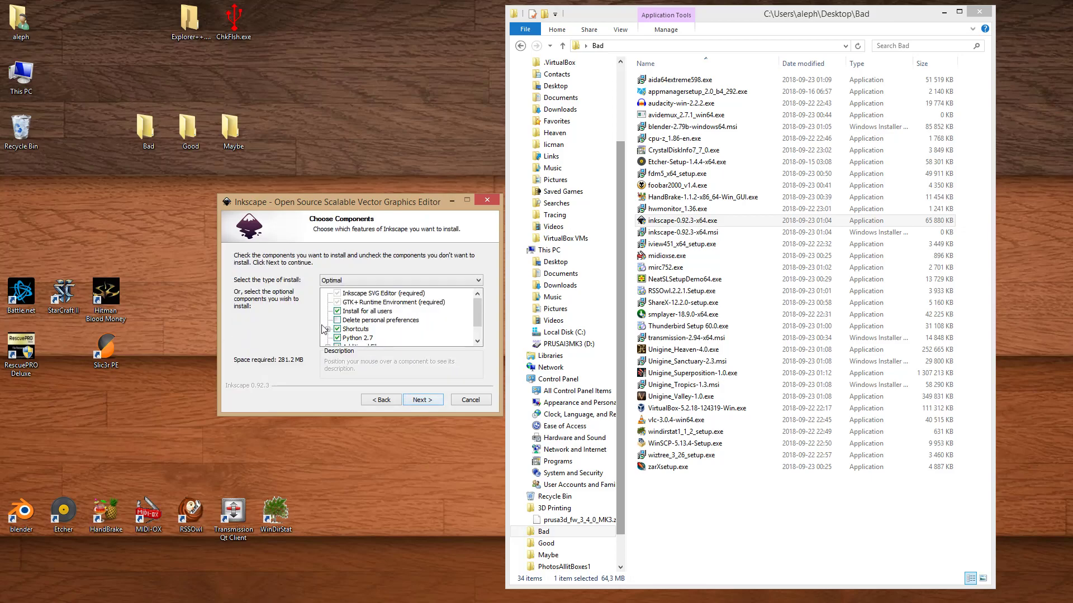
Expand Inkscape's Shortcuts components and exclude the Desktop and Quick Launch shortcuts while keeping the Start Menu entry.
double_click(352, 329)
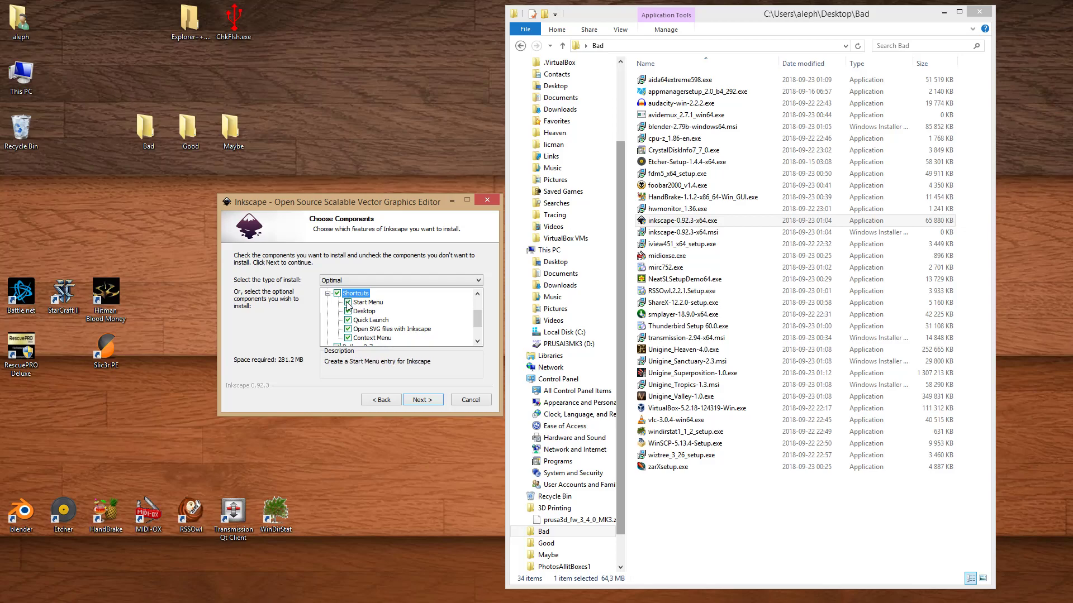
left_click(348, 302)
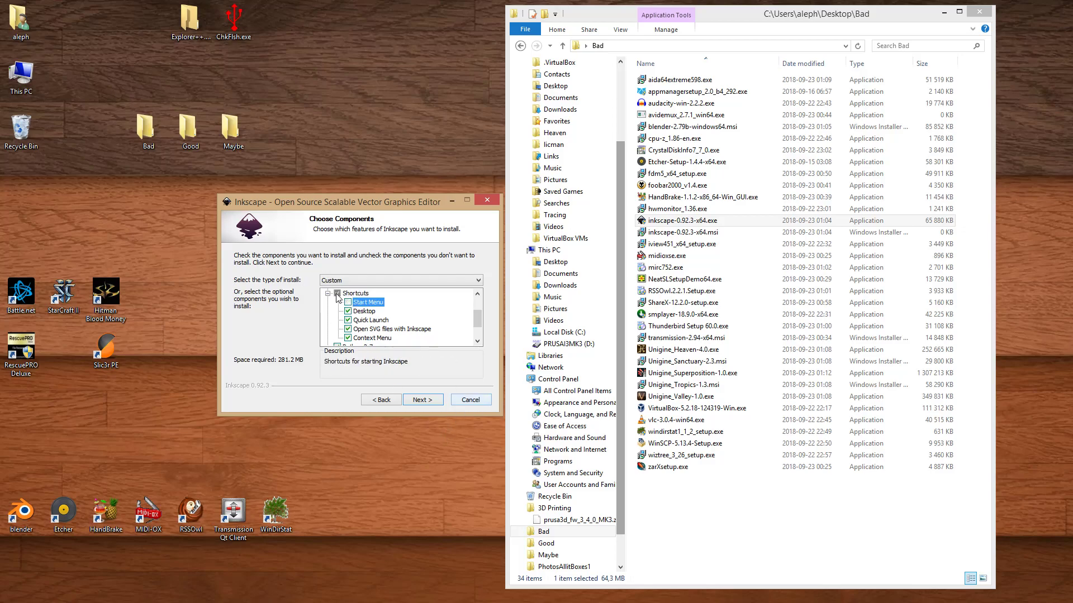
key("Escape")
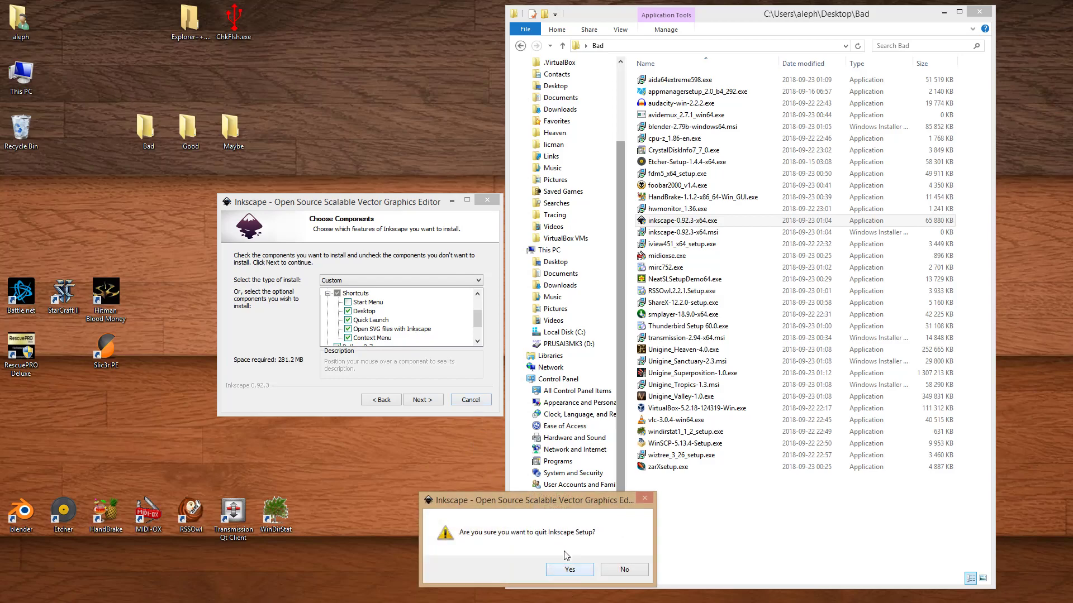
left_click(627, 570)
left_click(348, 302)
left_click(348, 311)
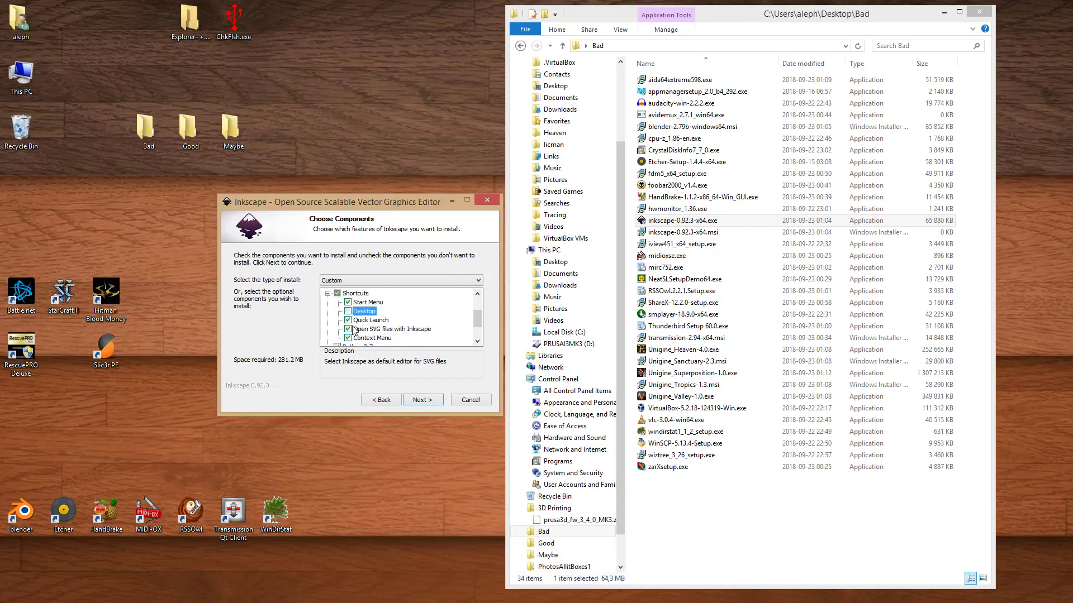
left_click(348, 320)
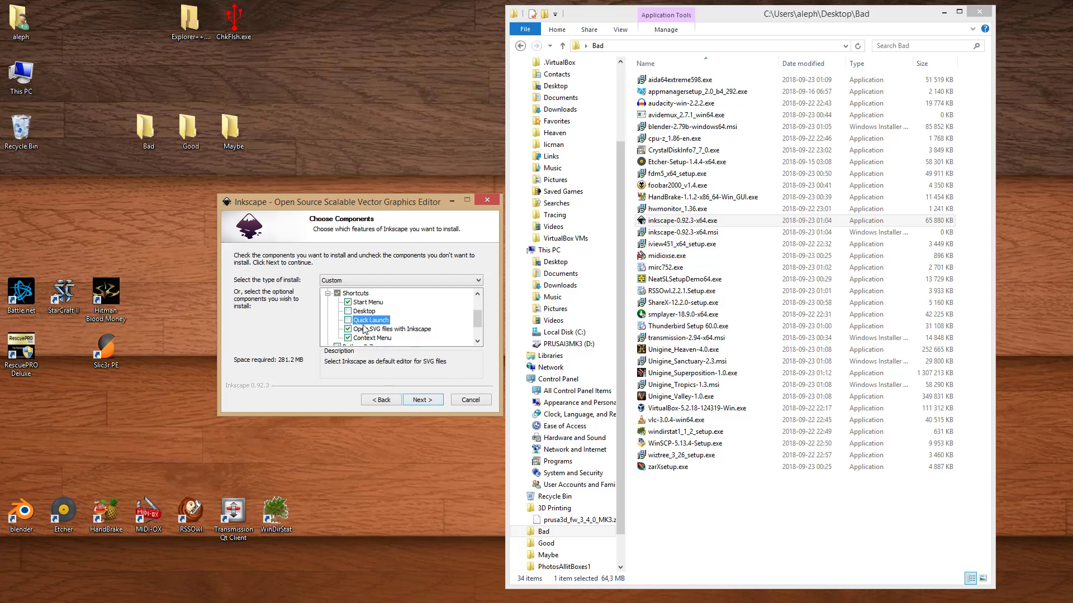
left_click_drag(473, 322, 474, 330)
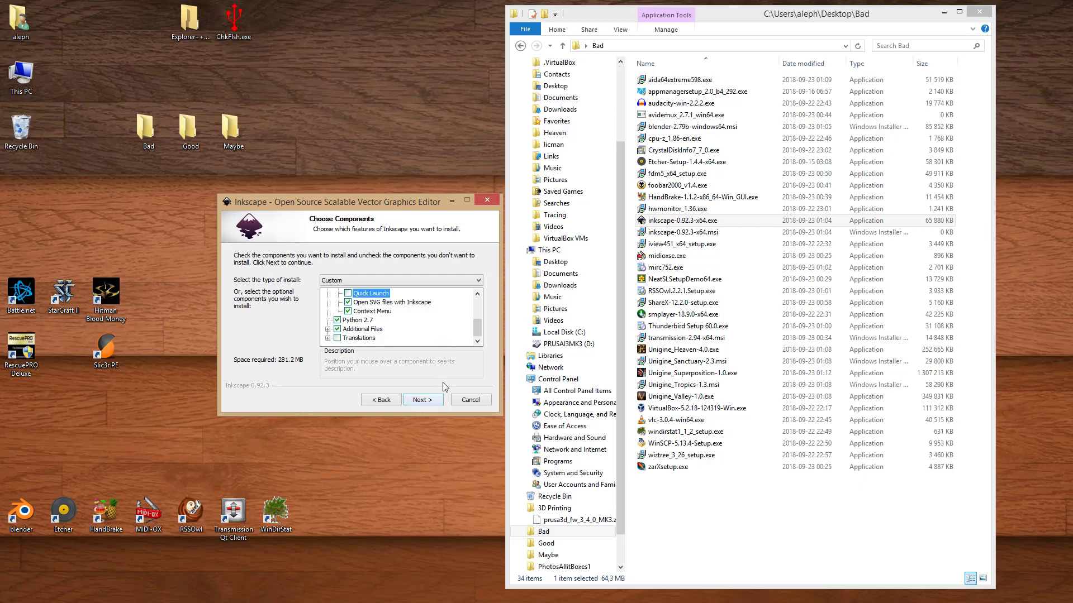
Continue to Inkscape's install location page and quit the setup without installing.
left_click(428, 400)
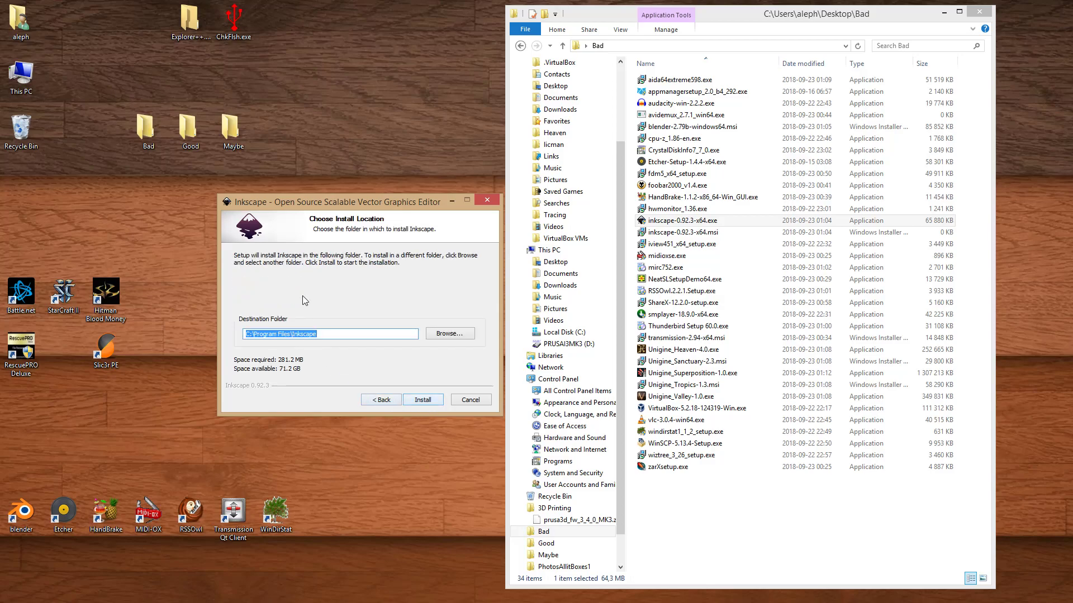
left_click(479, 403)
left_click(570, 570)
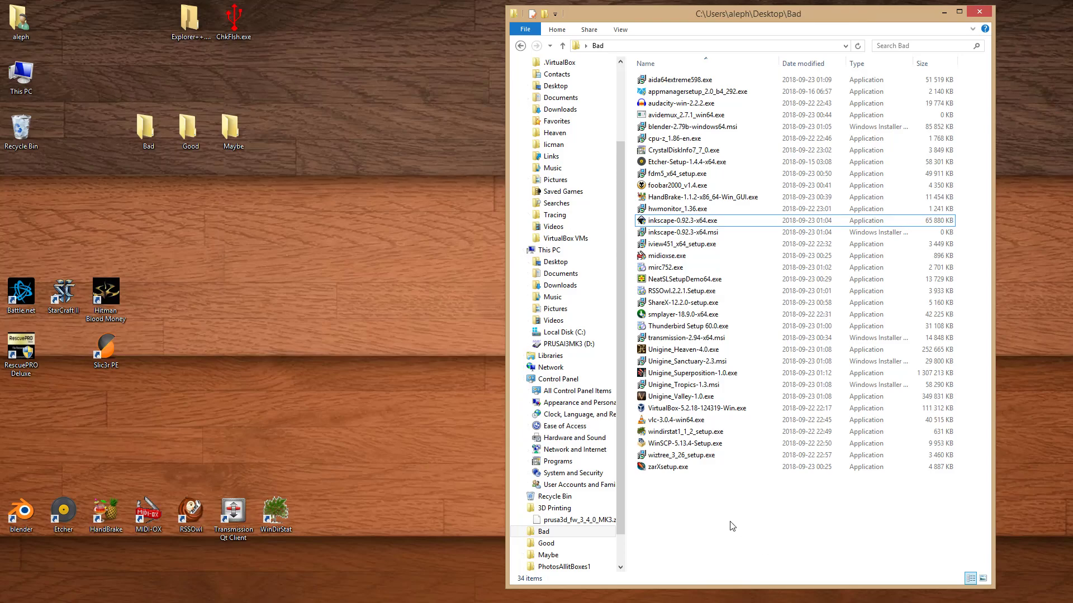
Run ShareX-12.2.0-setup.exe and accept the ShareX license agreement.
double_click(708, 308)
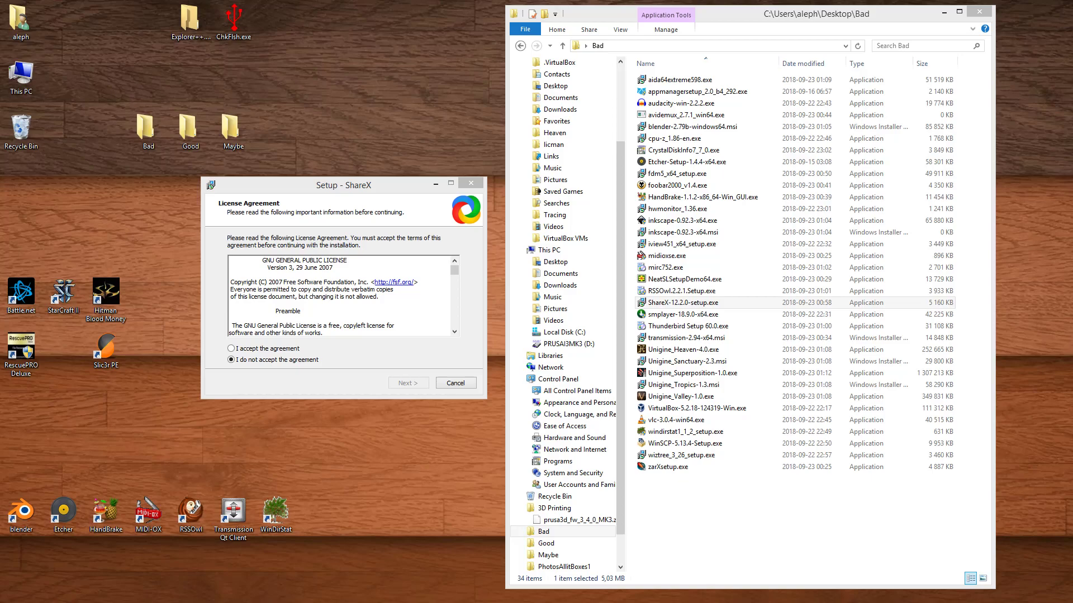
mouse_move(84, 602)
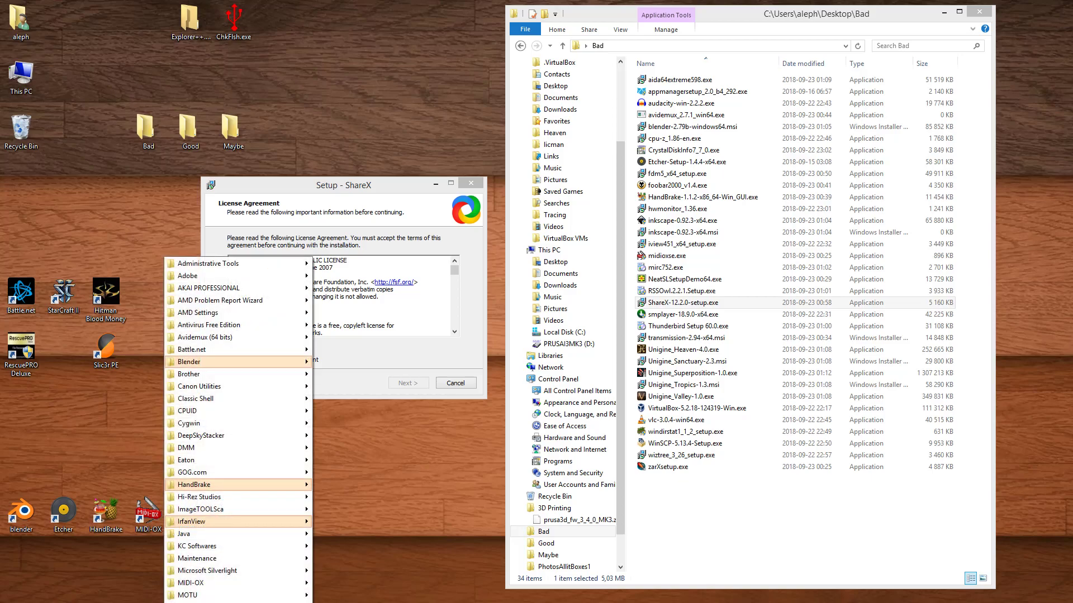
left_click(330, 246)
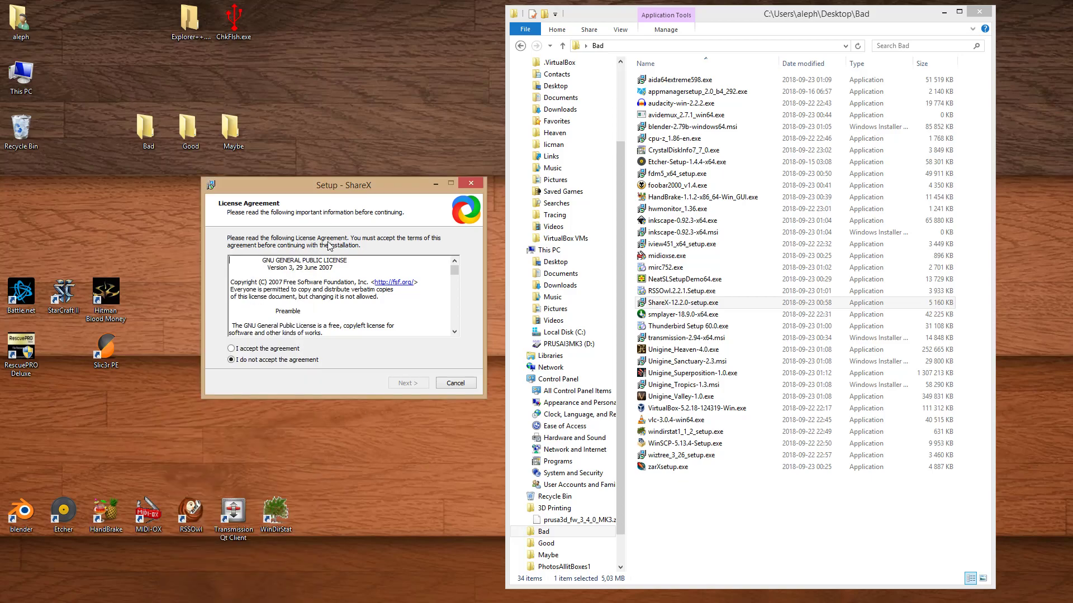
left_click(297, 349)
left_click(410, 382)
Keep ShareX's default destination folder, examine the additional tasks for a desktop shortcut, and quit without installing.
left_click(337, 280)
left_click(413, 382)
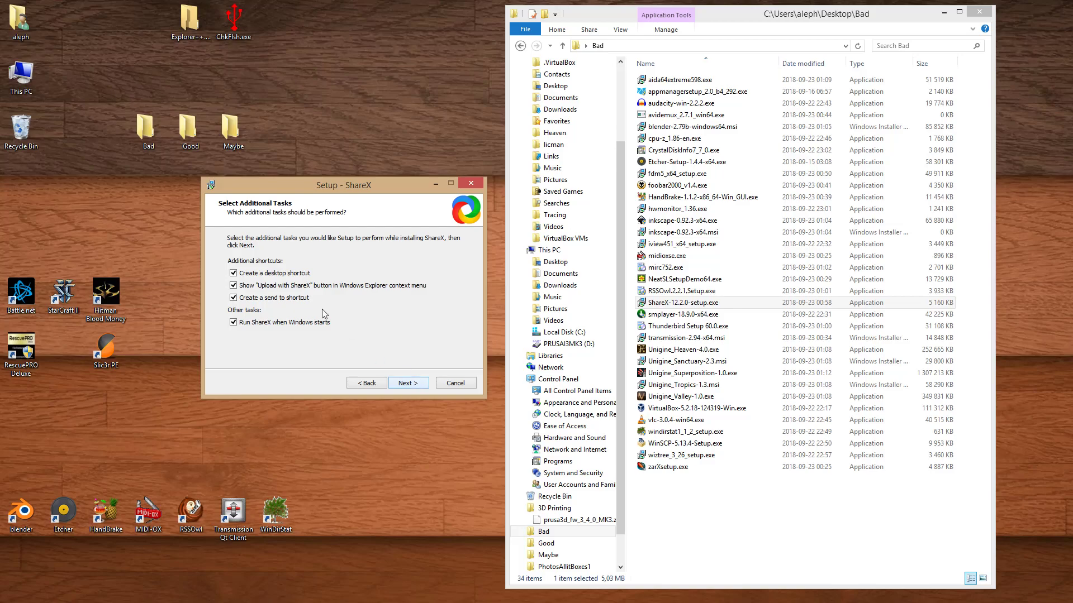
left_click(455, 383)
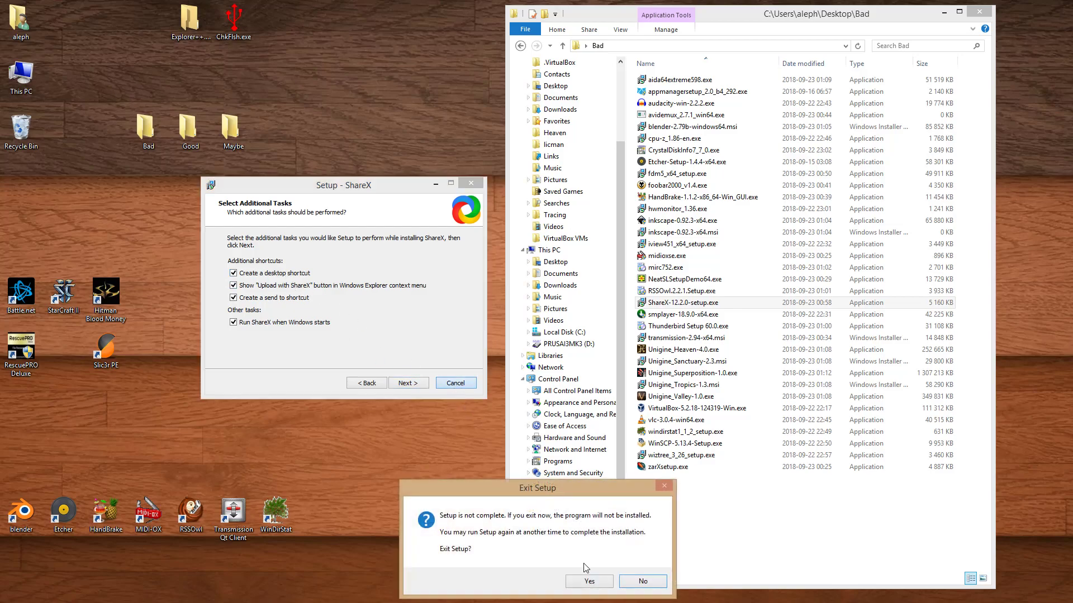
left_click(607, 579)
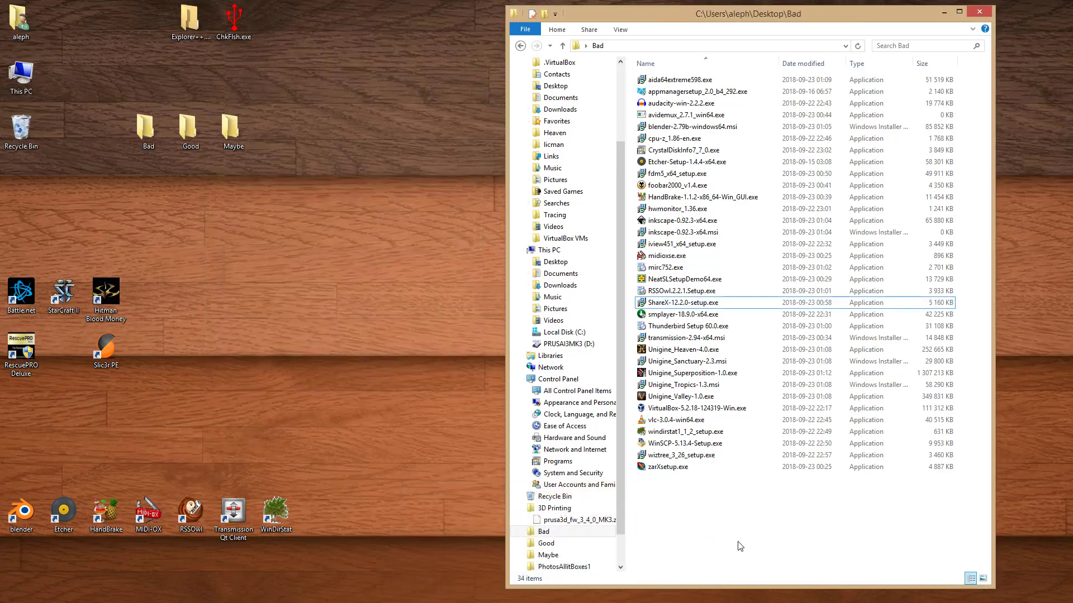
Open the Good folder, move its window closer to the middle of the desktop, and run xaos-3.5-win32.exe.
left_click(546, 544)
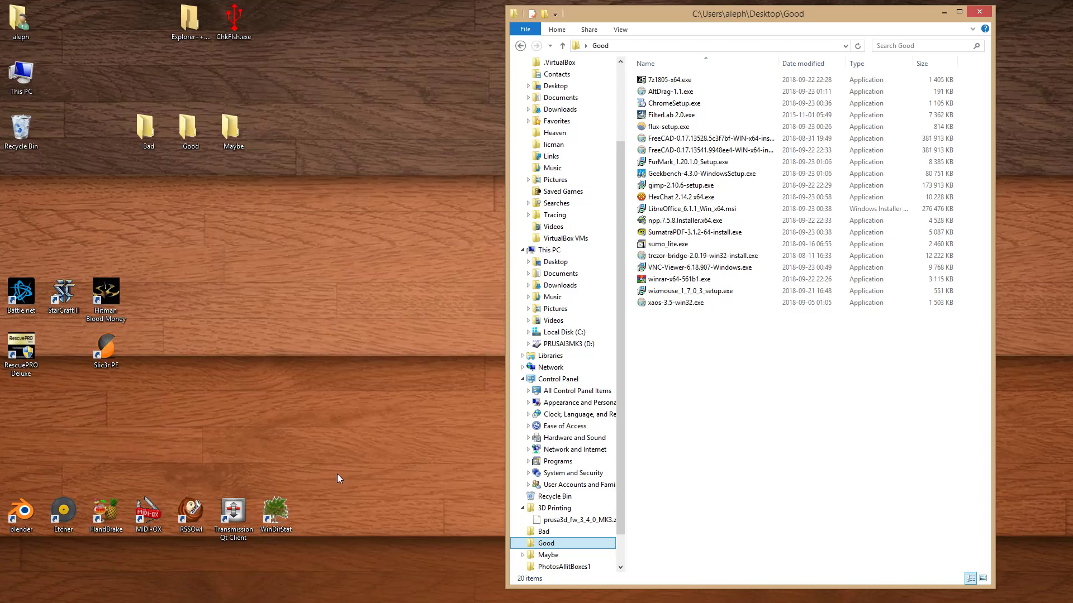
left_click(749, 401)
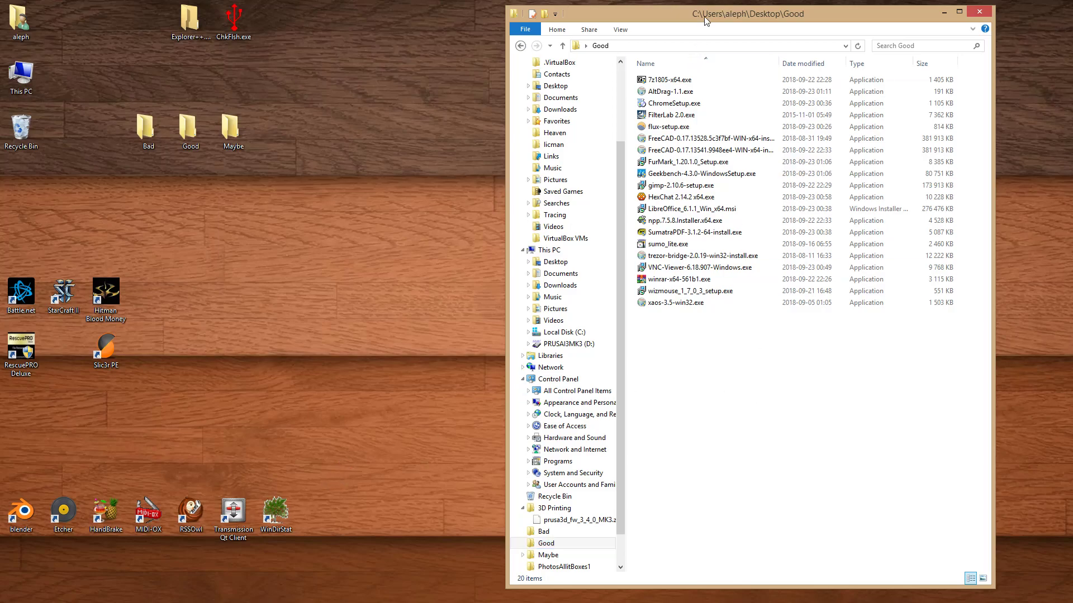
left_click_drag(711, 17, 561, 18)
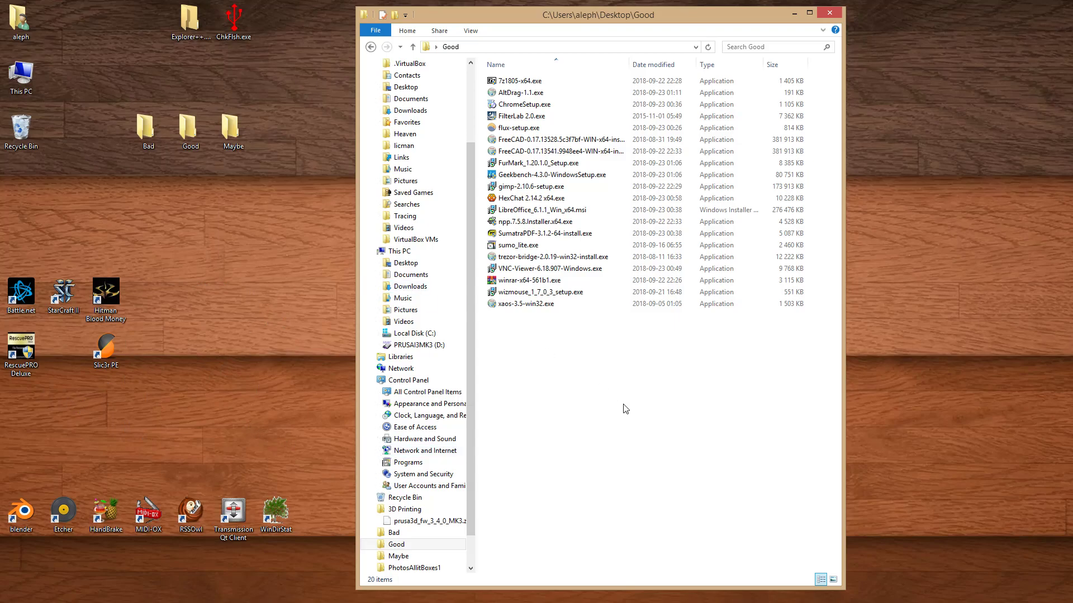
double_click(556, 305)
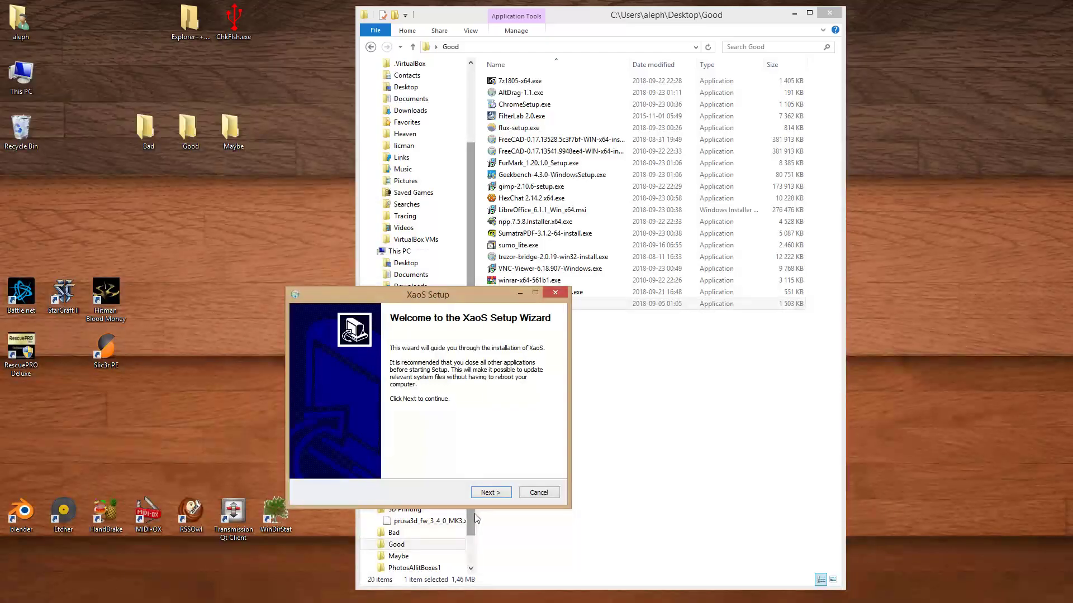
Accept the XaoS license and install it to C:\Program Files (x86)\XaoS with the XaoS Start Menu folder.
left_click(491, 492)
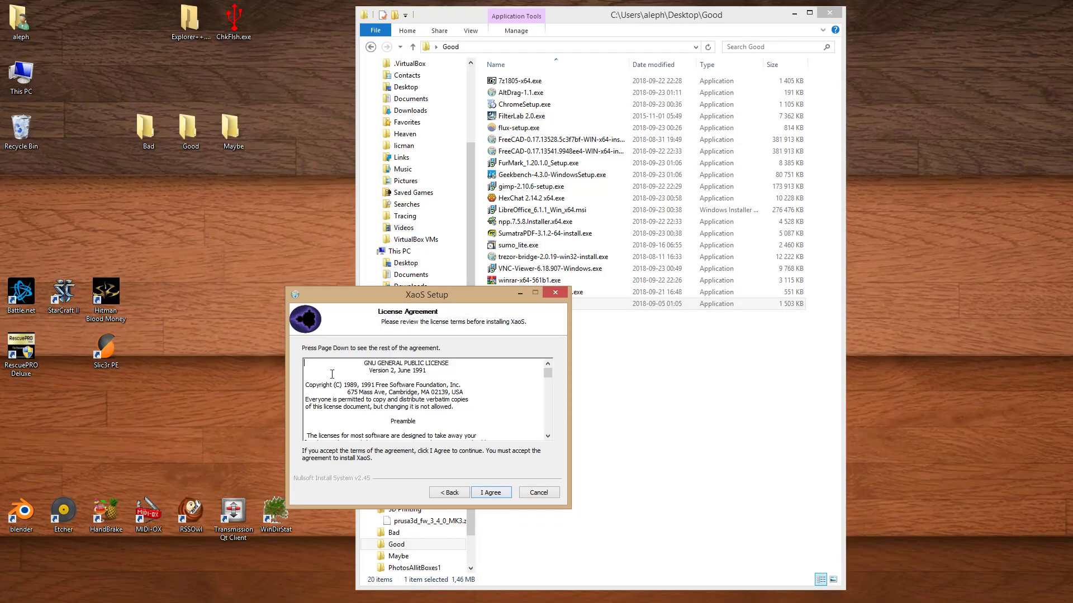
left_click(501, 493)
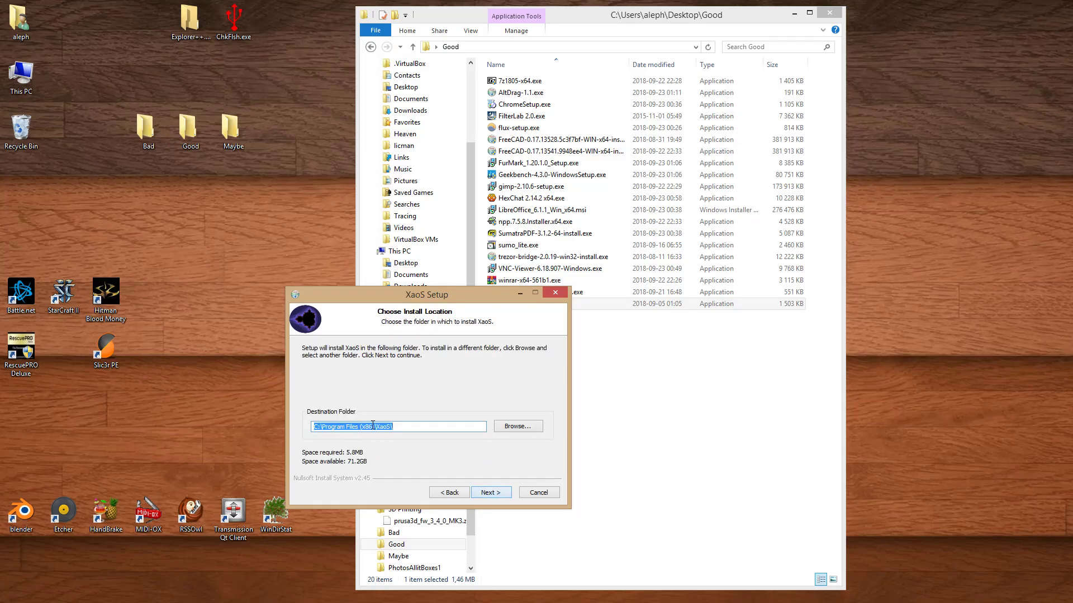
left_click(508, 493)
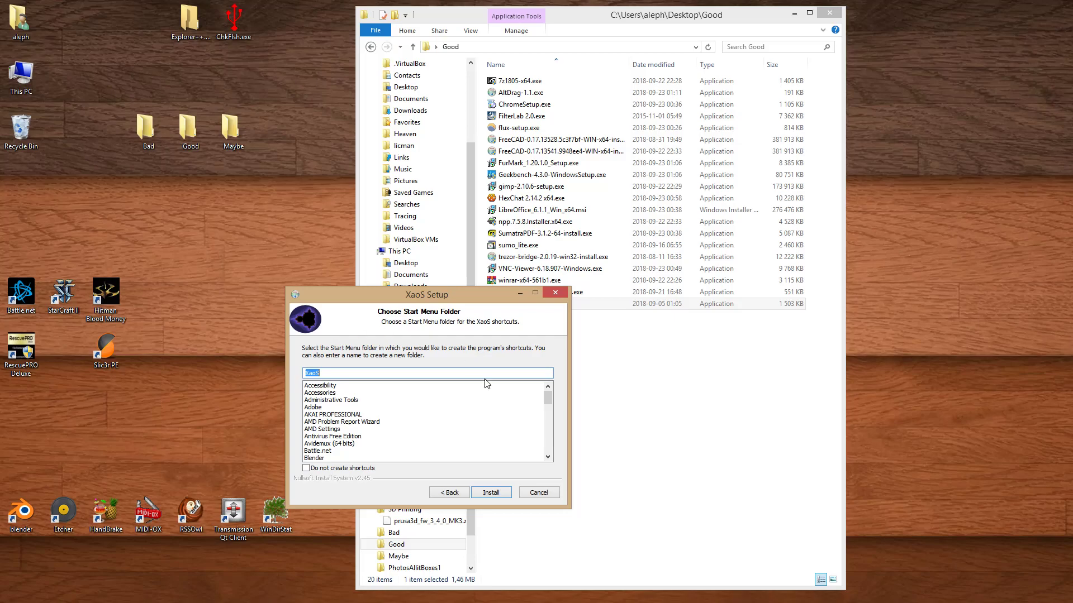
left_click(501, 495)
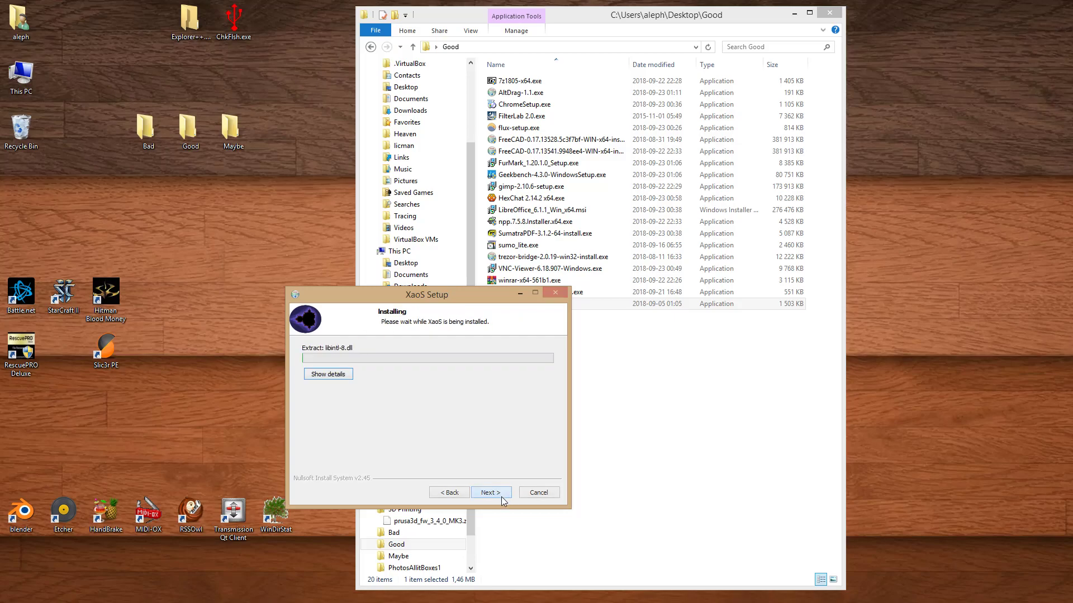
left_click(503, 494)
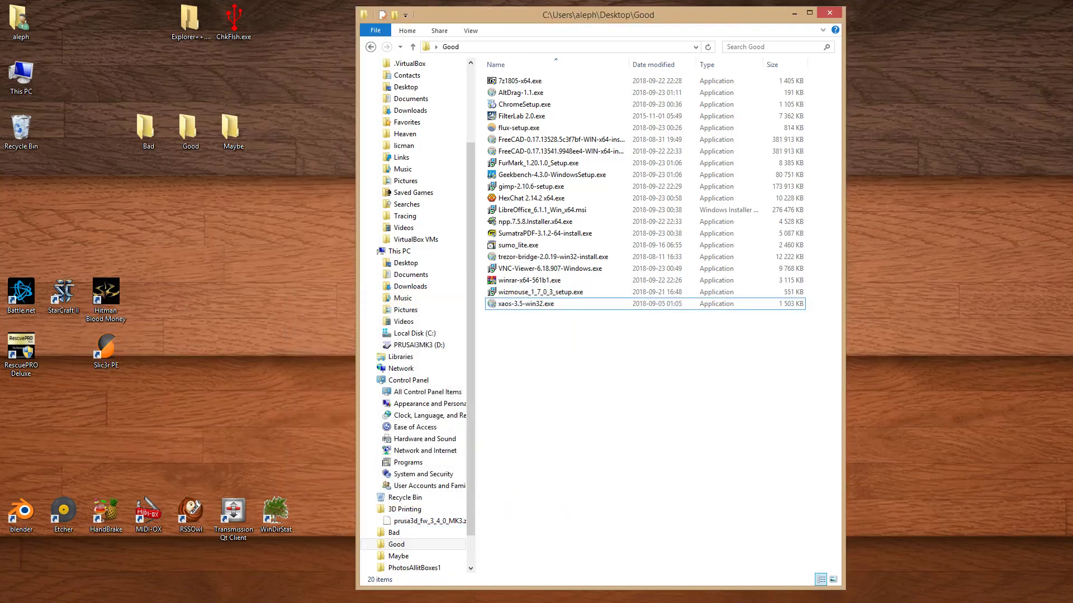
Launch wizmouse_1_7_0_3_setup.exe and arrange the setup wizard and the Good folder window side by side.
double_click(559, 292)
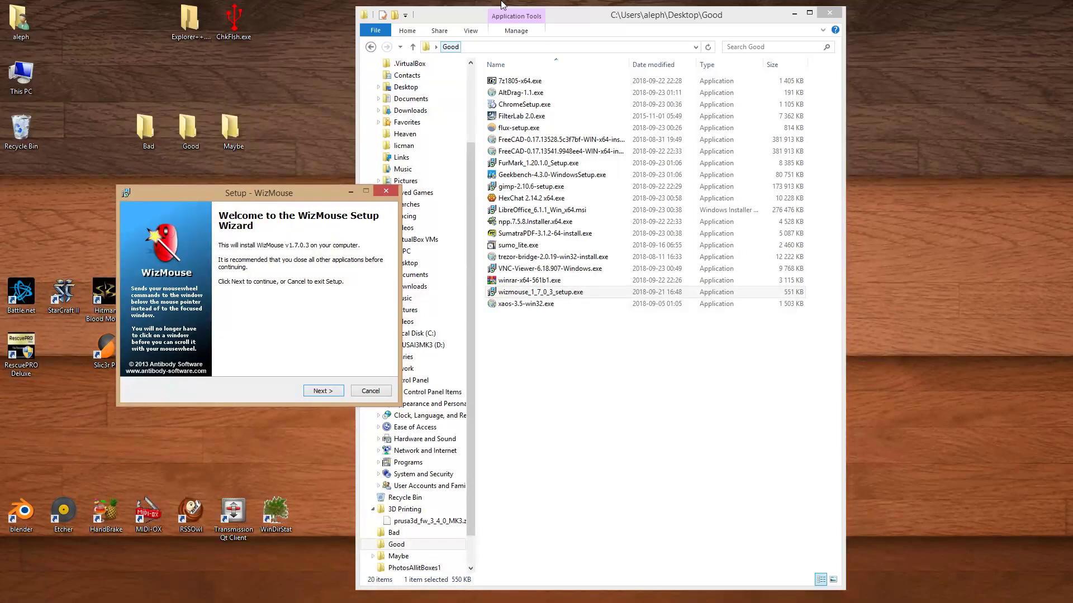
left_click_drag(584, 18, 688, 13)
left_click(292, 188)
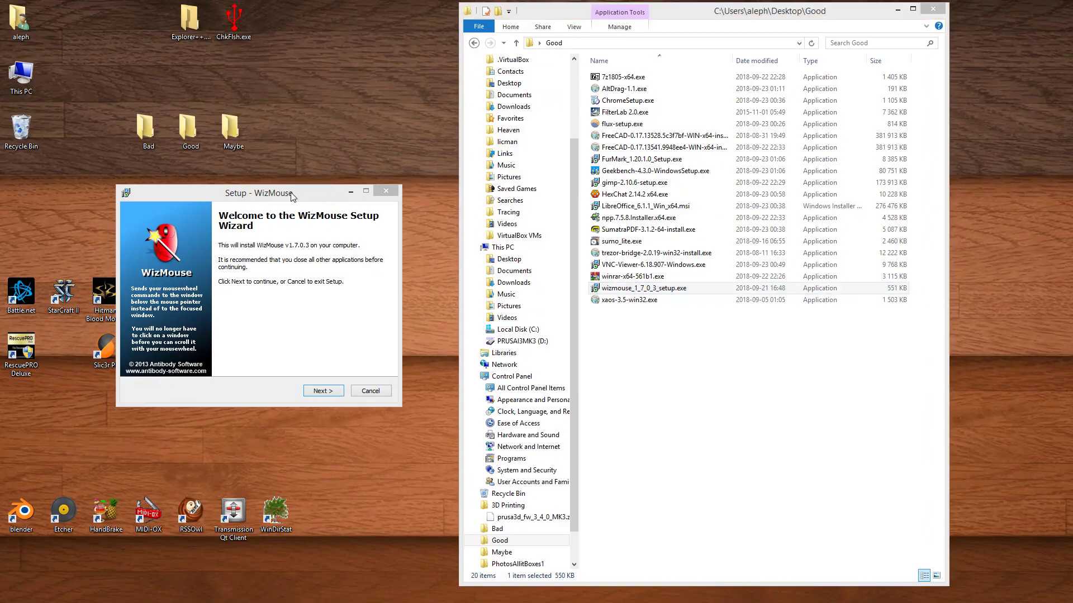
left_click_drag(291, 196, 338, 188)
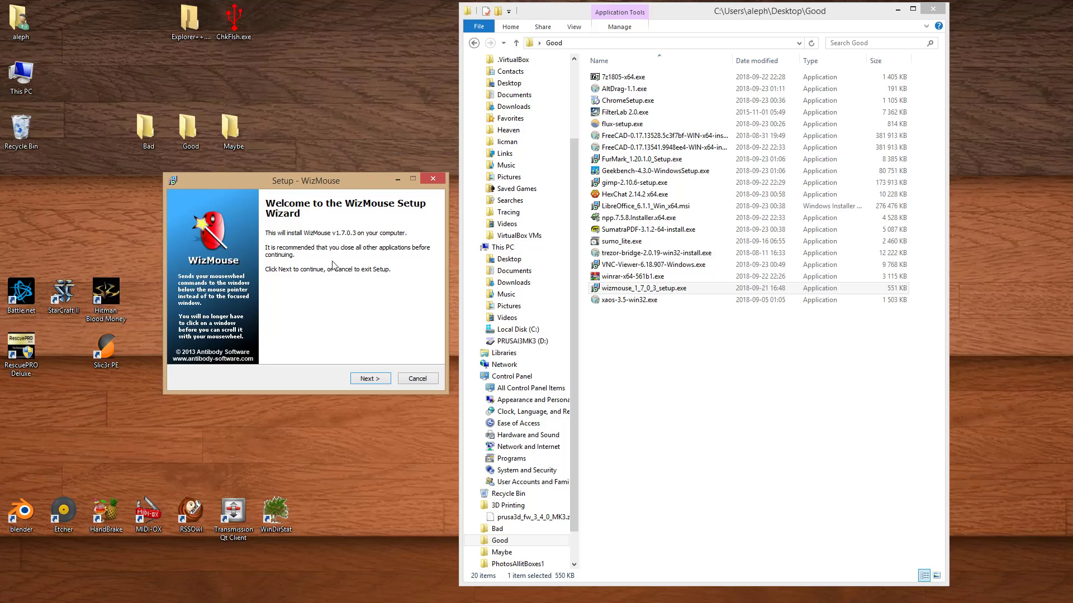
Accept the WizMouse license and install it to C:\Program Files (x86)\WizMouse with the WizMouse Start Menu folder and no additional icons.
left_click(374, 381)
left_click(234, 345)
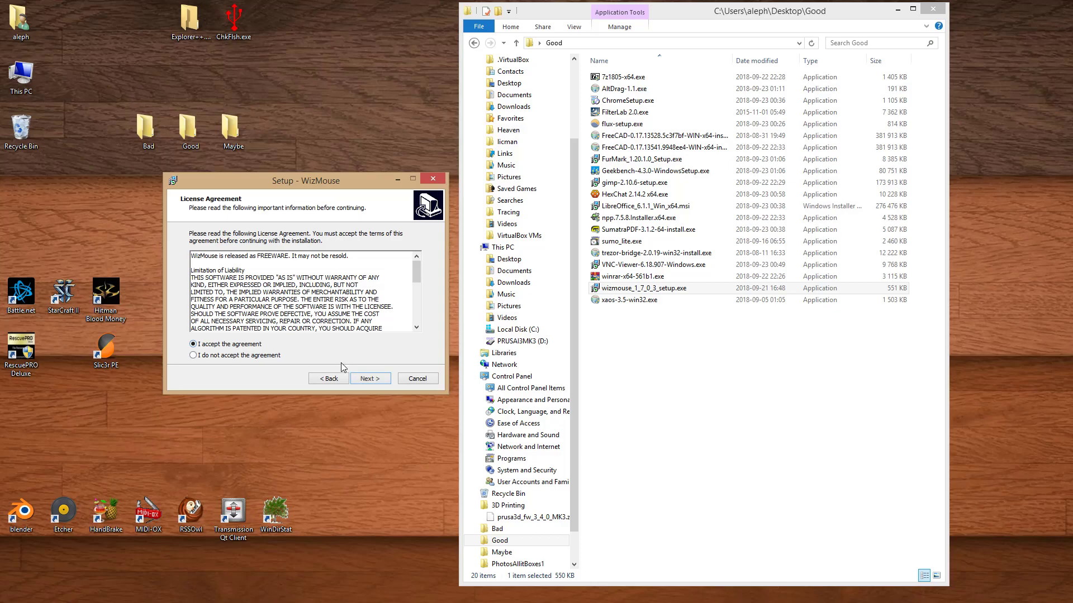
left_click(365, 380)
left_click(375, 376)
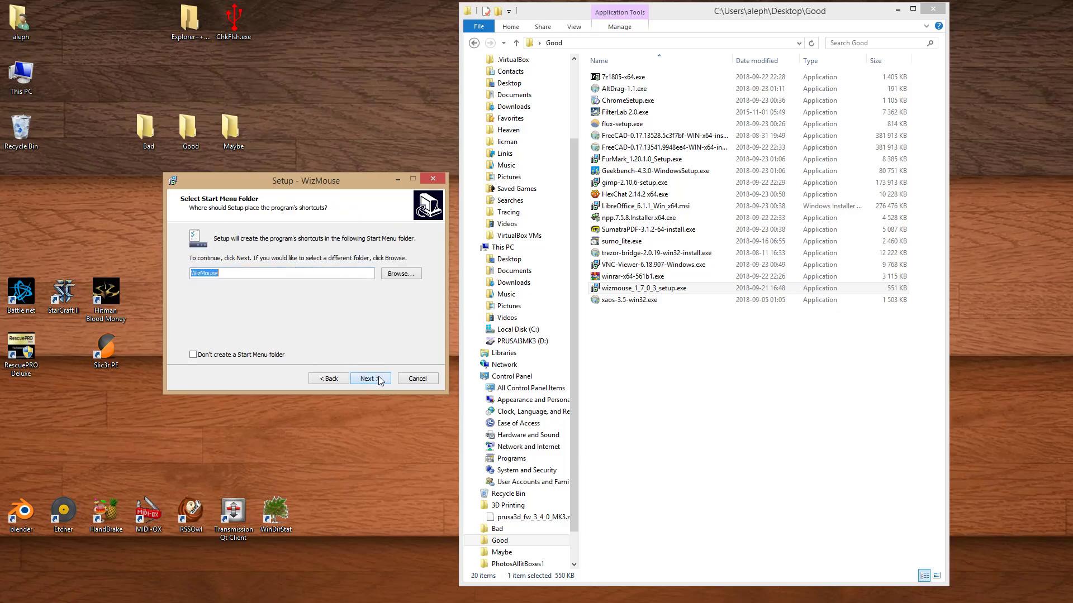
left_click(372, 380)
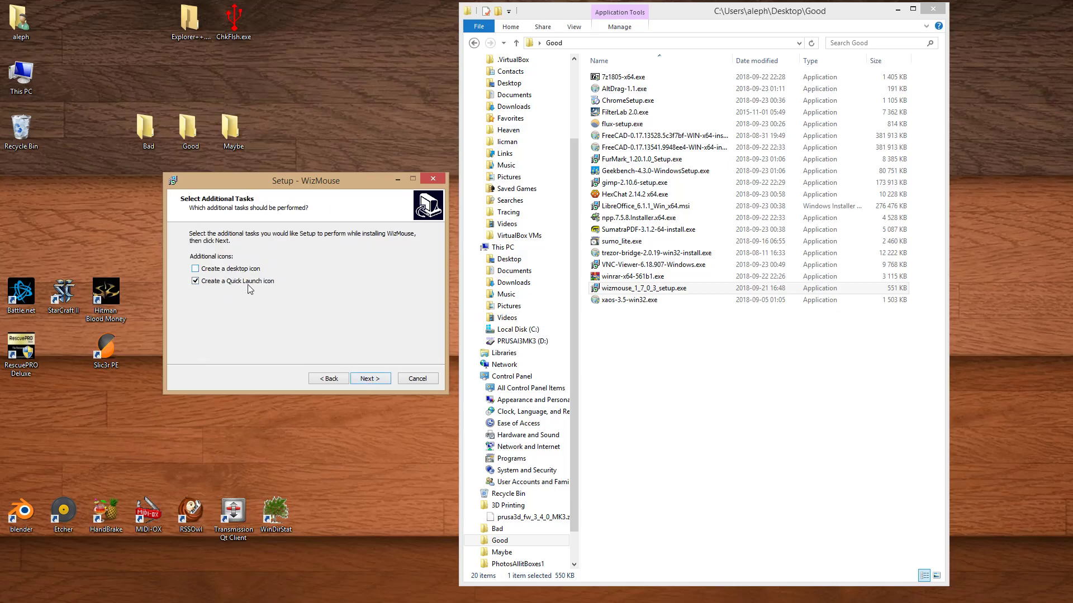
left_click(370, 379)
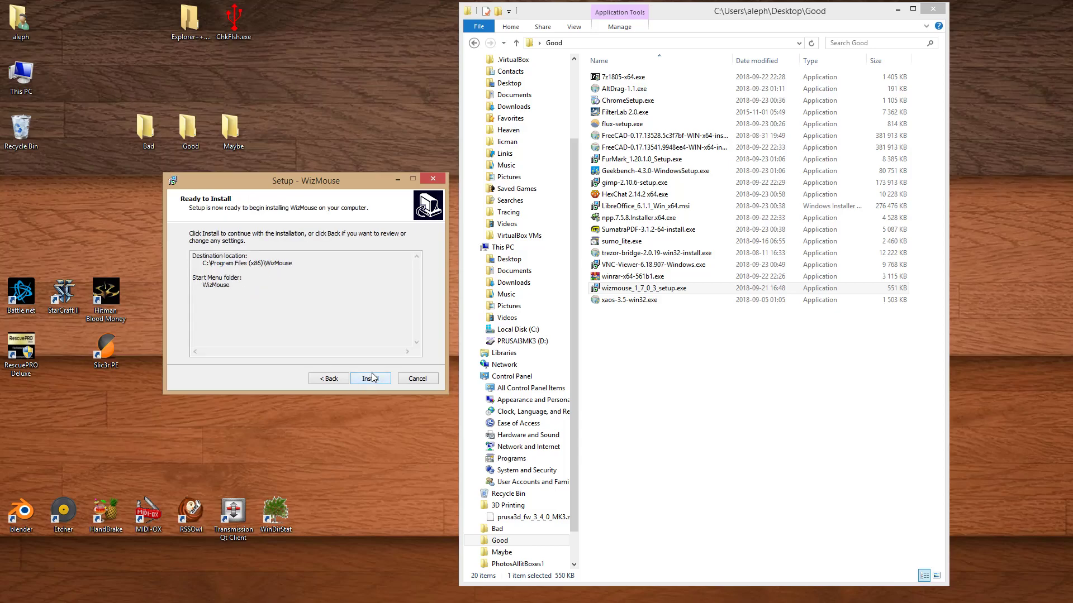
left_click(371, 378)
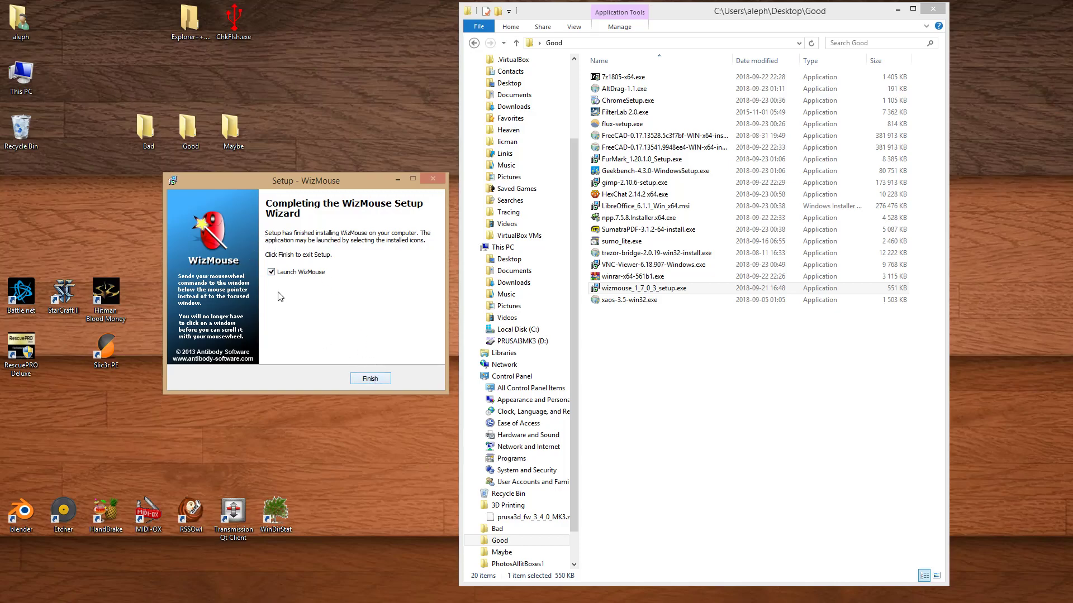
Finish setup by launching WizMouse, try wheel scrolling over the folder tree, and accept the default configuration.
left_click(371, 379)
left_click_drag(455, 363, 227, 113)
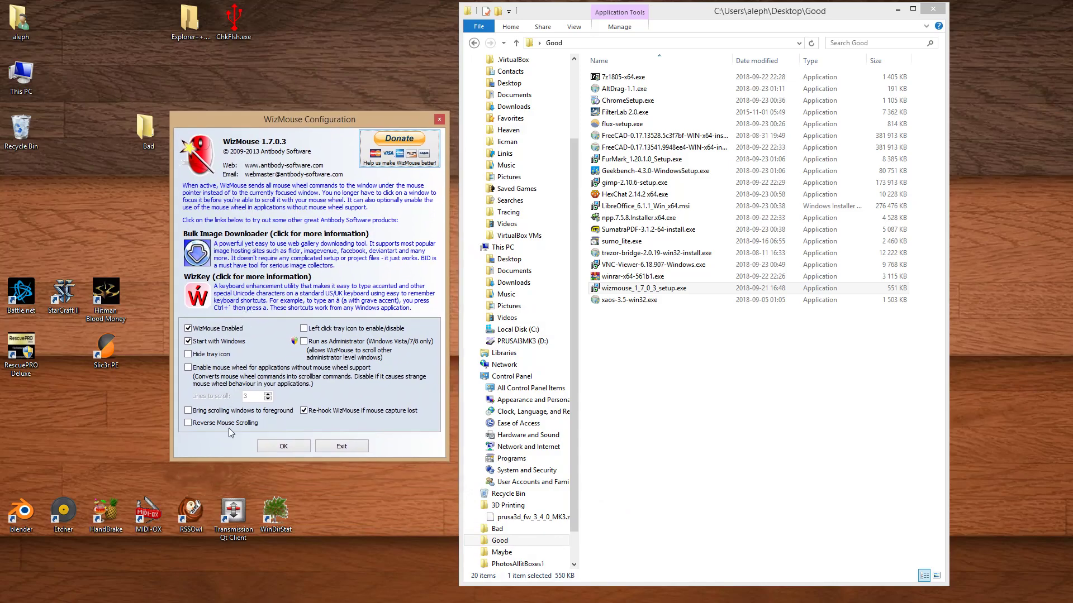
scroll(517, 313, "down", 1)
left_click(724, 341)
left_click_drag(359, 123, 344, 105)
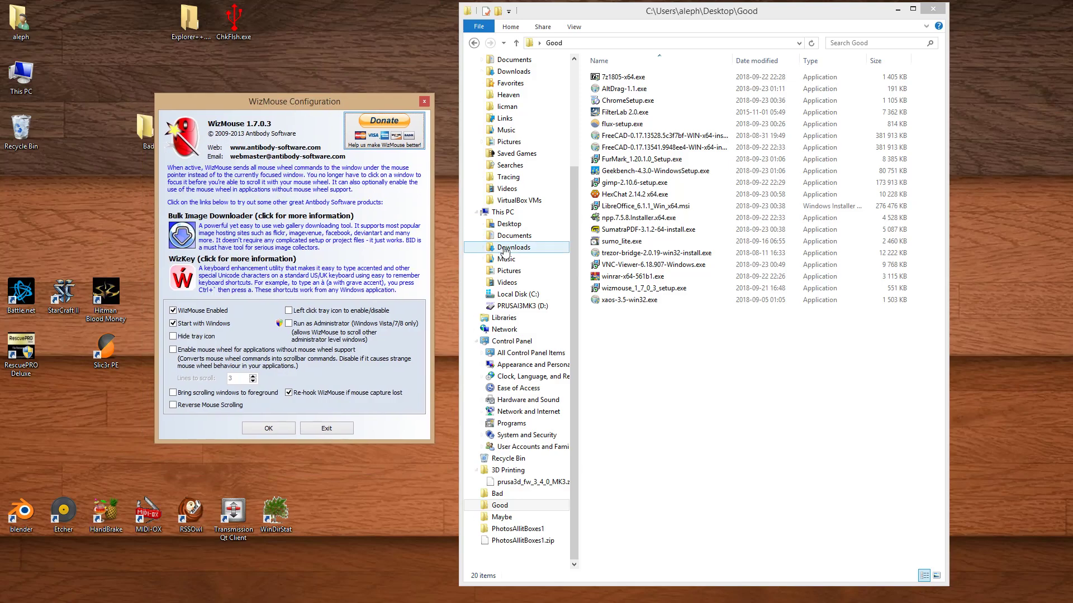
scroll(499, 246, "up", 4)
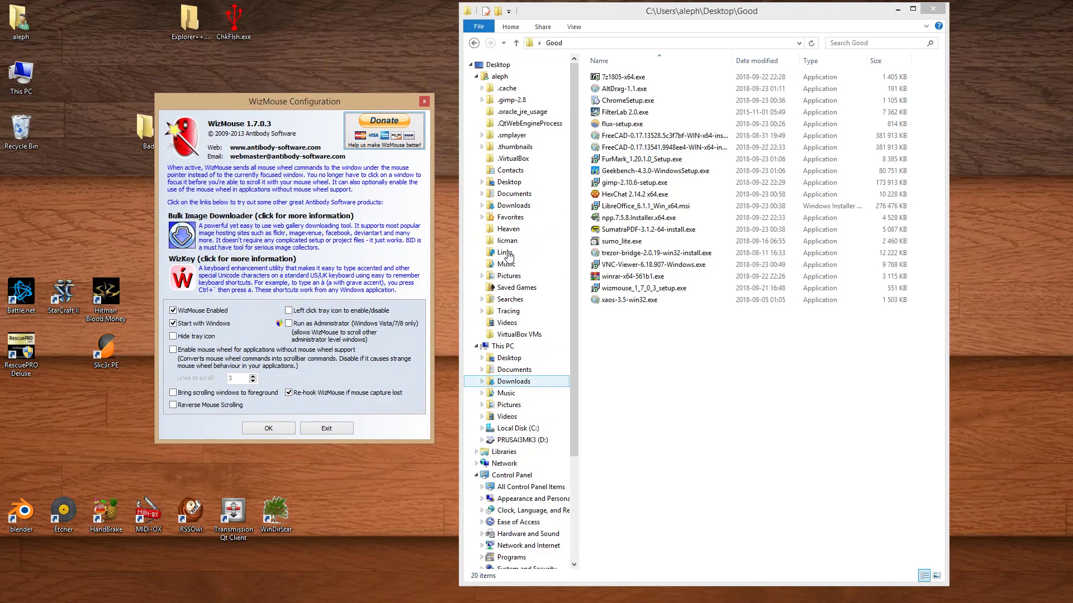
left_click(277, 431)
Move wizmouse_1_7_0_3_setup.exe from the Good folder to the Bad folder and open Bad.
left_click(670, 289)
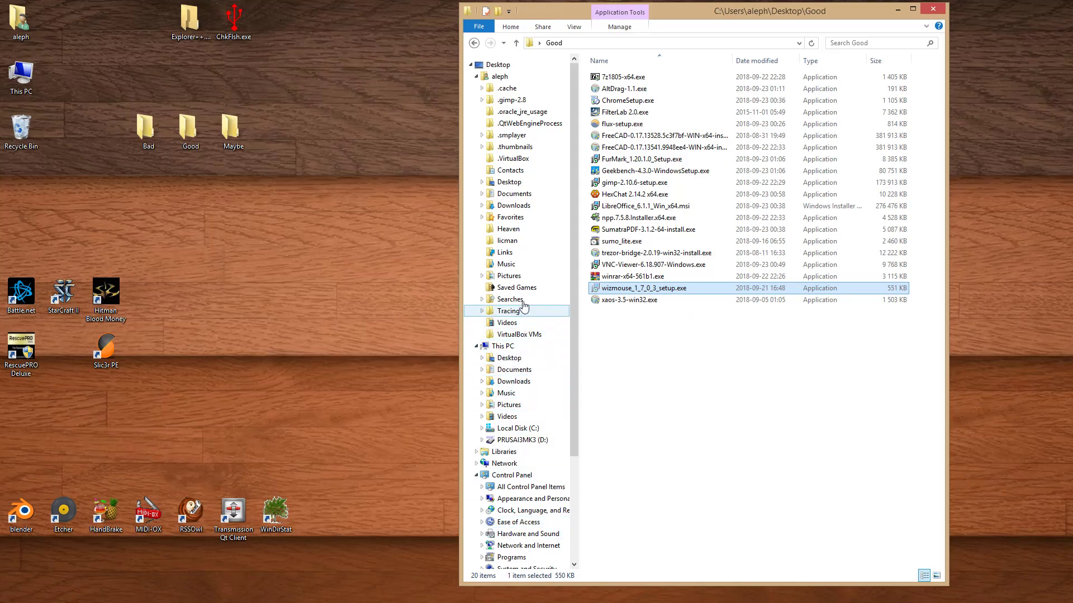
left_click_drag(571, 351, 571, 463)
left_click(498, 493)
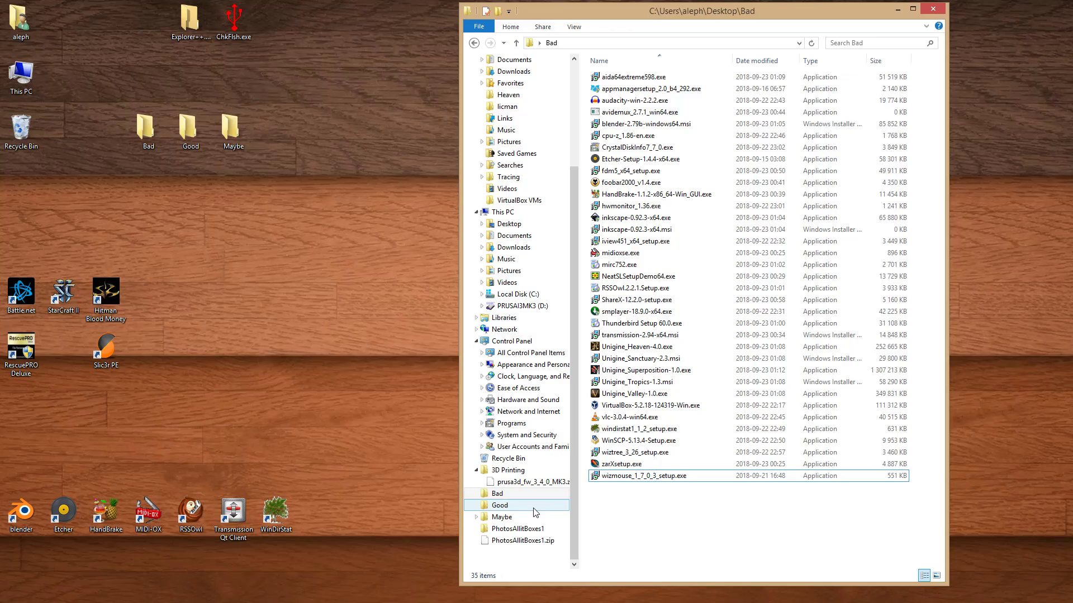
Return to the Good folder, install SumatraPDF 3.1.2 with SumatraPDF-3.1.2-64-install.exe, and close its installer without starting the program.
left_click(534, 508)
double_click(640, 229)
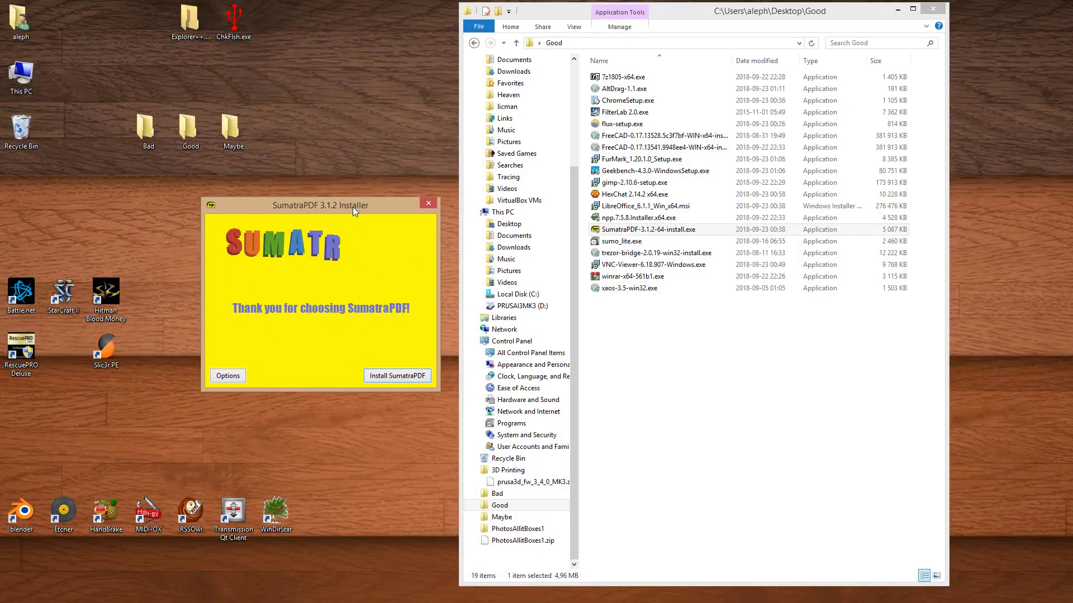
left_click(394, 382)
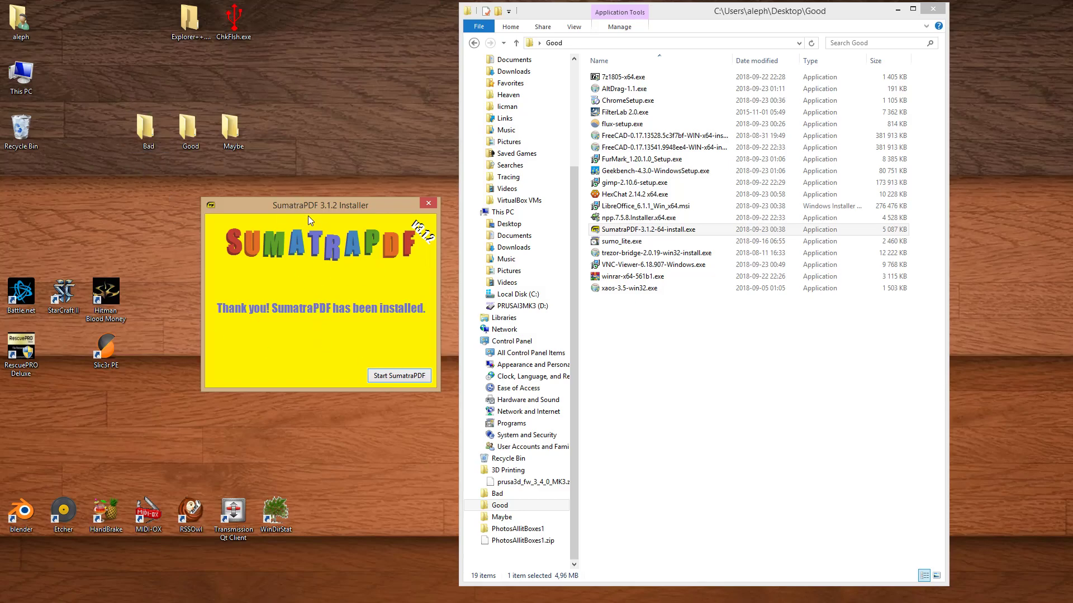
left_click(426, 204)
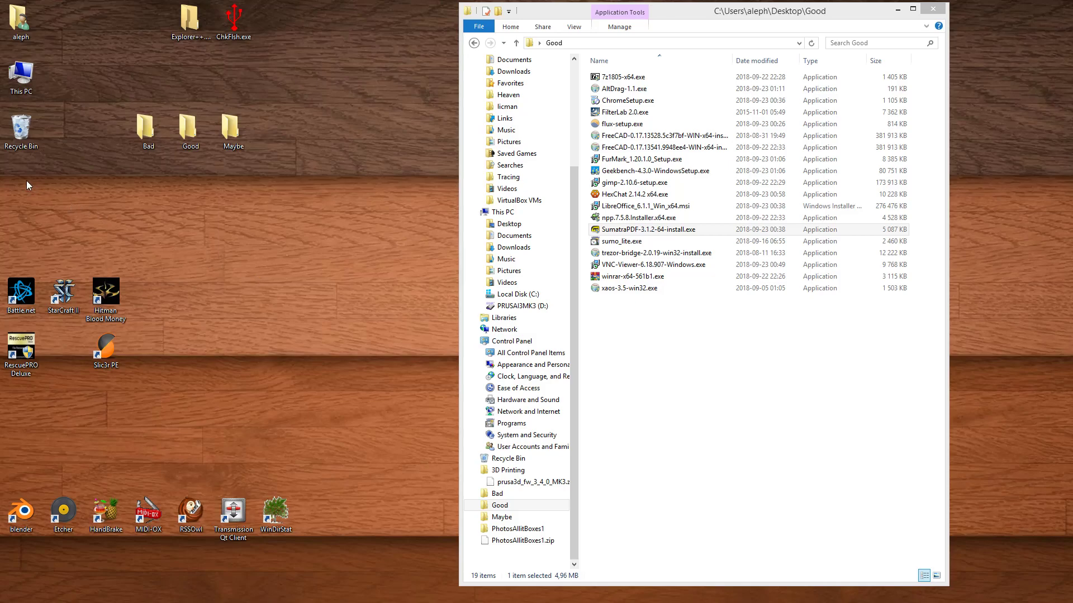
left_click_drag(9, 168, 213, 257)
left_click(636, 242, "ctrl")
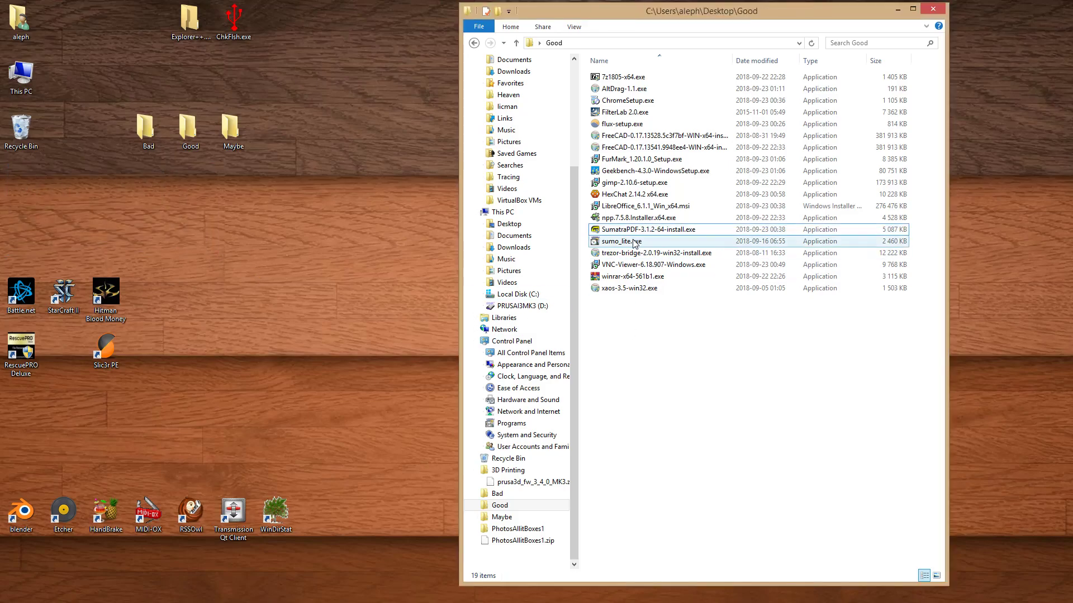
Install Notepad++ v7.5.8 in English to C:\Program Files\Notepad++ with the default components and no desktop shortcut.
left_click(632, 218)
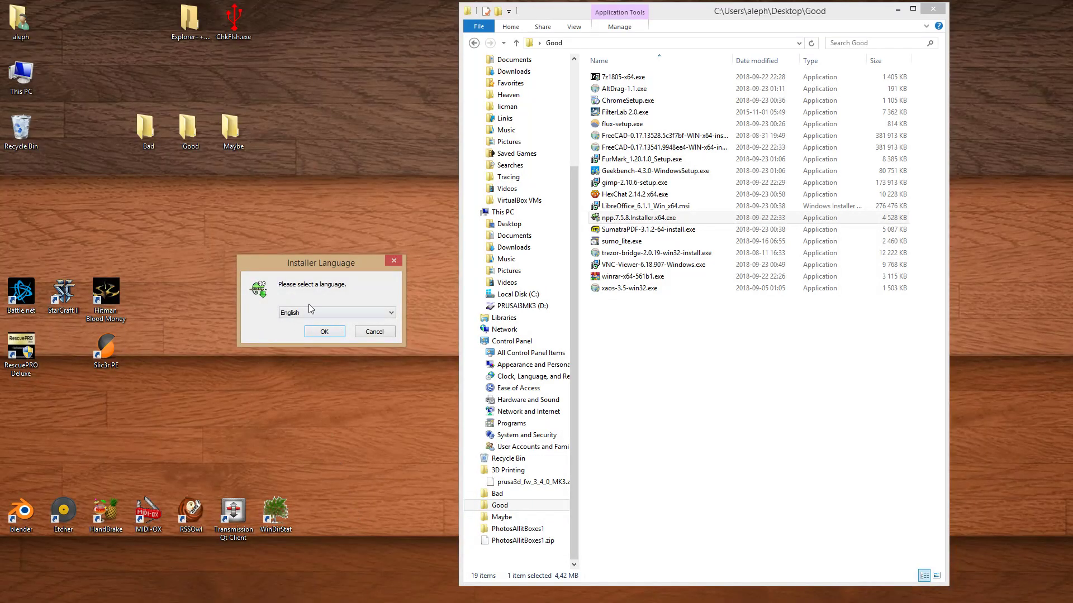
left_click(323, 333)
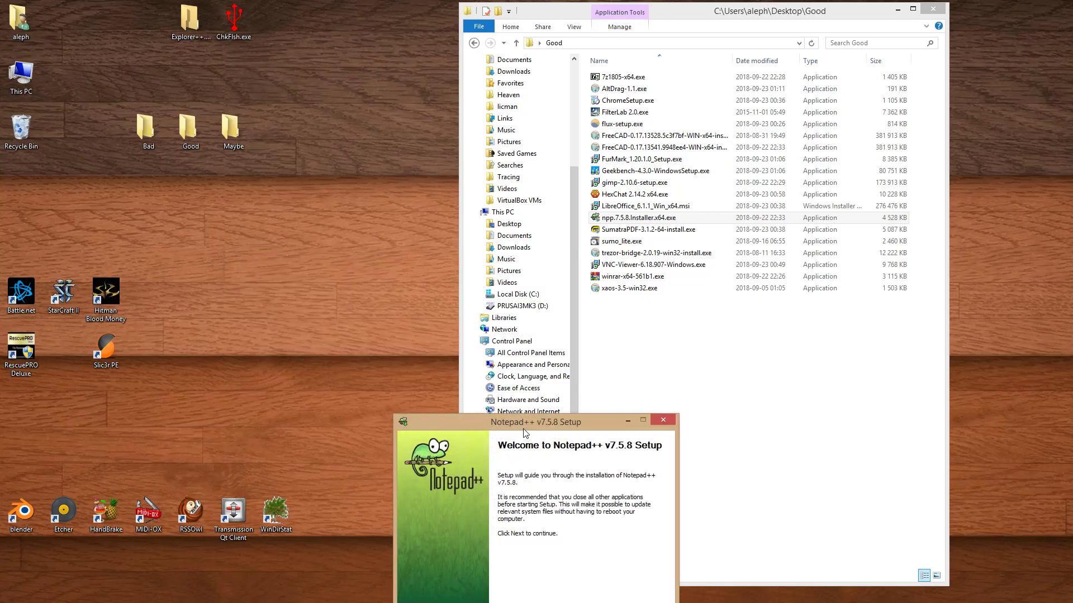
left_click_drag(526, 433, 269, 222)
left_click(349, 413)
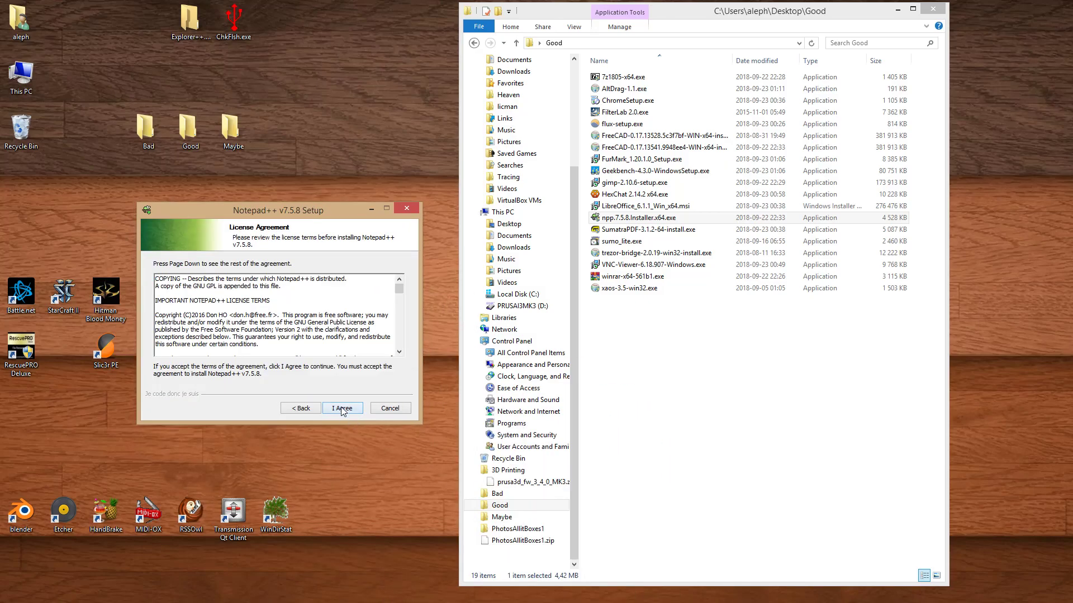
left_click(343, 410)
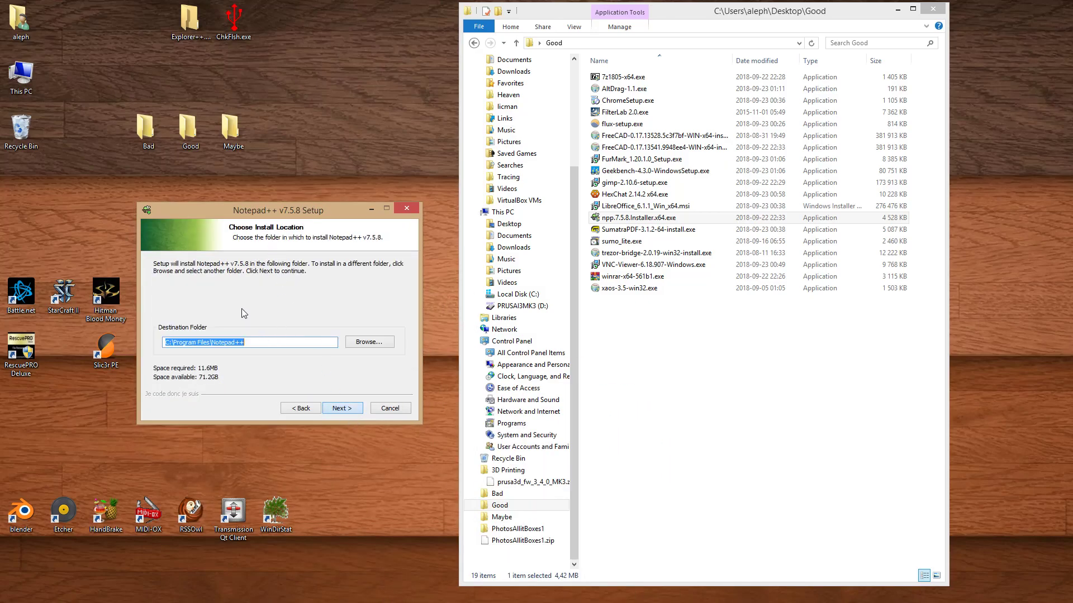
left_click(352, 408)
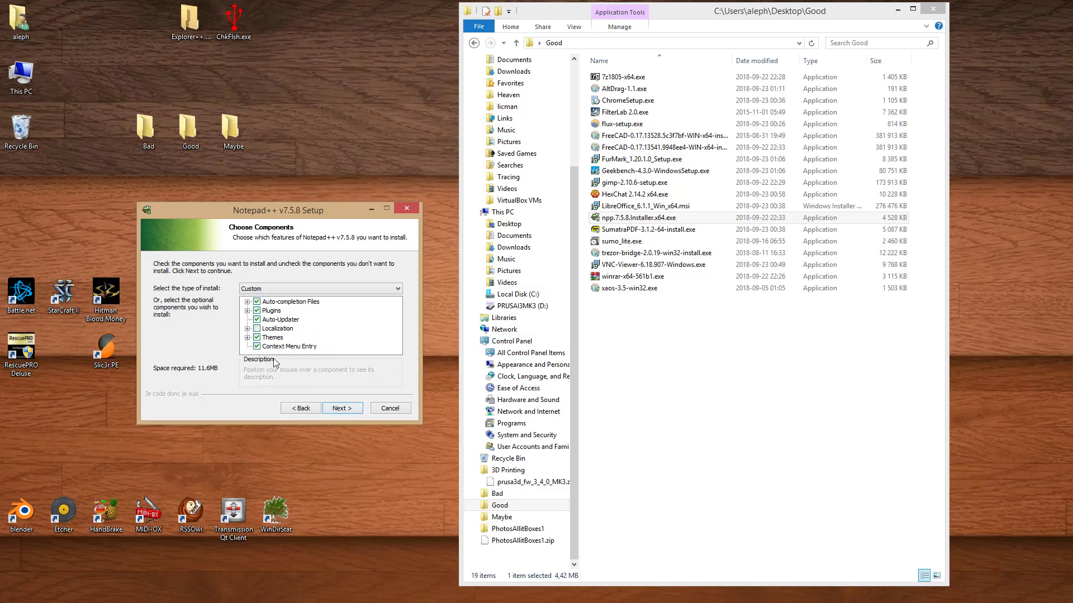
left_click(337, 411)
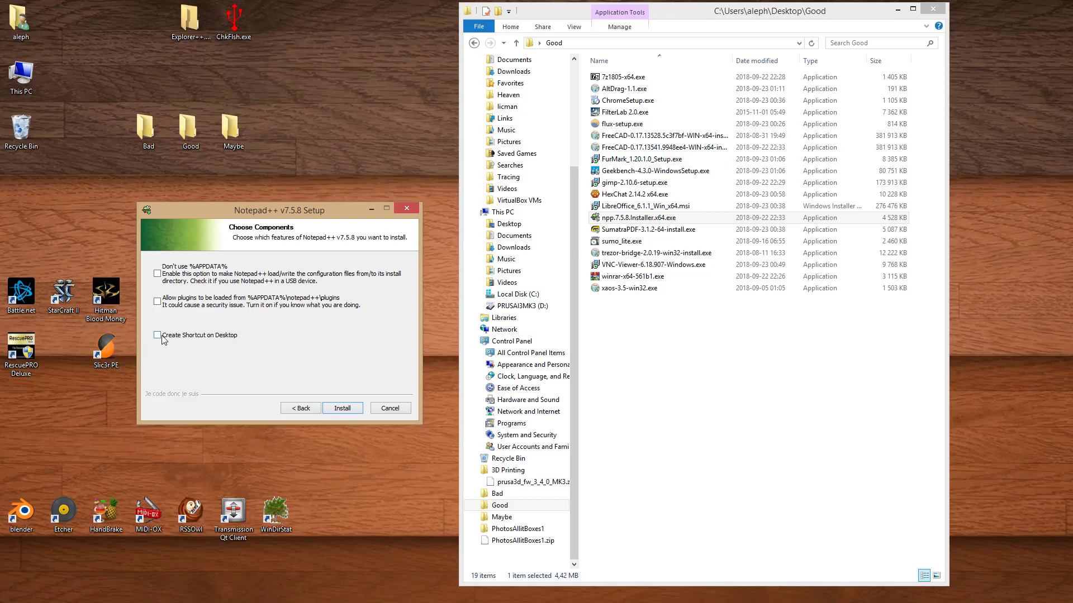
left_click(340, 407)
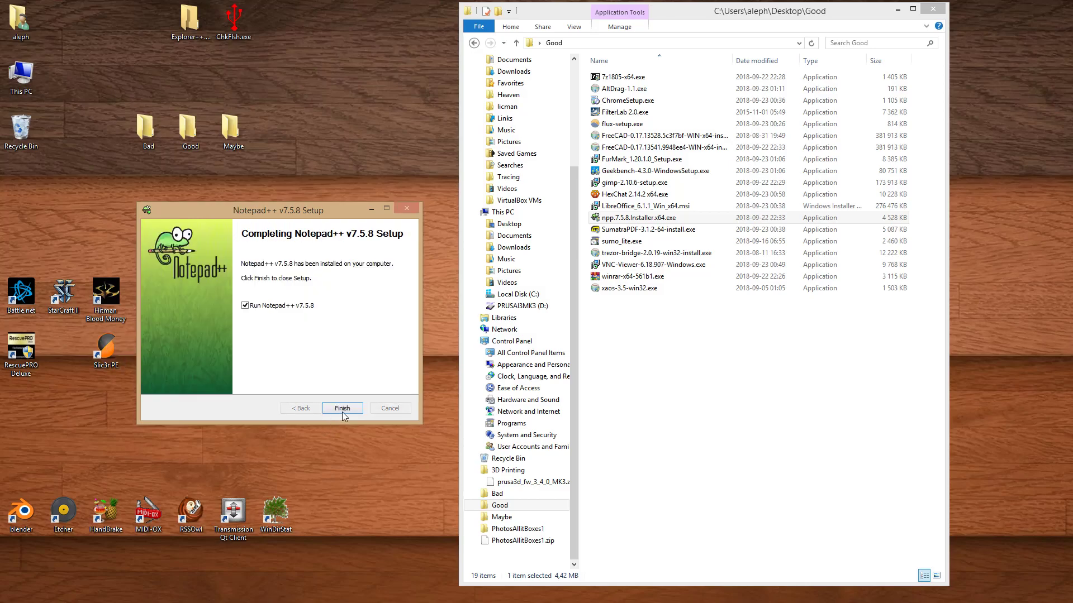
left_click(347, 411)
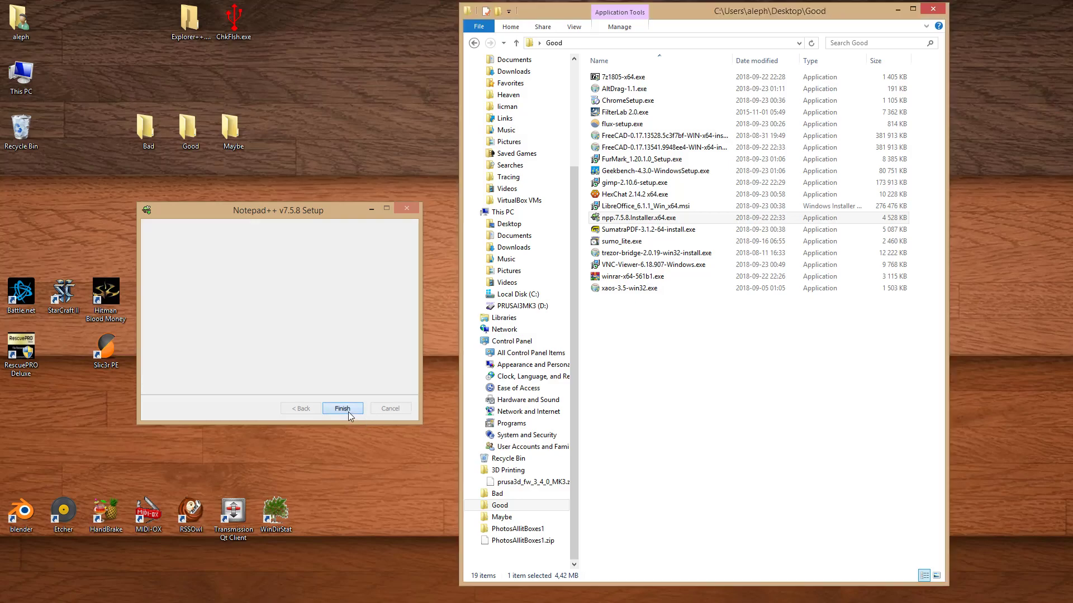
Run LibreOffice_6.1.1_Win_x64.msi with the standard installation type up to the ready-to-install page, and cancel its setup.
left_click(622, 208)
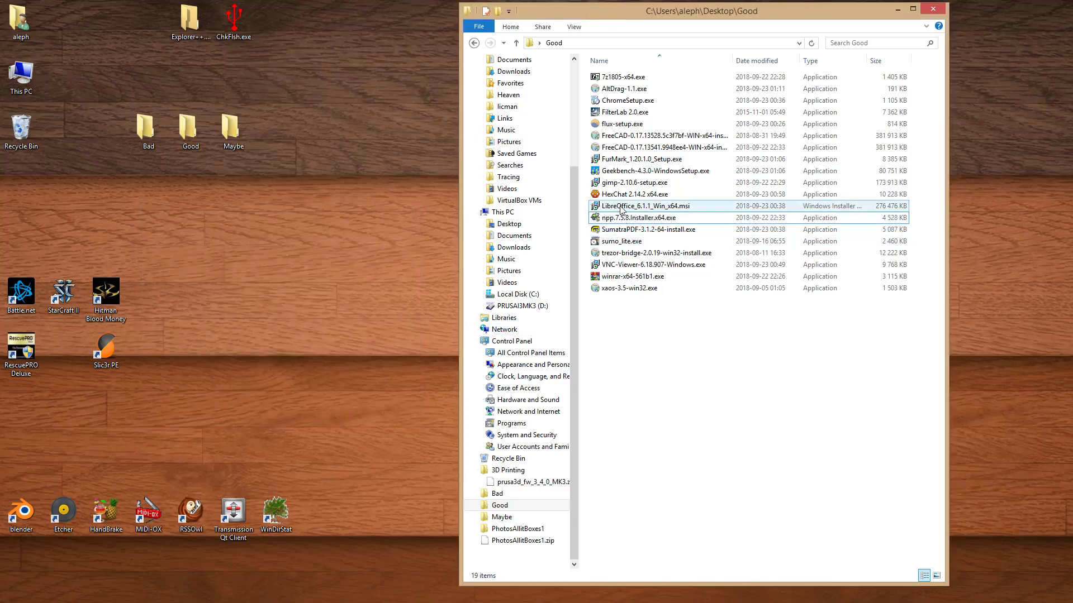
double_click(622, 207)
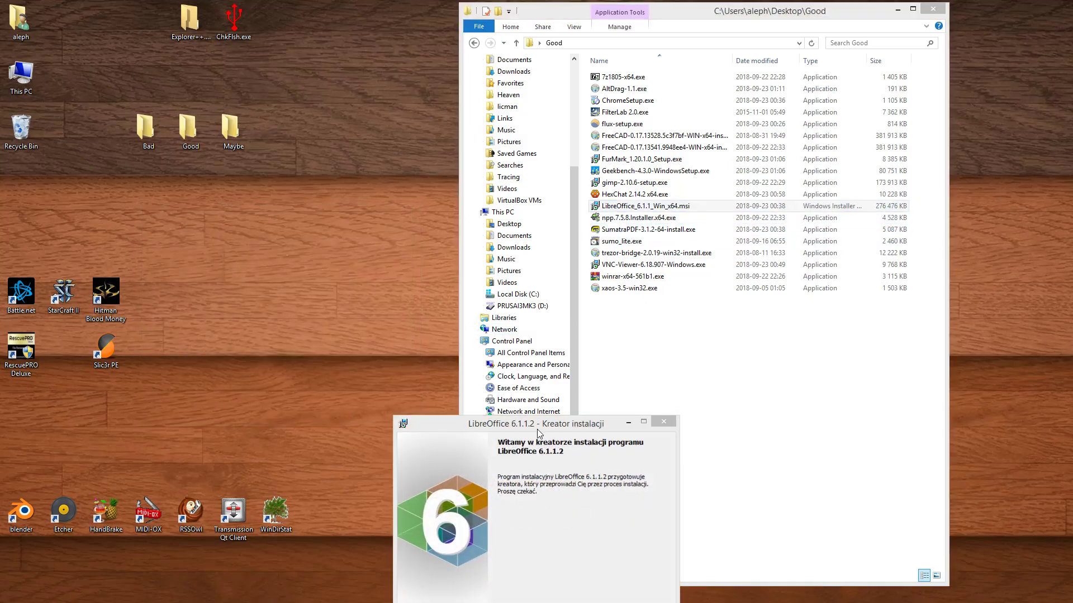
left_click_drag(533, 425, 293, 215)
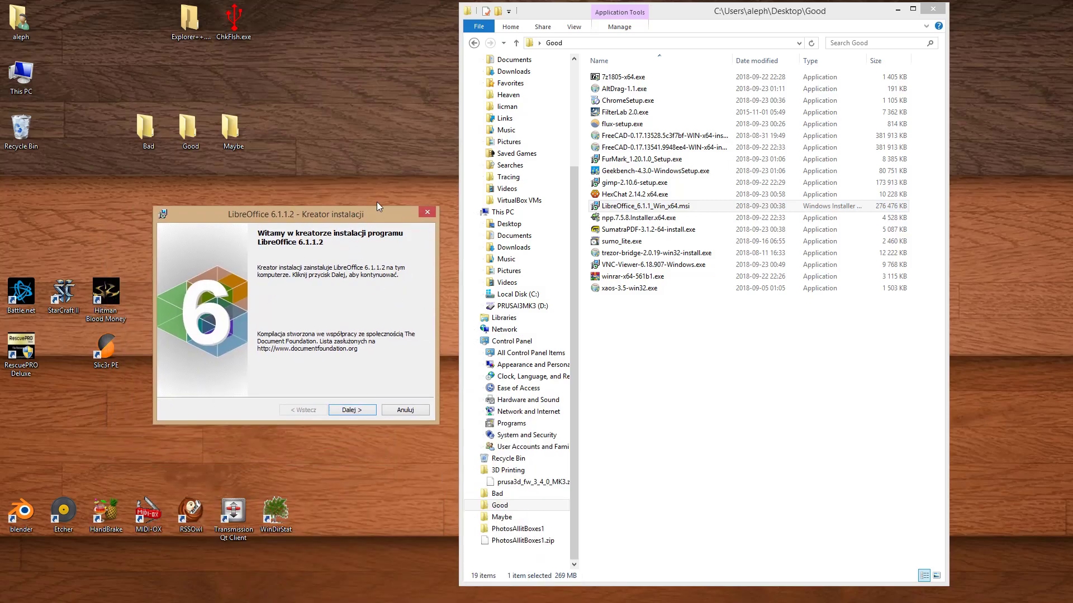
left_click(362, 410)
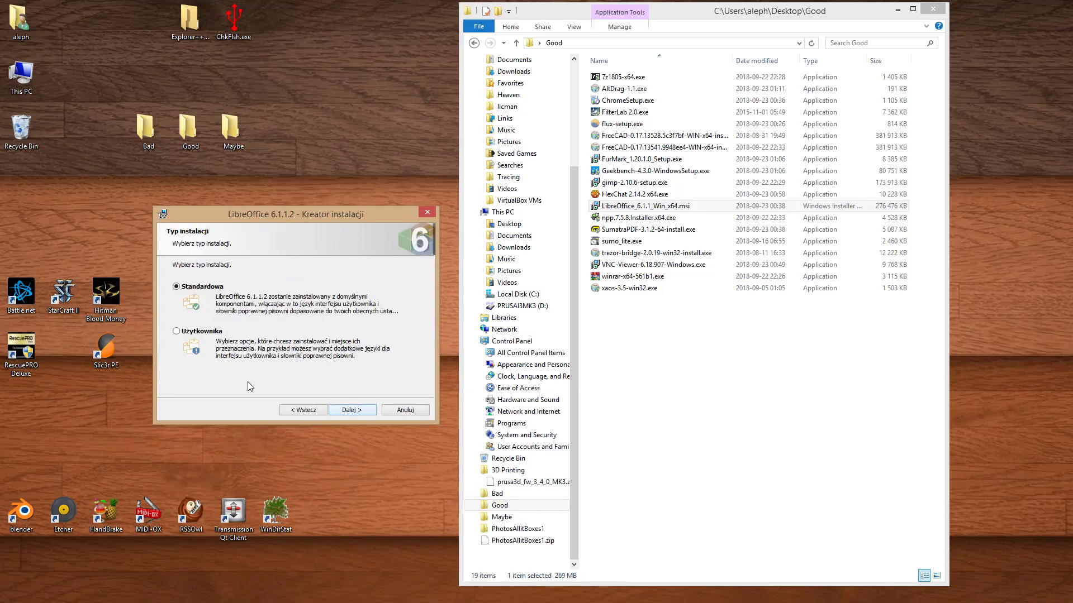
left_click(350, 411)
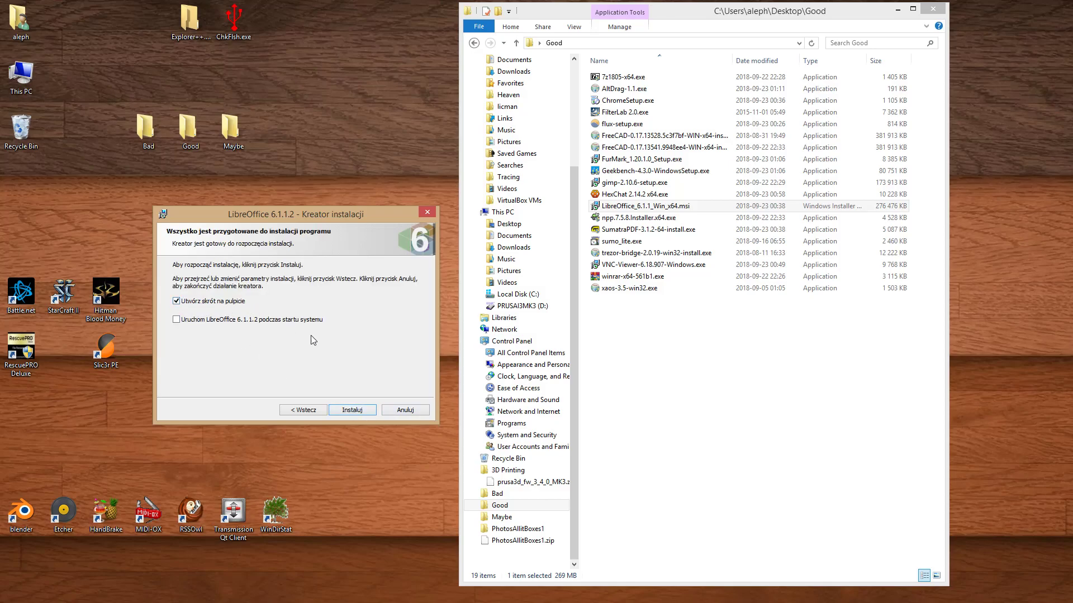
left_click(405, 410)
left_click(514, 549)
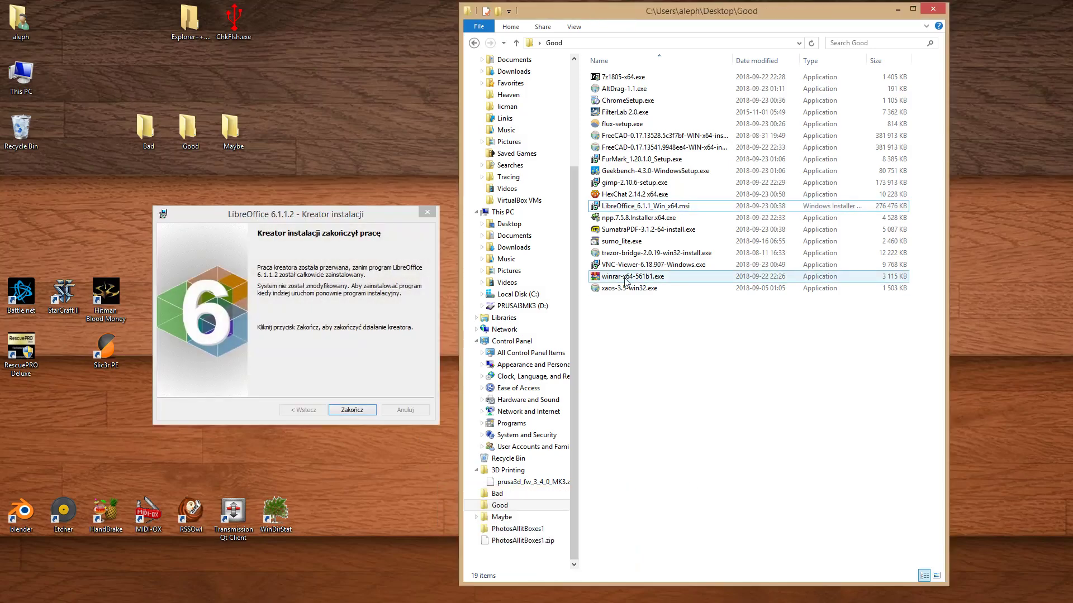
left_click(370, 409)
Move LibreOffice_6.1.1_Win_x64.msi from the Good folder to the Bad folder and open Bad.
left_click(660, 206)
left_click_drag(656, 206, 498, 494)
left_click(497, 493)
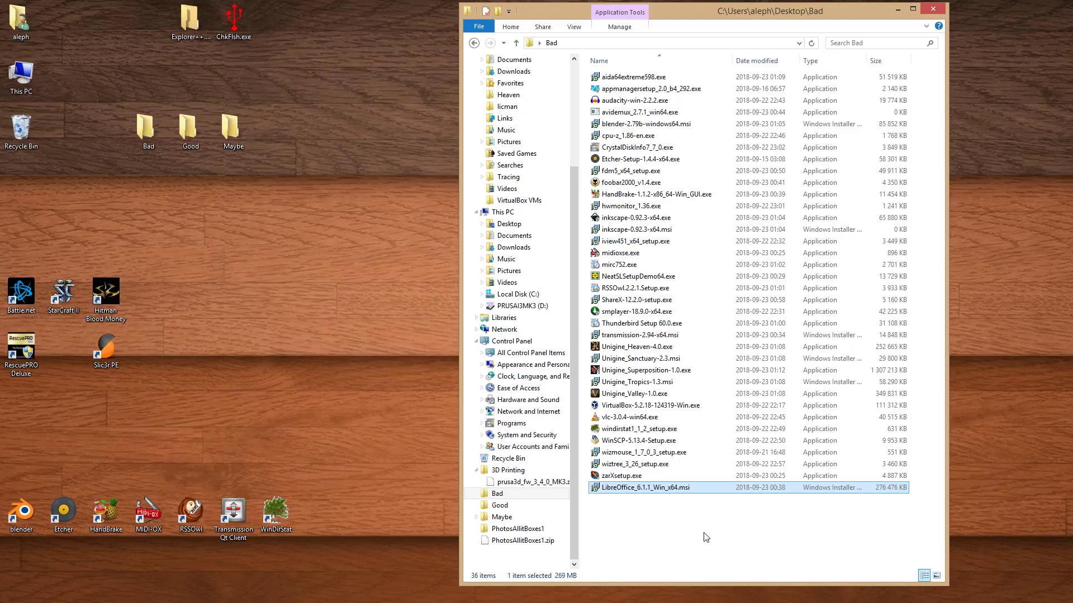
Return to the Good folder, run winrar-x64-561b1.exe, skim its license agreement, and install WinRAR to C:\Program Files\WinRAR.
left_click(511, 505)
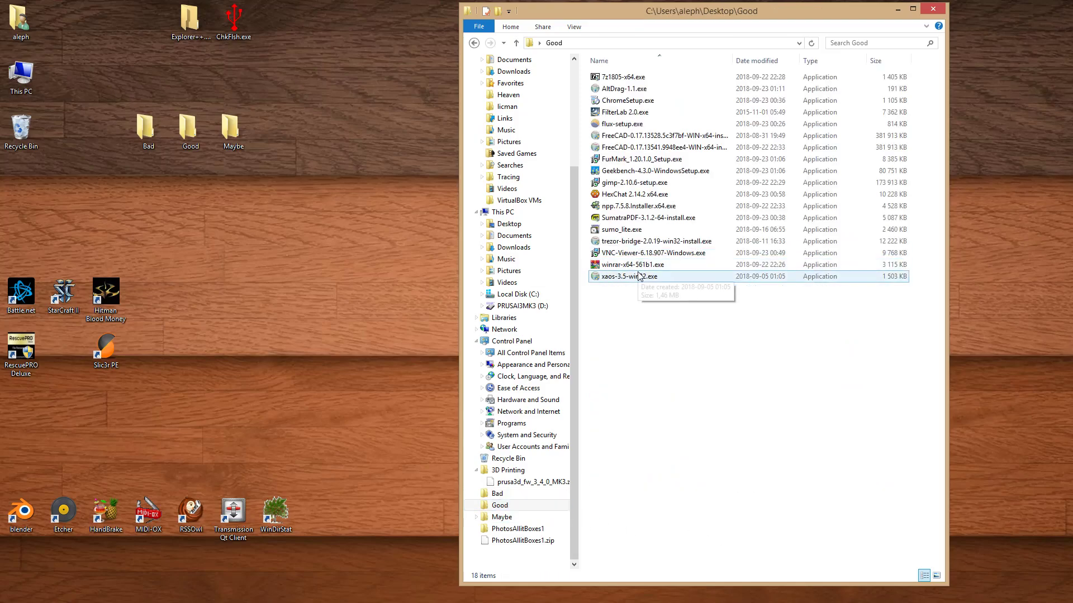
left_click(637, 265)
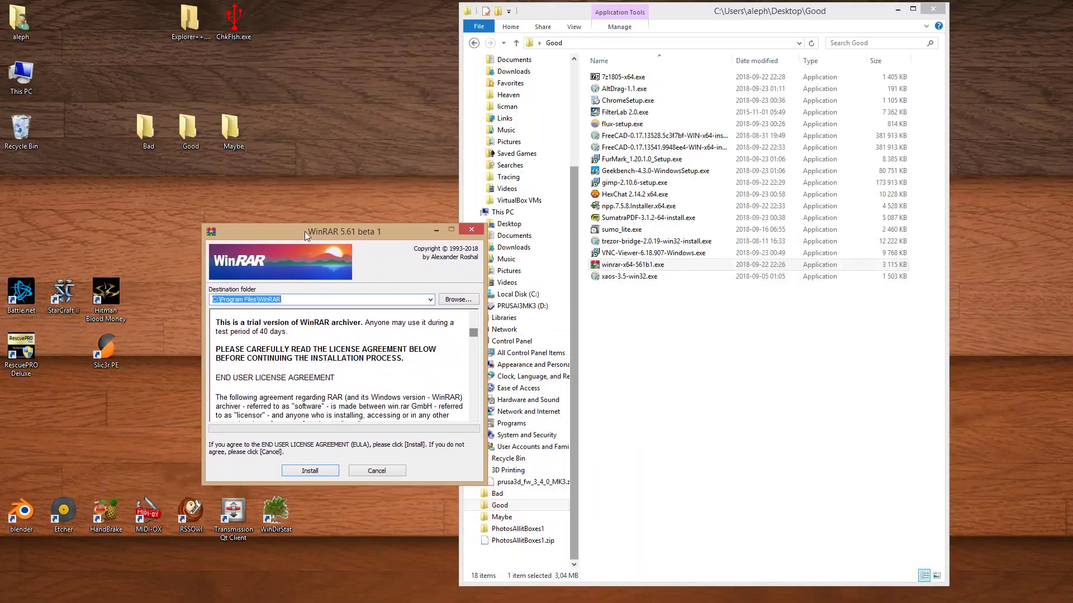
left_click_drag(304, 231, 260, 197)
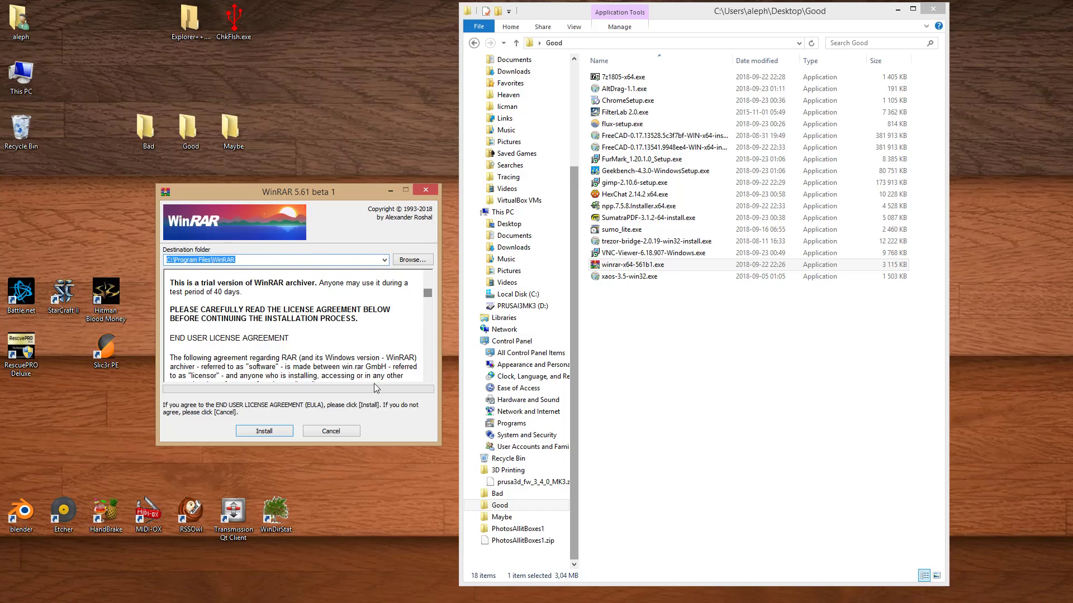
left_click_drag(429, 293, 428, 349)
scroll(416, 332, "up", 15)
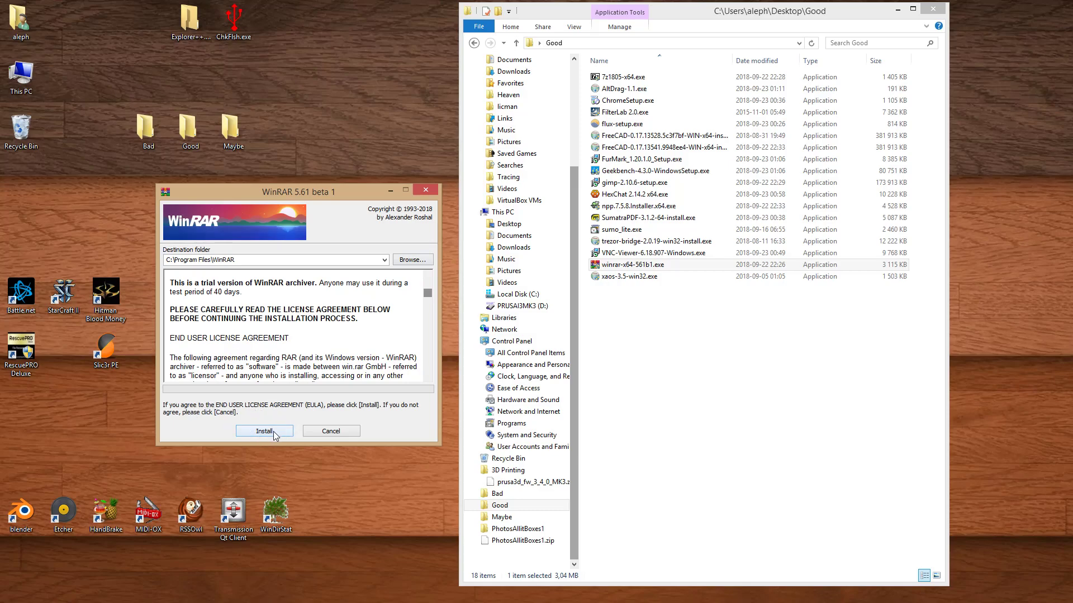
left_click(274, 432)
Accept WinRAR's file association and shell integration options, finish its setup, and close the WinRAR Start Menu folder window.
left_click_drag(498, 409, 276, 208)
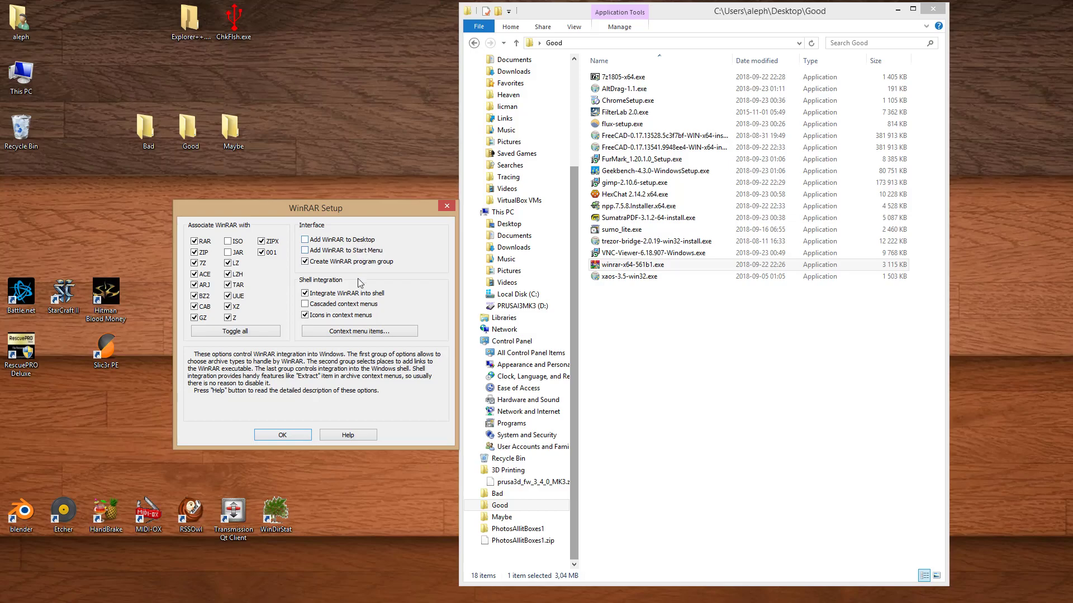
left_click(322, 294)
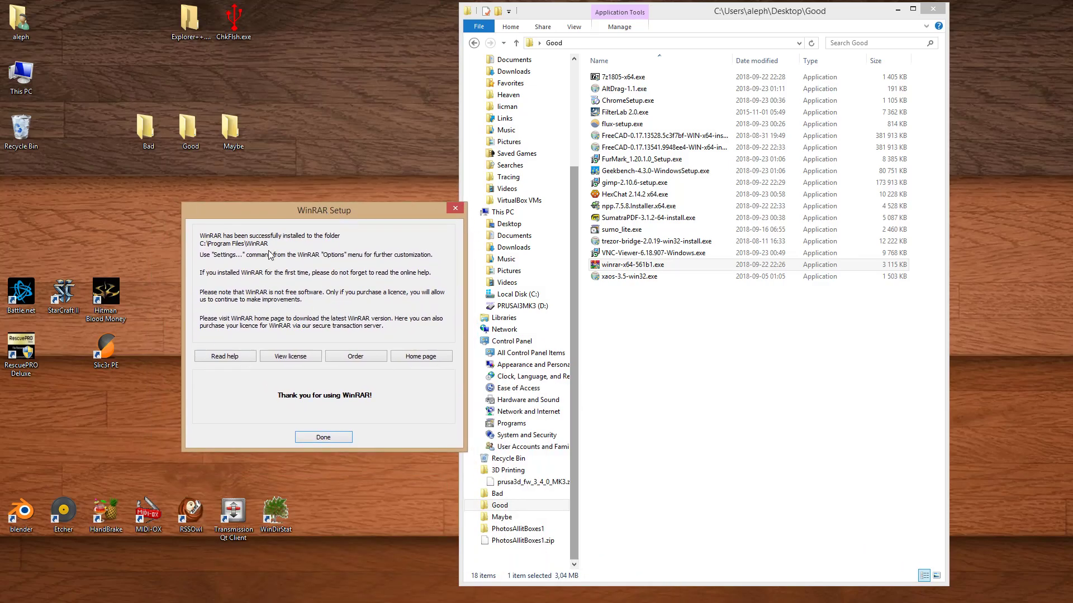
left_click(342, 439)
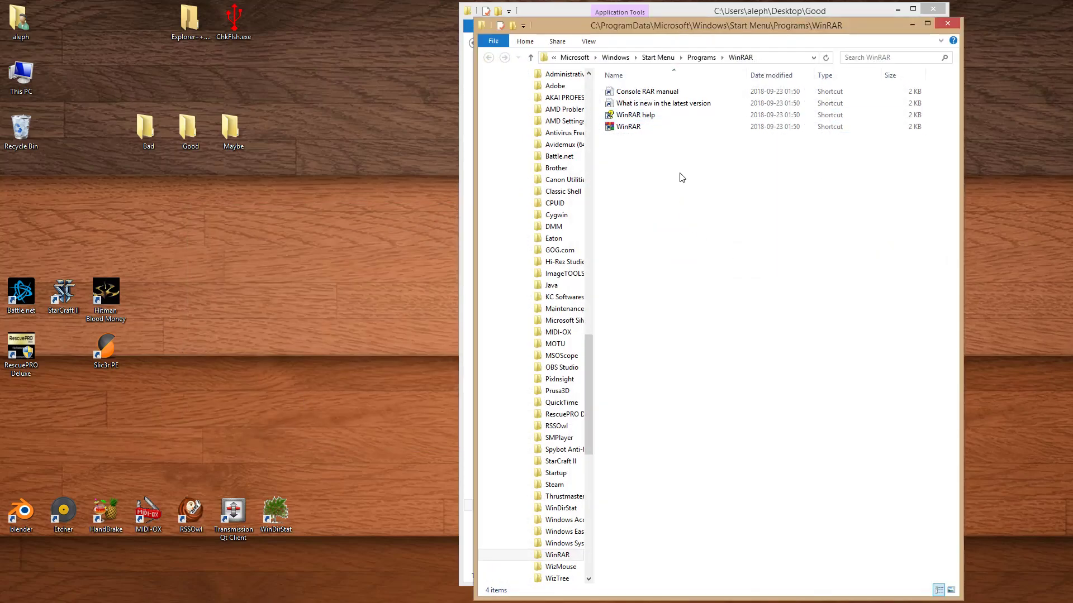
left_click_drag(928, 26, 668, 32)
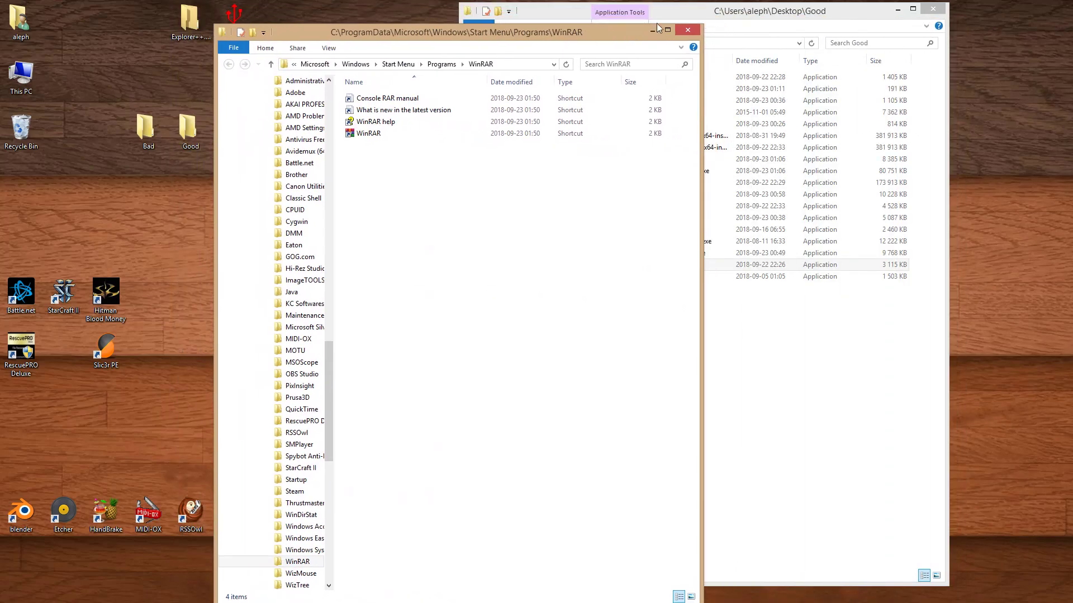
left_click(695, 32)
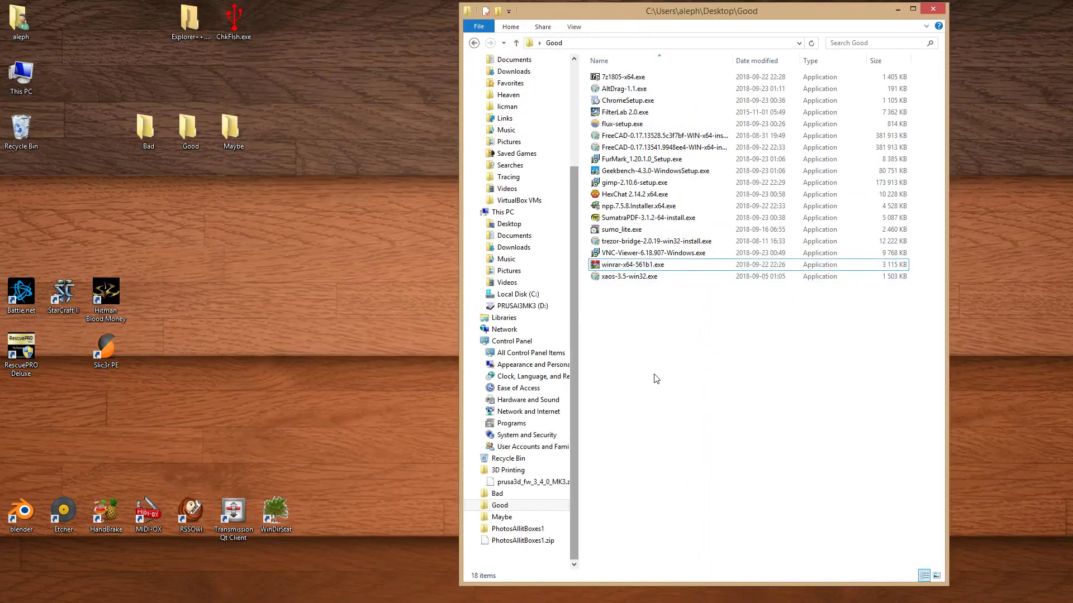
Install TREZOR Bridge from trezor-bridge-2.0.19-win32-install.exe to C:\Program Files (x86)\TREZOR Bridge, and dismiss the Program Compatibility Assistant for Explorer++.
left_click(632, 241)
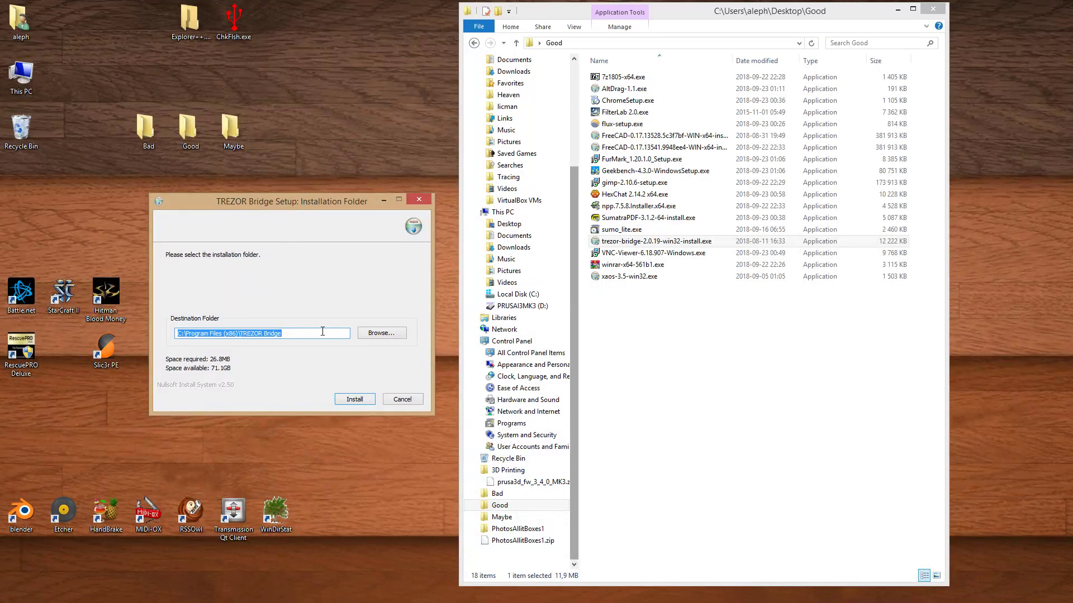
left_click(283, 334)
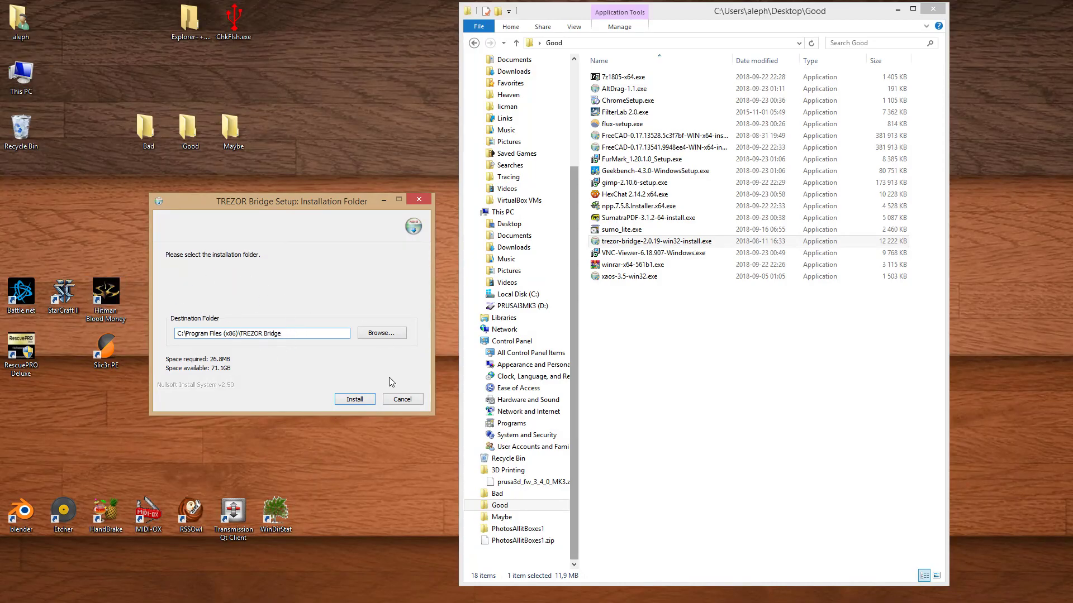
left_click(354, 400)
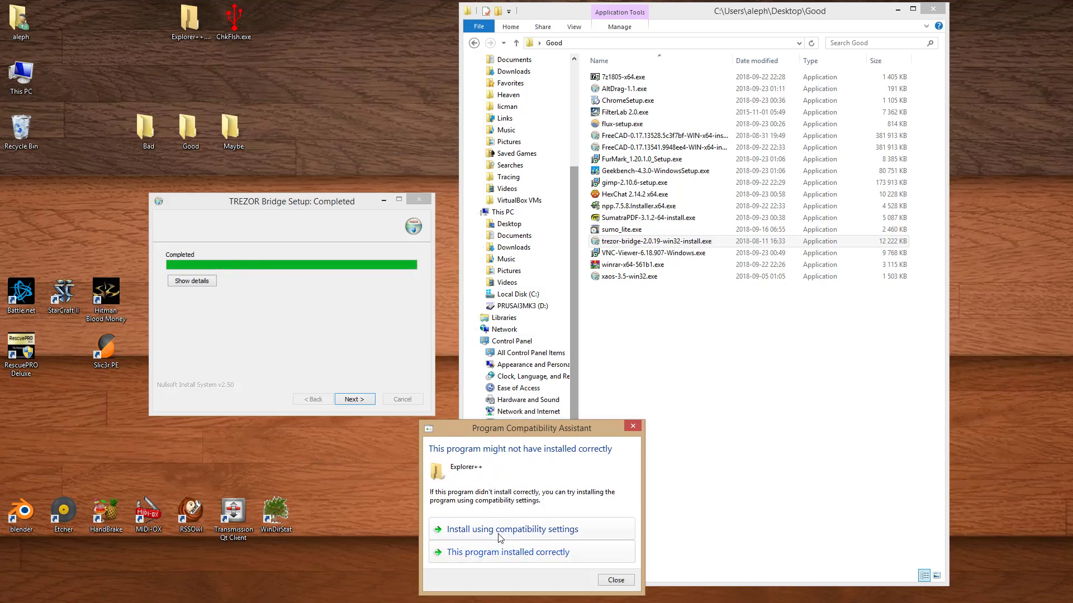
left_click(615, 581)
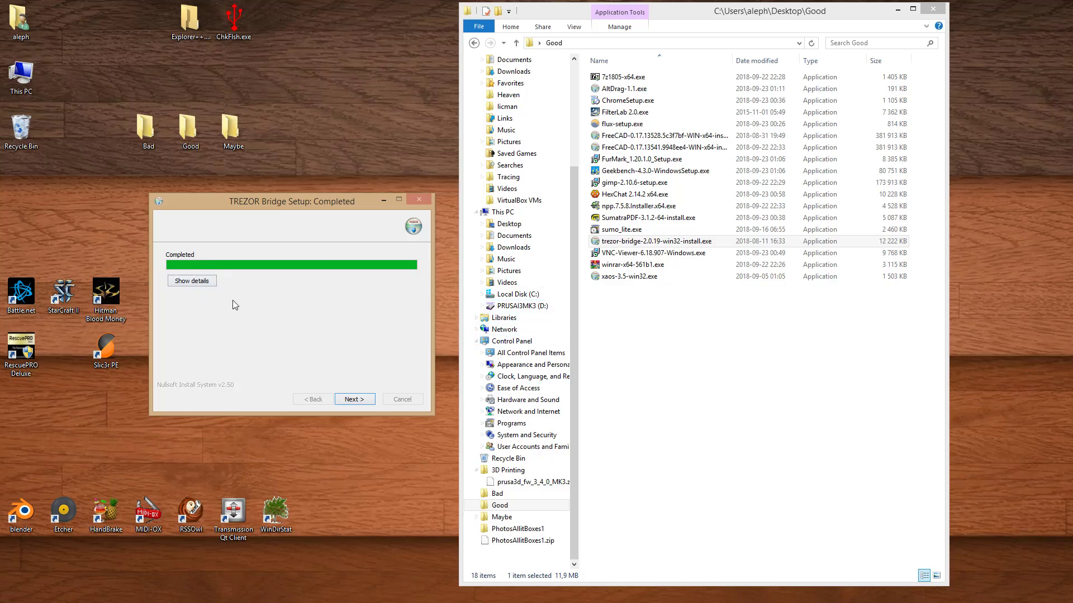
left_click(359, 400)
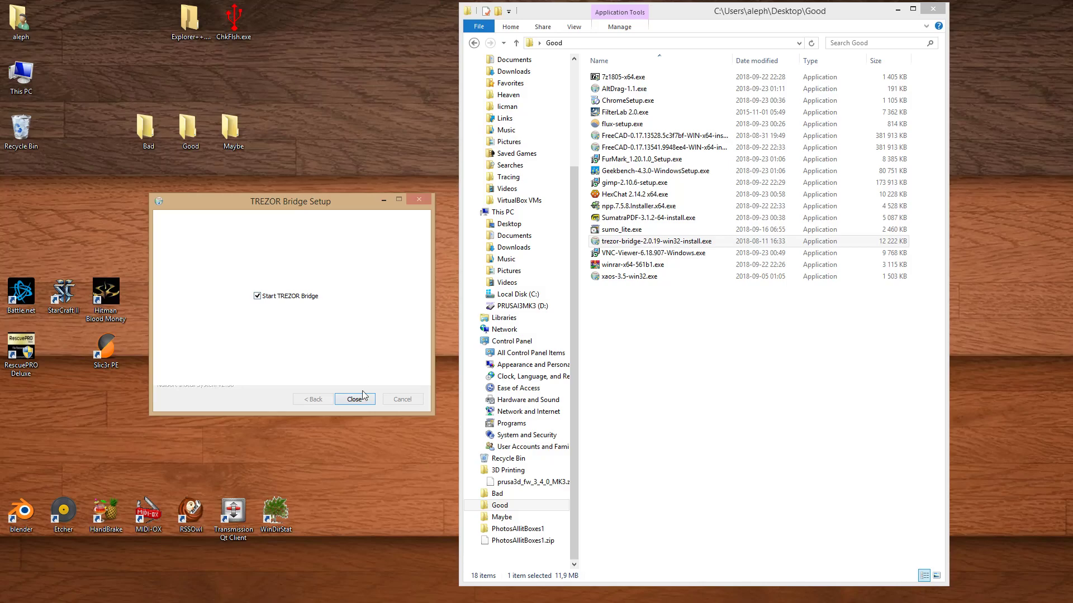
left_click(342, 400)
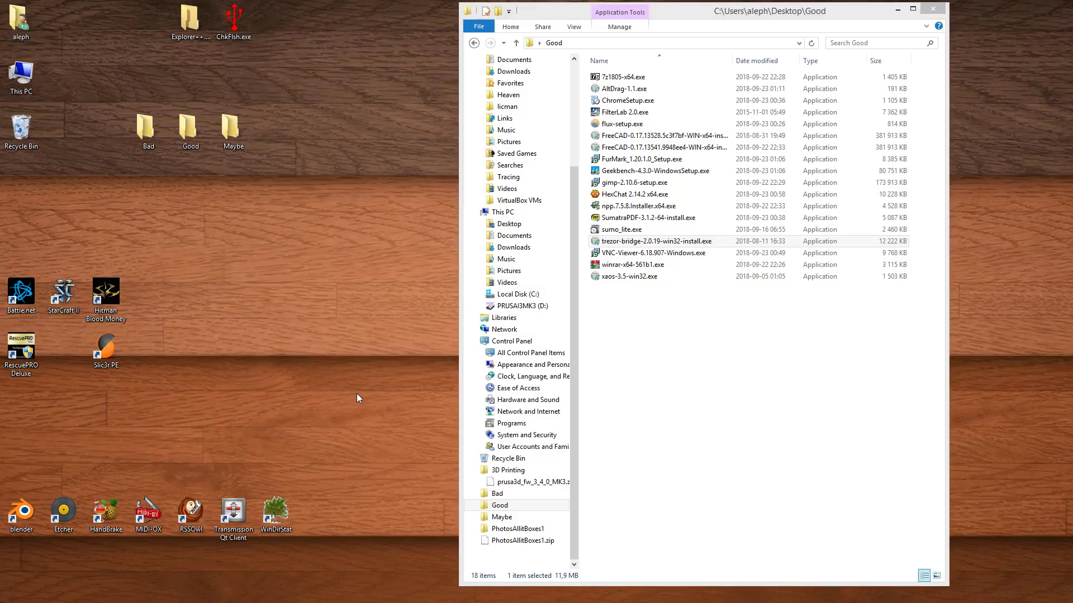
Install GIMP with gimp-2.10.6-setup.exe in English without customizing it, and finish its setup.
left_click(710, 418)
double_click(645, 217)
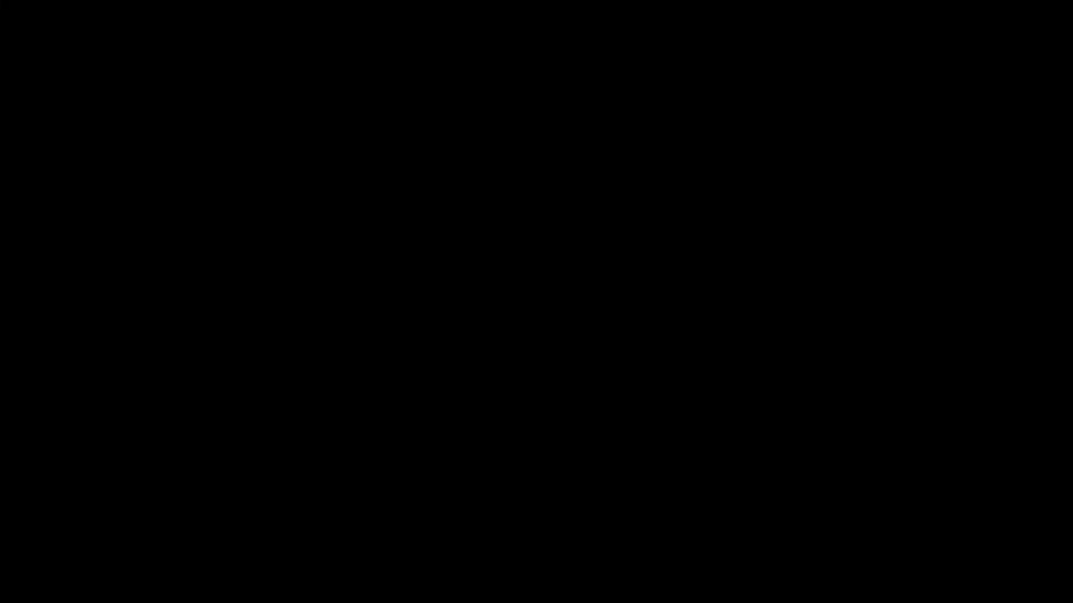
double_click(627, 181)
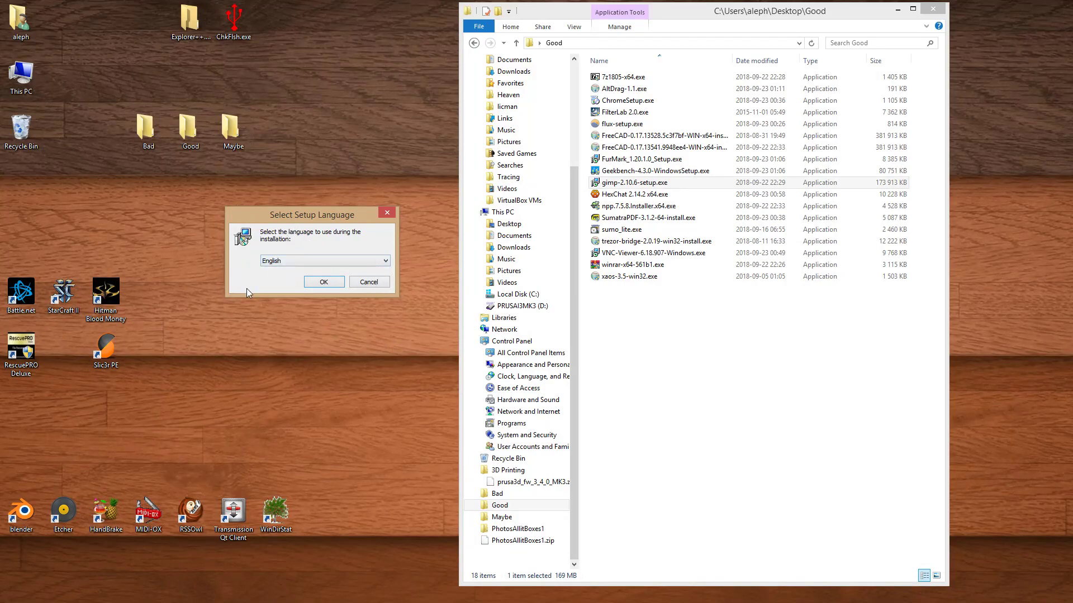
left_click(324, 282)
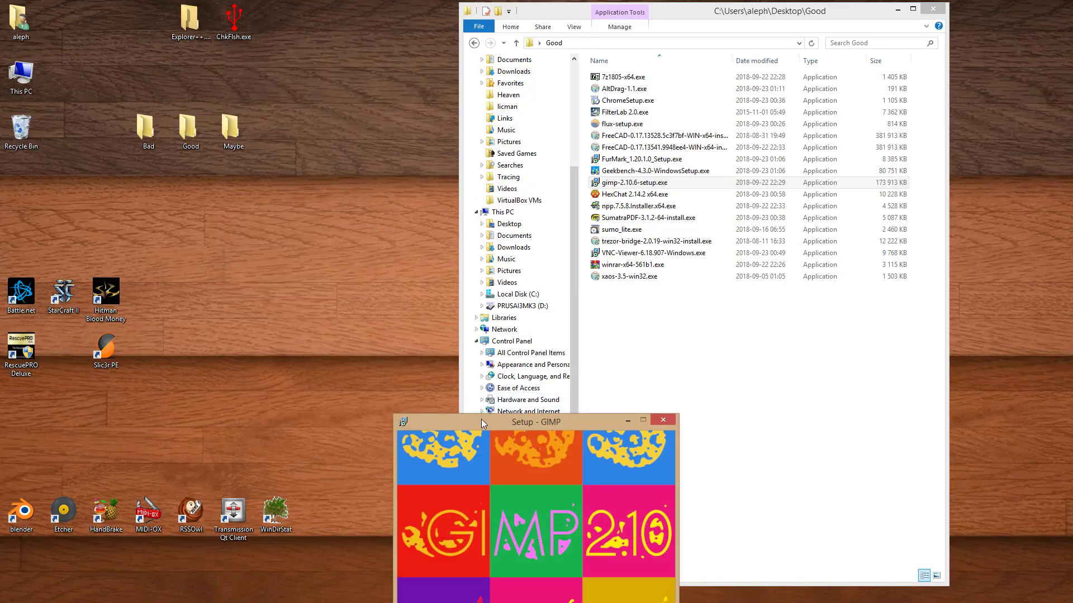
left_click_drag(238, 205, 257, 206)
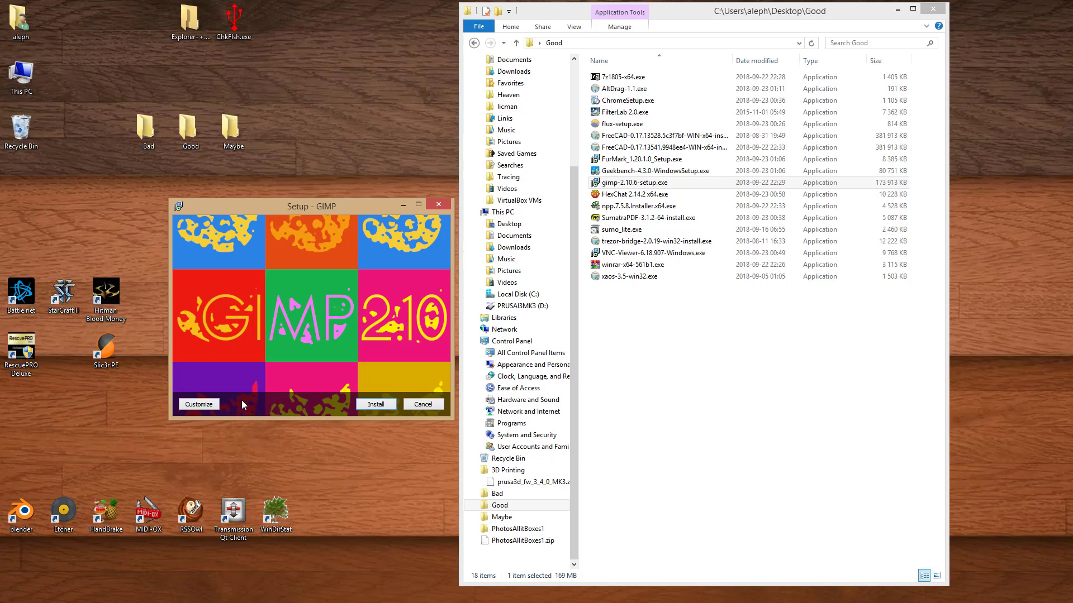
left_click(374, 406)
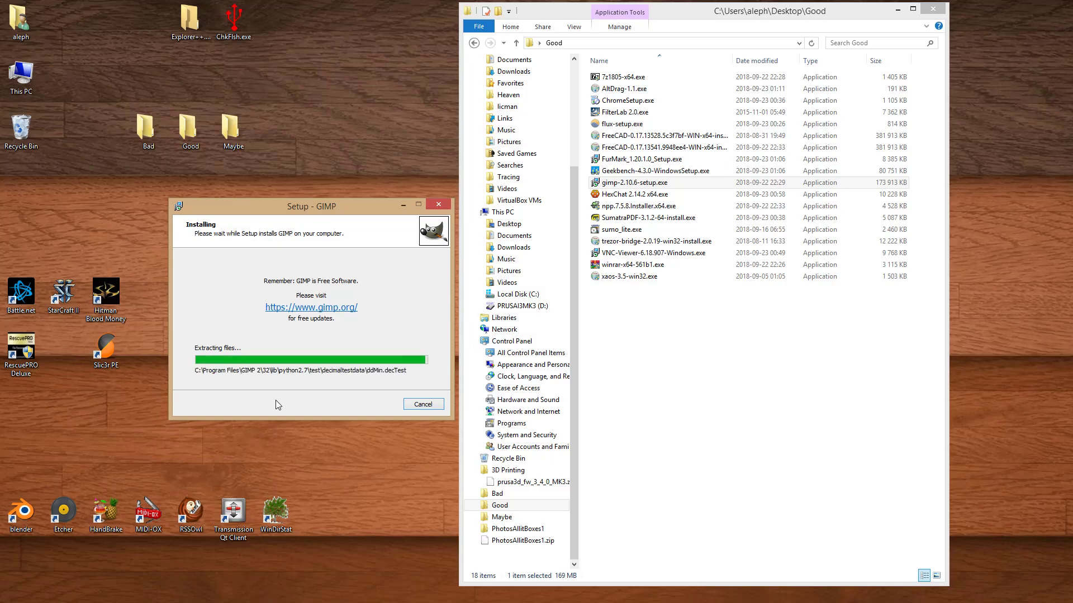
left_click(382, 404)
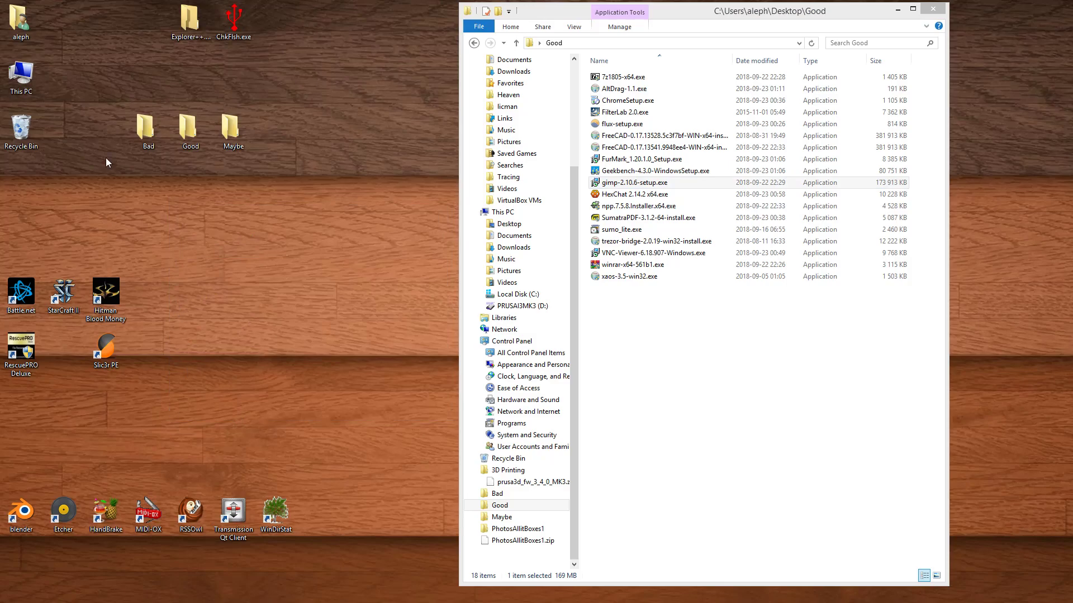
Install Geekbench 4 from Geekbench-4.3.0-WindowsSetup.exe to C:\Program Files (x86)\Geekbench 4 with the default Start Menu folder, and finish the wizard.
left_click(641, 318)
double_click(642, 173)
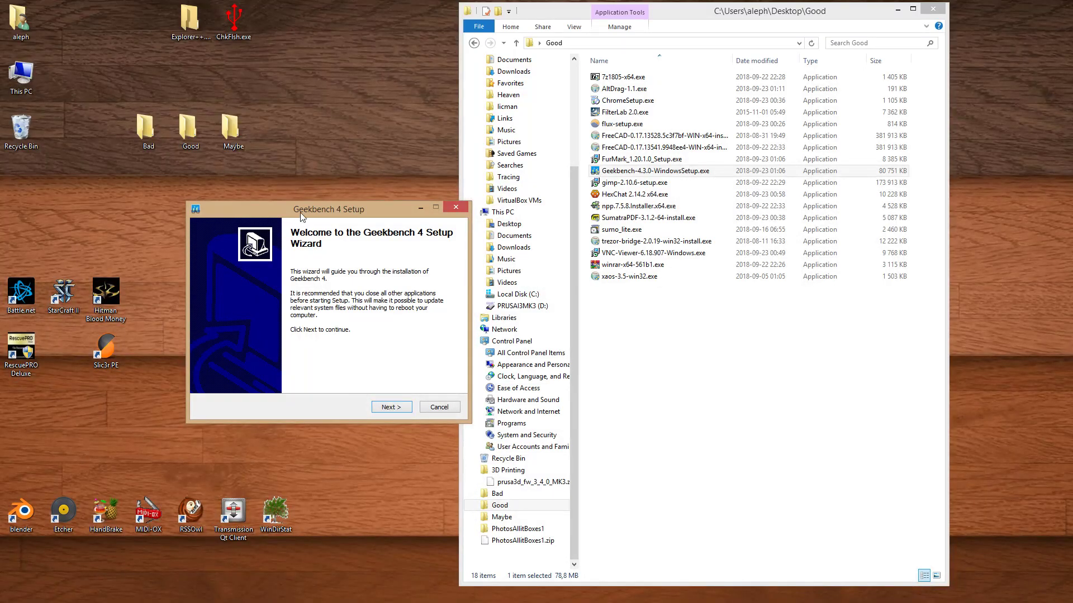
left_click_drag(300, 212, 280, 202)
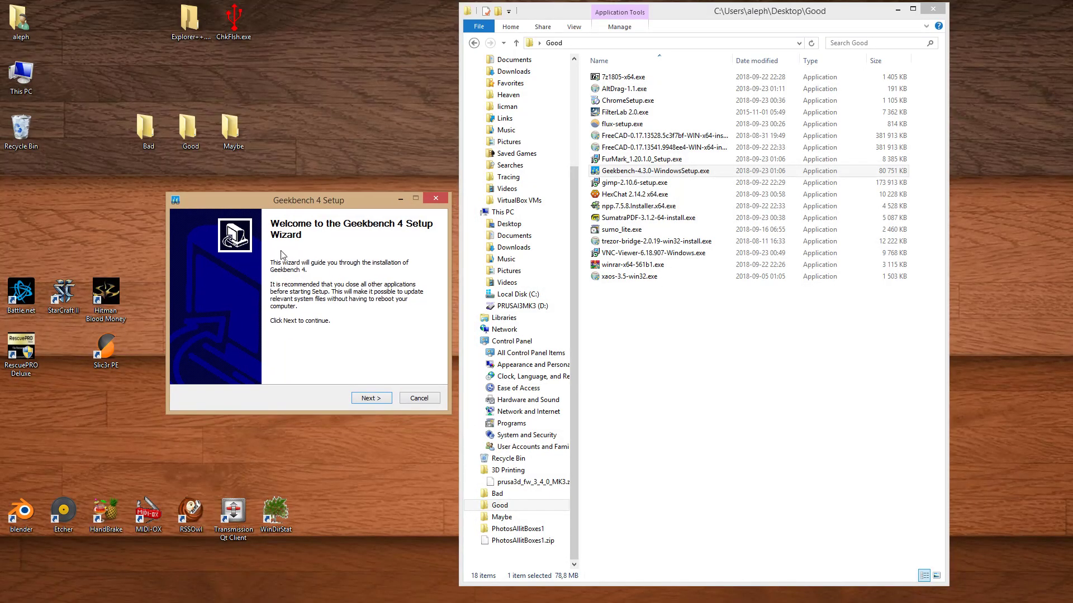
left_click(384, 401)
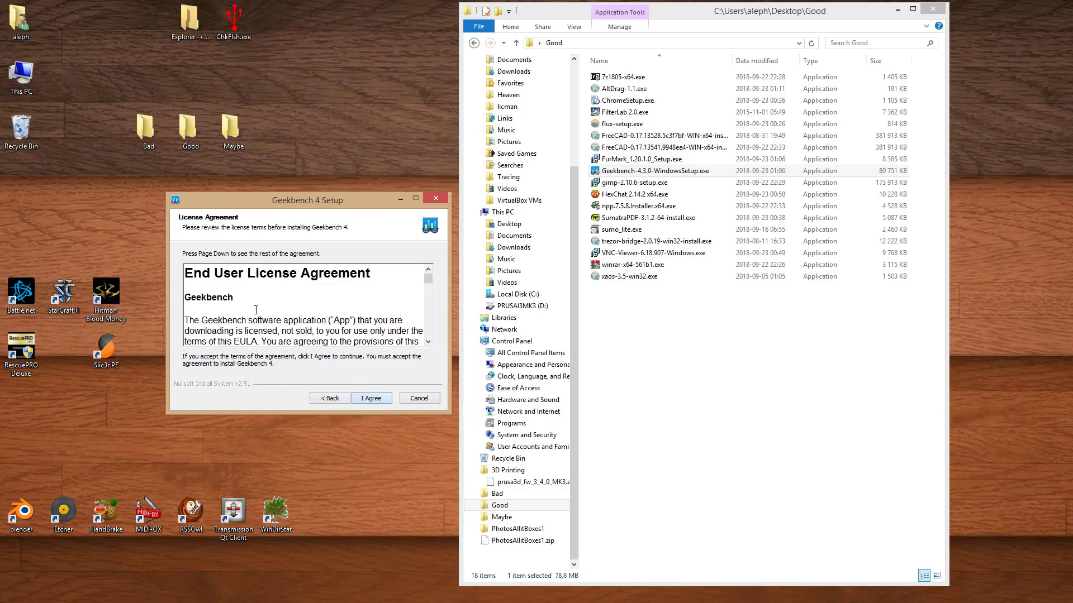
left_click(371, 400)
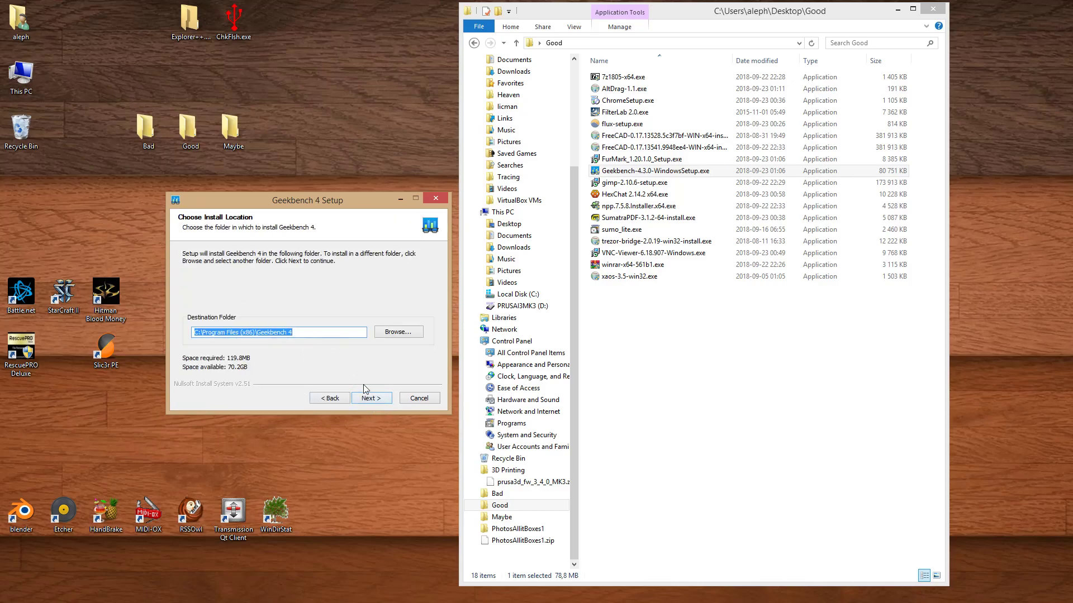
left_click(377, 403)
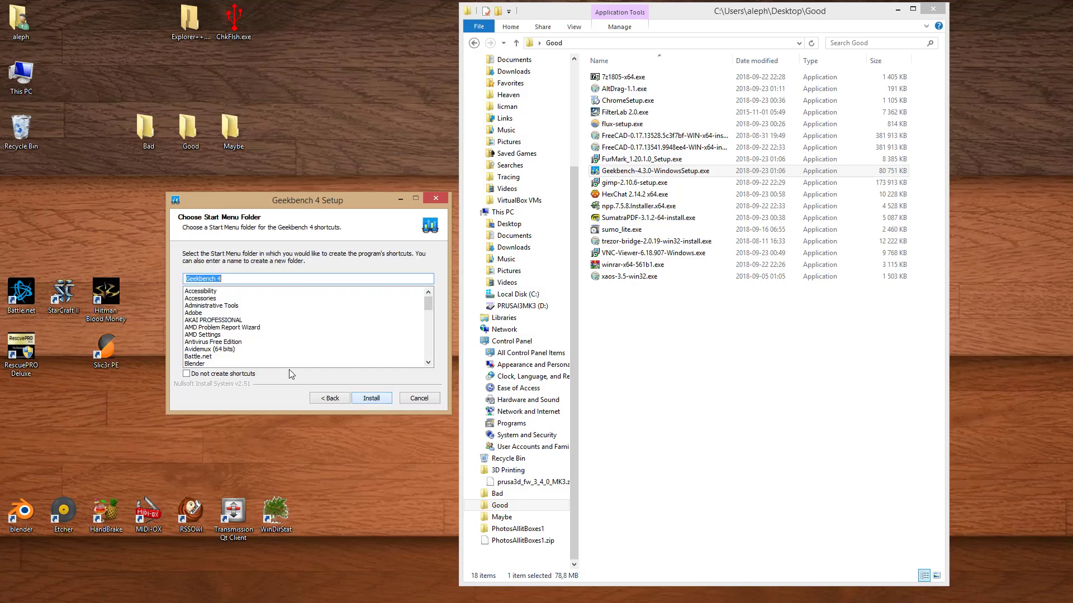
left_click(374, 401)
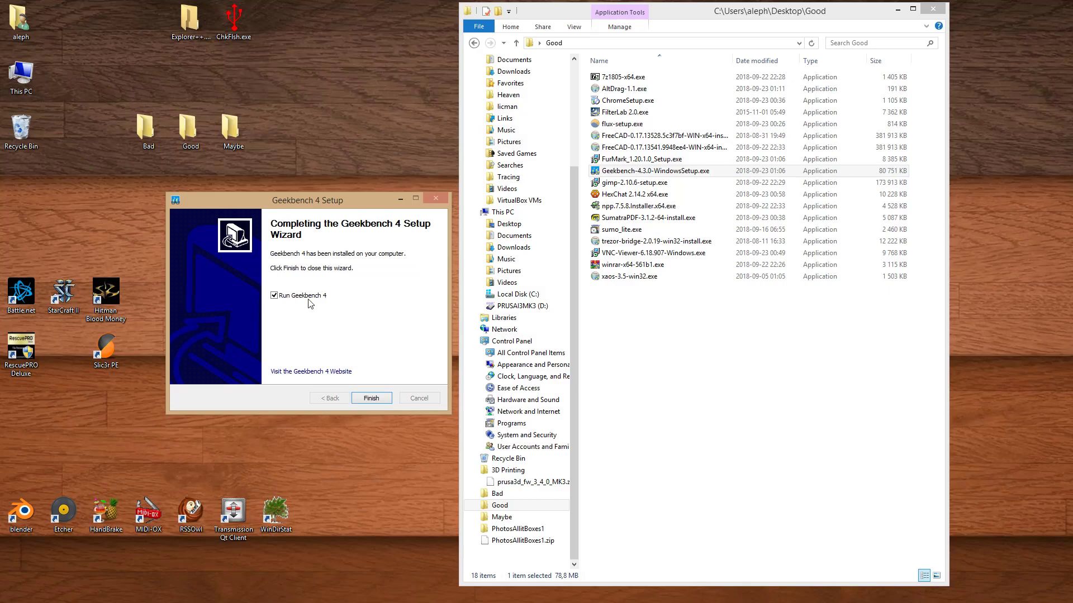
left_click(370, 398)
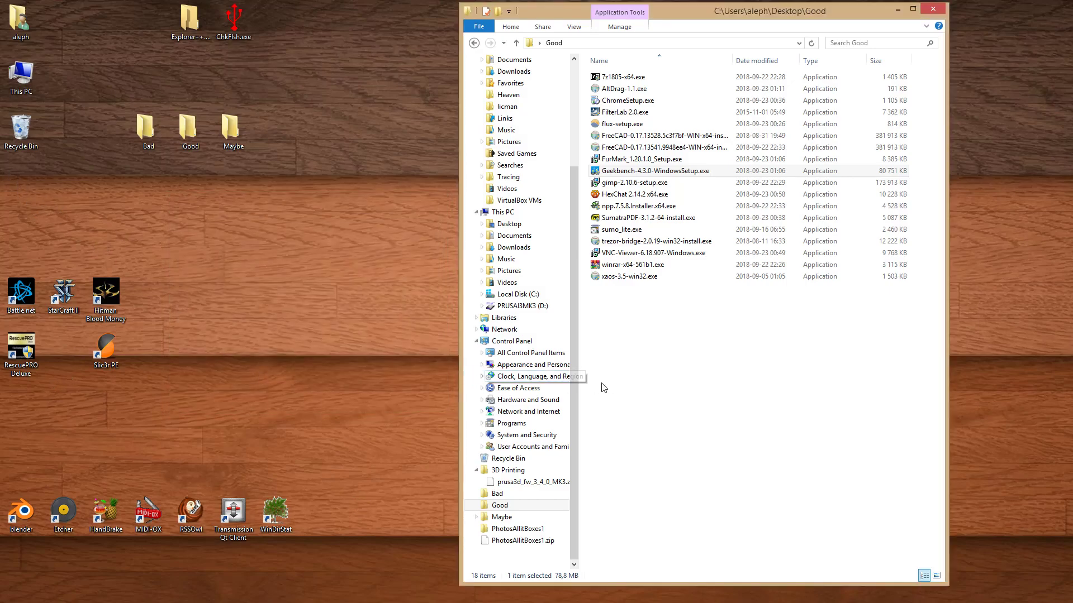
Install f.lux from flux-setup.exe, accepting its license agreement and postponing the computer restart.
left_click(625, 174, "ctrl")
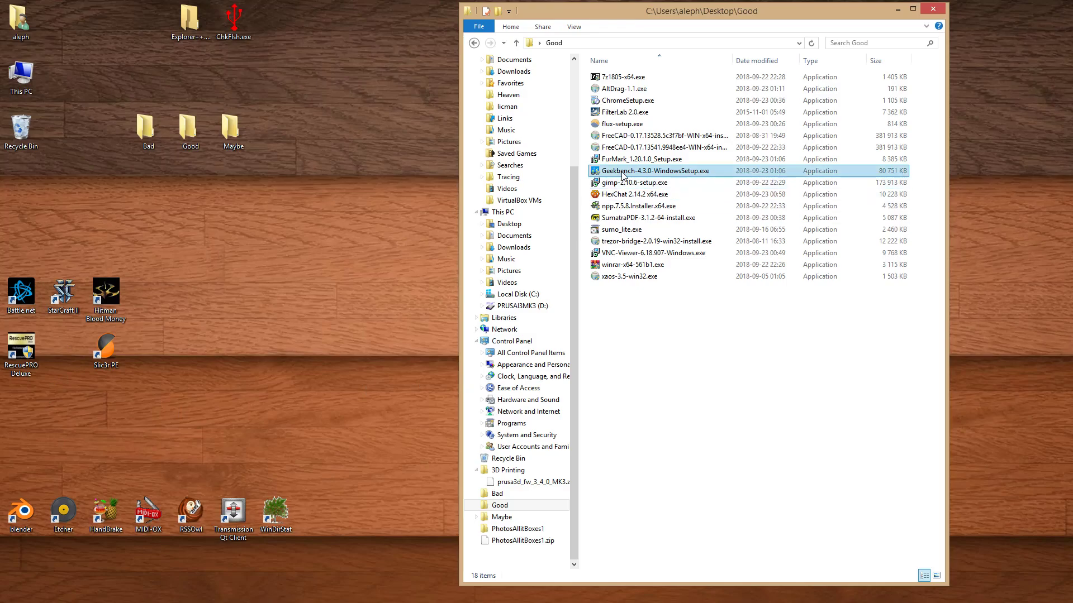
double_click(633, 126)
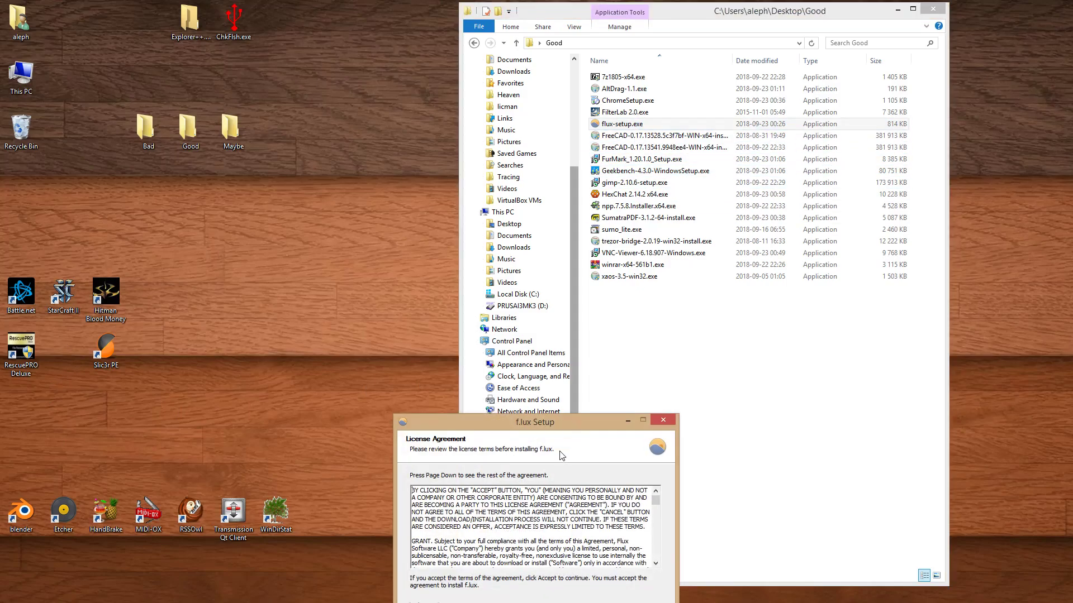
left_click_drag(344, 297, 317, 214)
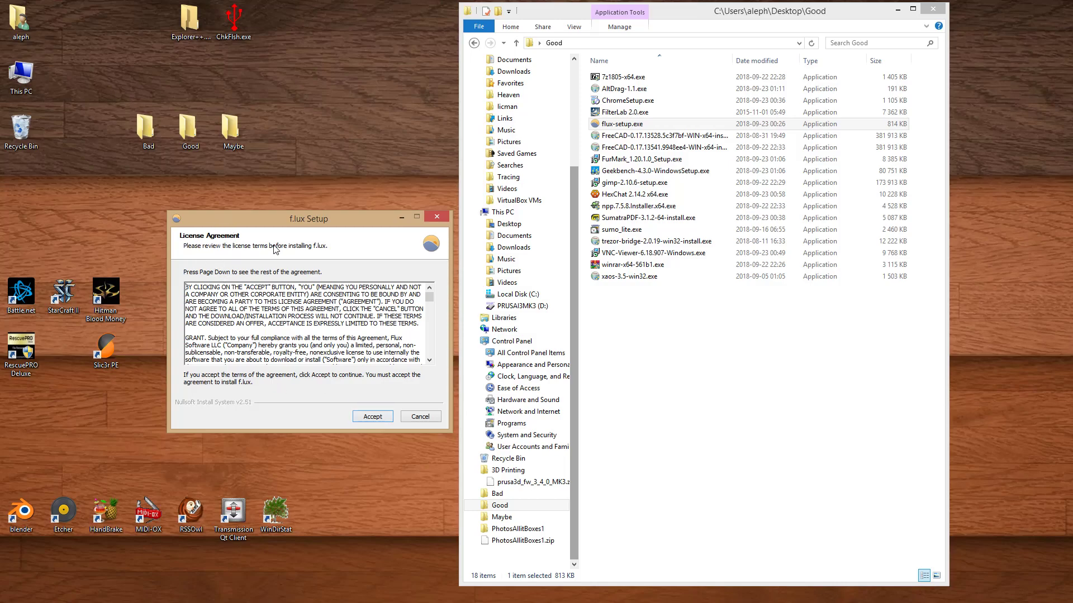
left_click(361, 415)
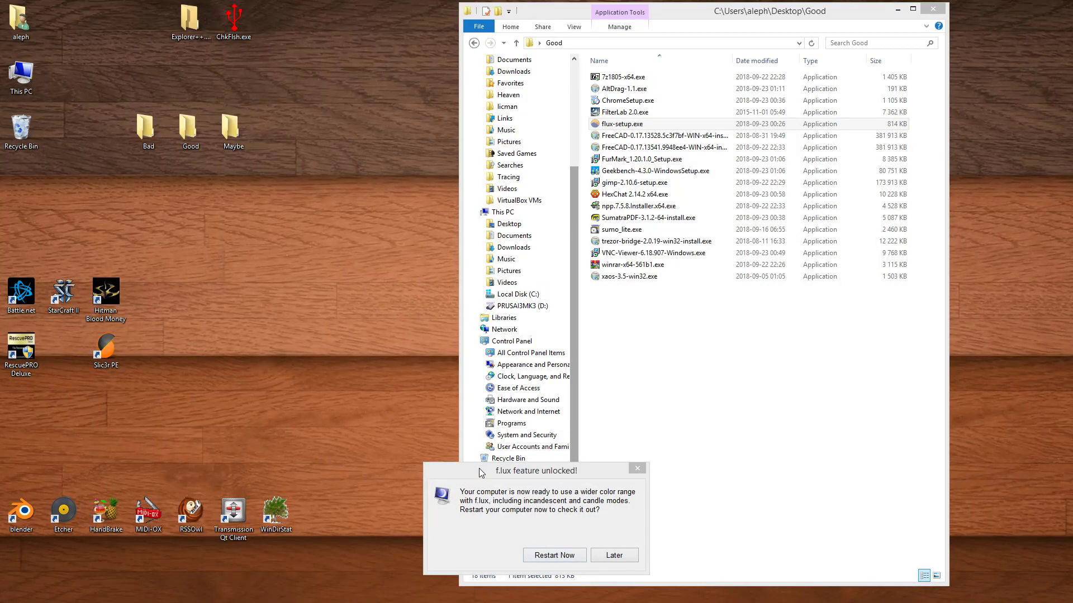
left_click_drag(478, 468, 226, 223)
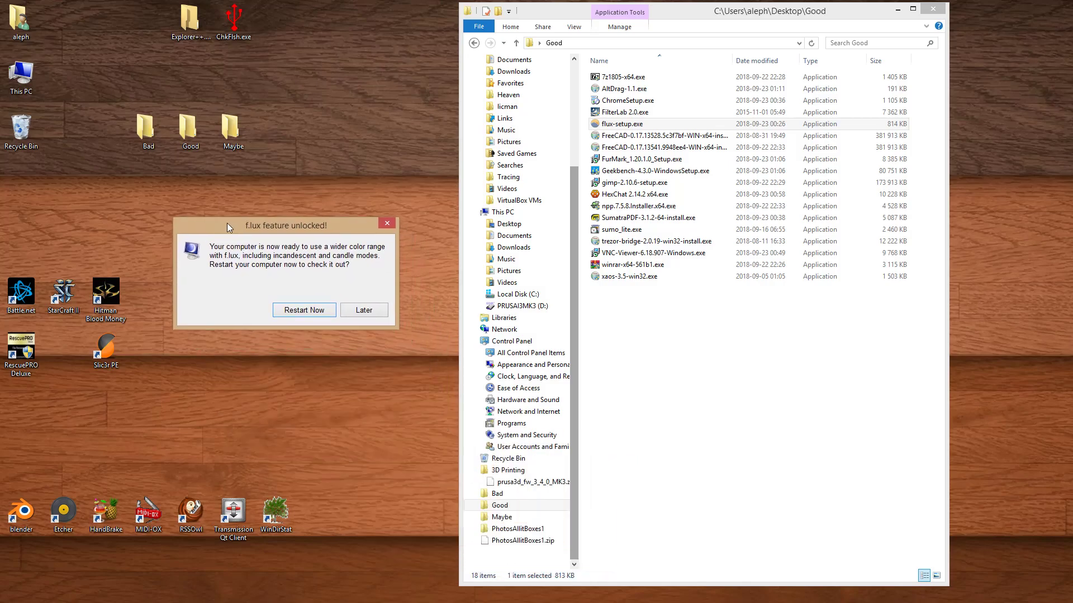
left_click(361, 312)
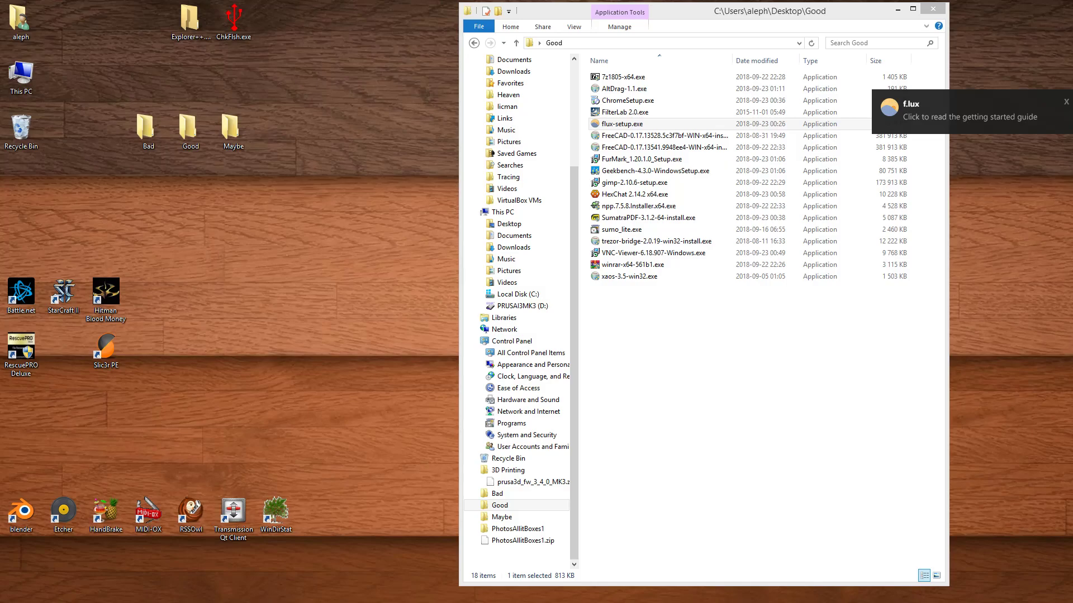
Install FilterLab 2.0 from FilterLab 2.0.exe to C:\Program Files (x86)\Microchip Technology\FilterLab\.
left_click(635, 113)
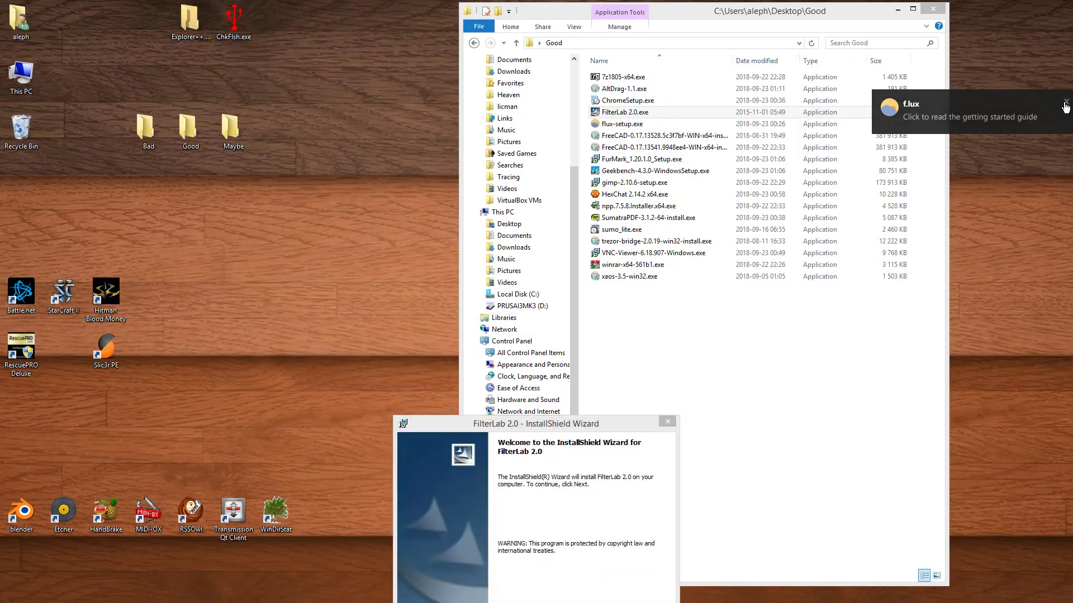
left_click_drag(544, 426, 319, 230)
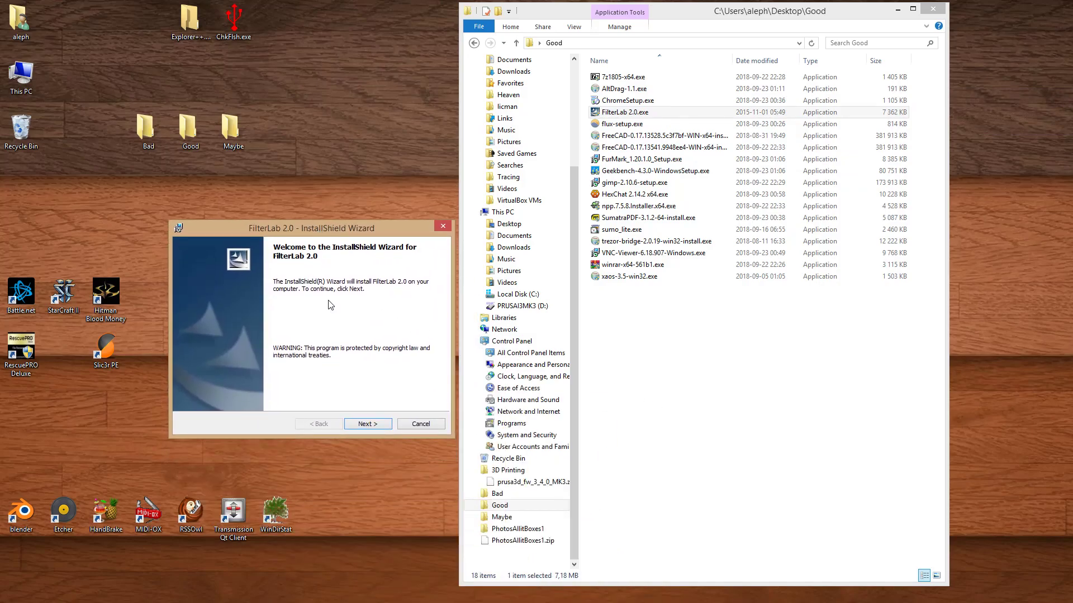
left_click(368, 424)
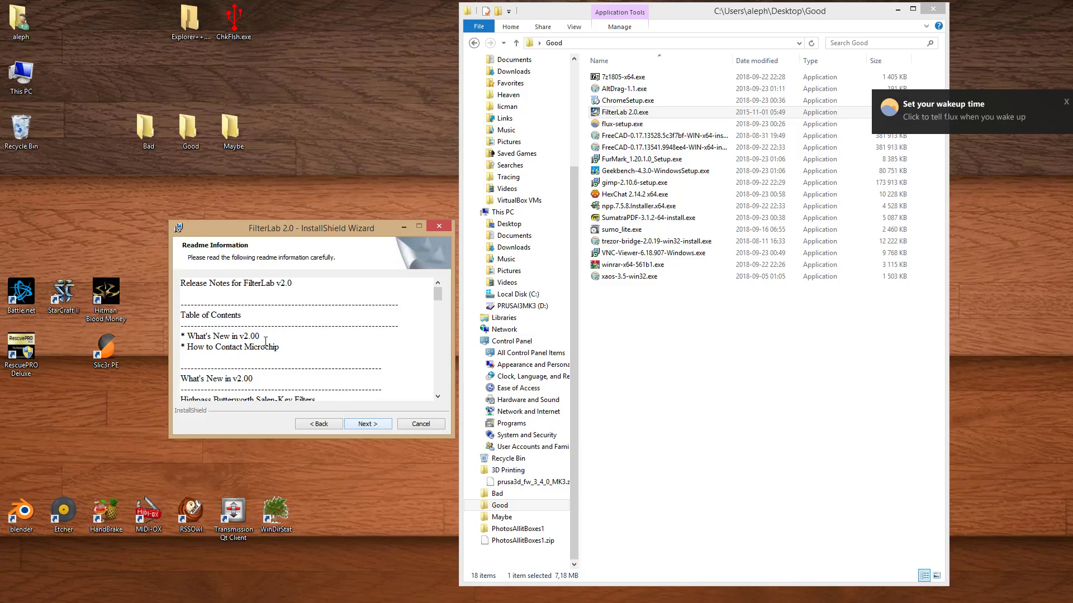
left_click(377, 423)
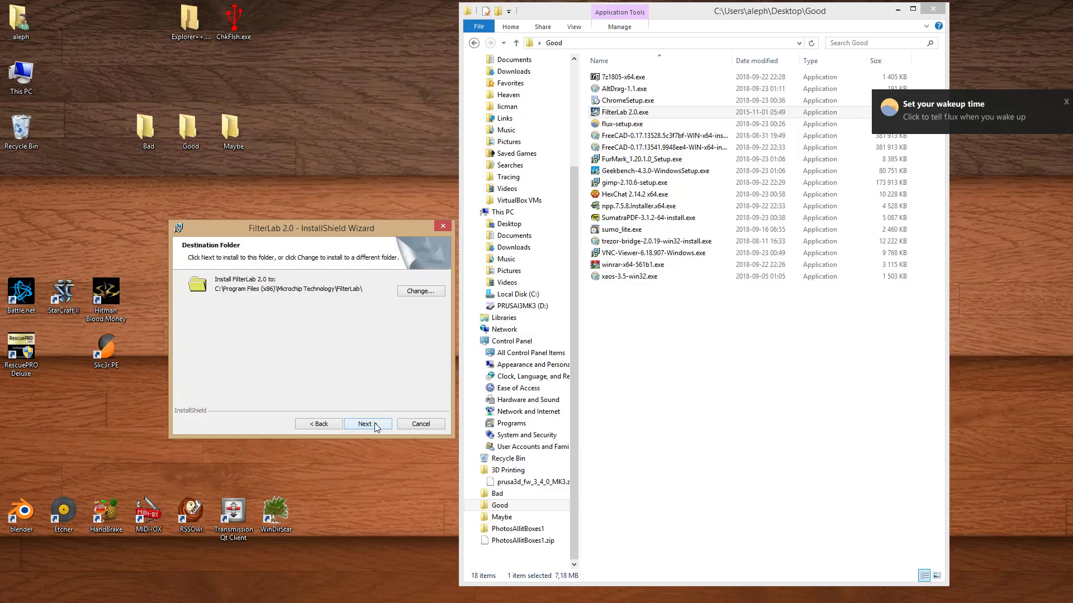
left_click(369, 423)
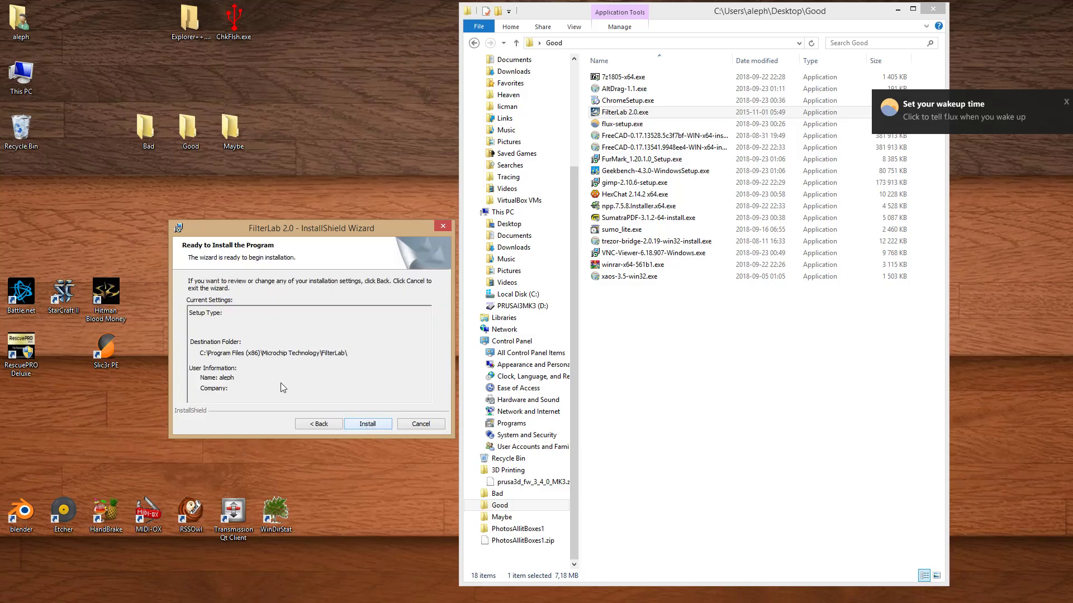
left_click(367, 424)
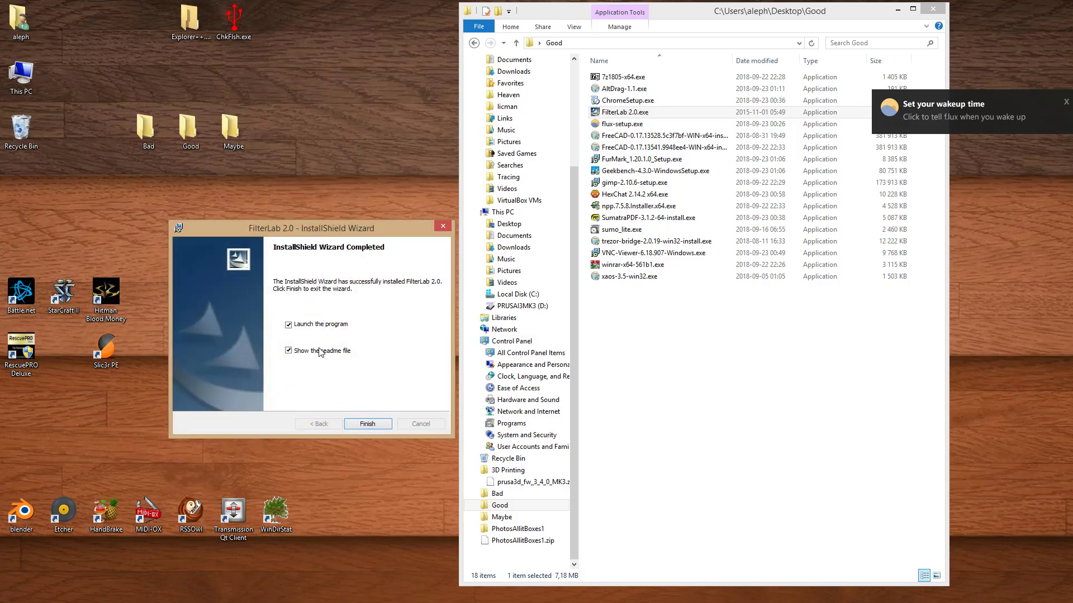
Finish the FilterLab 2.0 wizard without launching the program or showing the readme file.
left_click(299, 323)
left_click(291, 327)
left_click(290, 352)
left_click(371, 424)
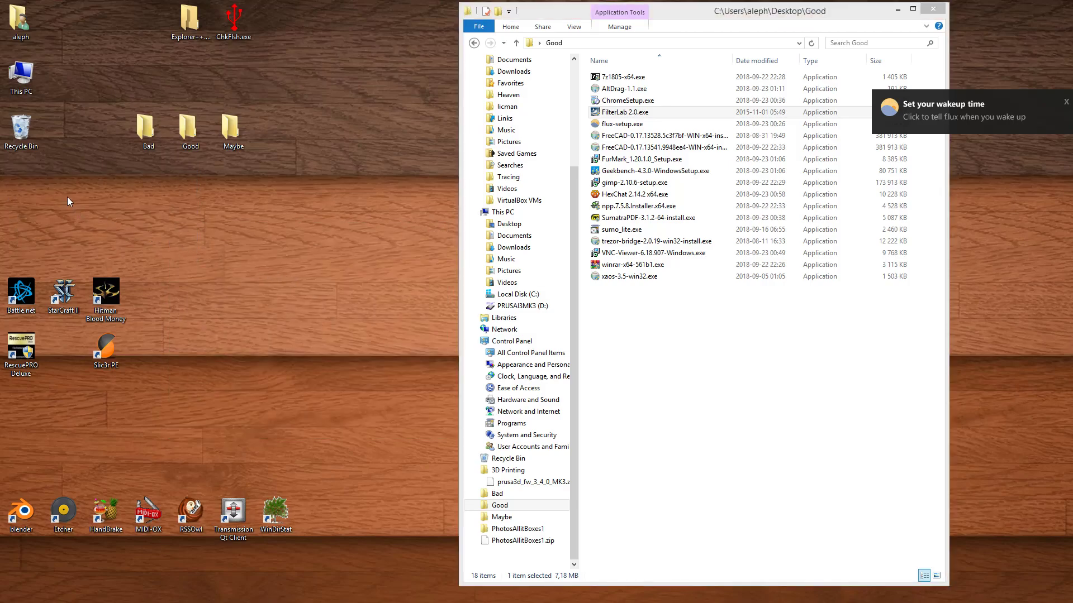
Install Google Chrome from ChromeSetup.exe, and close its welcome dialog and browser window without choosing a default browser.
double_click(660, 232)
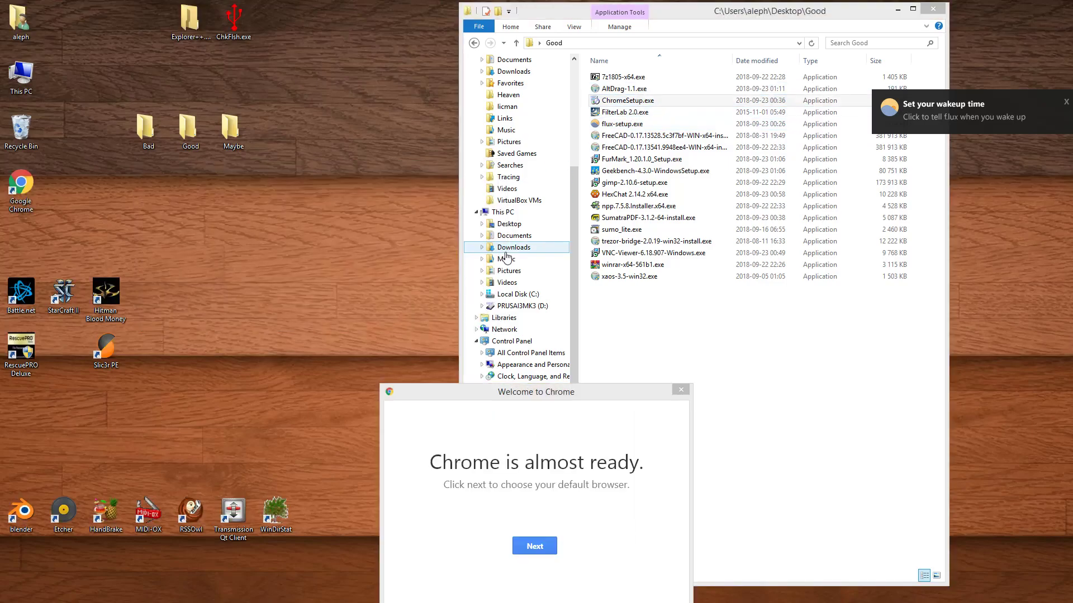
left_click(552, 503)
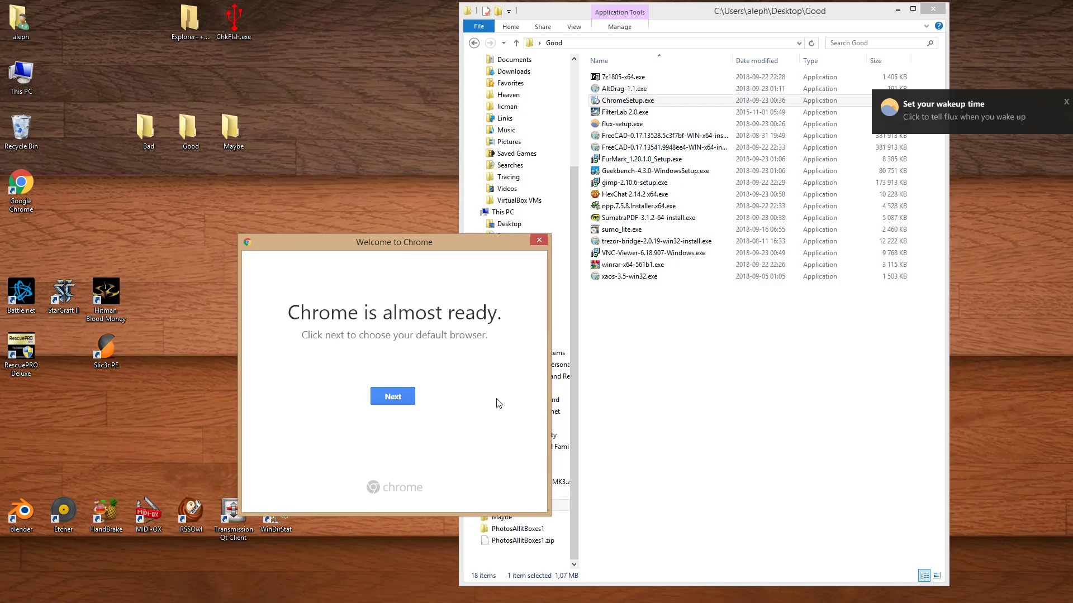
left_click(538, 242)
left_click(578, 12)
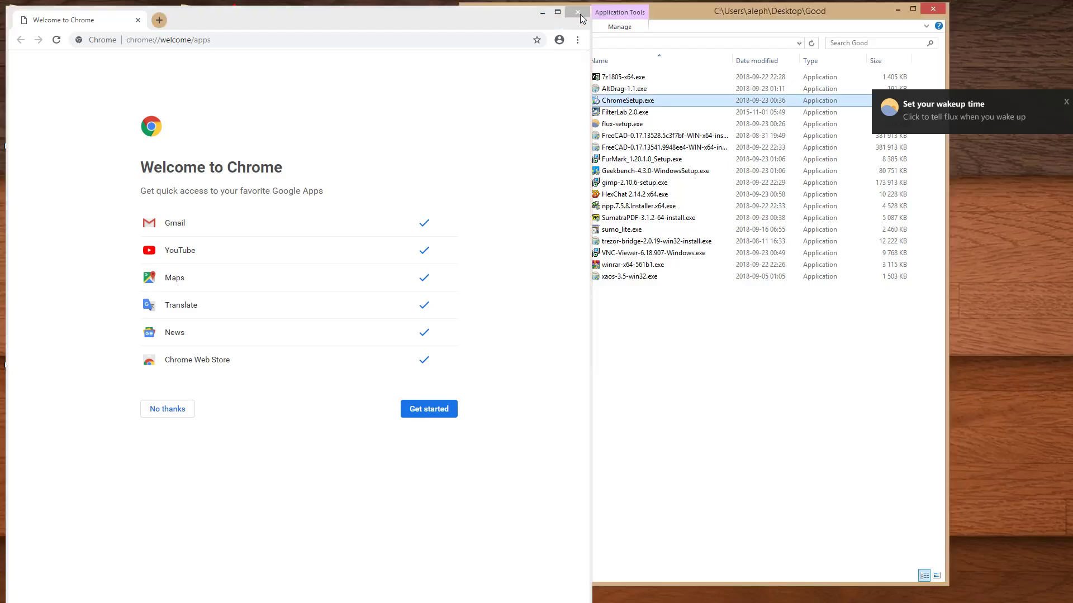
double_click(709, 87)
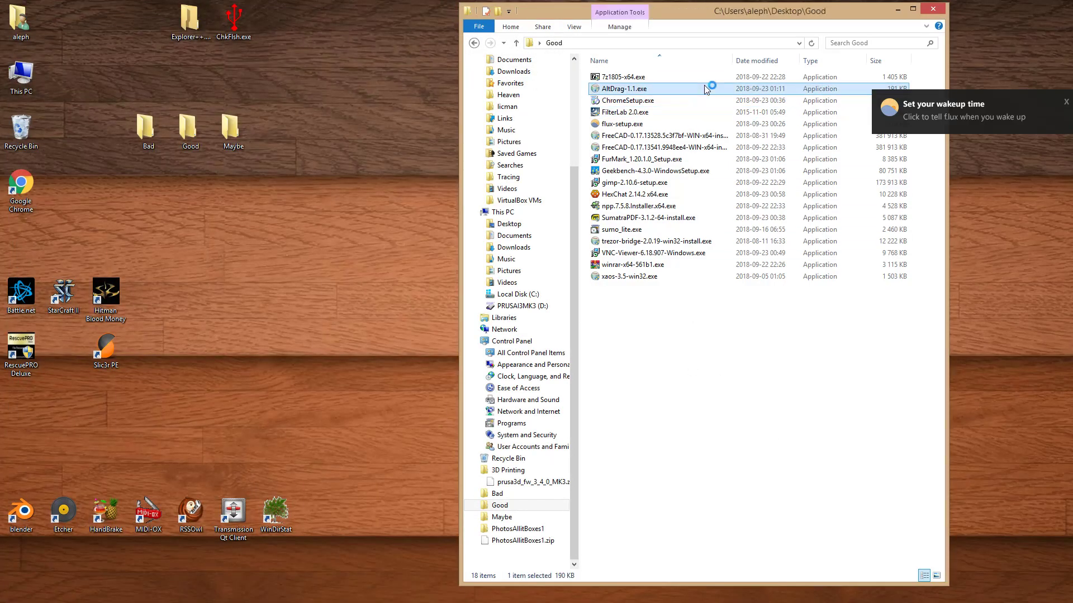
left_click_drag(546, 496, 310, 259)
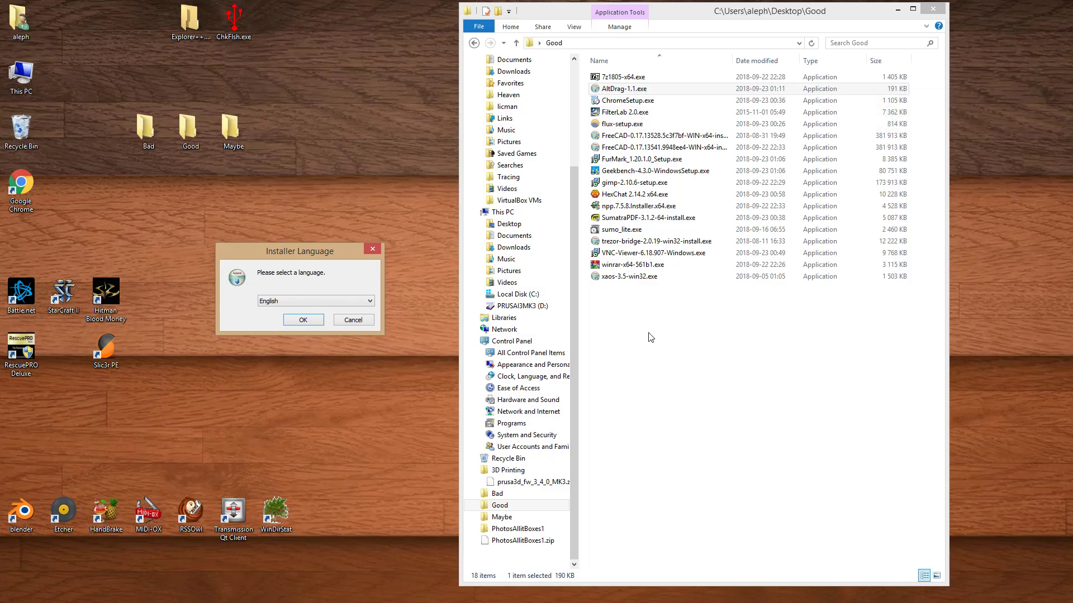
left_click_drag(699, 323, 704, 352)
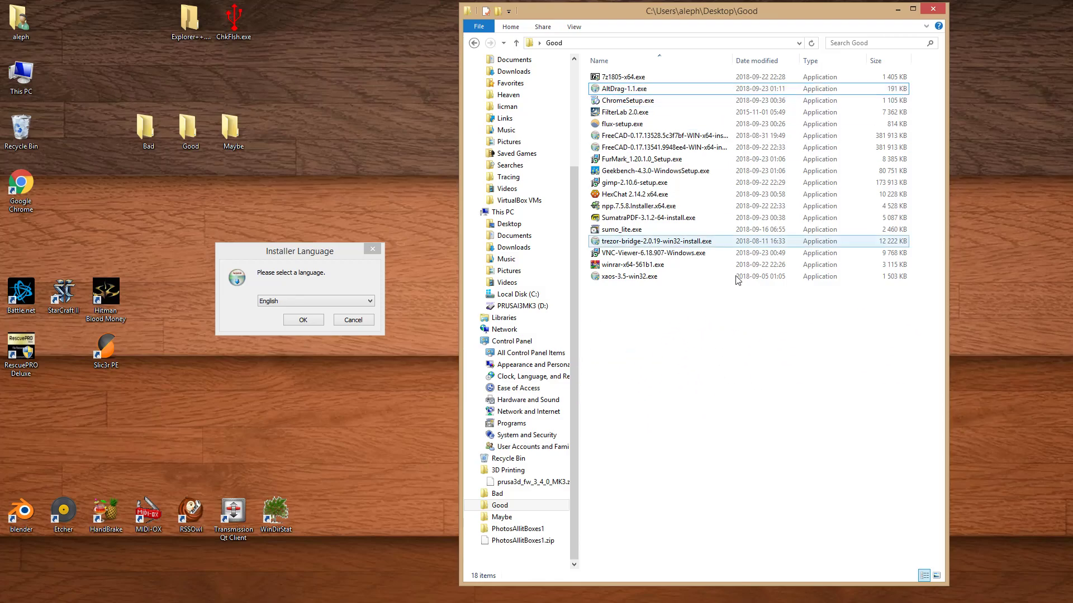
left_click(286, 313)
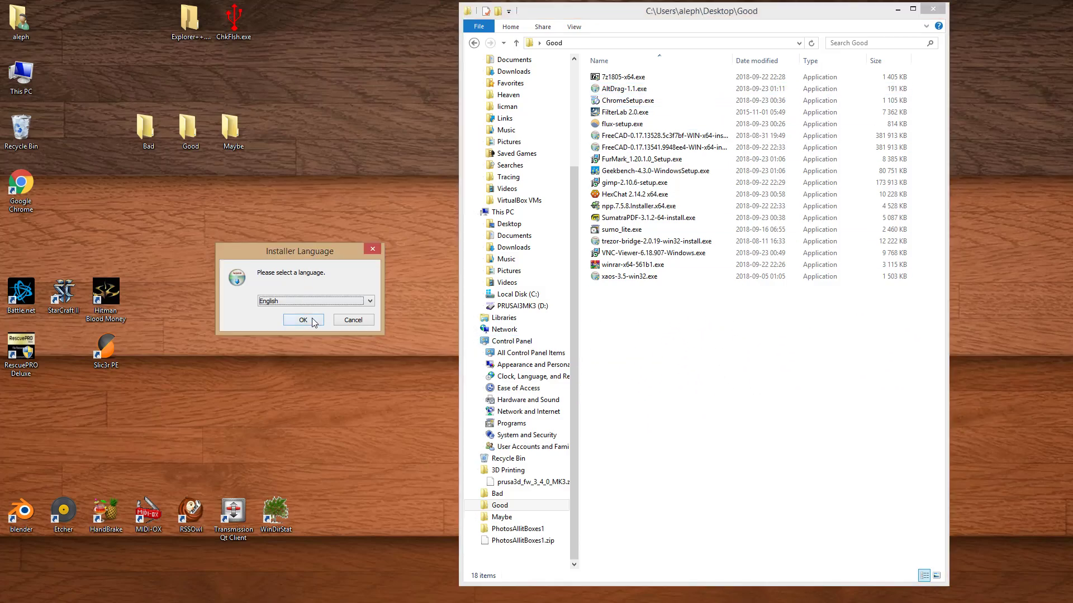
left_click(314, 323)
left_click_drag(509, 420, 294, 230)
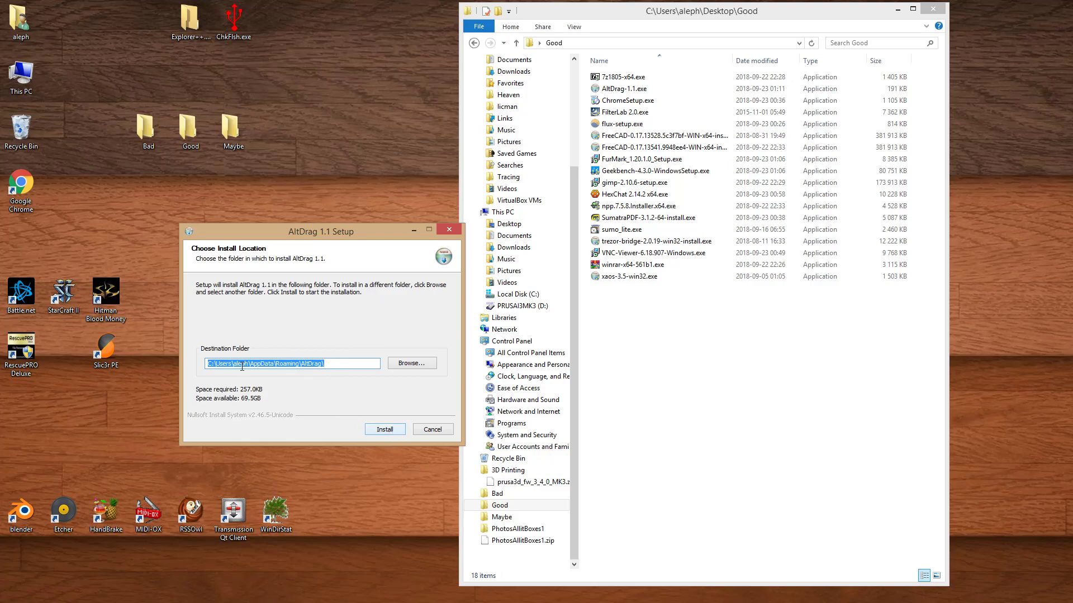
left_click(432, 429)
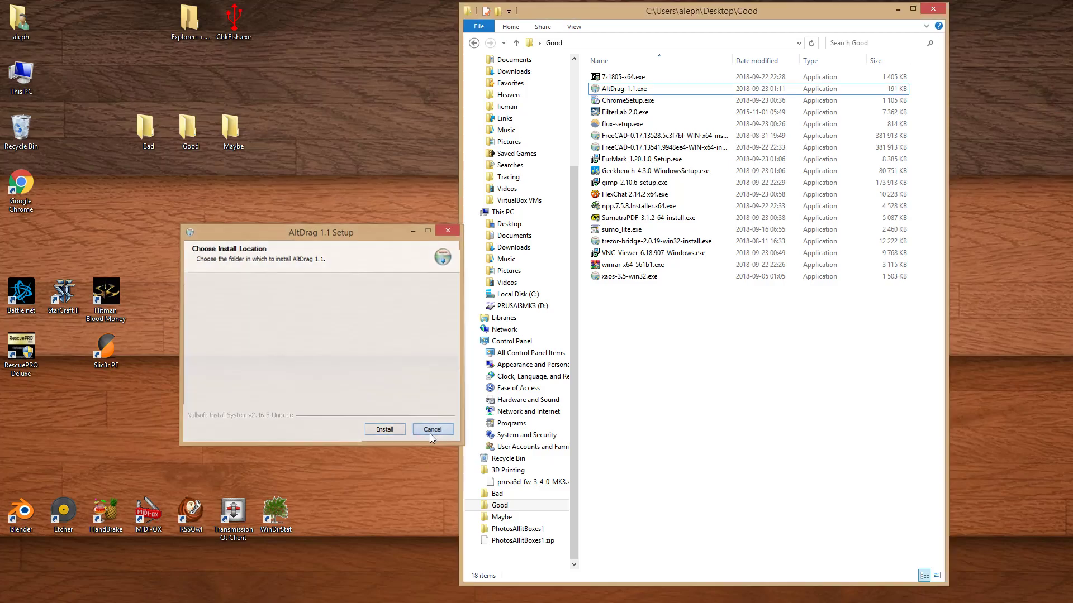
Install AltDrag-1.1.exe with administrator rights to its default AppData folder, skip the registry tweak, and finish setup with Run AltDrag 1.1 enabled.
left_click(646, 92)
right_click(646, 92)
left_click(676, 108)
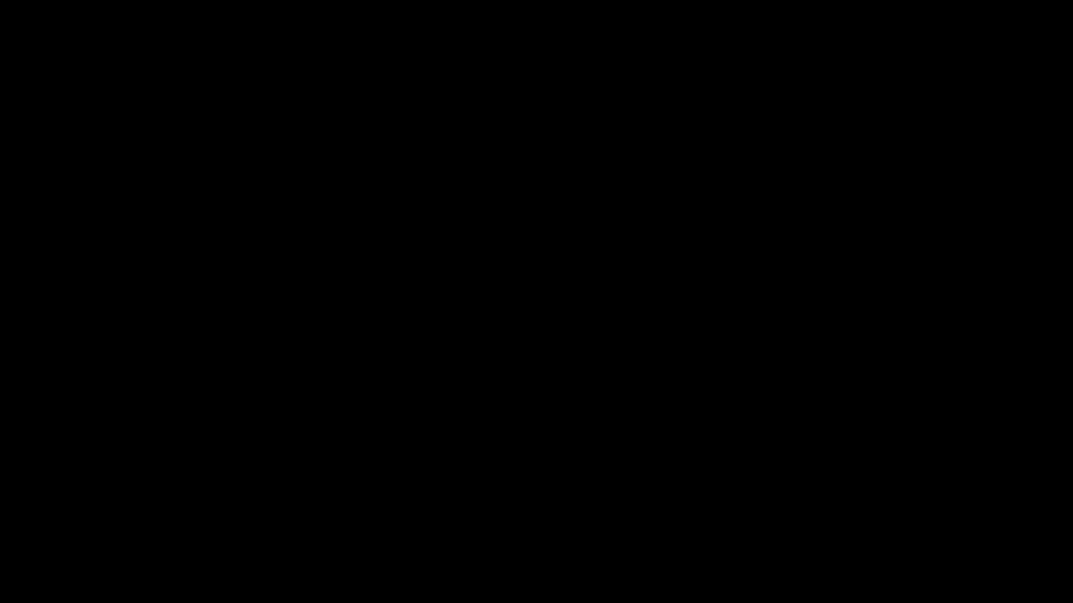
key("alt+y")
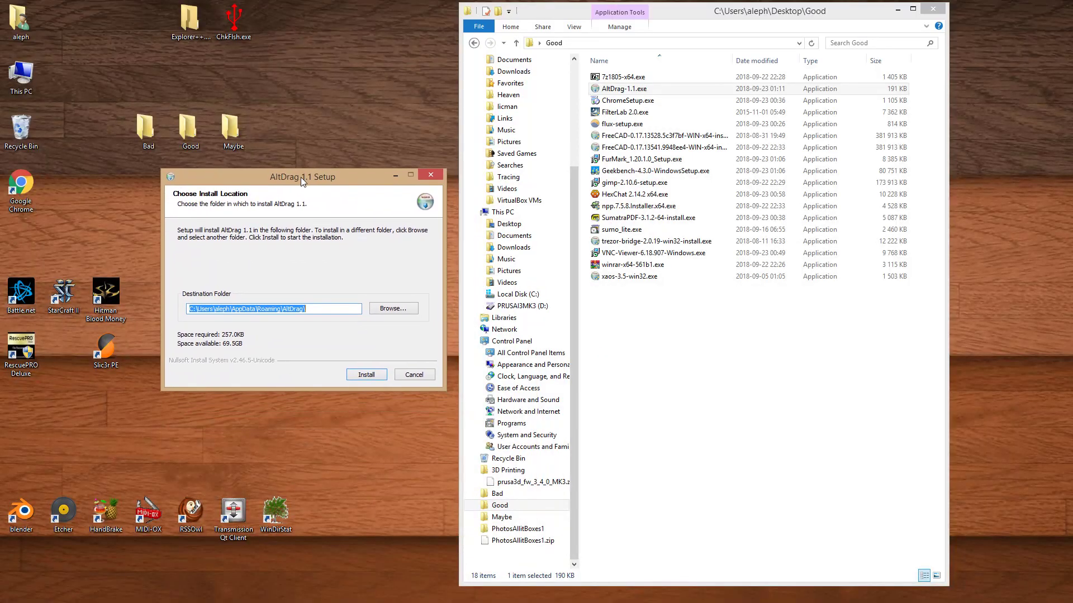
left_click(365, 378)
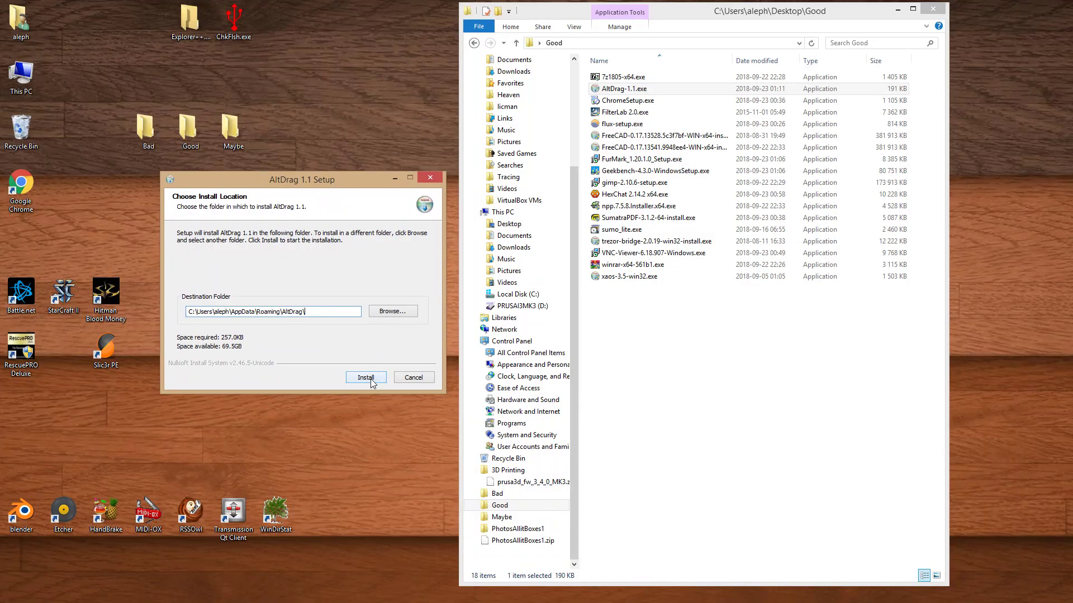
left_click(363, 378)
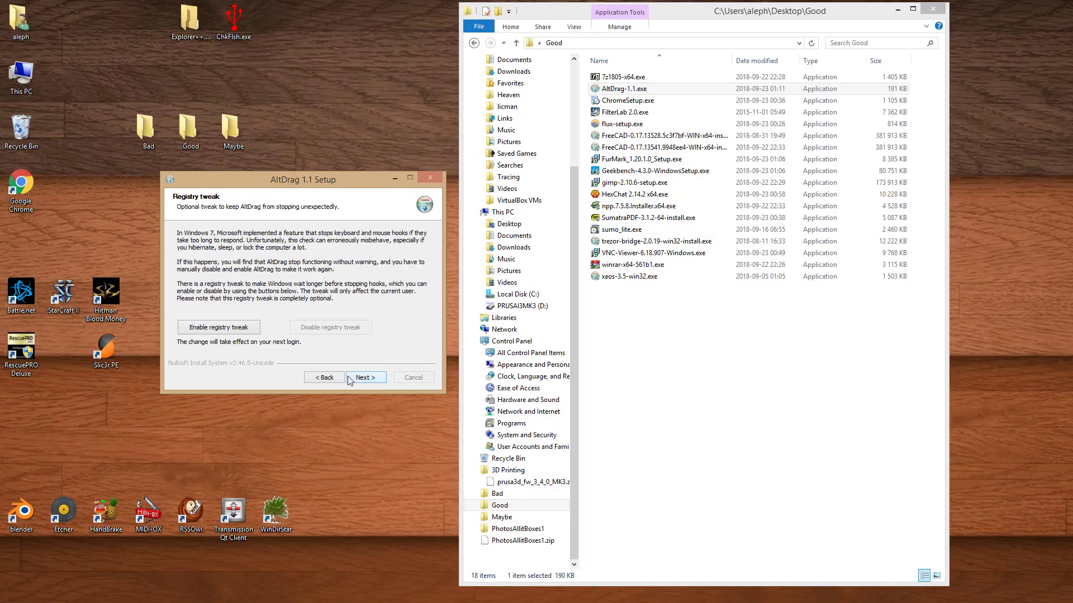
left_click(365, 377)
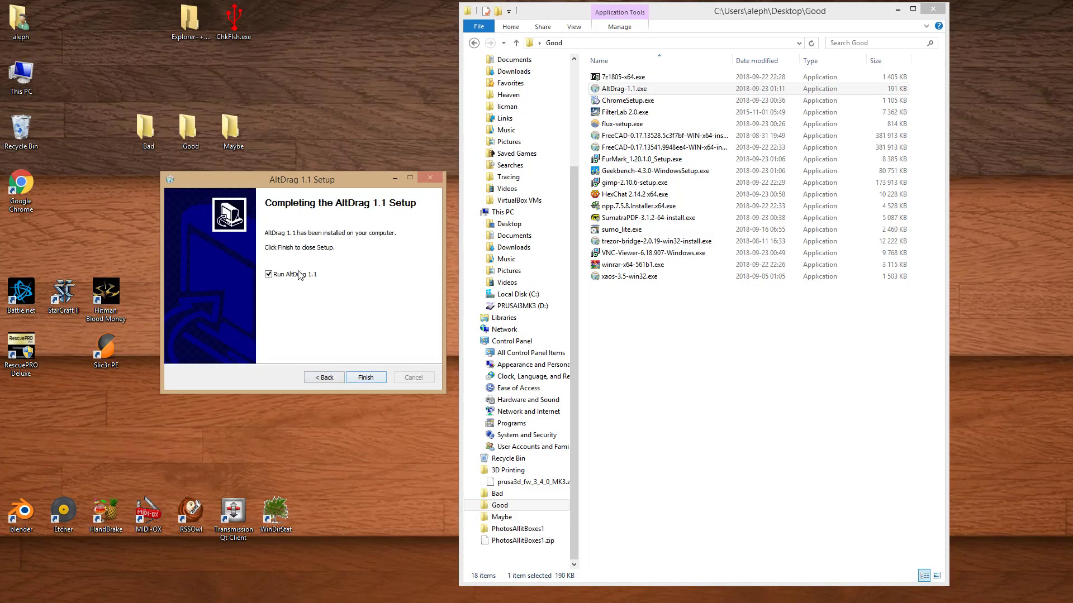
left_click(365, 377)
Try out AltDrag by moving the Good folder window around the desktop, and place it beside the desktop icons again.
left_click_drag(279, 302, 370, 371)
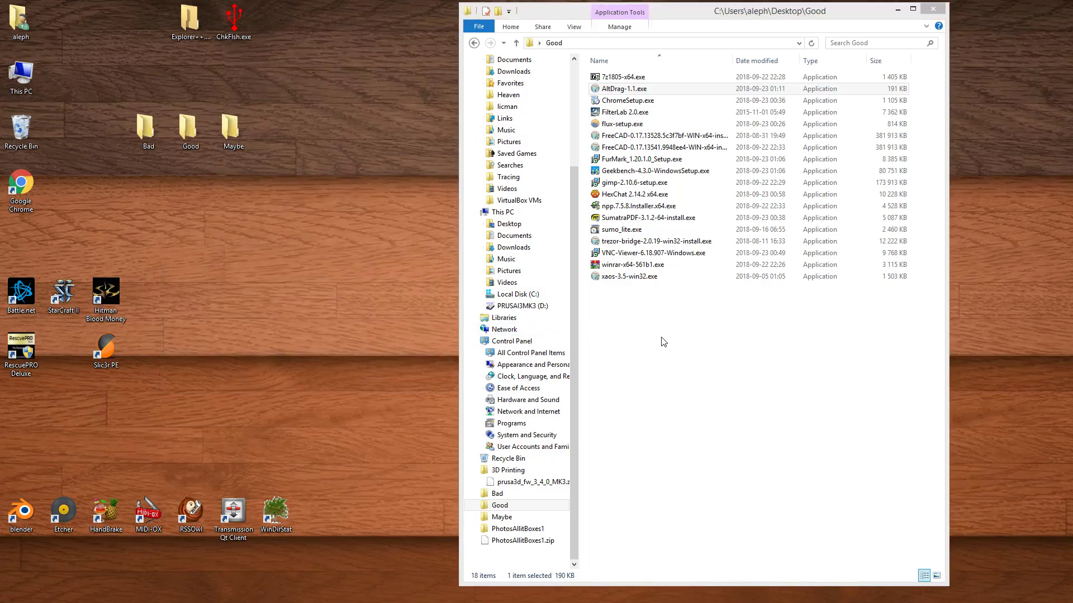
left_click_drag(662, 343, 606, 392)
left_click_drag(712, 394, 699, 498)
mouse_move(635, 37)
left_mouse_down()
mouse_move(568, 62)
mouse_move(631, 26)
left_mouse_up()
mouse_move(594, 412)
left_mouse_down()
mouse_move(489, 397)
mouse_move(600, 399)
left_mouse_up()
left_click_drag(391, 601, 492, 398)
left_click_drag(496, 447, 1072, 290)
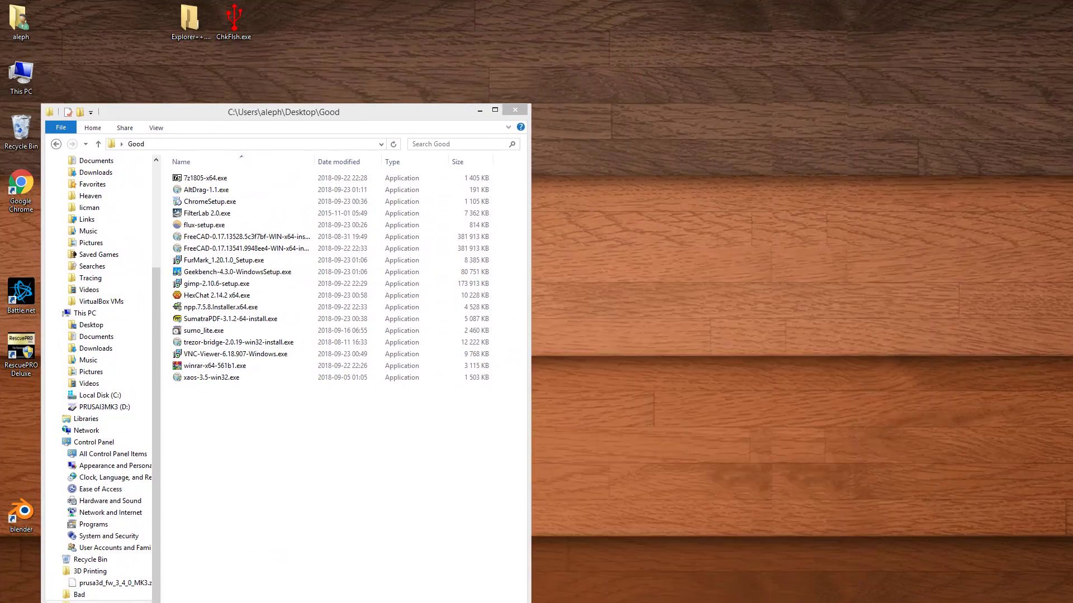
left_click_drag(193, 110, 558, 7)
Install 7-Zip 18.05 from 7z1805-x64.exe to C:\Program Files\7-Zip\, and close its setup.
left_click(569, 84)
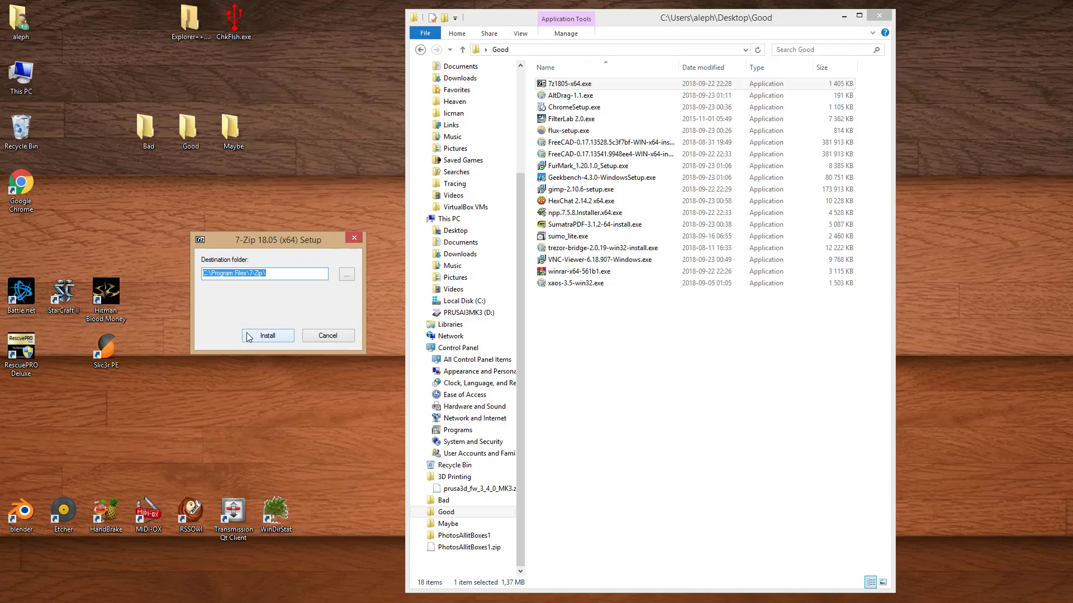
left_click(270, 335)
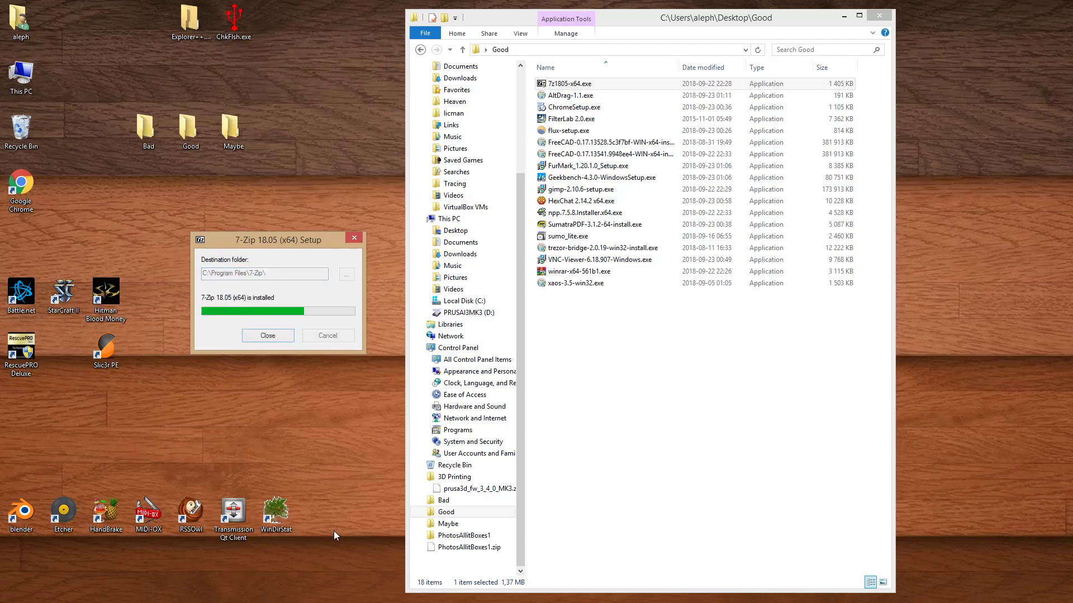
left_click(283, 339)
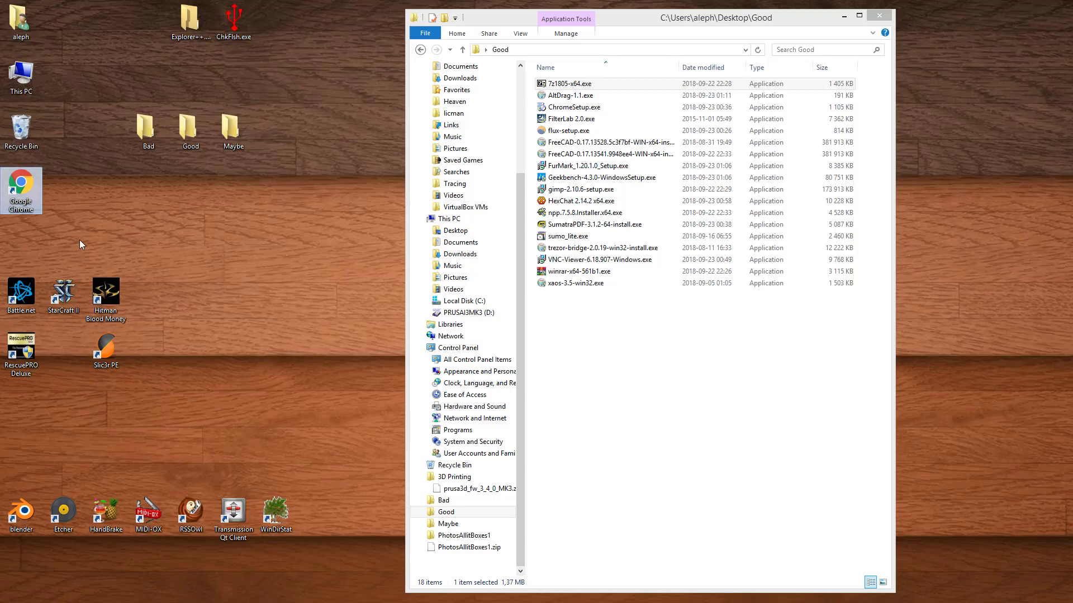
left_click(631, 107)
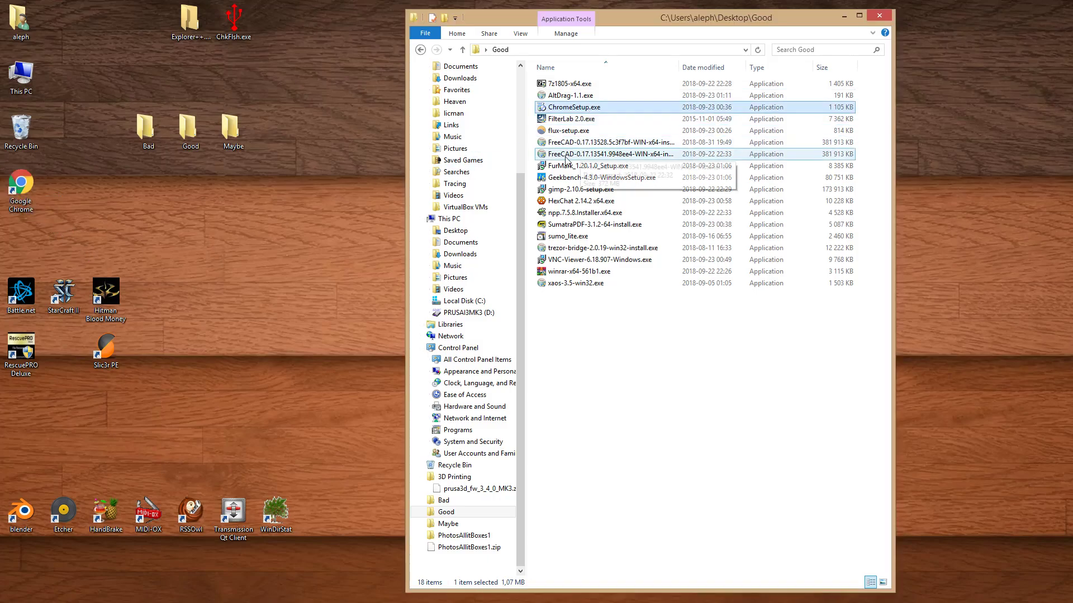
left_click(54, 225)
left_click(35, 206)
left_click(79, 229)
left_click_drag(55, 231, 2, 173)
left_click(68, 237)
left_click_drag(55, 231, 3, 180)
left_click(49, 240)
left_click_drag(50, 236, 2, 171)
left_click(66, 225)
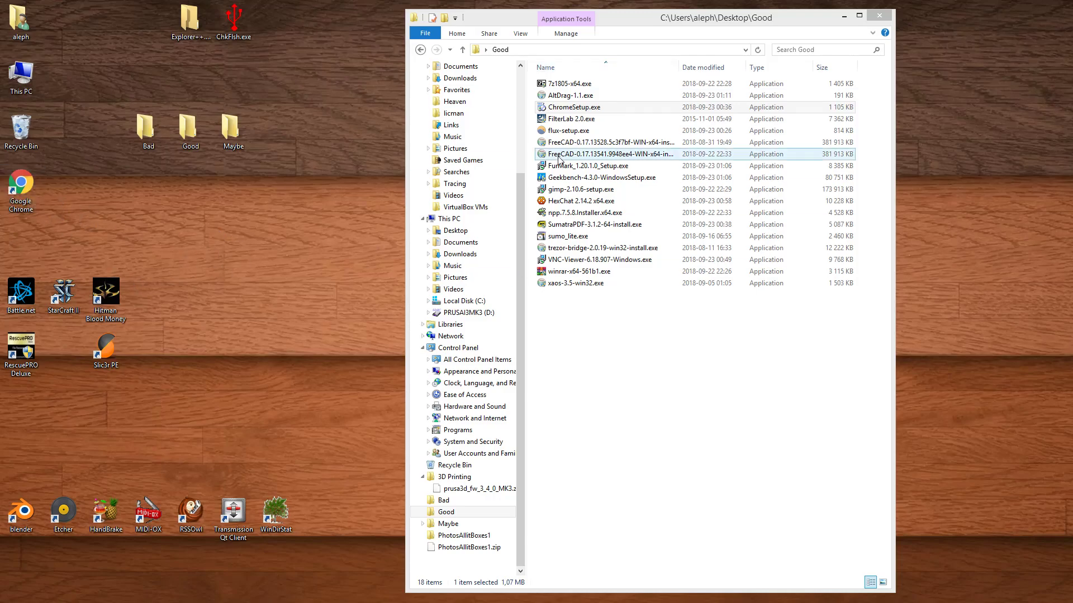
Start the HexChat 2.14.2 x64.exe setup, accept its licence agreement, and keep C:\Program Files\HexChat as the destination.
left_click(619, 310)
double_click(596, 202)
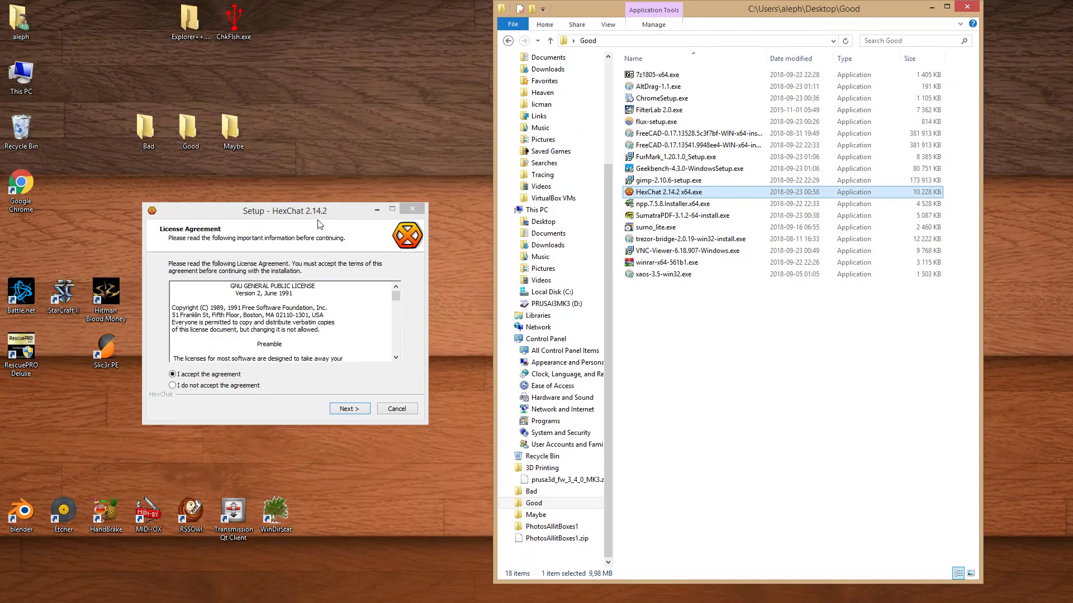
left_click_drag(318, 220, 350, 210)
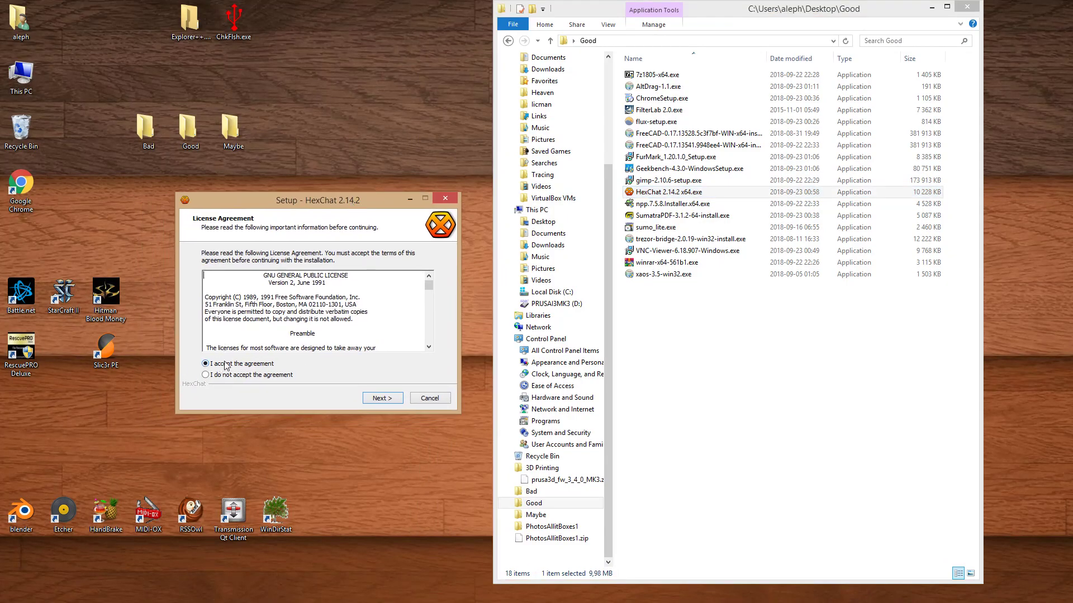
left_click(387, 401)
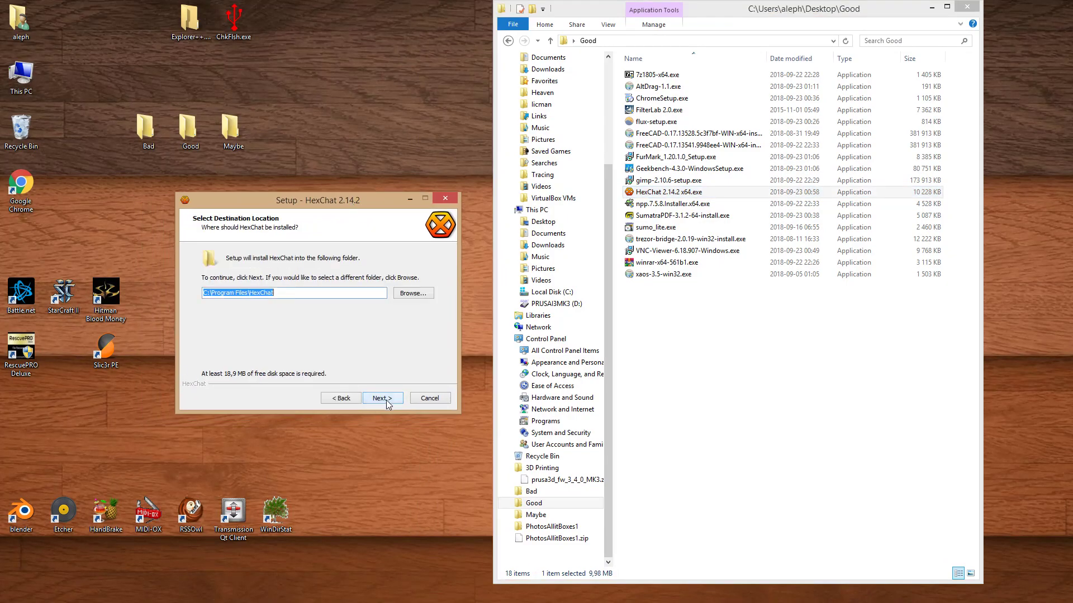
left_click(394, 401)
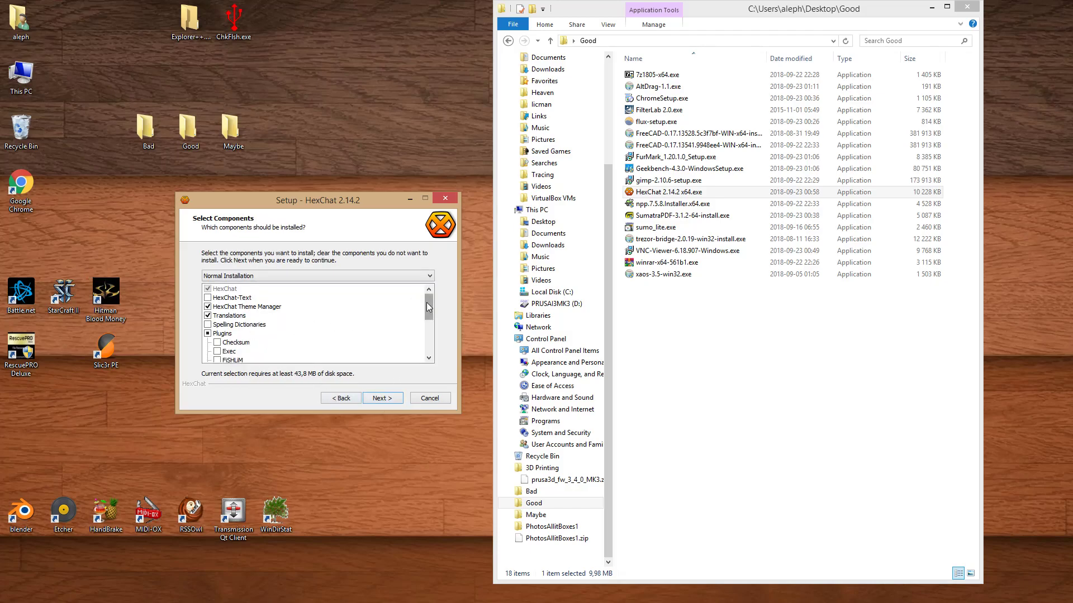
Review the HexChat components, install the Normal Installation set, and finish setup without running HexChat or opening the change list.
scroll(429, 307, "down", 5)
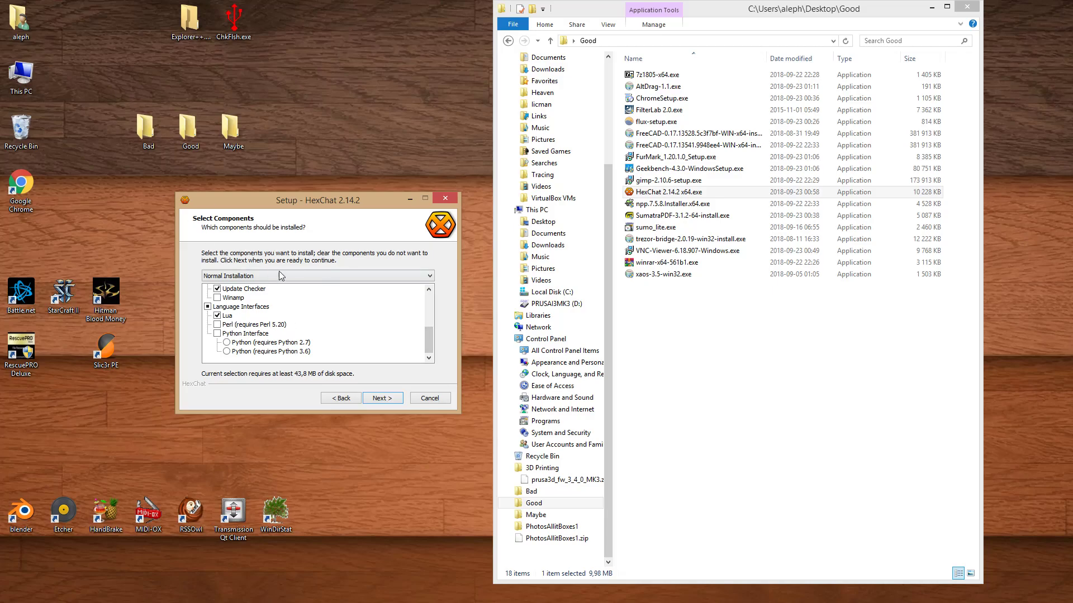
scroll(221, 338, "up", 5)
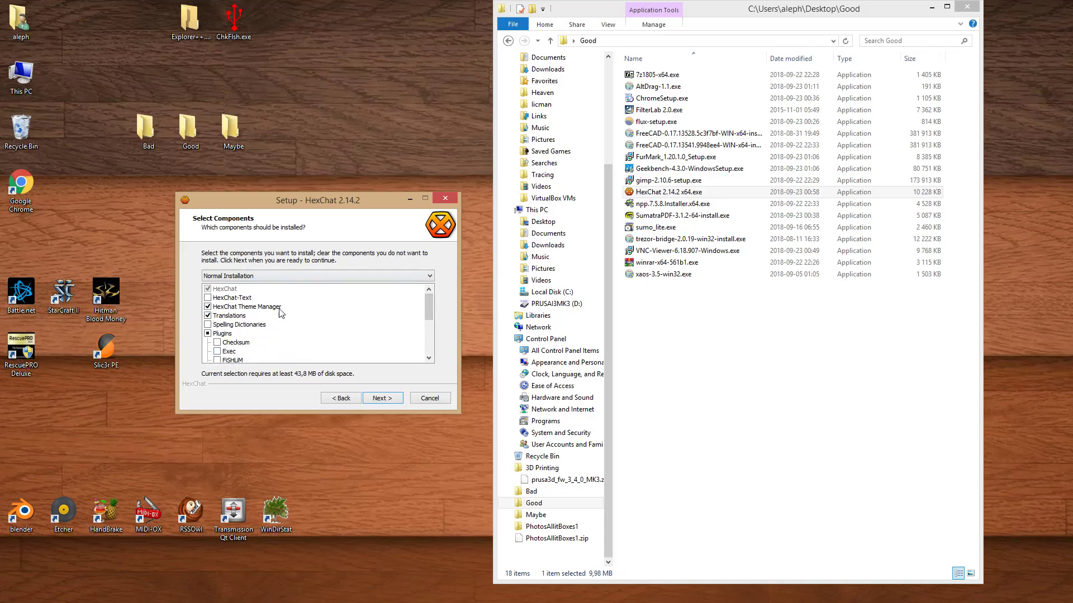
left_click(383, 399)
left_click(385, 399)
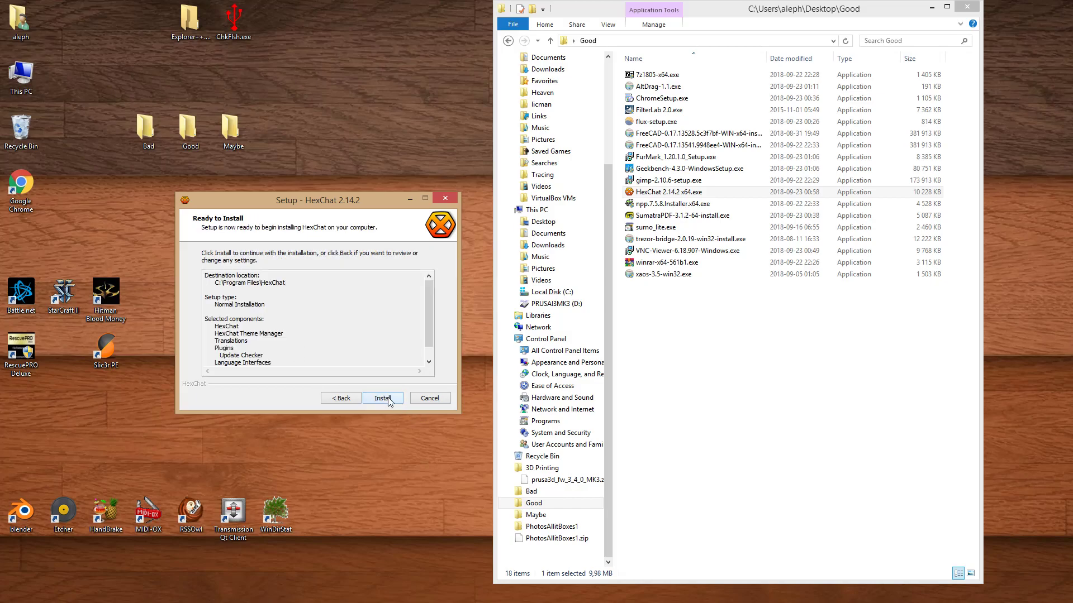
left_click(341, 340)
scroll(347, 339, "down", 1)
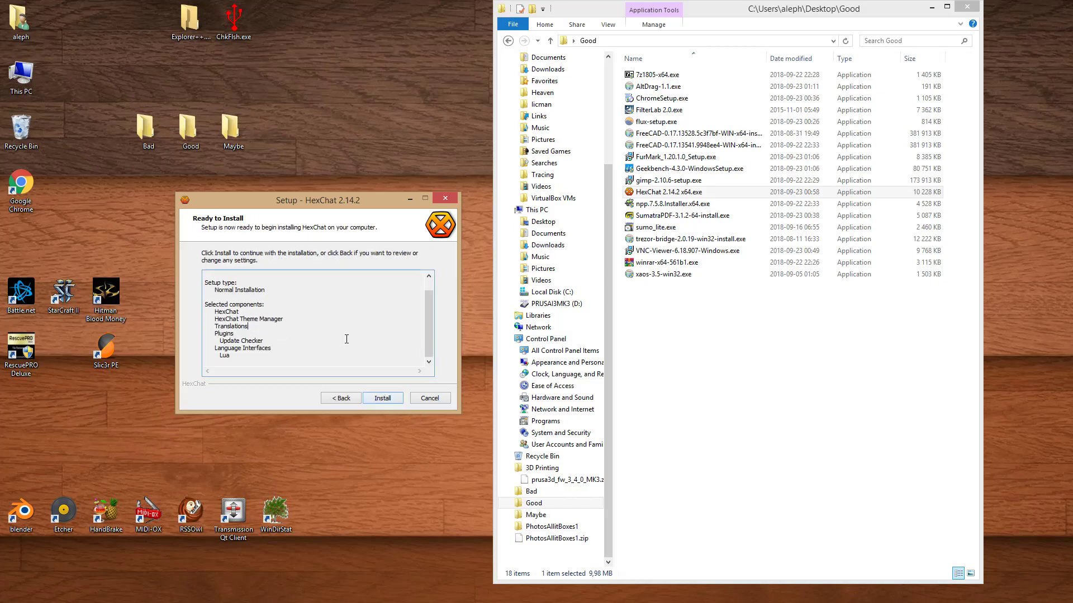
left_click(395, 398)
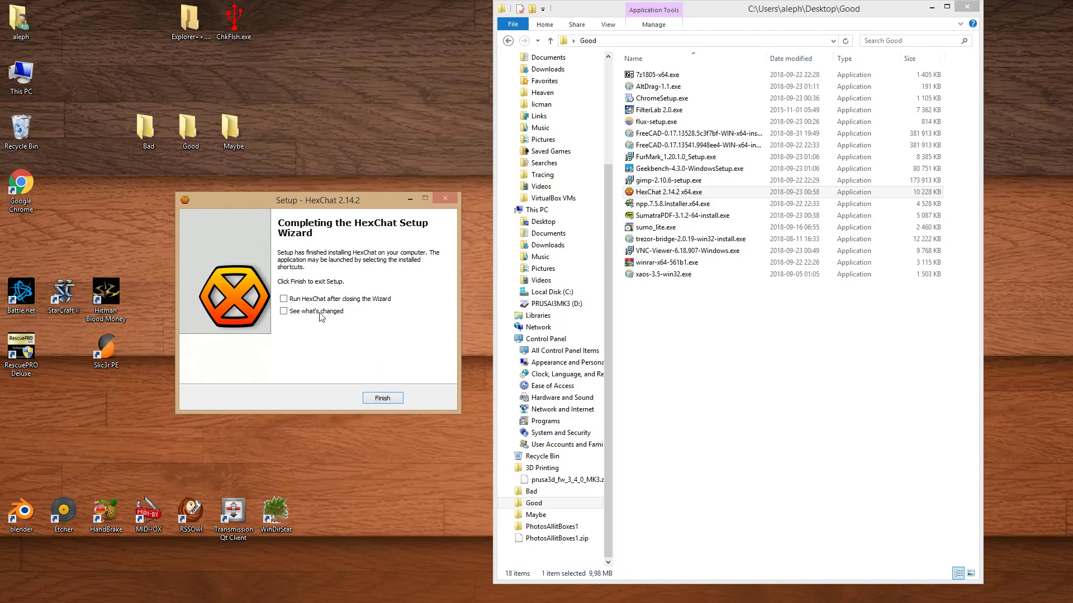
left_click(389, 399)
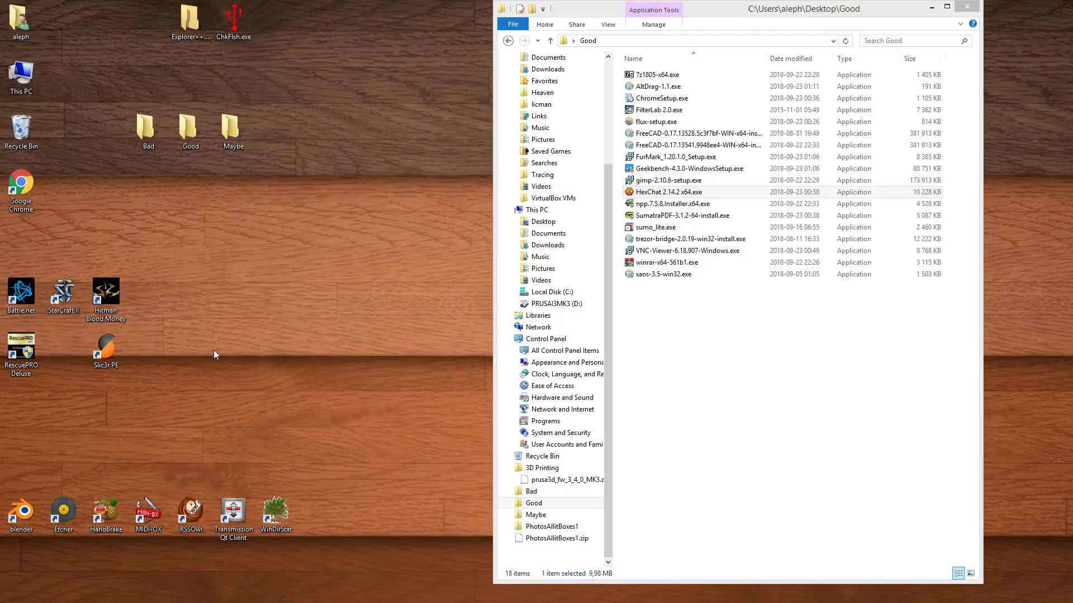
Look through the installed program folders in the Start menu, including the HexChat entry.
left_click(667, 396)
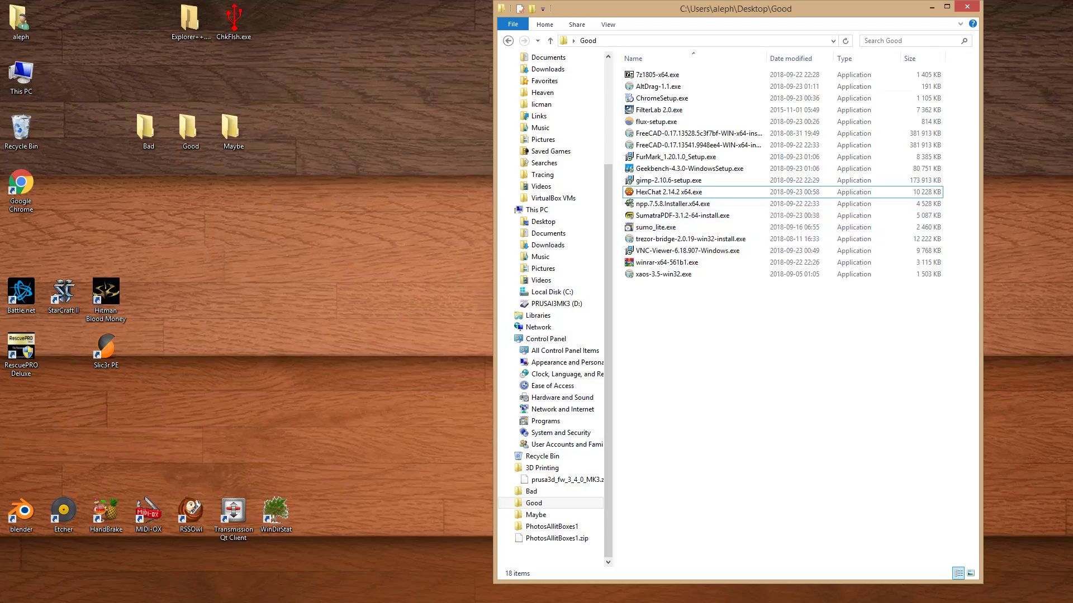
key("super")
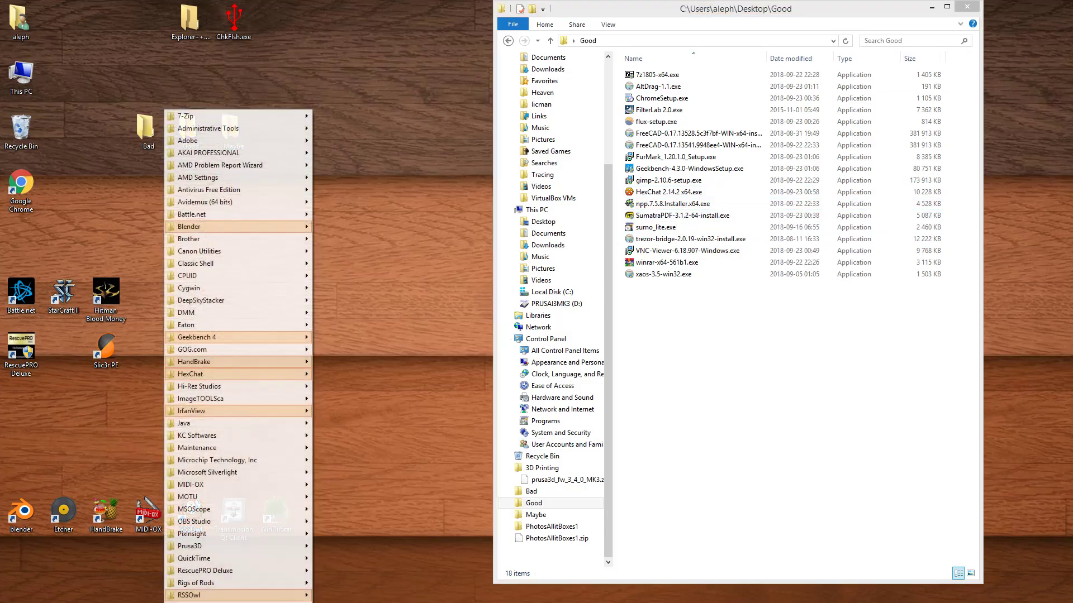
mouse_move(240, 526)
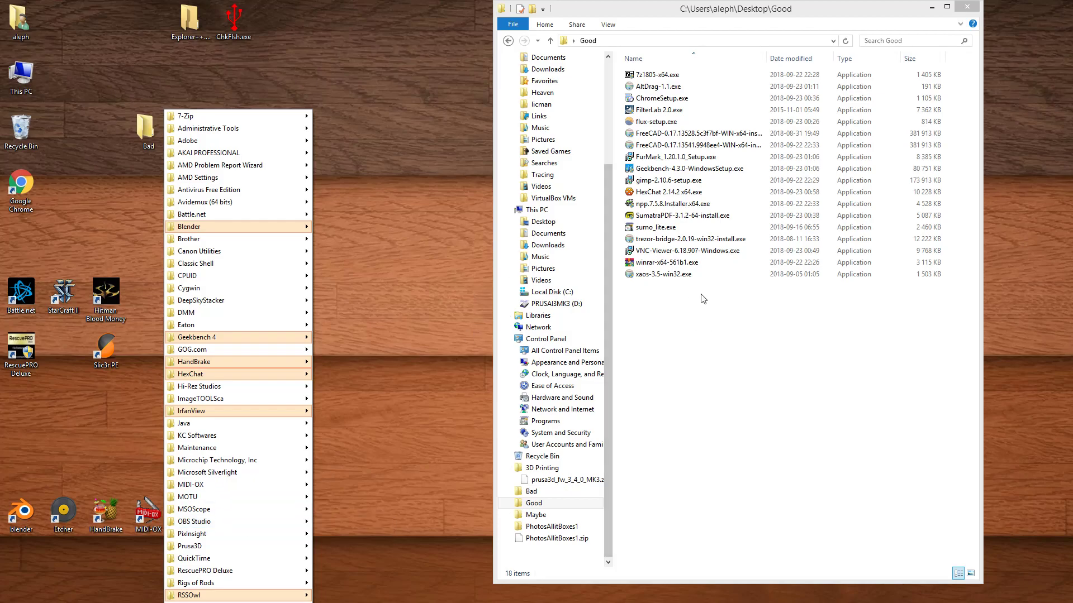
Go through the VNC-Viewer-6.18.907-Windows.exe setup in English, accepting the licence, up to its Custom Setup options, and cancel the installation.
left_click(695, 264)
double_click(687, 251)
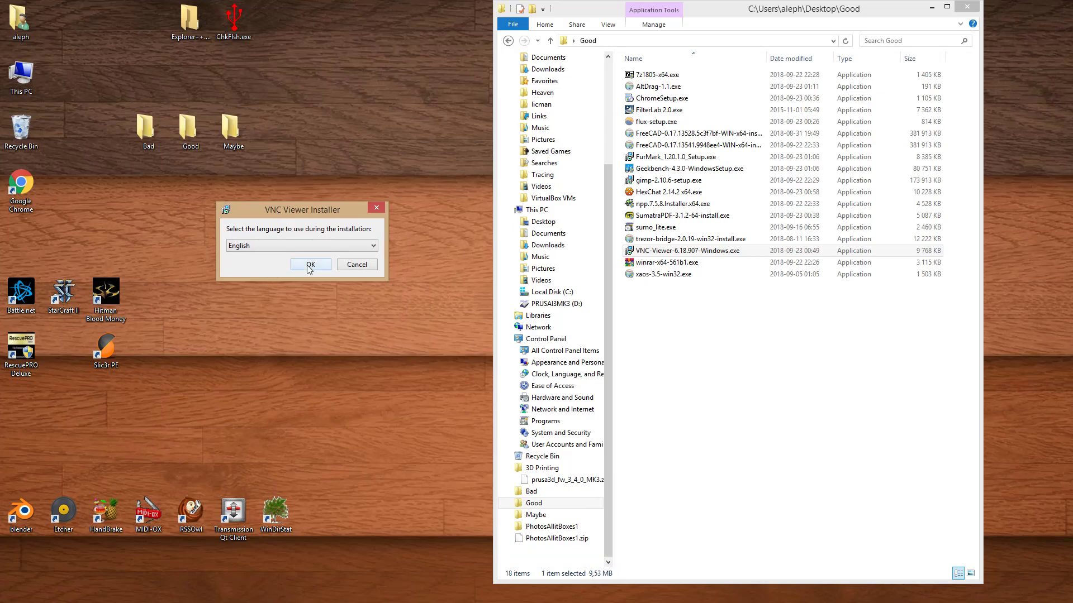
left_click(311, 265)
left_click_drag(523, 429, 333, 203)
left_click(415, 392)
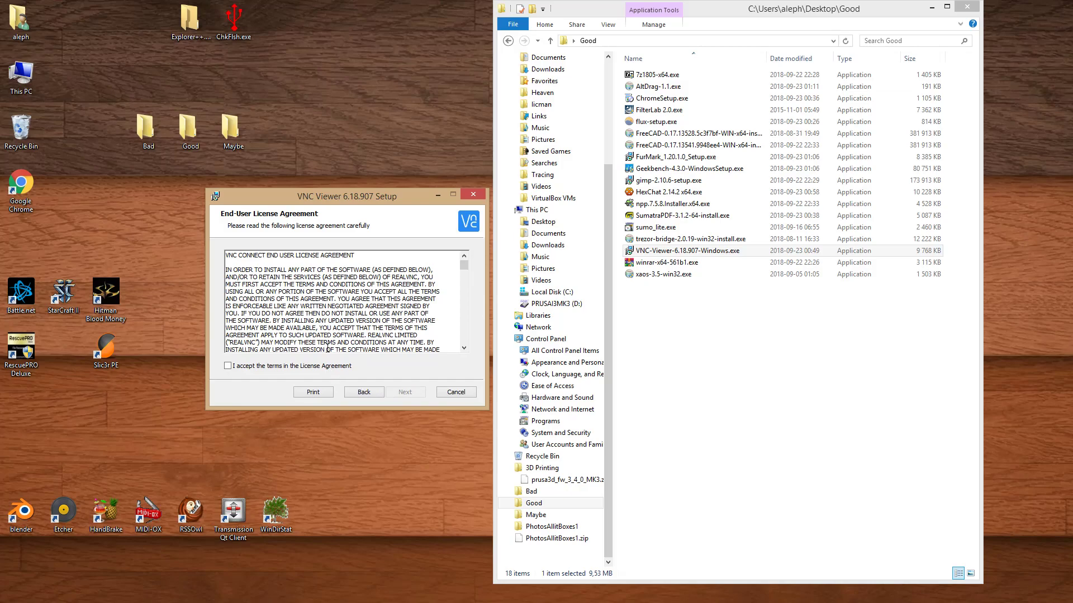
left_click(272, 364)
left_click(406, 393)
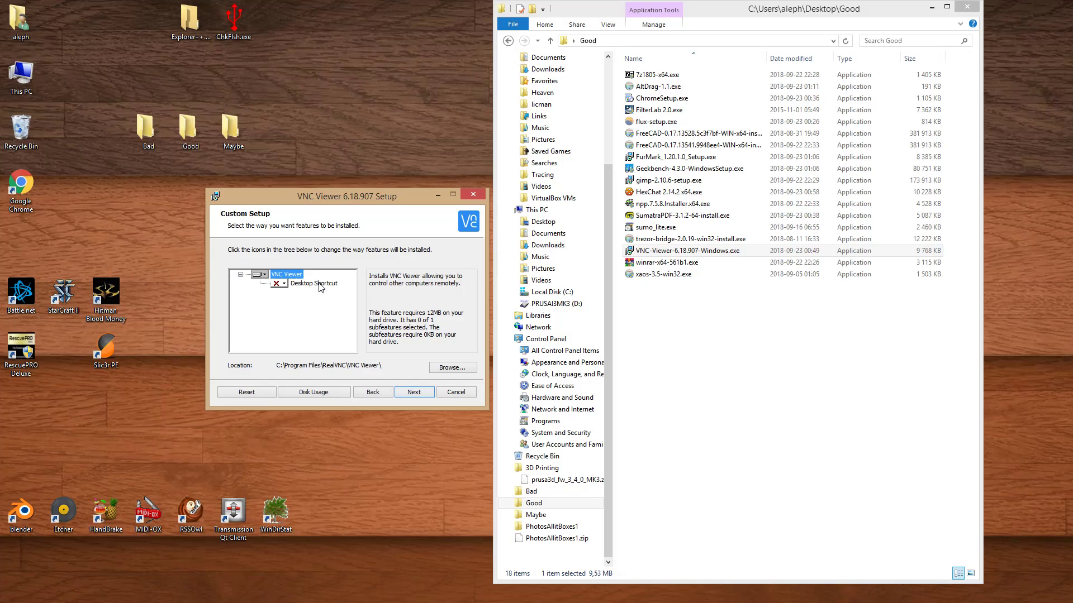
left_click(441, 392)
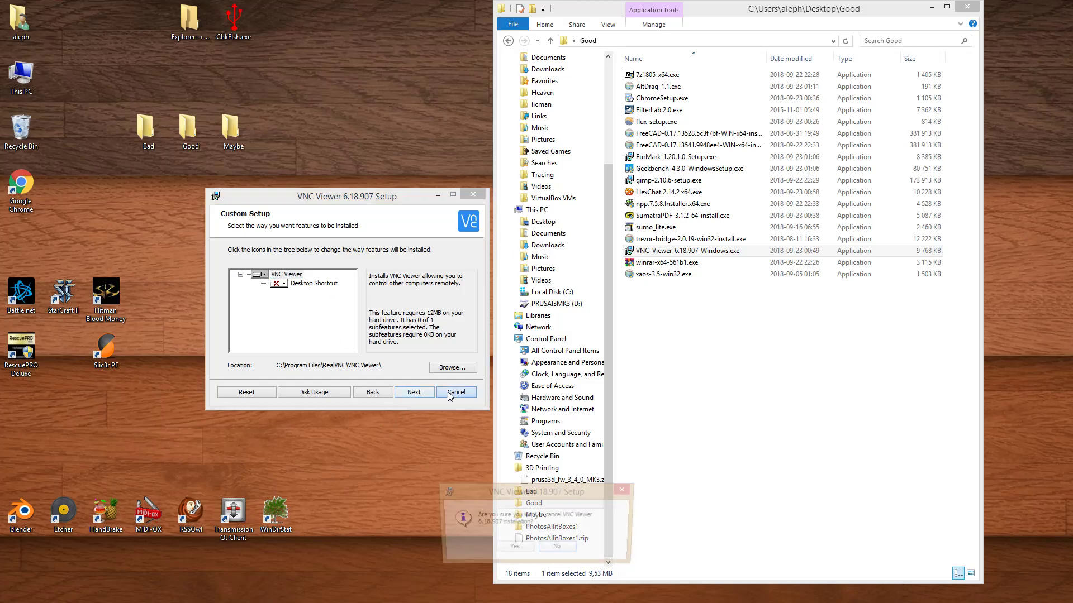
left_click(525, 553)
left_click(619, 434)
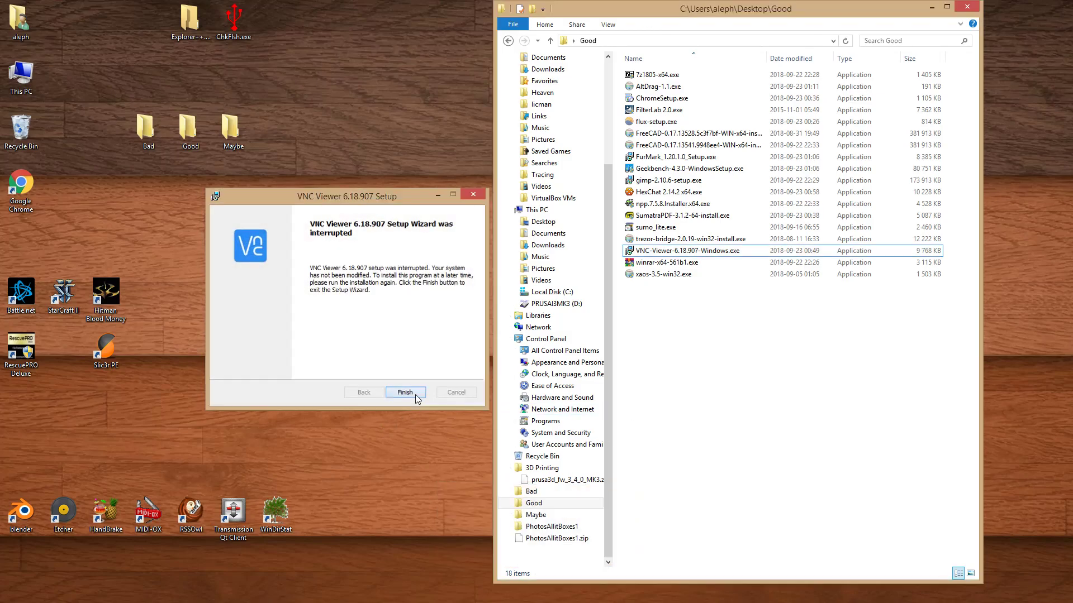
left_click(411, 391)
Install SUMo from sumo_lite.exe with only the Start Menu Group, minimize its post-install web page, and finish with Launch SUMo enabled.
double_click(680, 229)
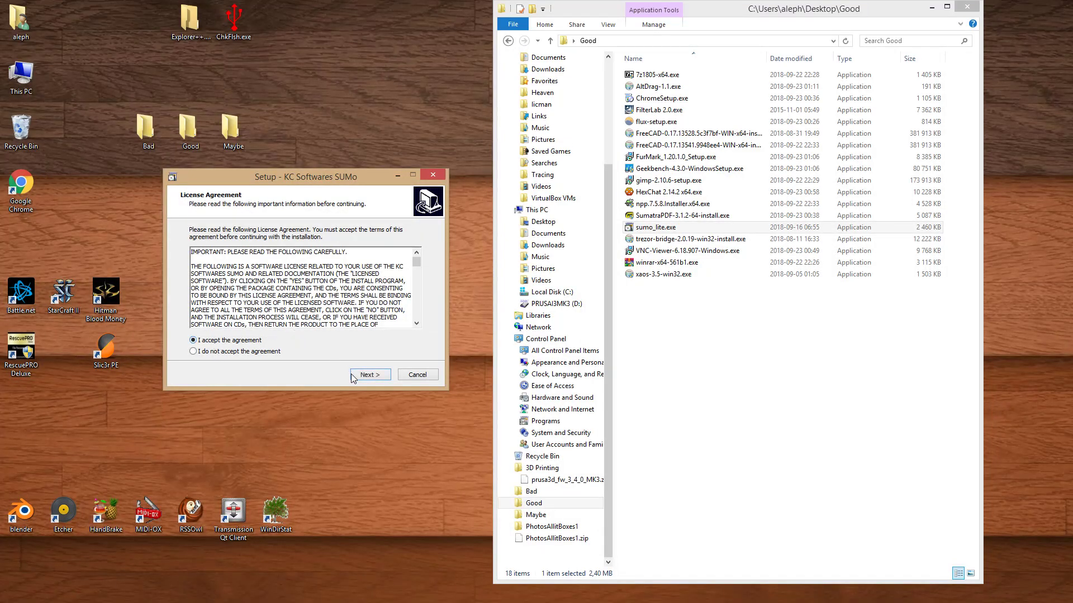
left_click(377, 376)
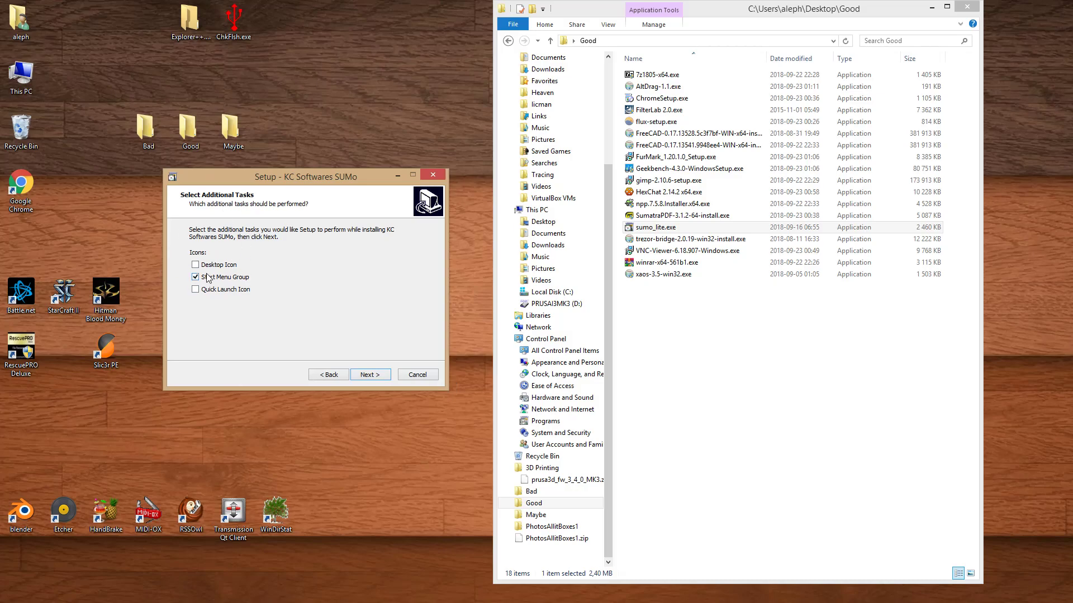
left_click(369, 375)
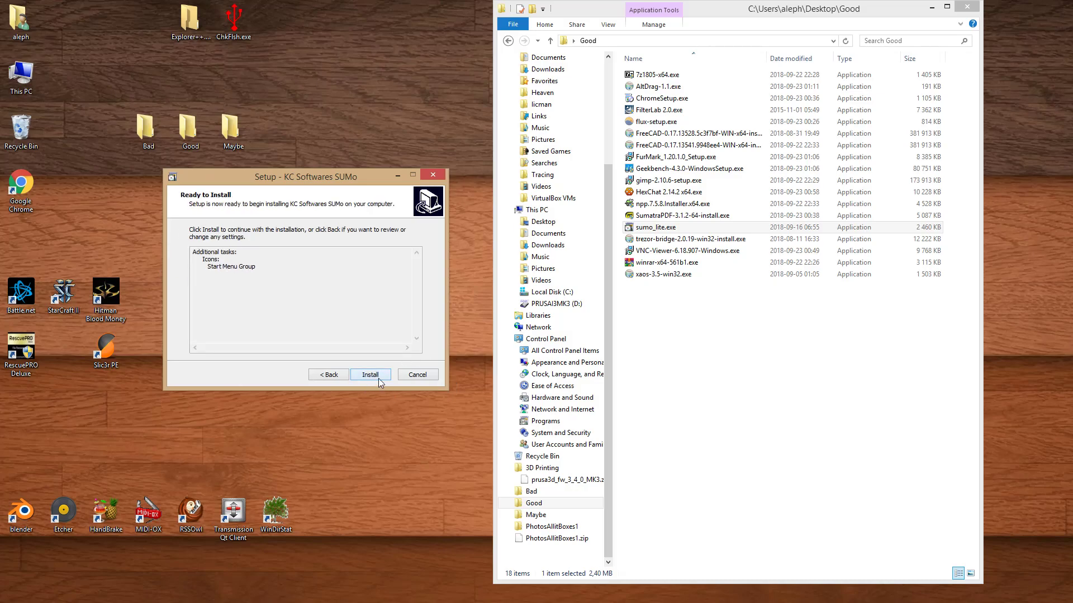
left_click(378, 379)
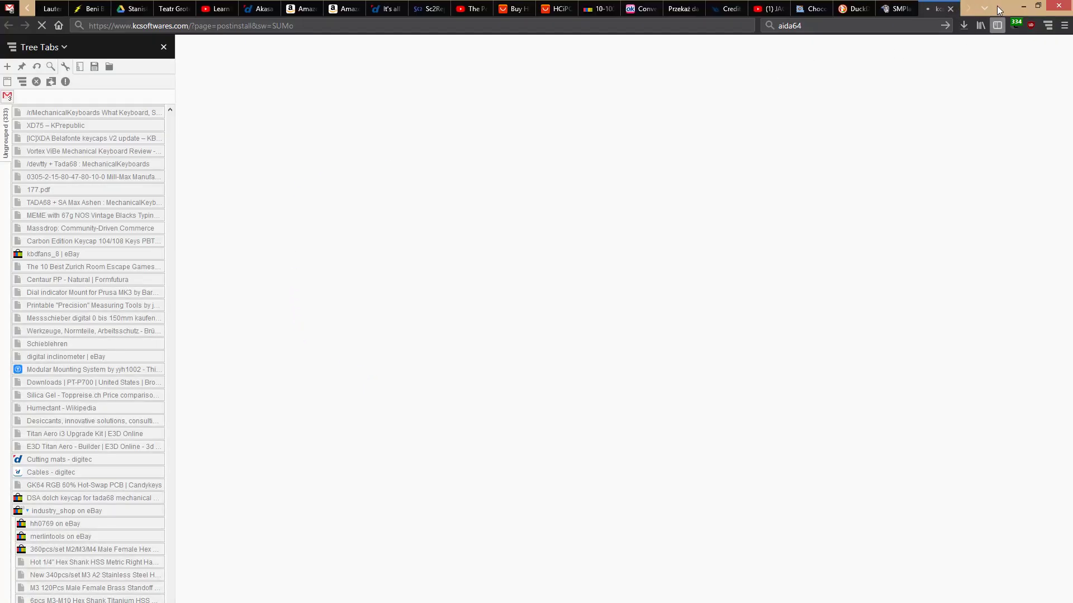
left_click(1023, 5)
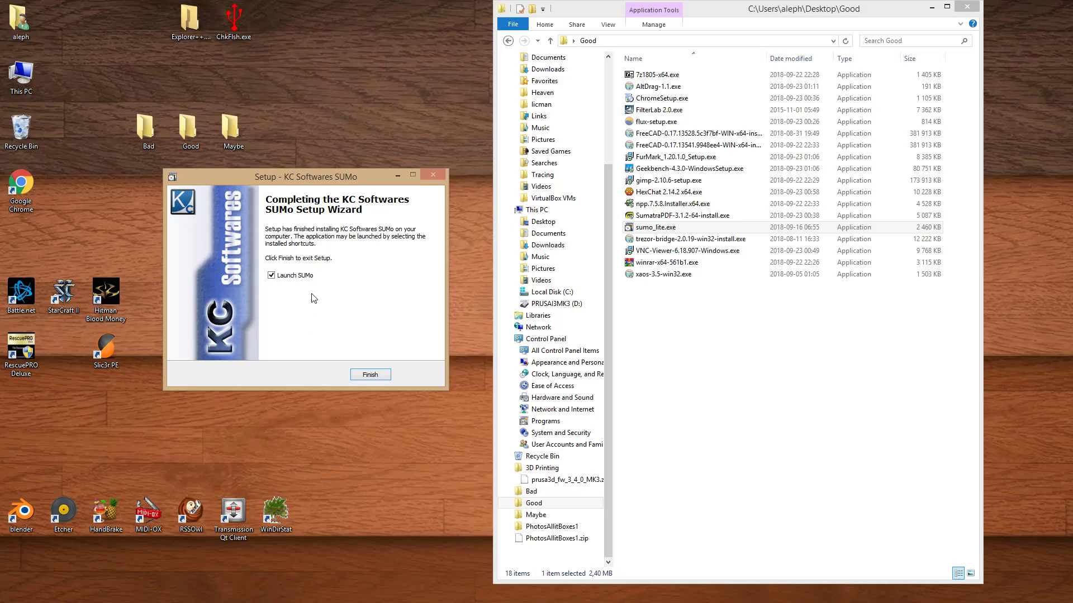
left_click(370, 374)
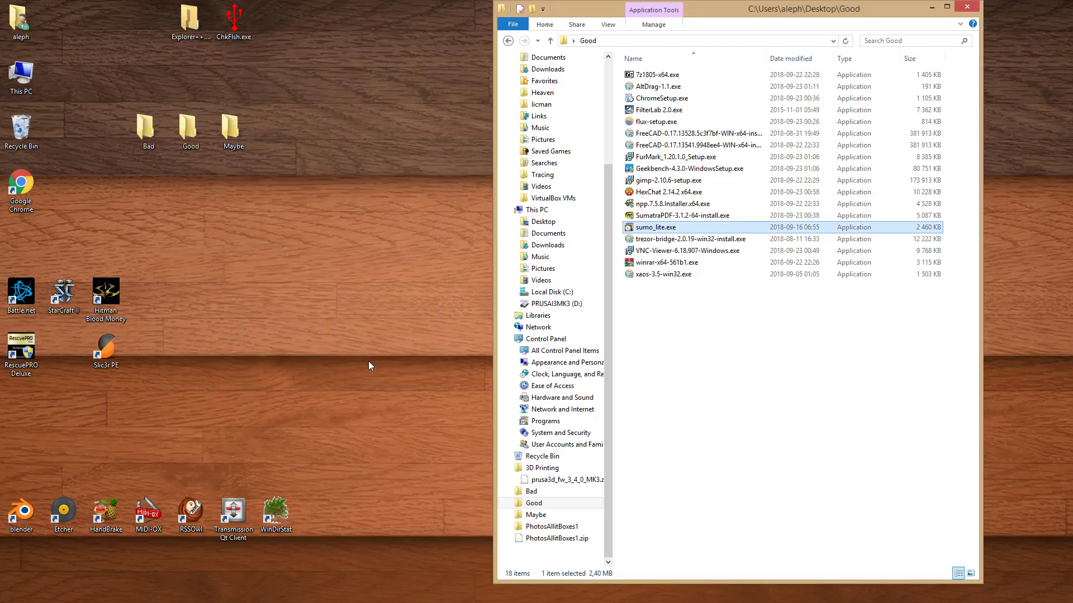
Go through the FurMark_1.20.1.0_Setup.exe wizard with its default folders up to the additional tasks, and cancel the installation.
left_click(721, 370)
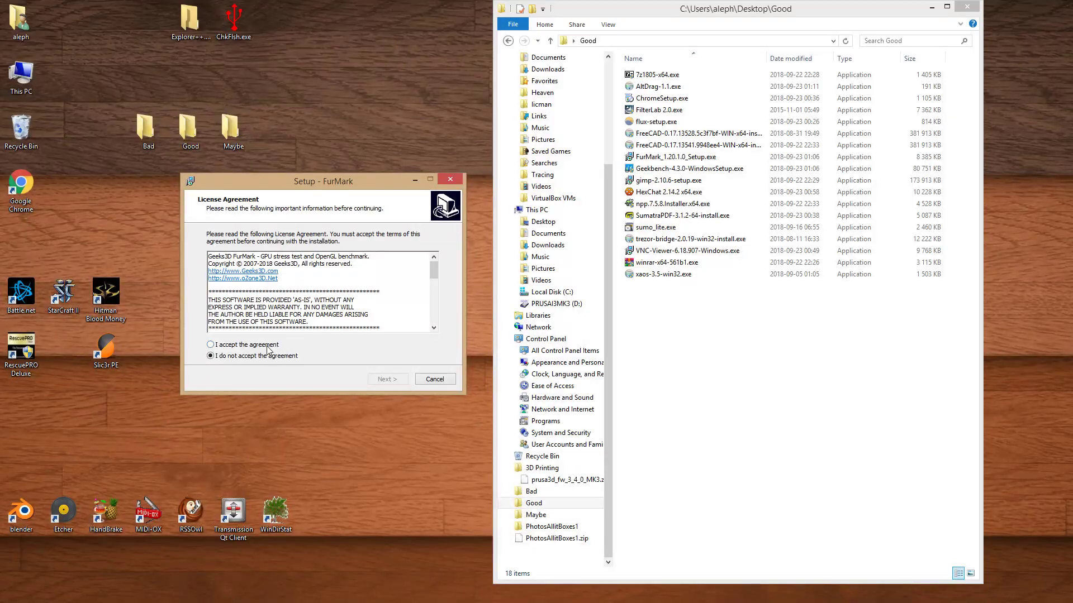
left_click(281, 348)
left_click(394, 379)
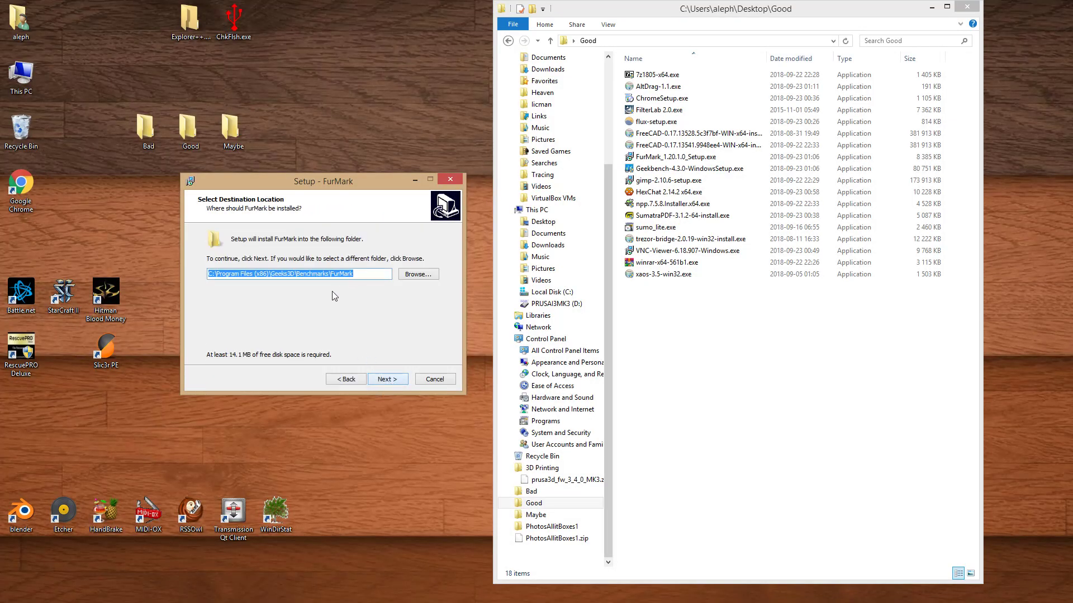
left_click(391, 380)
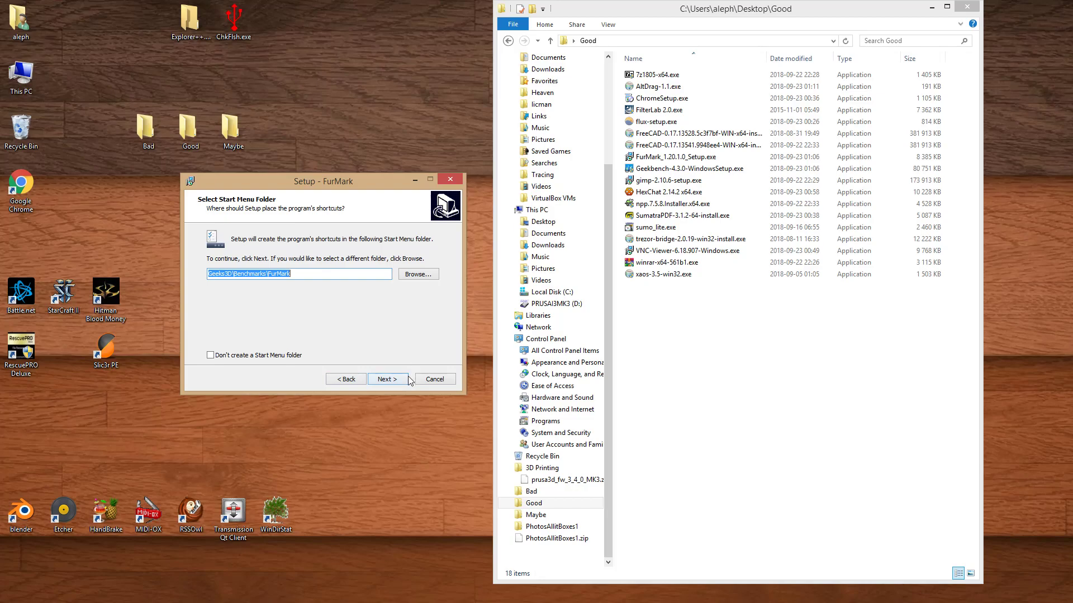
left_click(409, 380)
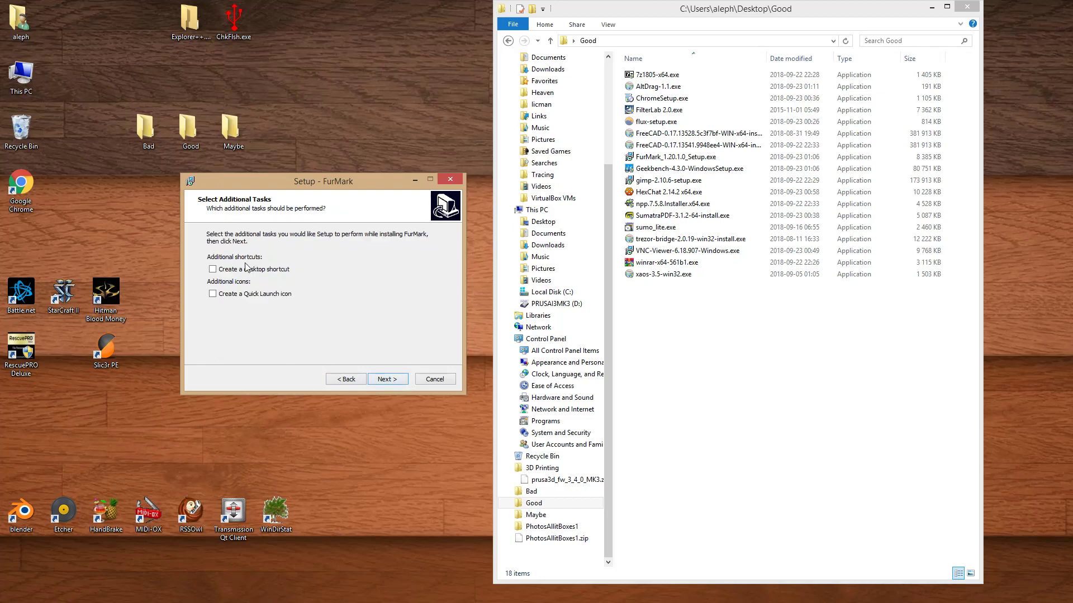
left_click(434, 380)
left_click(588, 582)
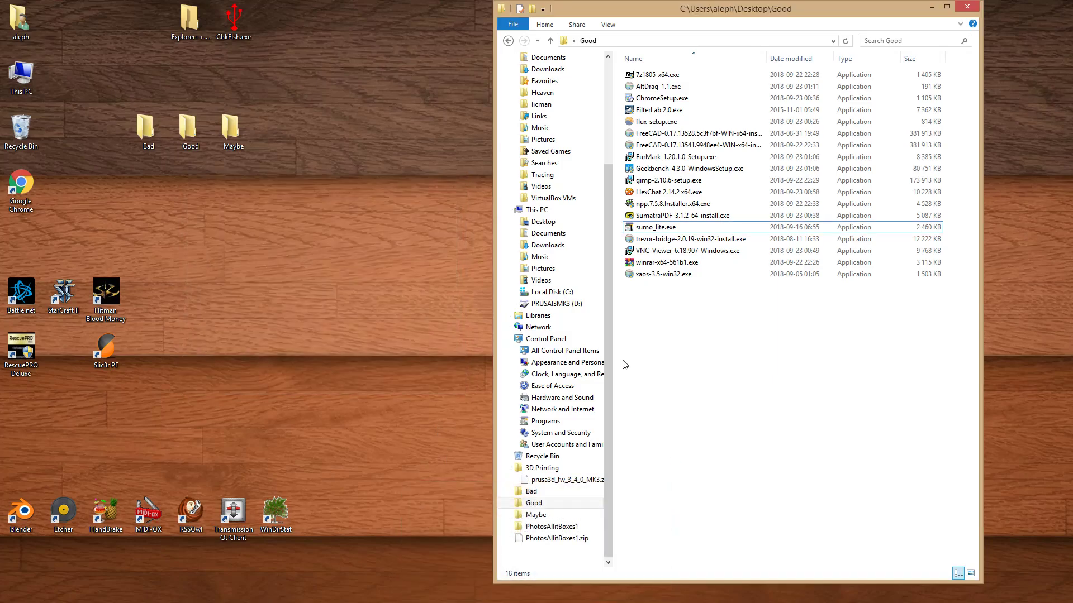
Install FreeCAD 0.17 from the 0.17.13541 installer to C:\Program Files\FreeCAD 0.17 without optional components, and show the installation details.
double_click(686, 132)
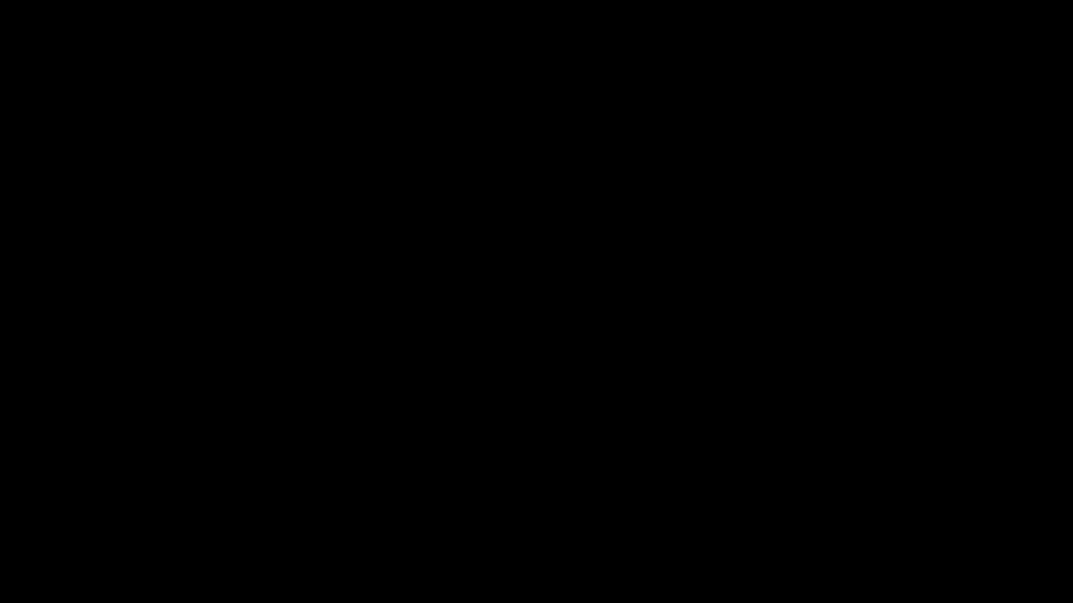
left_click(435, 378)
left_click_drag(495, 421, 291, 181)
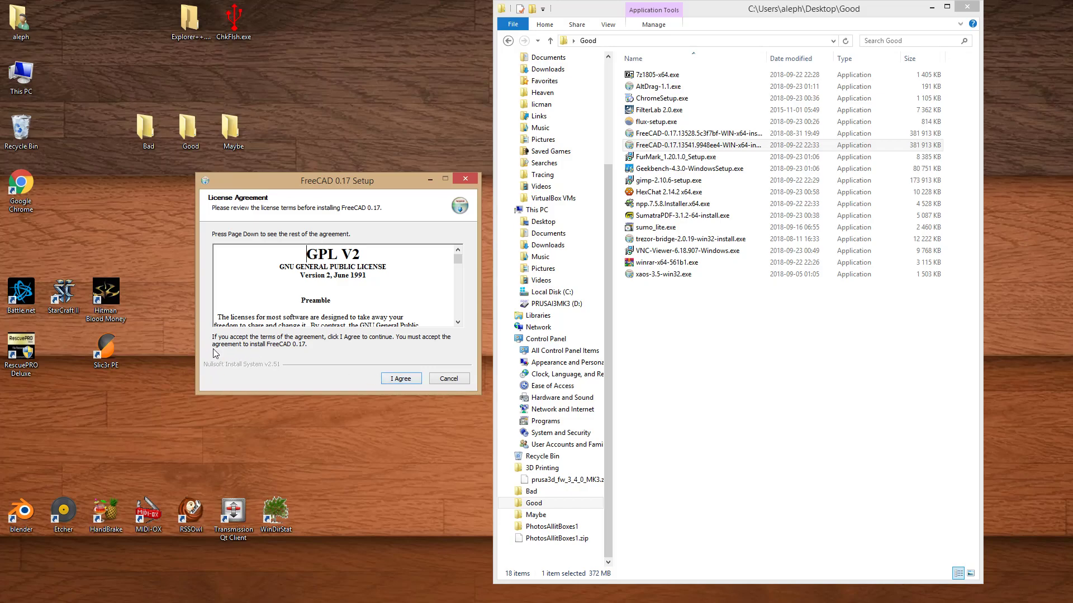
left_click(401, 380)
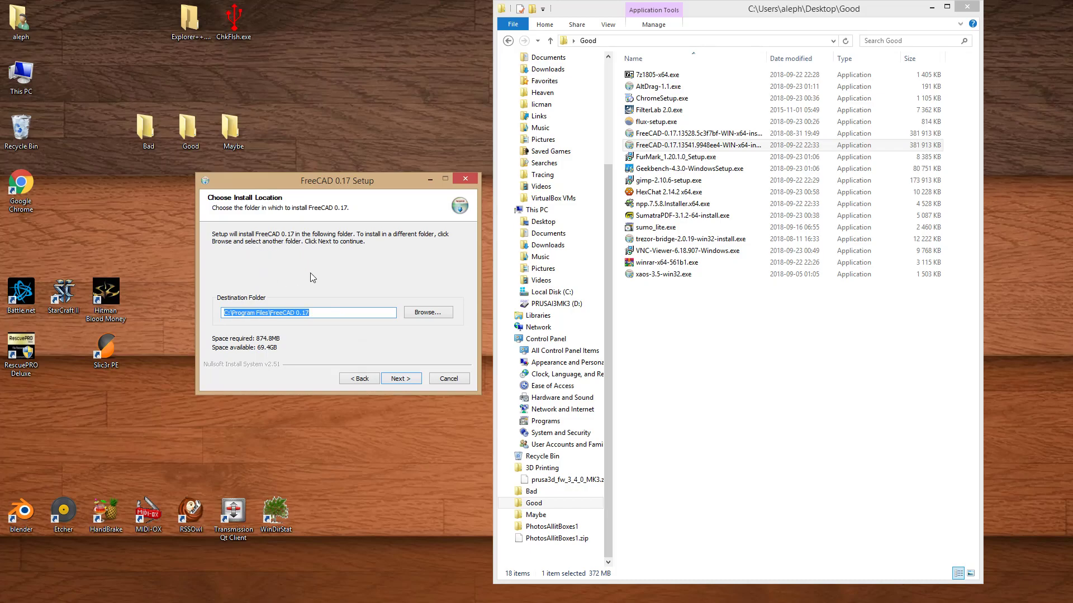
left_click(400, 382)
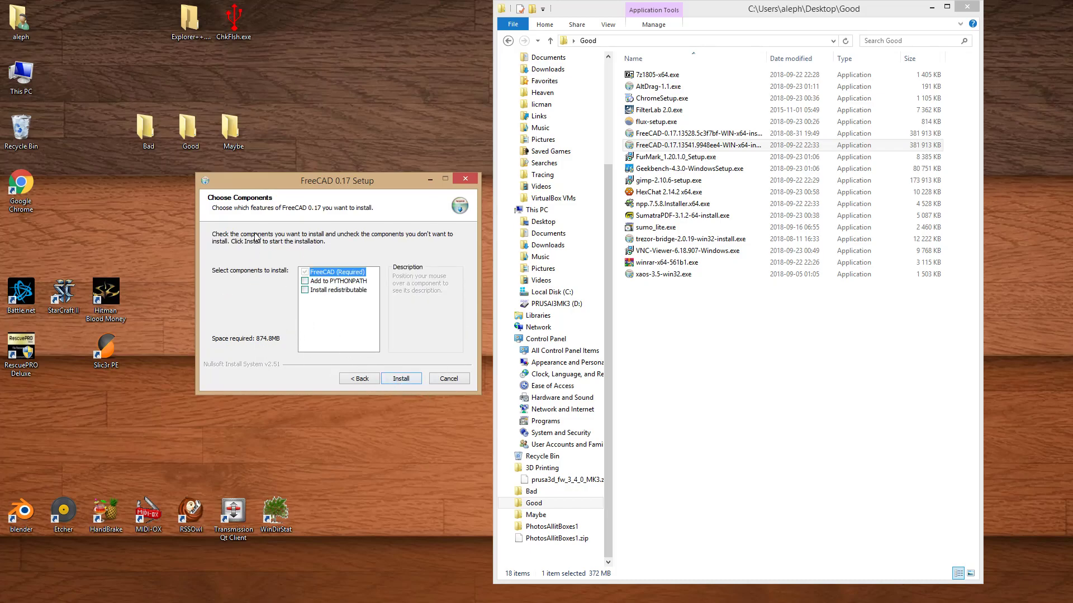
left_click(401, 380)
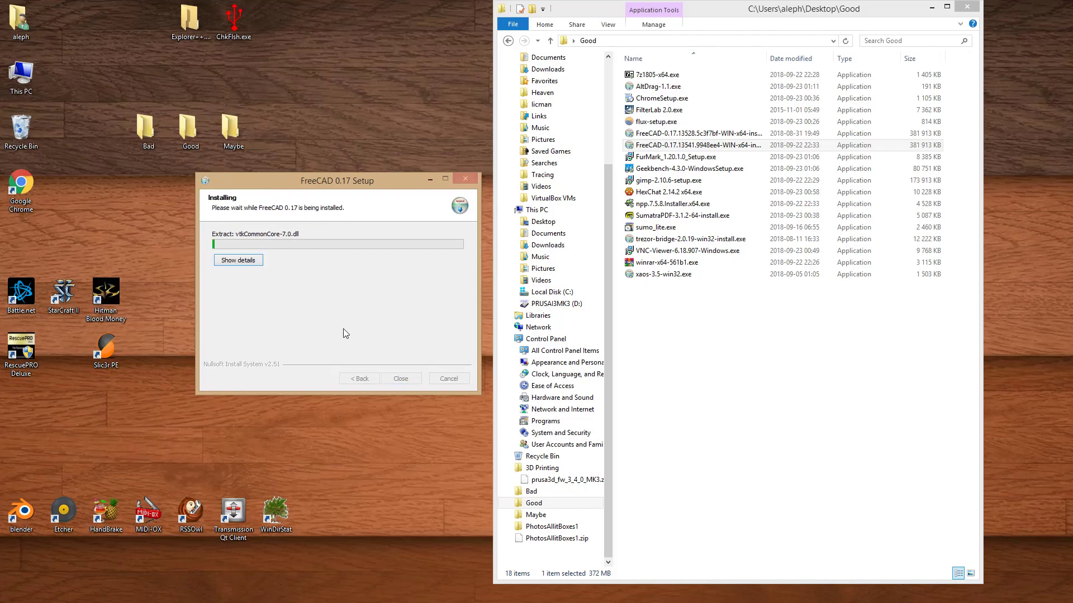
left_click(238, 261)
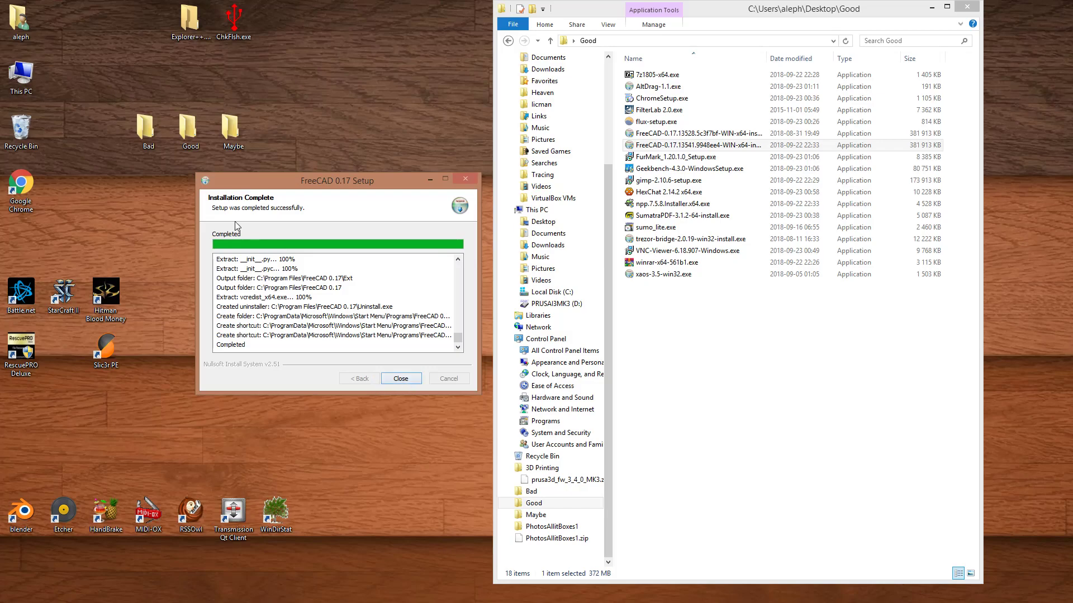
Close the completed FreeCAD 0.17 setup and open the Maybe folder.
left_click(404, 378)
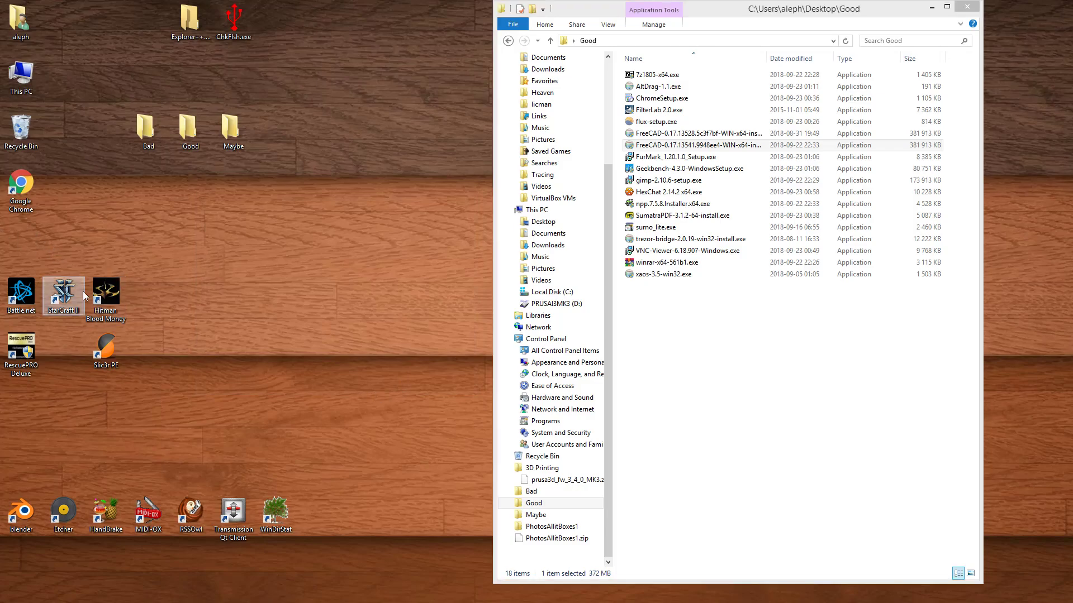
left_click(743, 399)
left_click(537, 515)
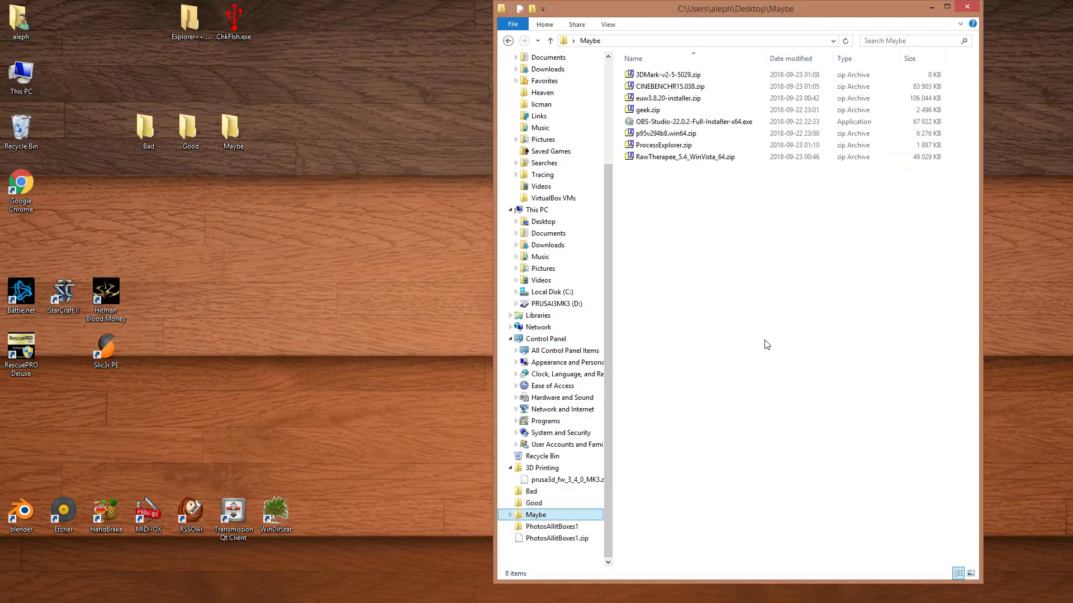
left_click(700, 124)
left_click(692, 242)
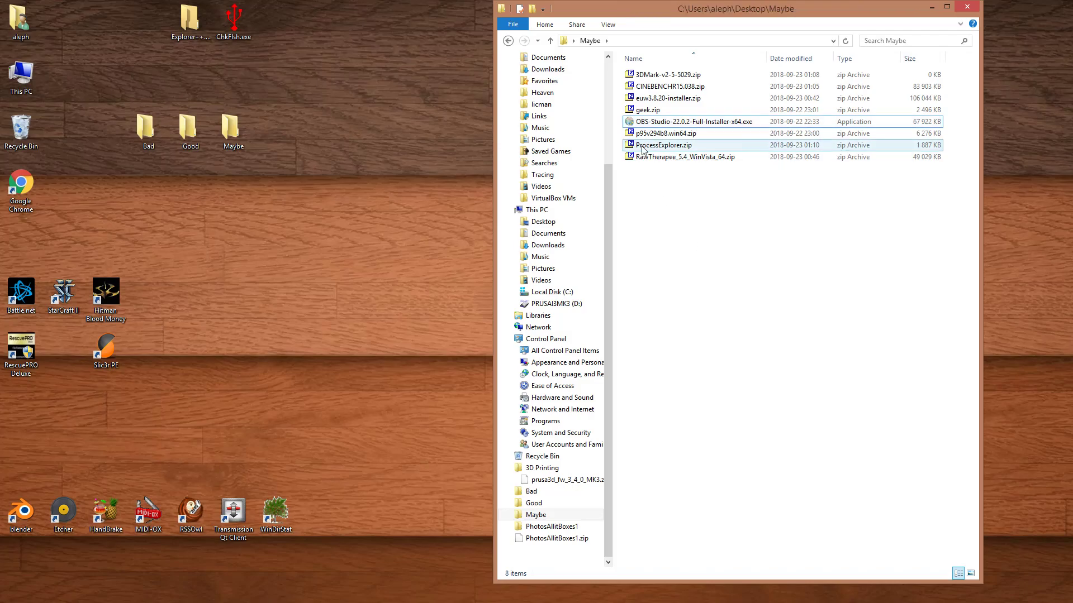
left_click(691, 265)
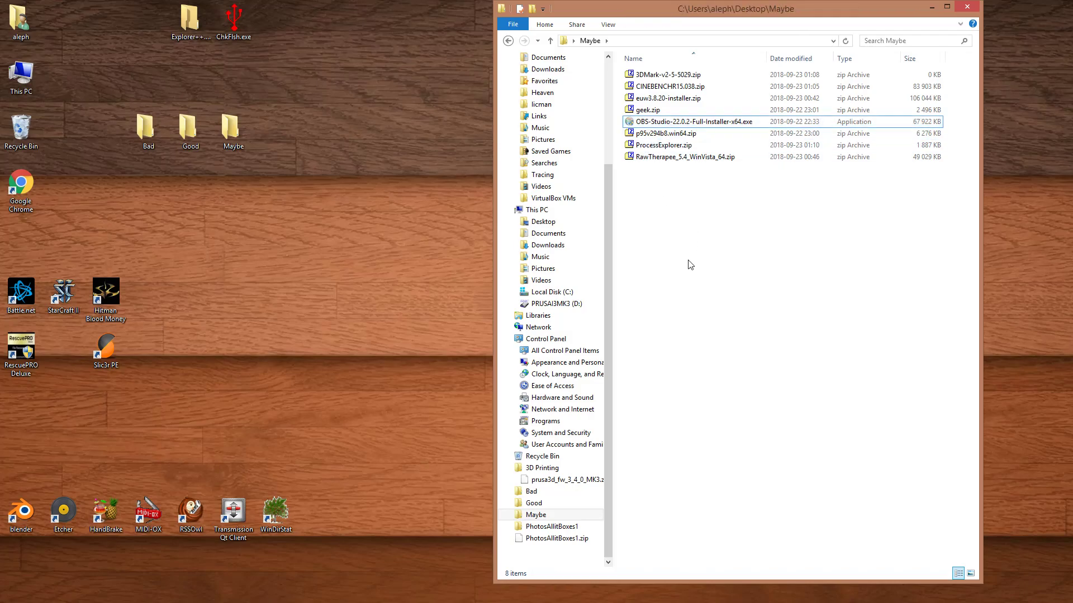
Extract RawTherapee_5.4_WinVista_64.zip, CINEBENCHR15.038.zip and euw3.8.20-installer.zip in the Maybe folder, each into a folder named after its archive.
right_click(682, 160)
mouse_move(733, 177)
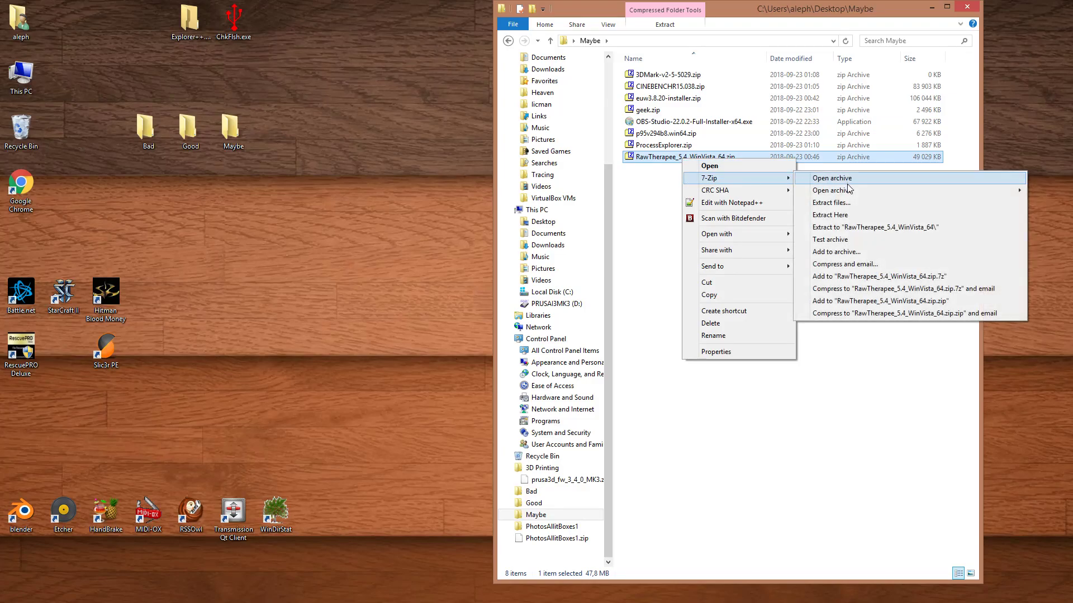
left_click(853, 226)
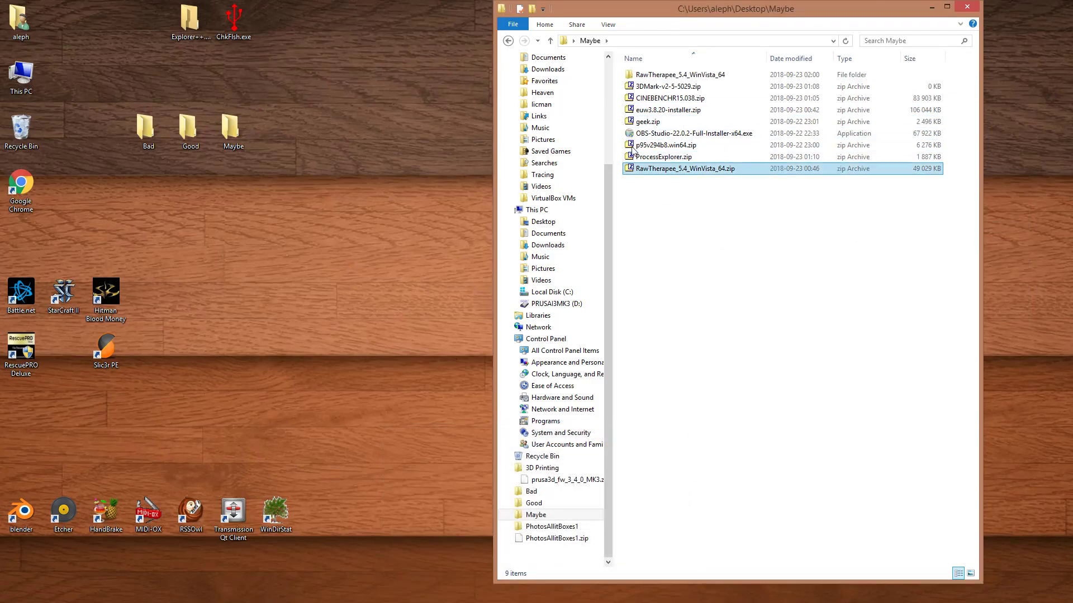
right_click(664, 99)
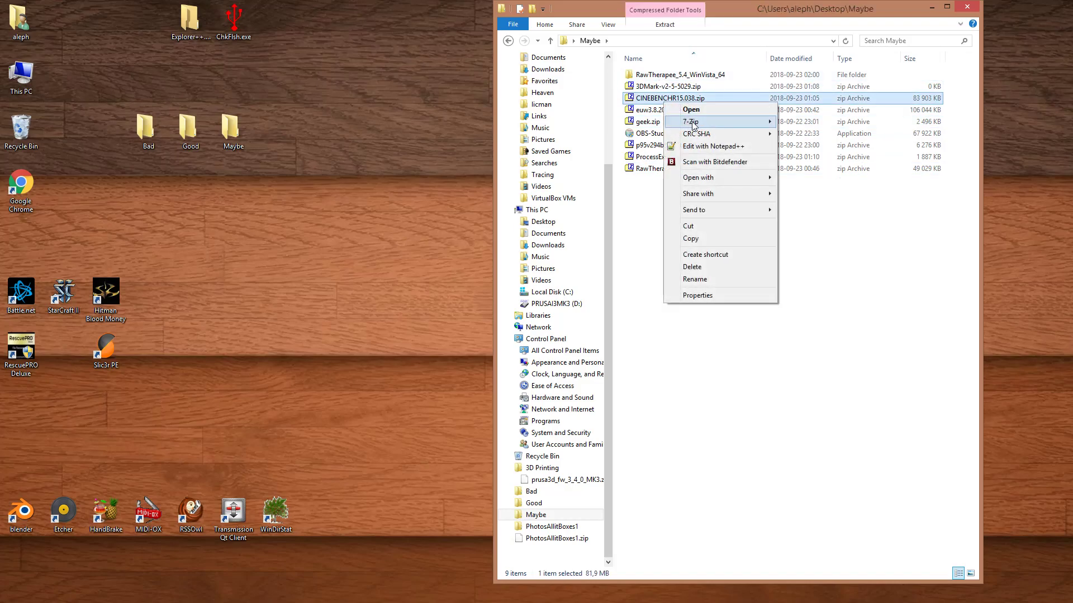
mouse_move(692, 123)
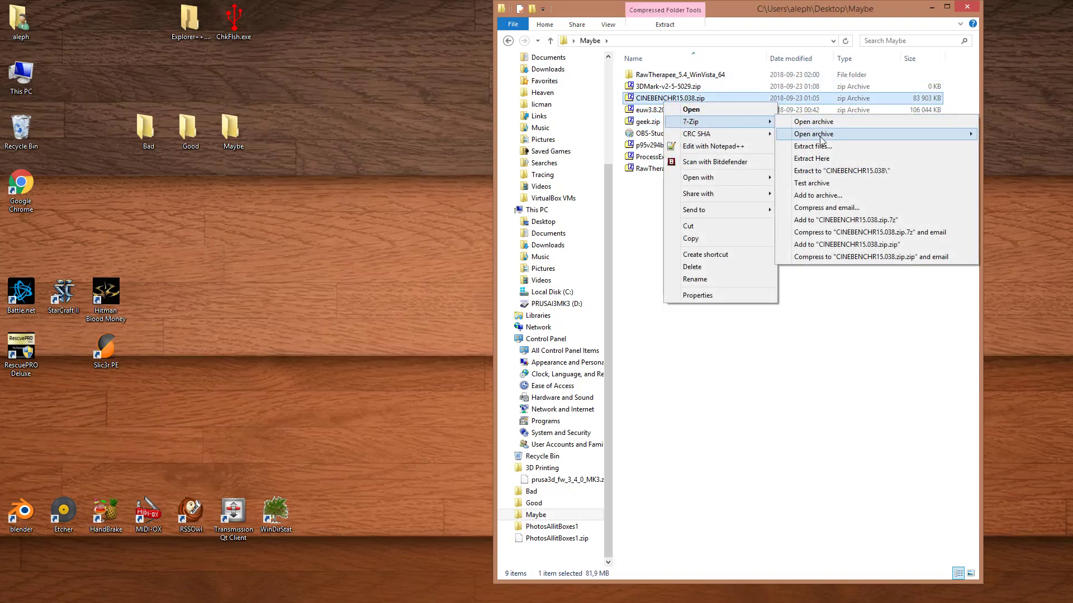
left_click(847, 171)
right_click(672, 110)
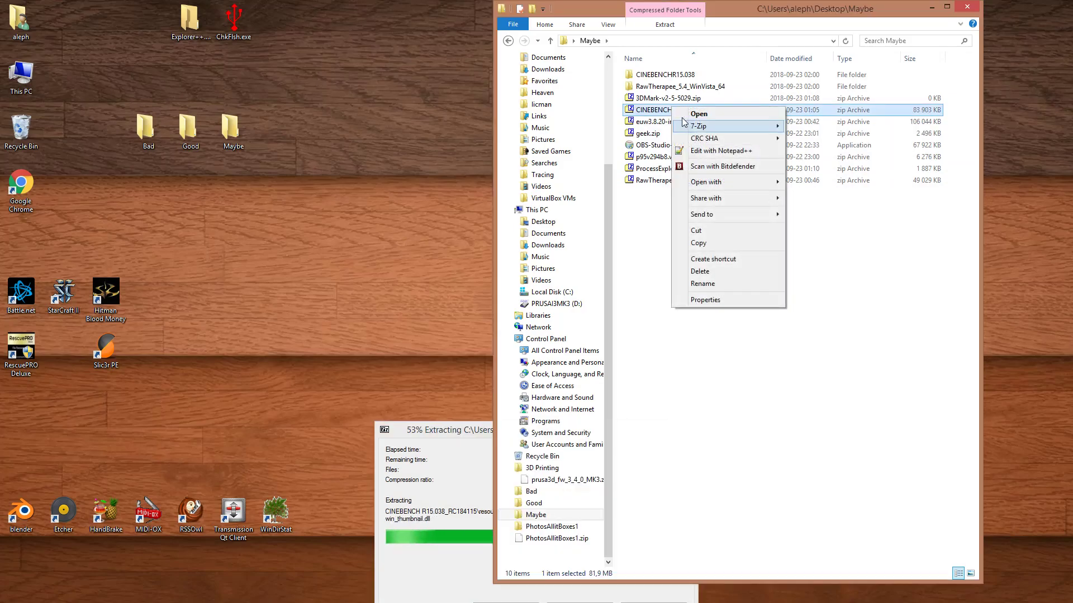
right_click(646, 121)
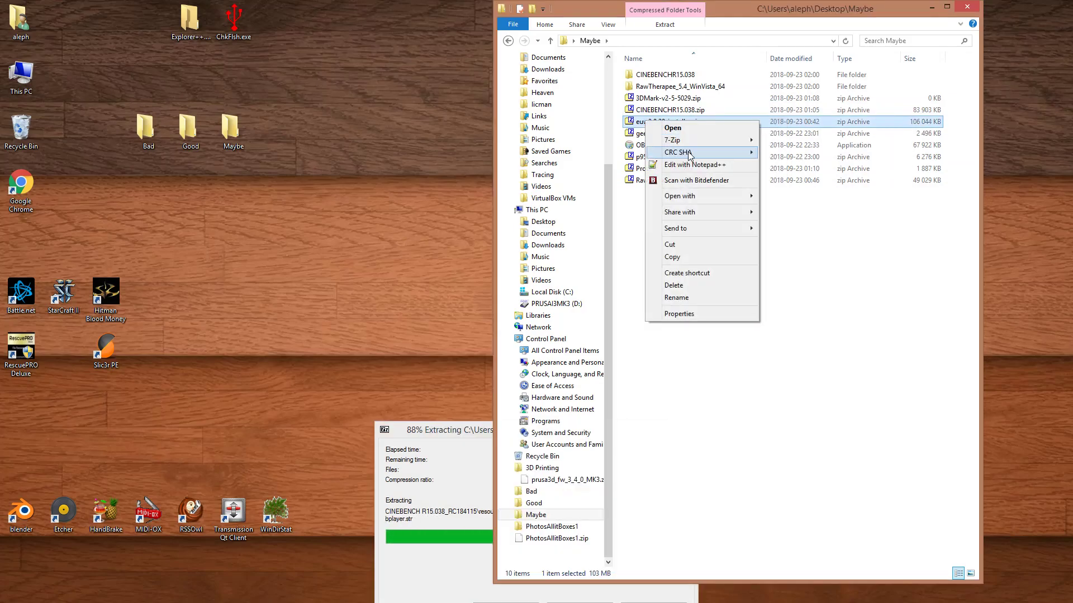
mouse_move(696, 140)
left_click(838, 188)
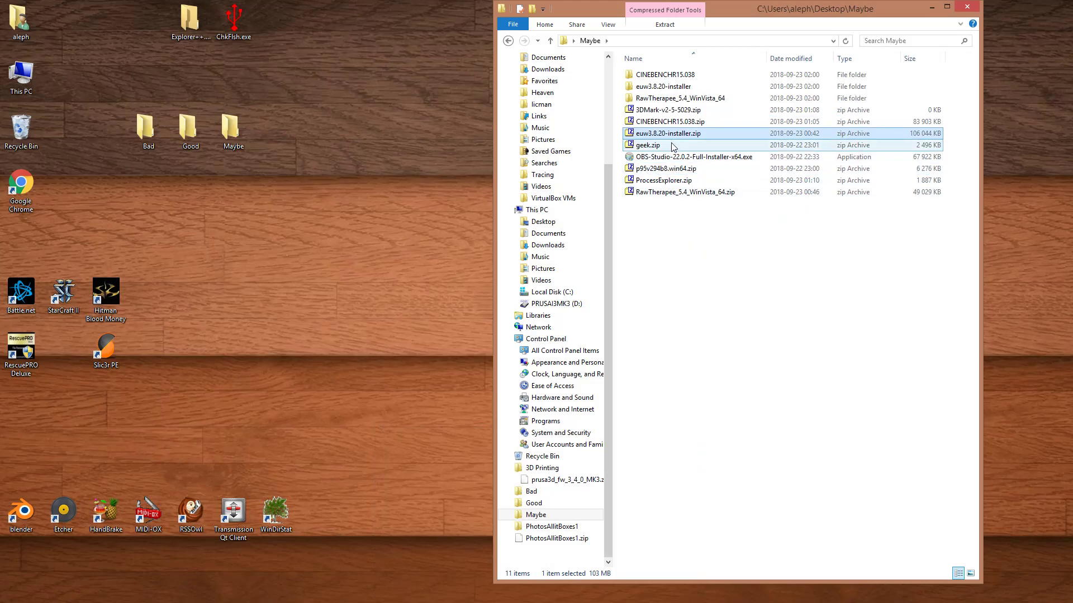
Run the extracted RawTherapee_5.4_WinVista_64.exe in English, accept the licence and keep the default folders up to the additional tasks.
double_click(673, 99)
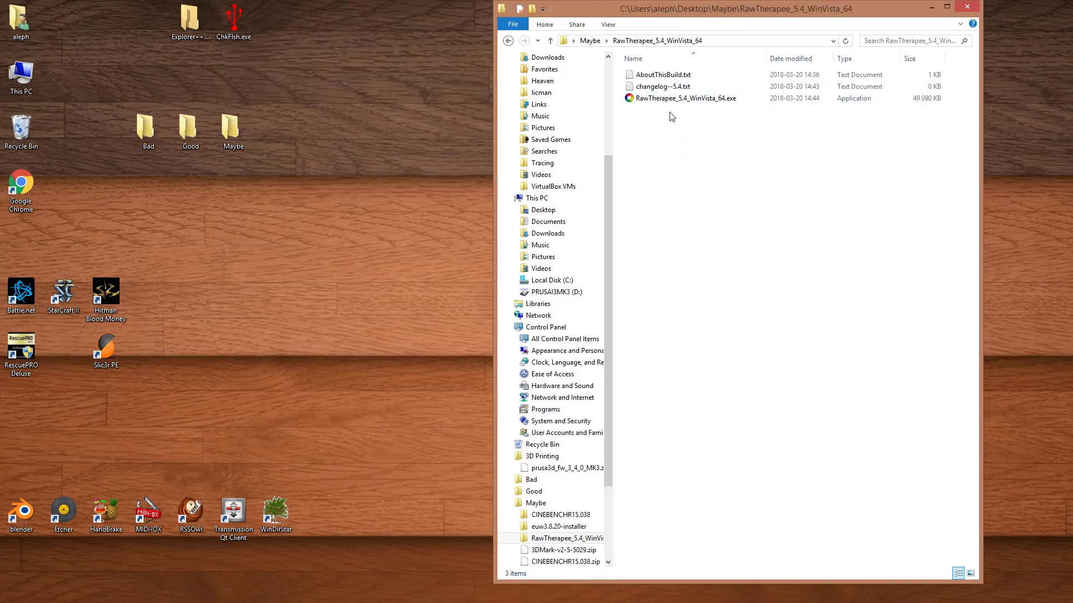
double_click(674, 98)
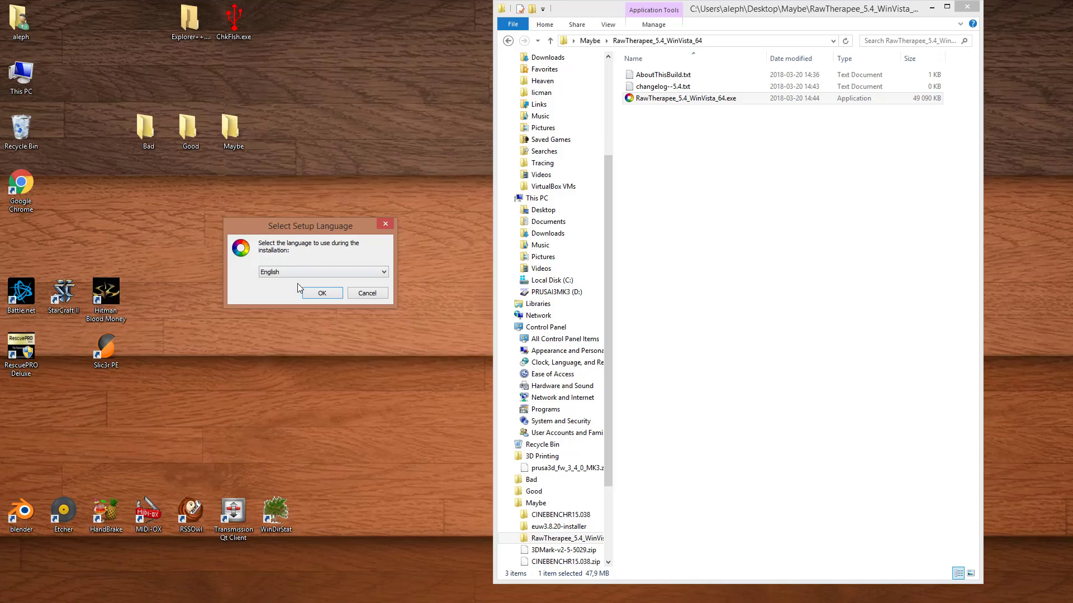
left_click(322, 293)
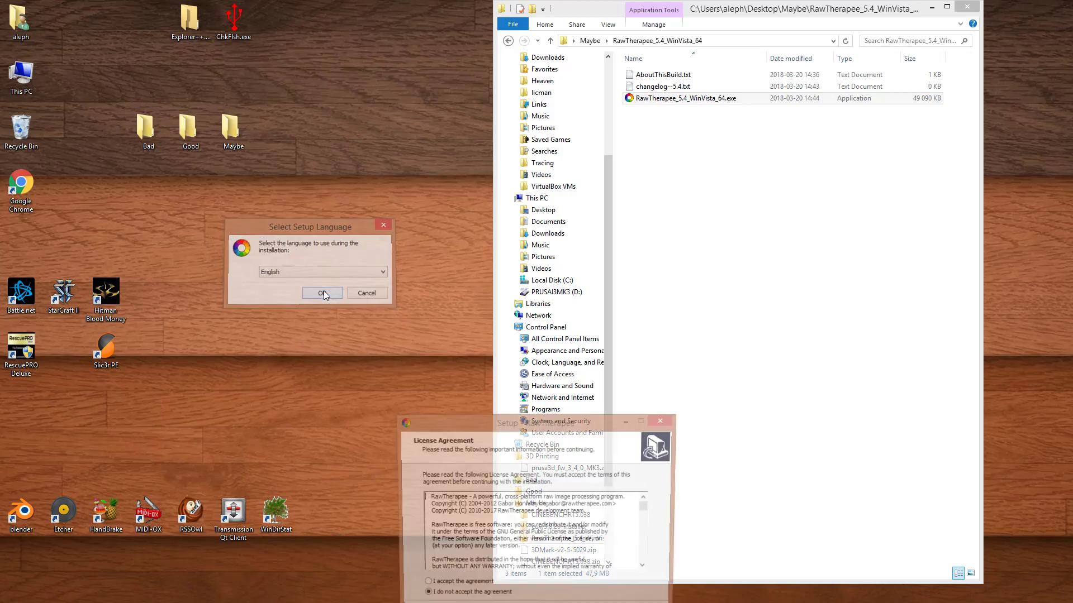
left_click_drag(481, 422, 285, 174)
left_click(256, 337)
left_click(400, 371)
left_click(403, 371)
left_click(416, 372)
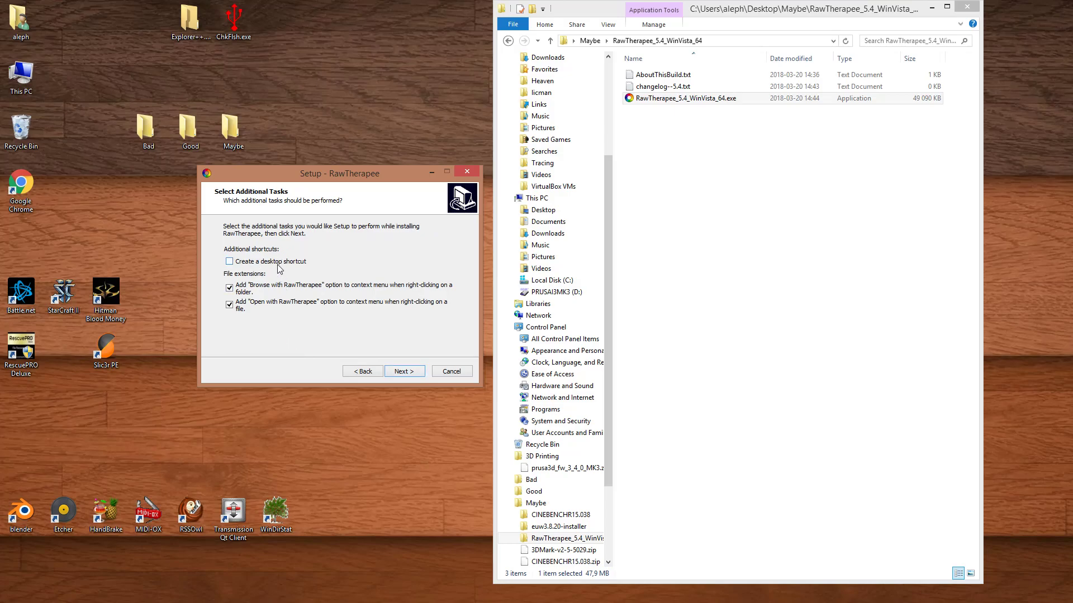
Install RawTherapee to C:\Program Files\RawTherapee\5.4 without additional tasks, return to the Maybe folder and finish the setup.
left_click(410, 374)
left_click(368, 374)
left_click(403, 369)
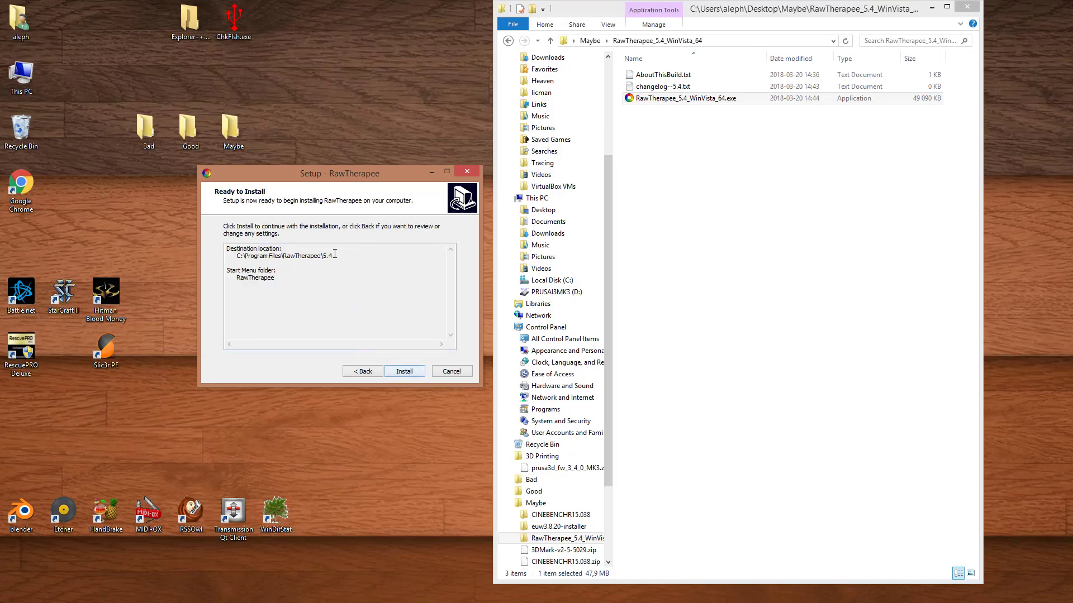
left_click(405, 372)
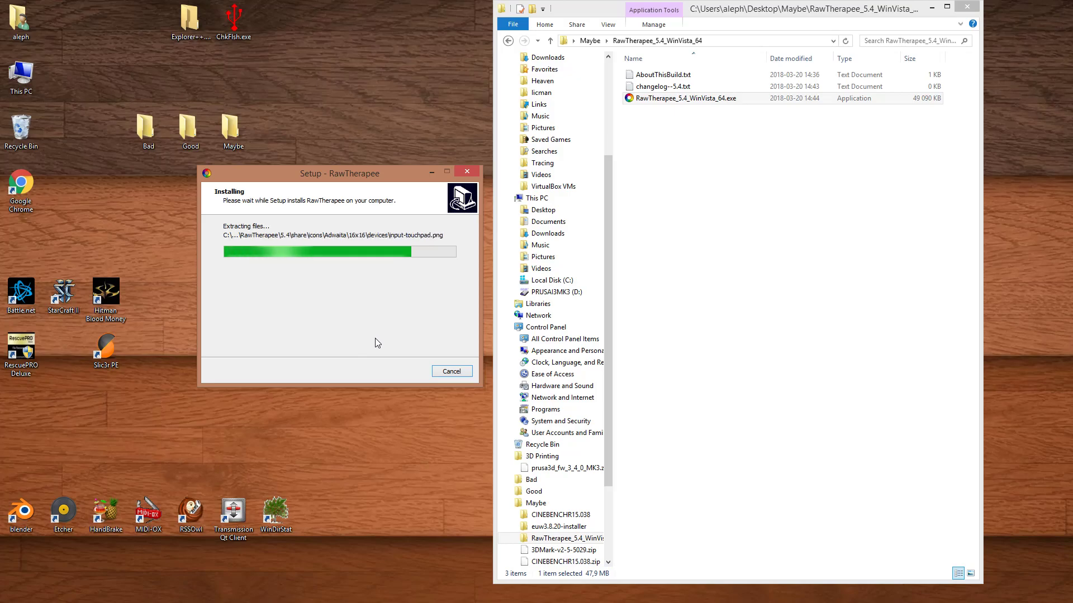
left_click(743, 300)
key("BackSpace")
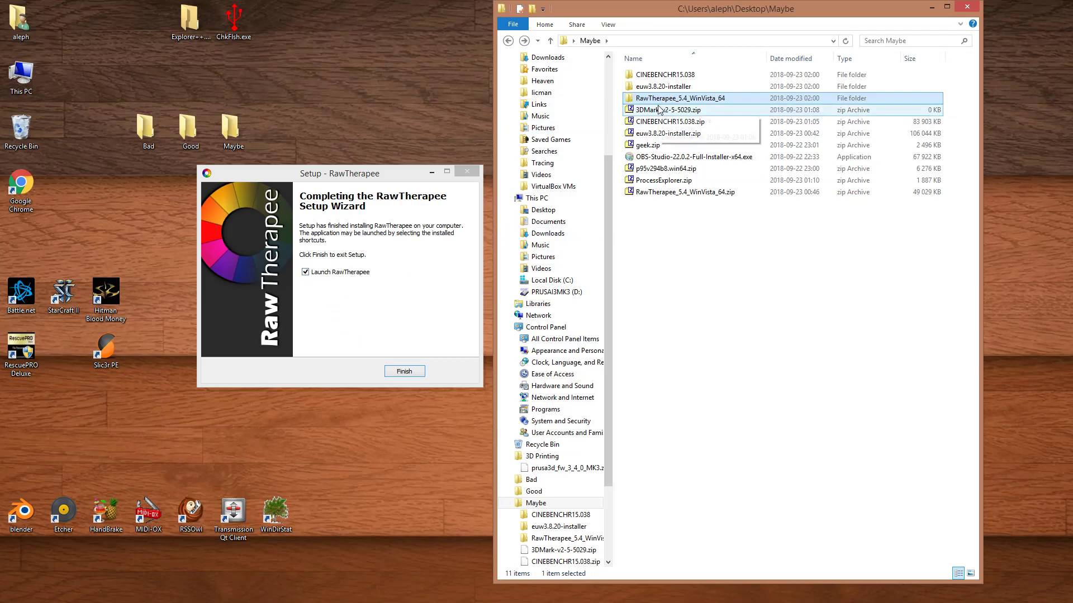
left_click(390, 174)
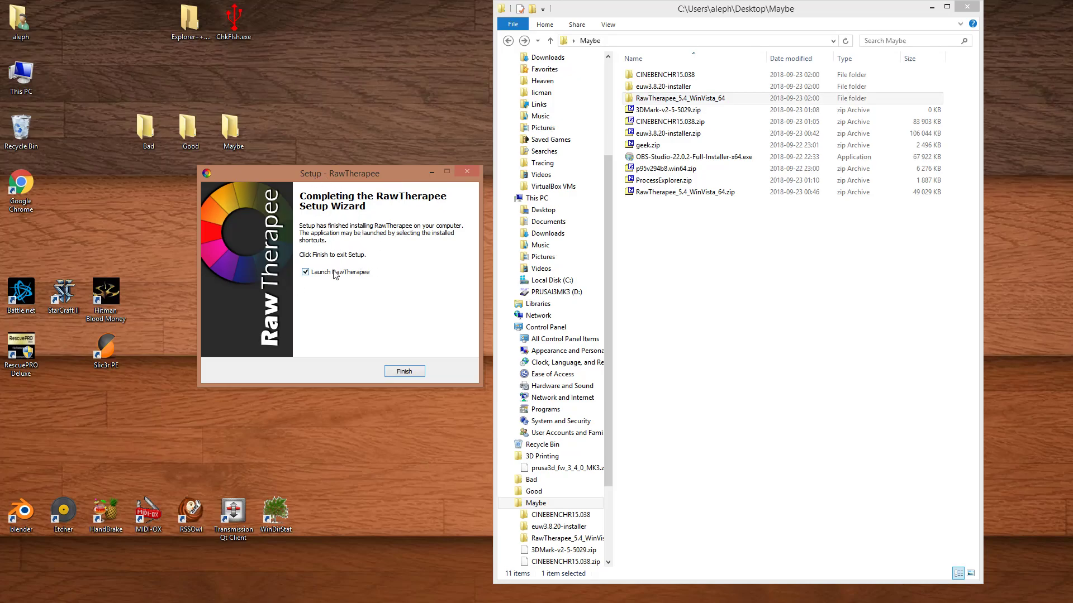
left_click(405, 371)
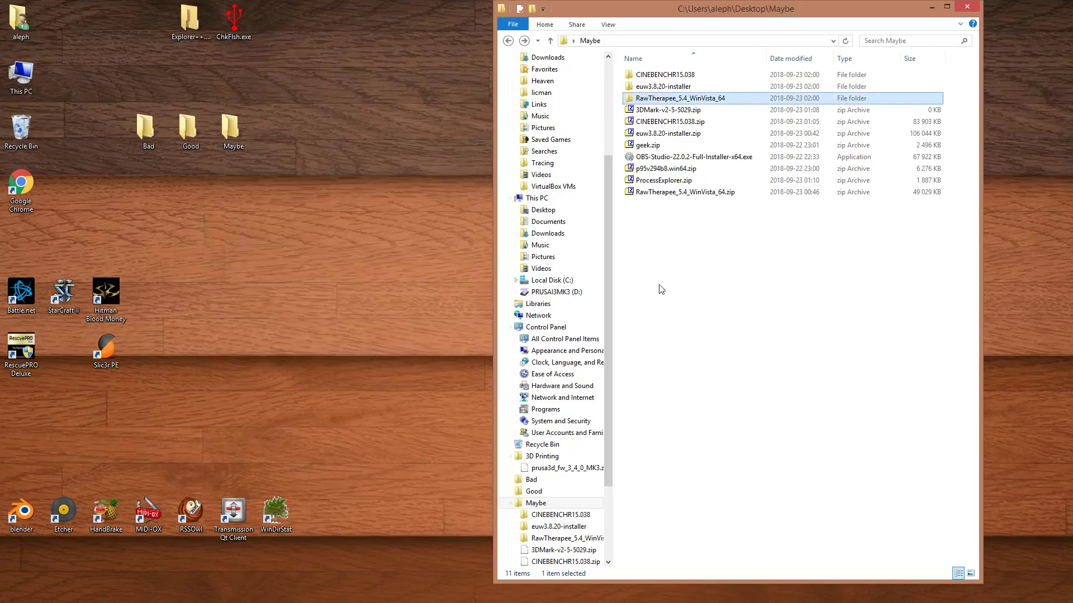
Run euw3.8.20-installer.exe from its extracted folder and choose Europe, Middle East, Africa as the area.
double_click(669, 87)
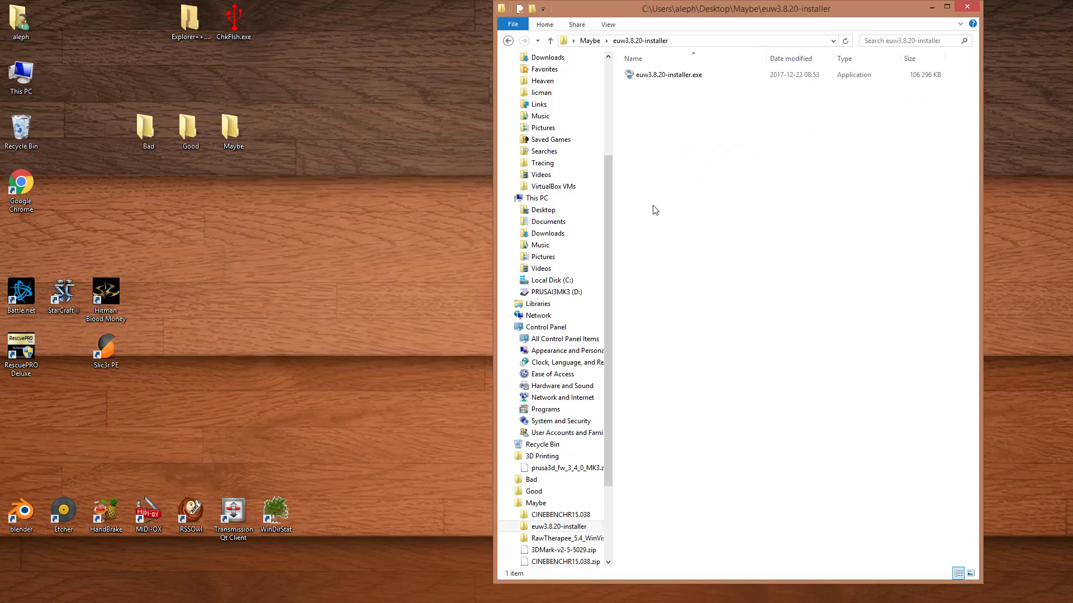
right_click(681, 79)
left_click(689, 84)
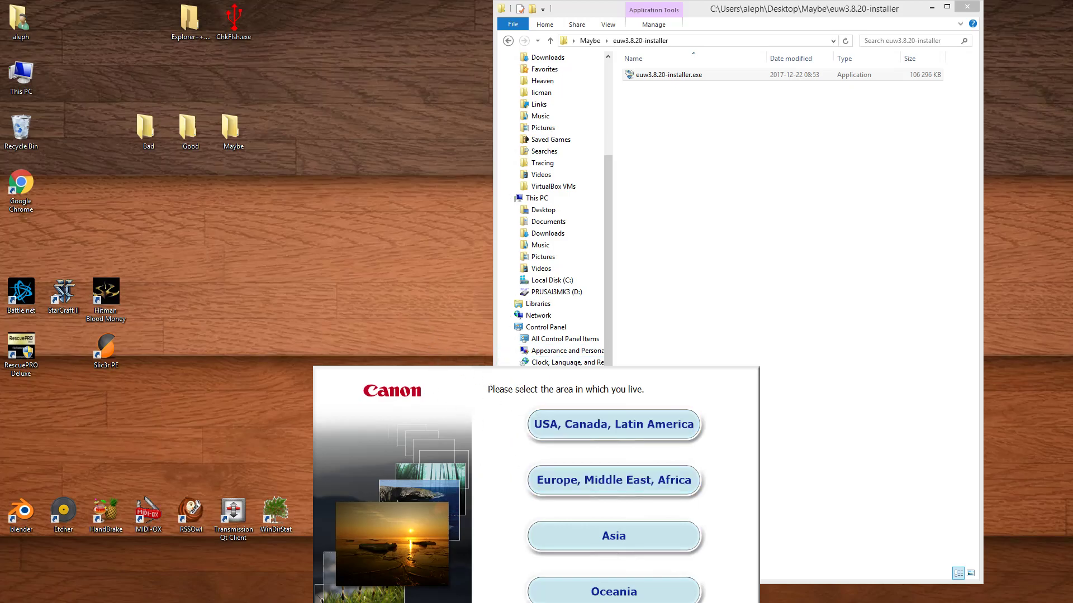
left_click_drag(501, 539, 319, 330)
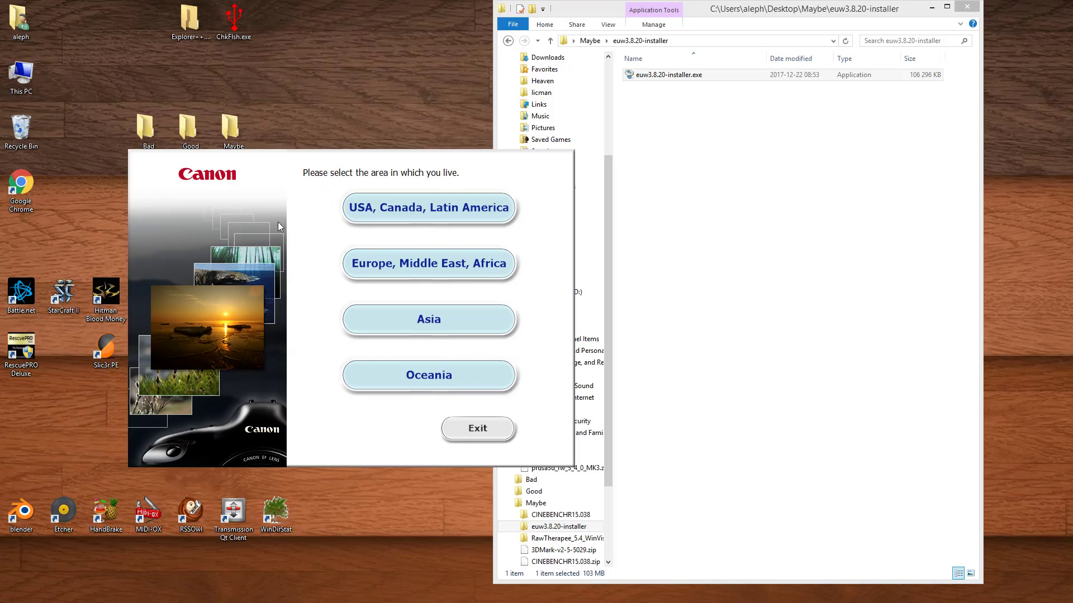
left_click(425, 261)
left_click(378, 347)
left_click(501, 439)
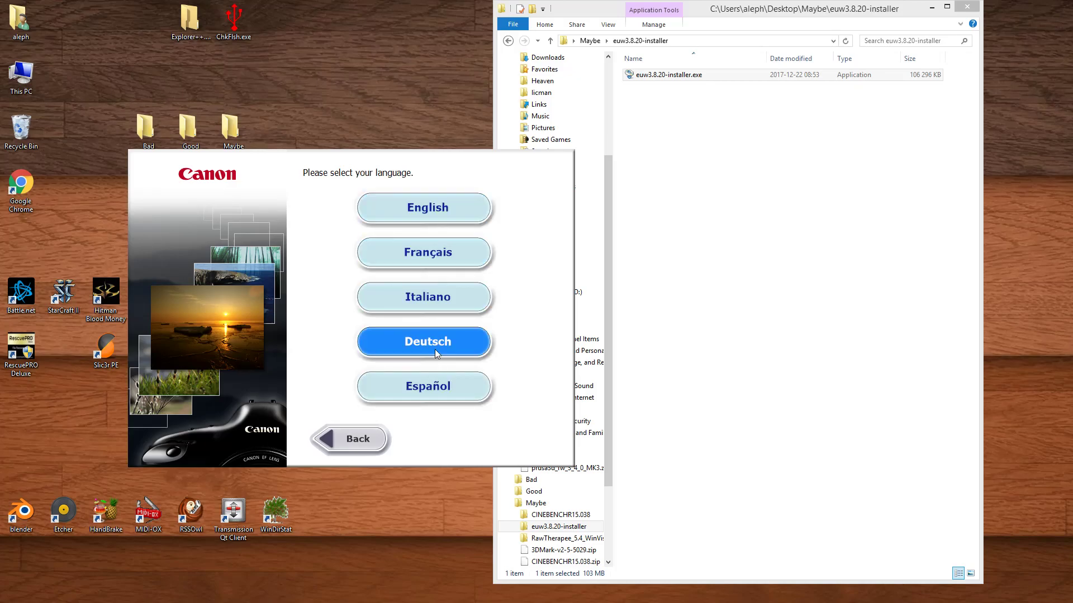
Install the Canon EOS Utility software in English, accepting the licence agreement.
left_click(431, 215)
left_click(342, 342)
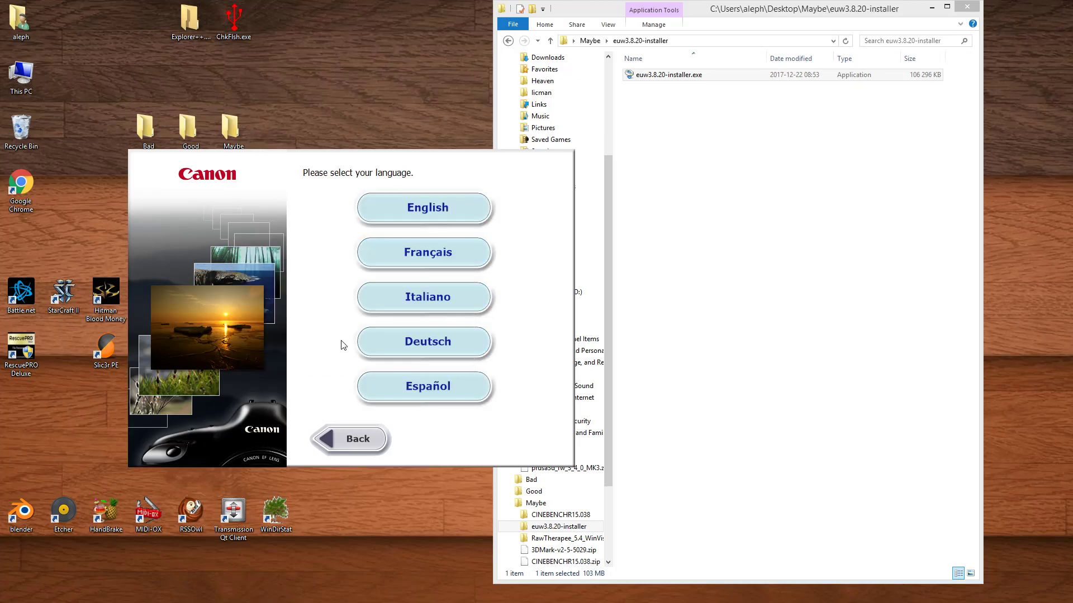
left_click(506, 439)
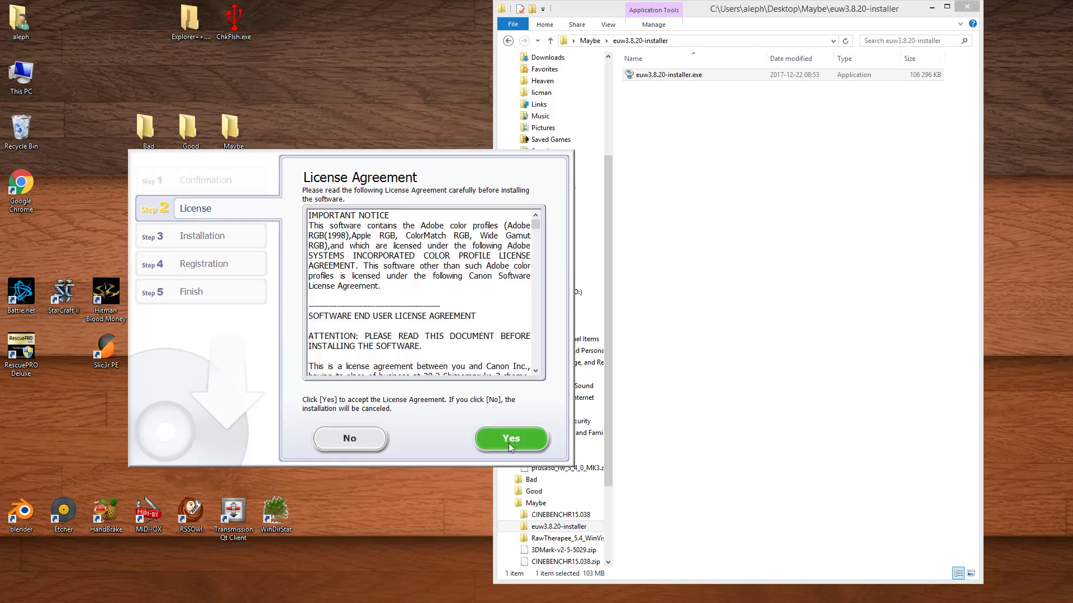
left_click(505, 441)
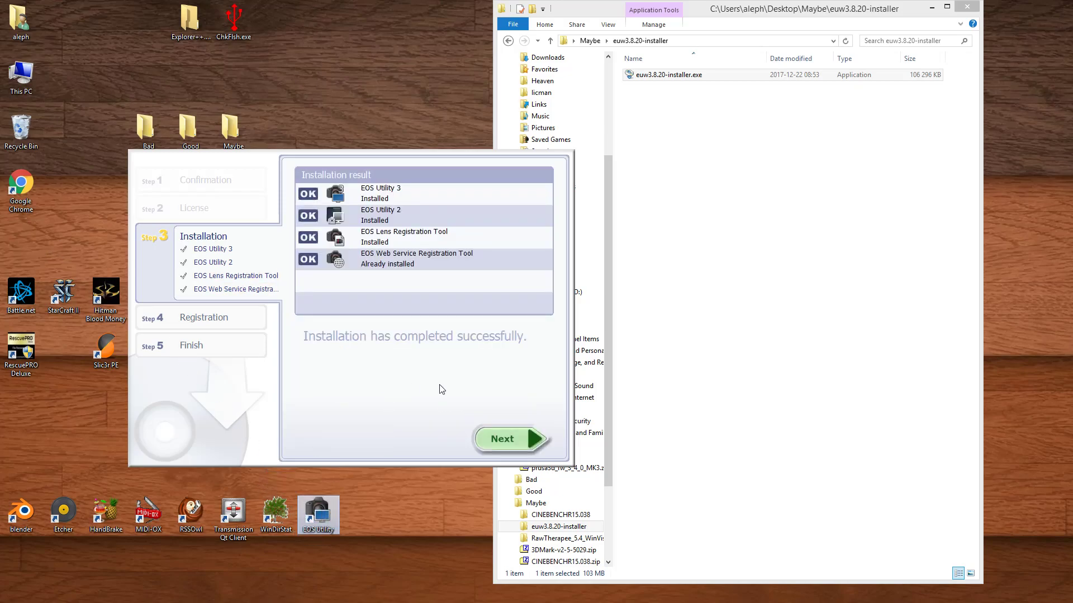
Postpone the CANON iMAGE GATEWAY registration with "No, I will register later" and finish the Canon setup.
left_click(503, 439)
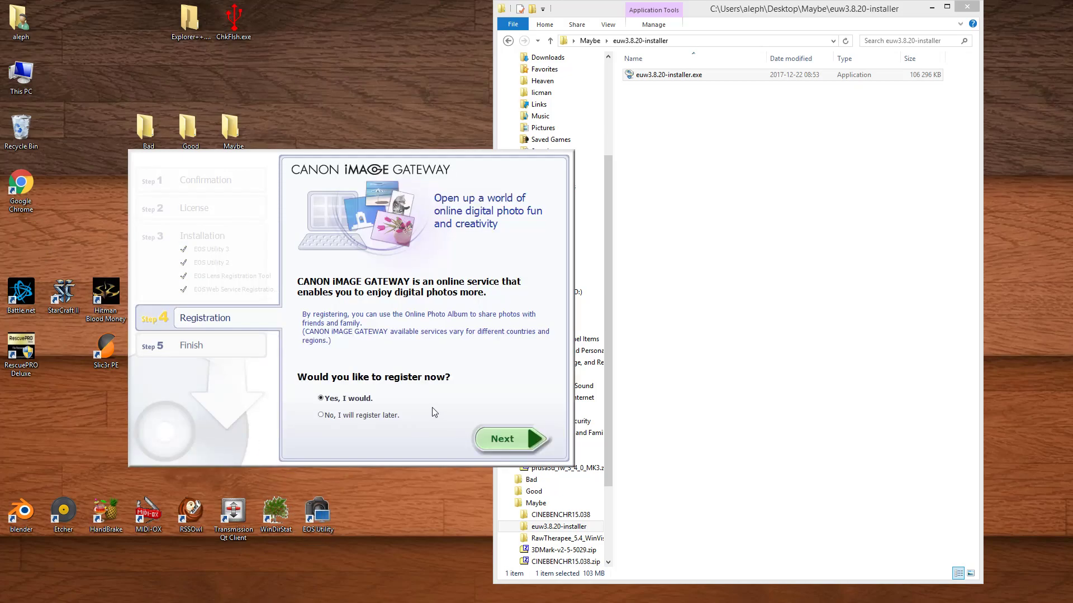
left_click(353, 416)
left_click(503, 440)
left_click(347, 341)
left_click(391, 318)
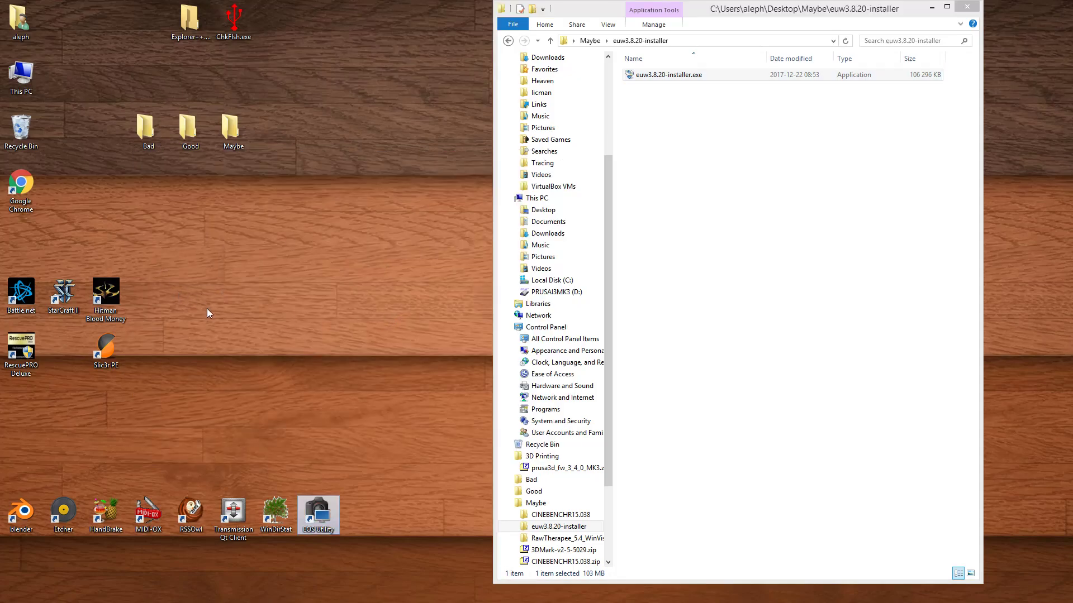
Launch CINEBENCH Windows 64 Bit.exe from the extracted CINEBENCHR15.038 folder and accept its software licence agreement.
left_click(634, 311)
key("BackSpace")
double_click(695, 78)
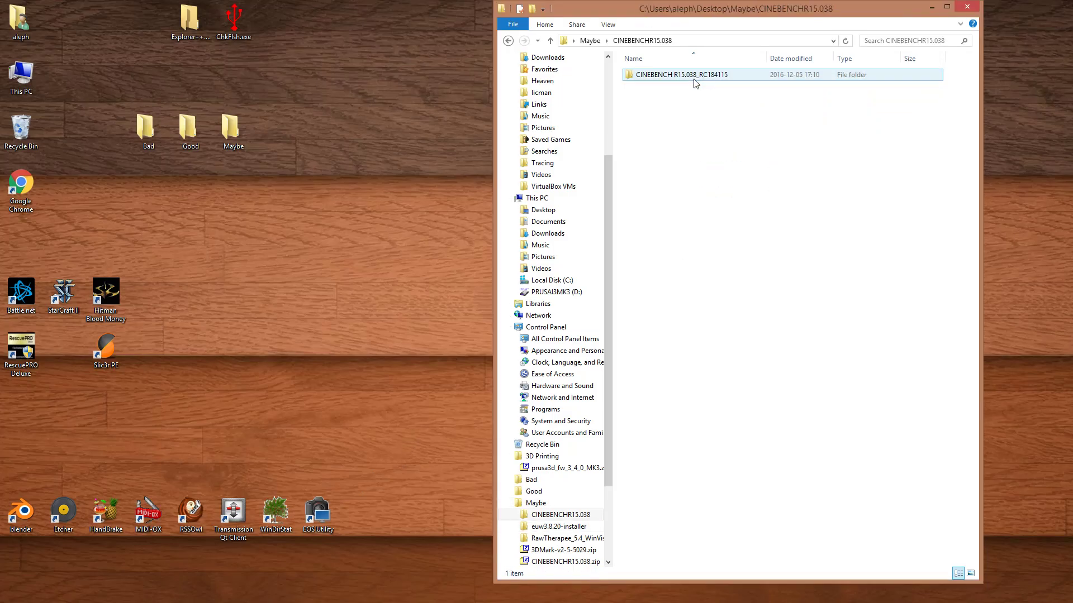
double_click(681, 84)
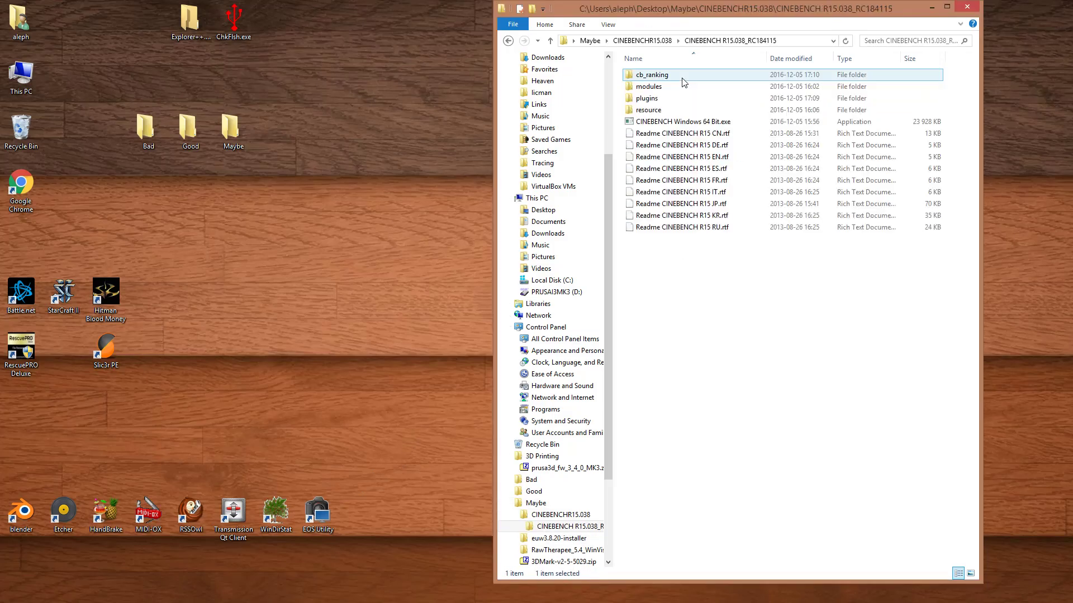
double_click(681, 124)
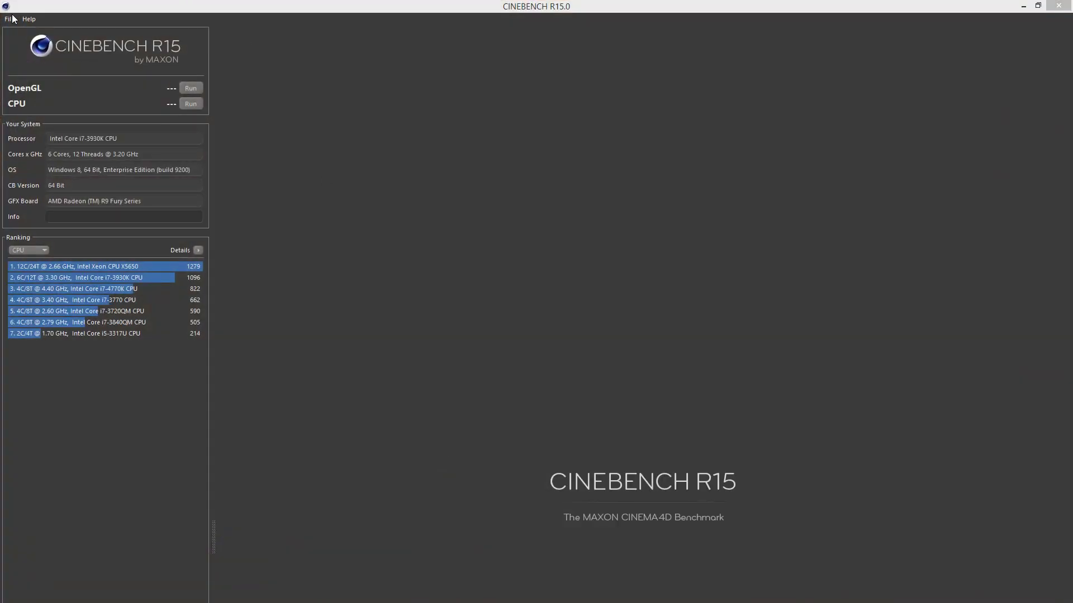
left_click(12, 19)
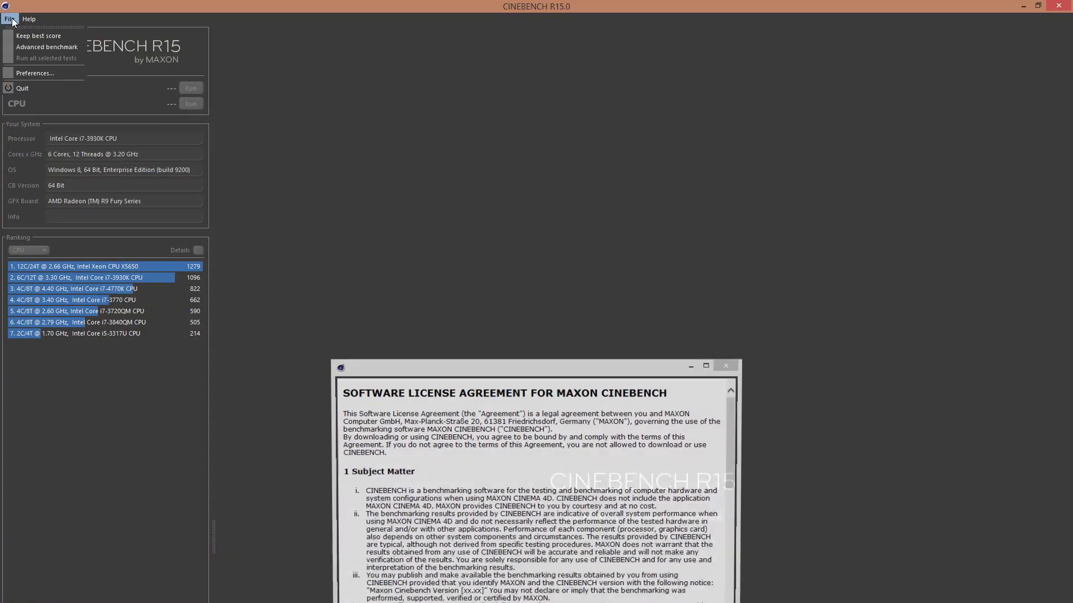
left_click(639, 377)
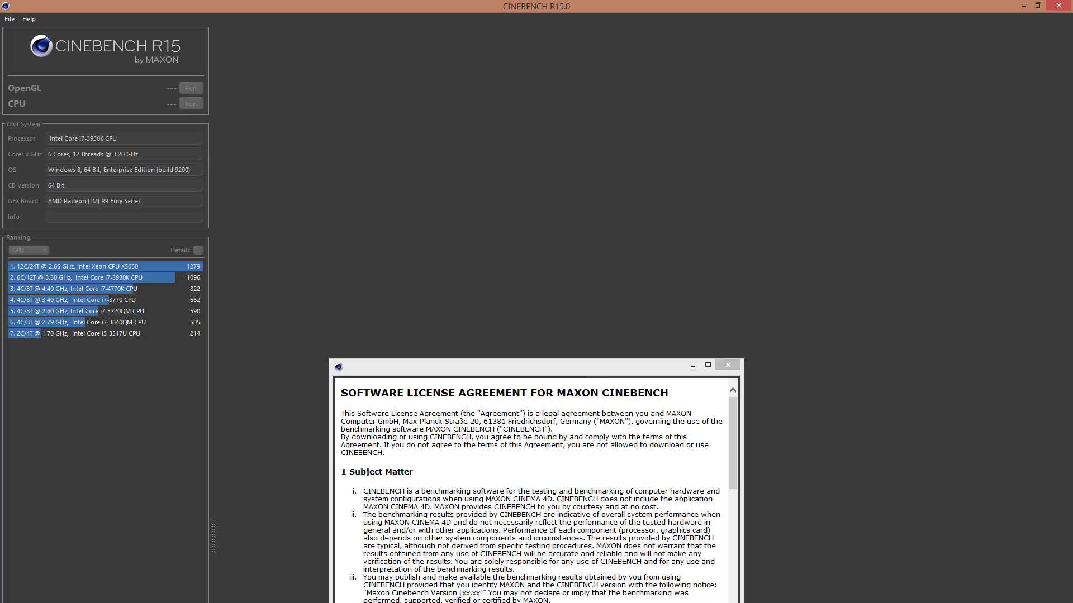
key("Return")
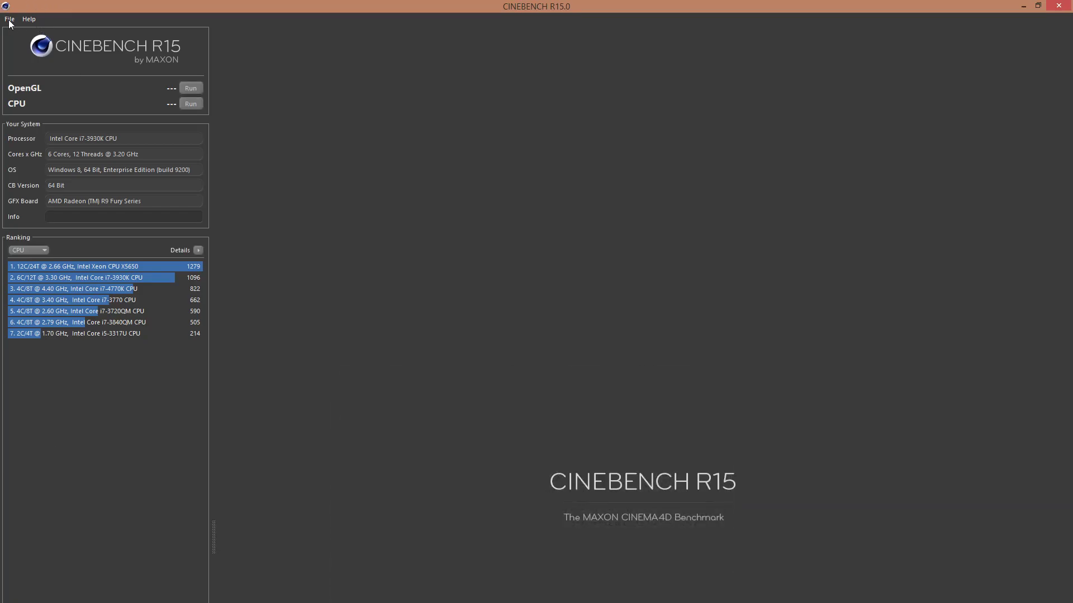
Quit CINEBENCH R15 and go back up to the Maybe folder.
left_click(9, 19)
left_click(39, 88)
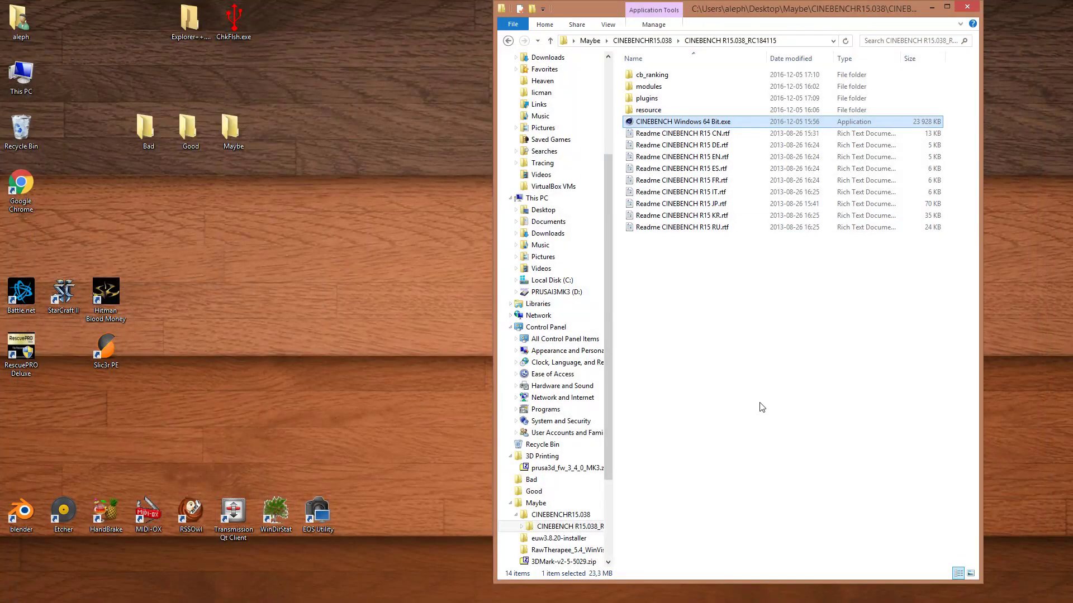
key("BackSpace")
key("BackSpace")
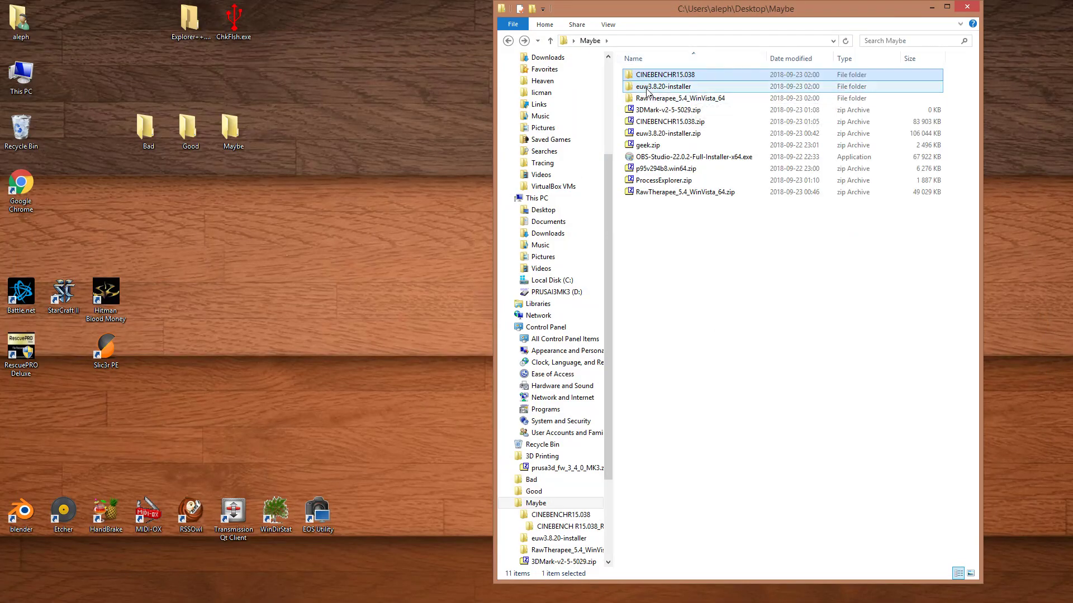
Try to extract 3DMark-v2-5-5029.zip into its own folder with 7-Zip.
right_click(689, 110)
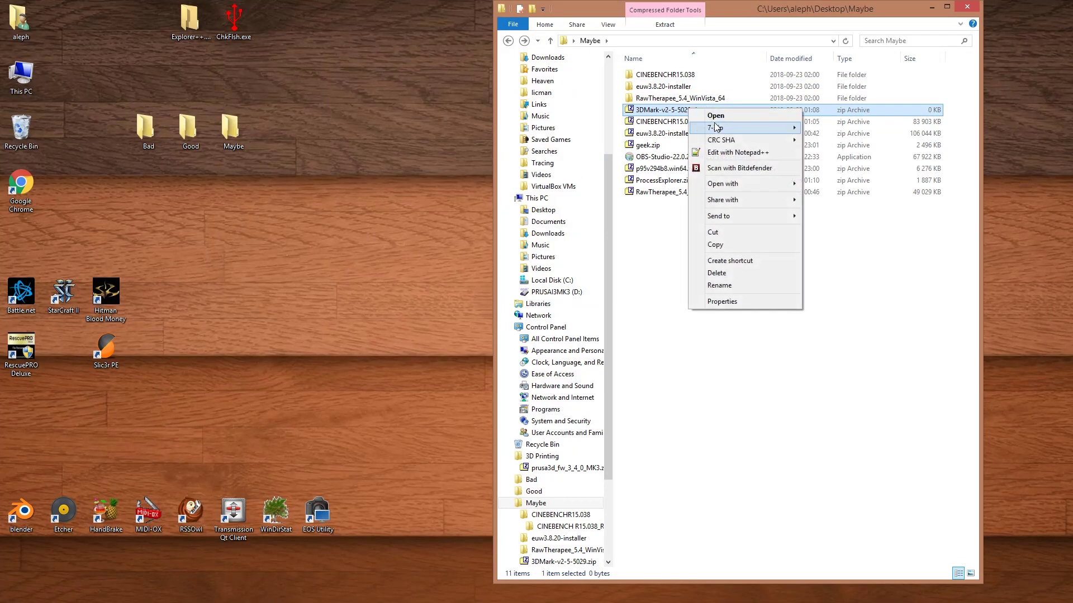
mouse_move(715, 127)
left_click(895, 177)
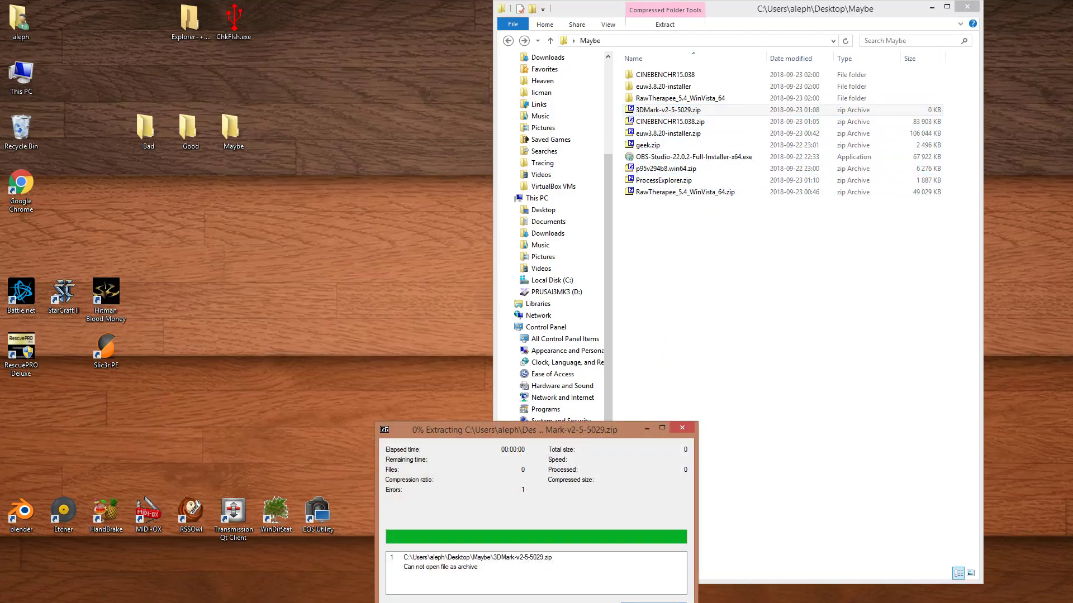
key("Escape")
right_click(665, 114)
left_click(884, 258)
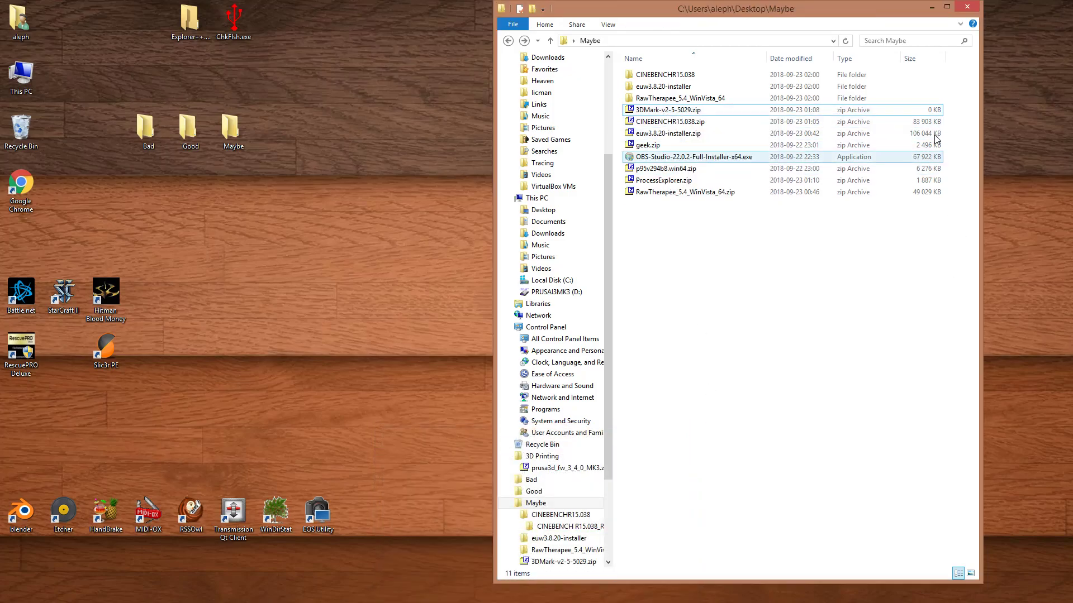
Extract ProcessExplorer.zip into its own ProcessExplorer folder with 7-Zip and open that folder.
right_click(691, 180)
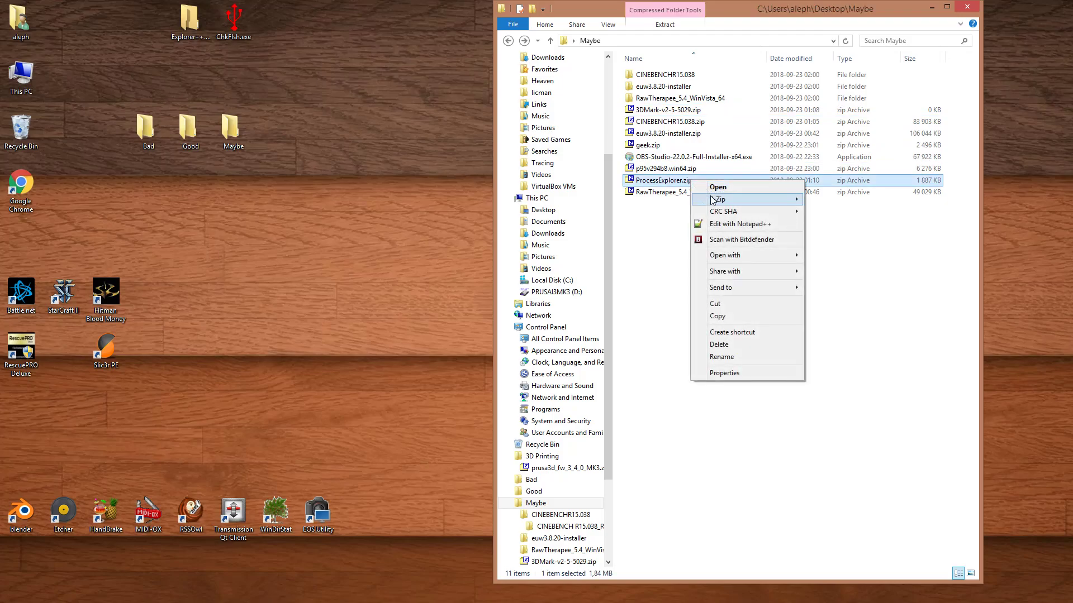
mouse_move(726, 200)
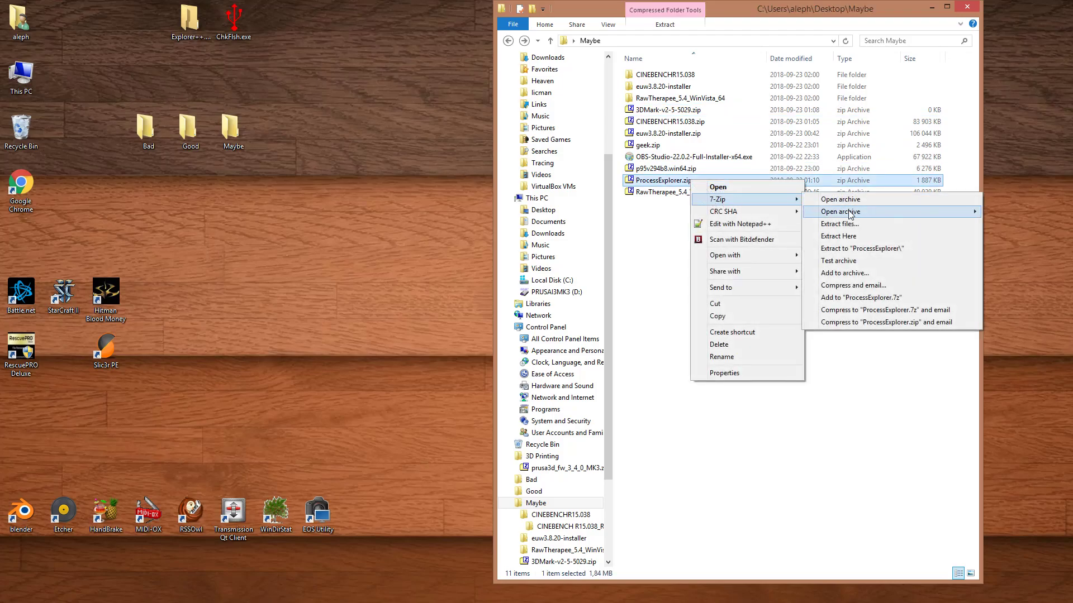
left_click(847, 248)
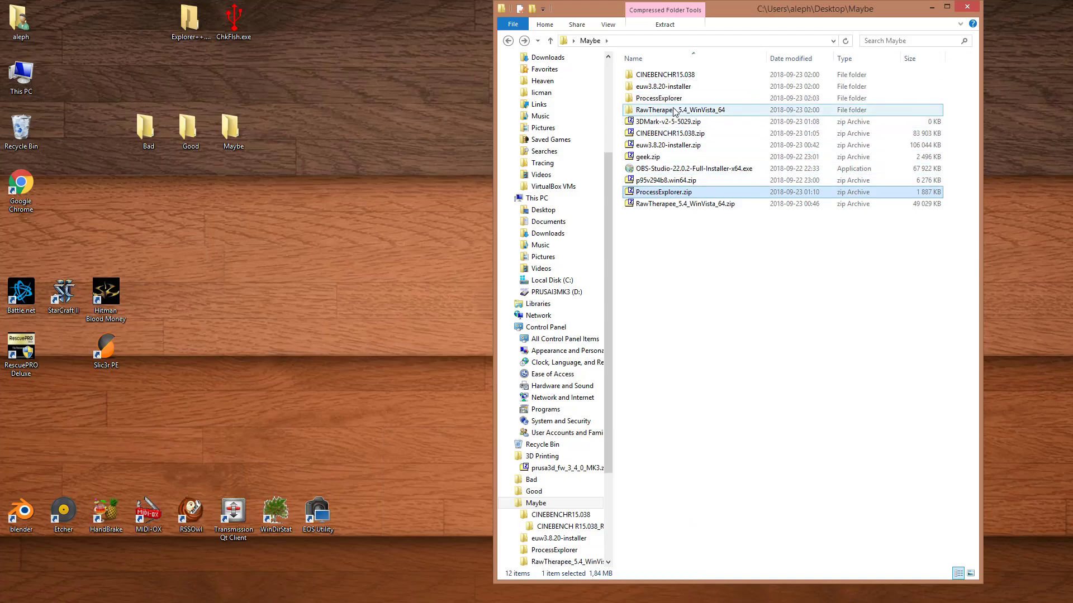
double_click(664, 99)
Run procexp.exe, agreeing to the Sysinternals licence terms, and close it to return to the Maybe folder.
left_click(670, 104)
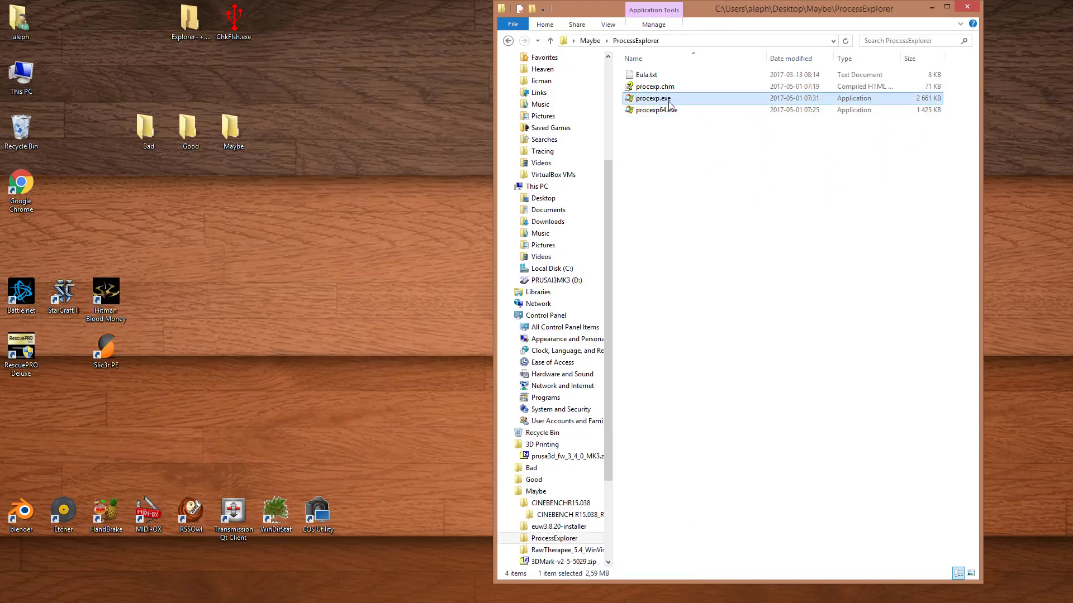
double_click(669, 105)
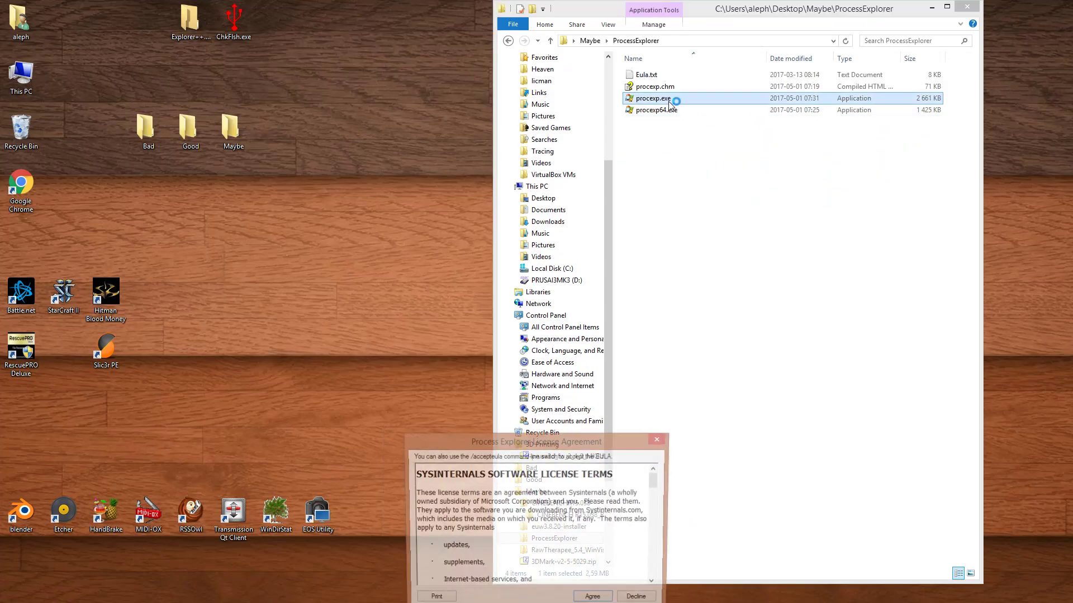
left_click(596, 600)
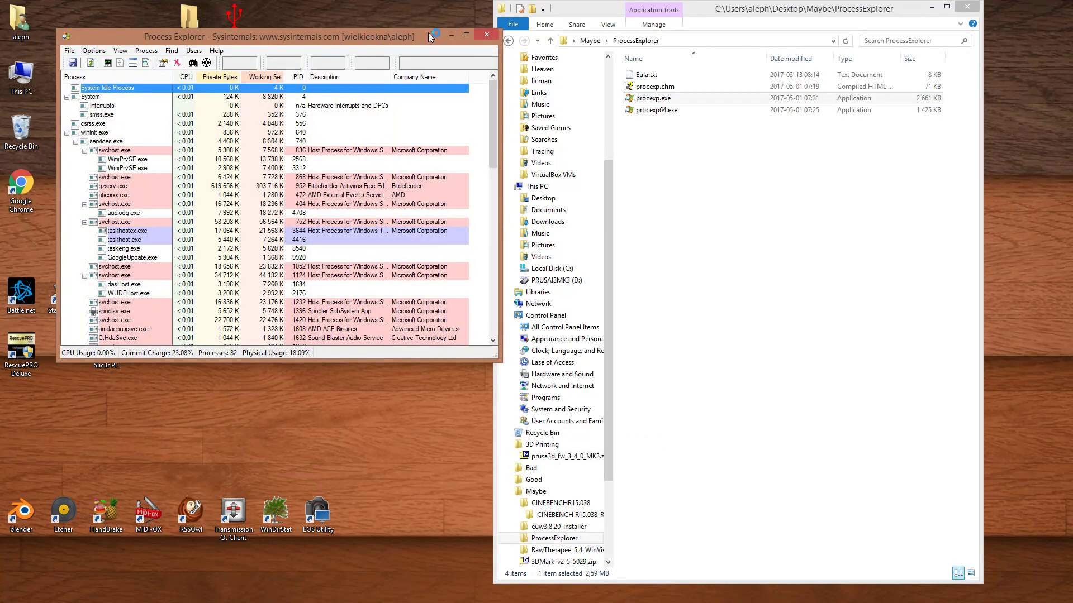
left_click(487, 34)
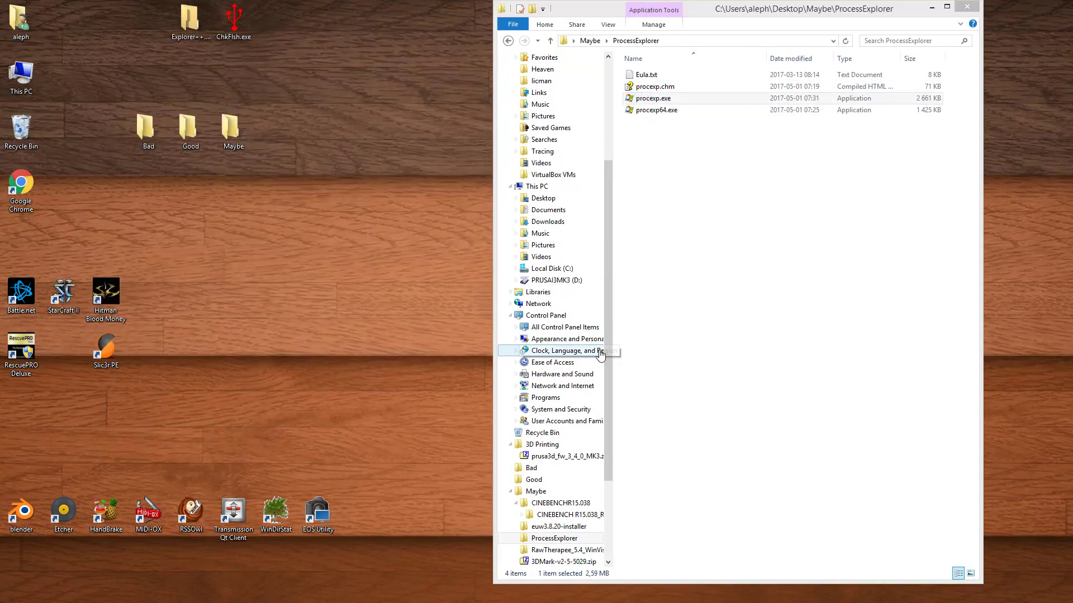
left_click(495, 33)
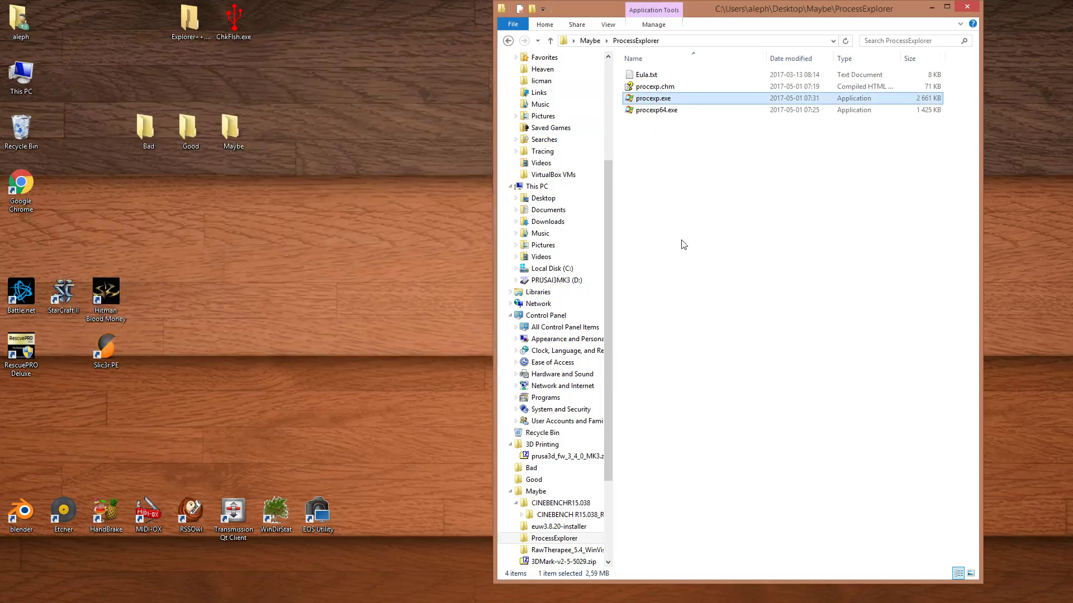
key("BackSpace")
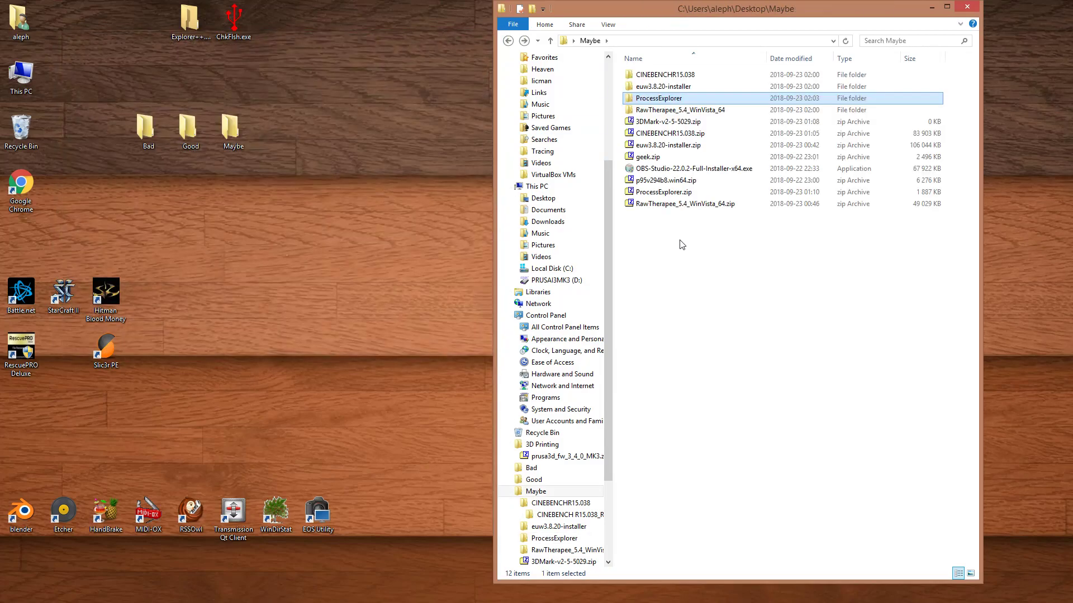
Extract p95v294b8.win64.zip into its own folder with 7-Zip and open the extracted folder.
left_click(665, 192)
left_click(678, 271)
left_click(655, 182)
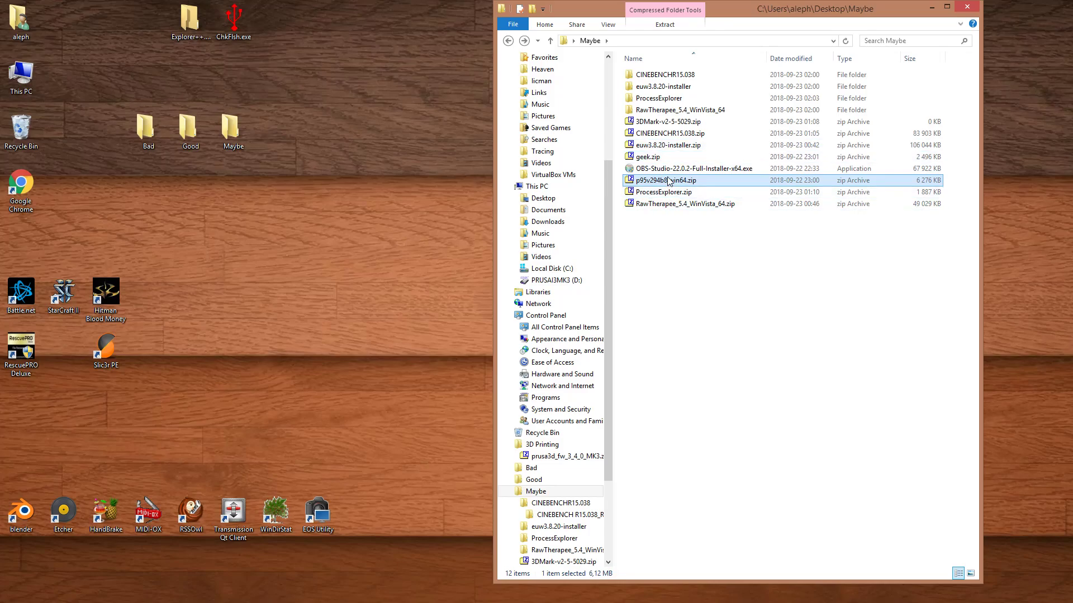
right_click(693, 181)
mouse_move(724, 201)
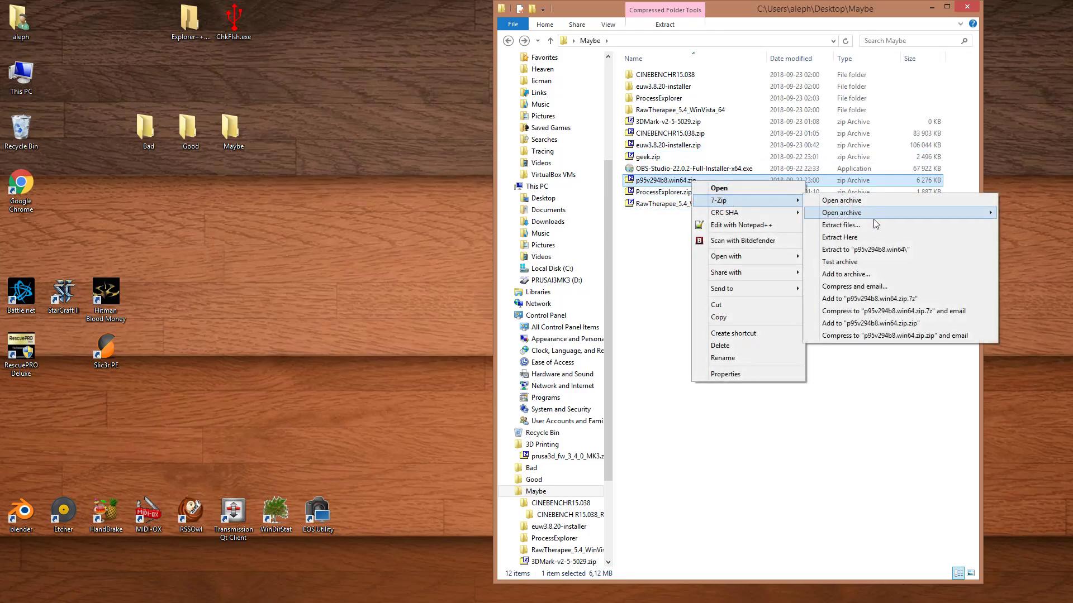
left_click(865, 249)
double_click(672, 98)
Launch prime95.exe, dismiss the Welcome to GIMPS dialog, and exit Prime95 to return to the Maybe folder.
left_click(674, 113)
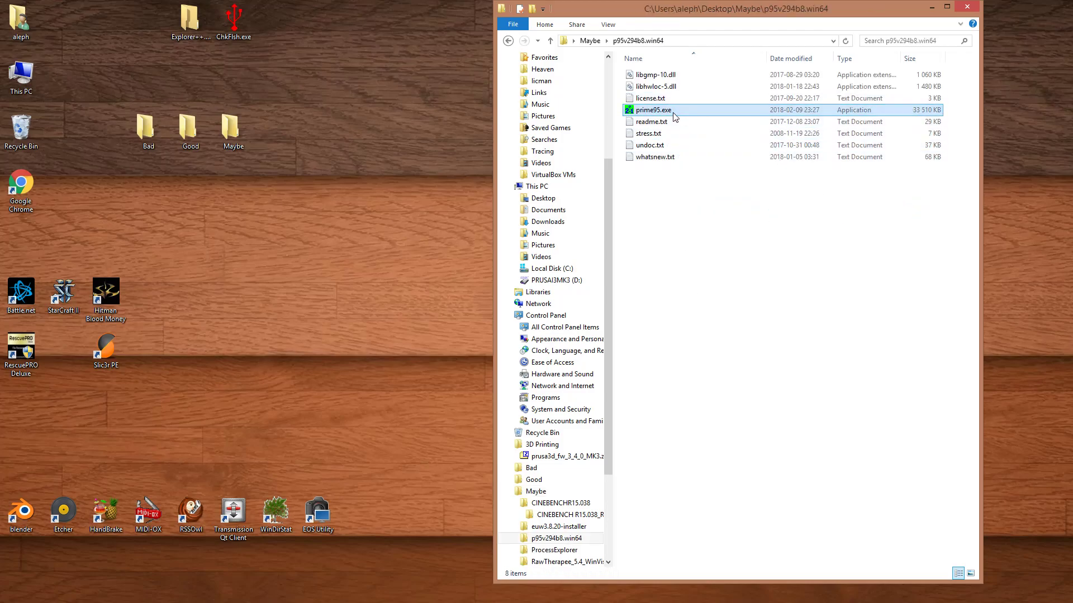
double_click(673, 114)
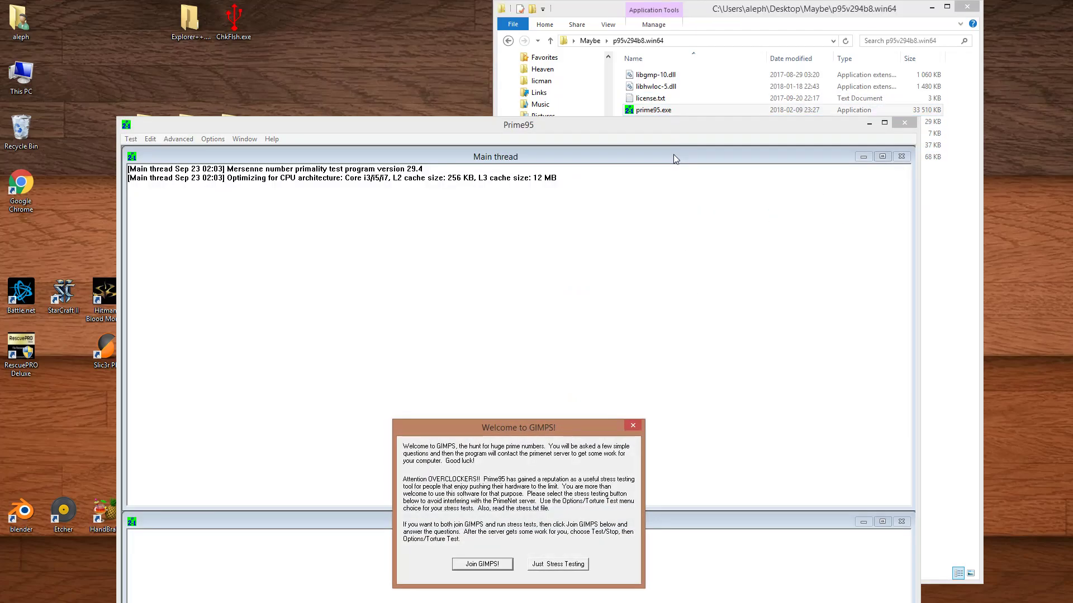
left_click(632, 428)
left_click(637, 476)
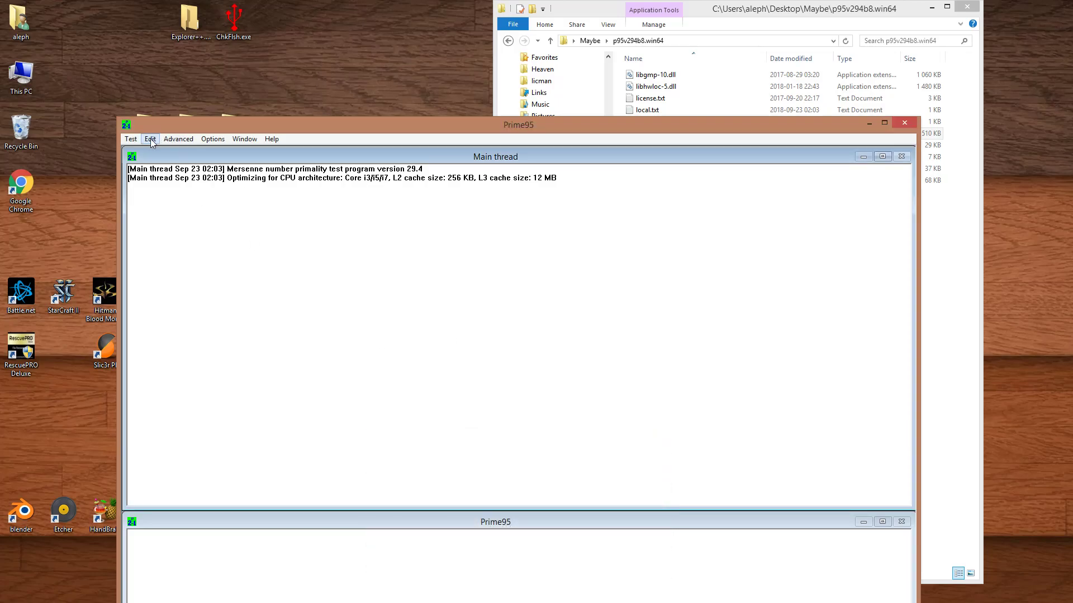
left_click(130, 139)
left_click(162, 225)
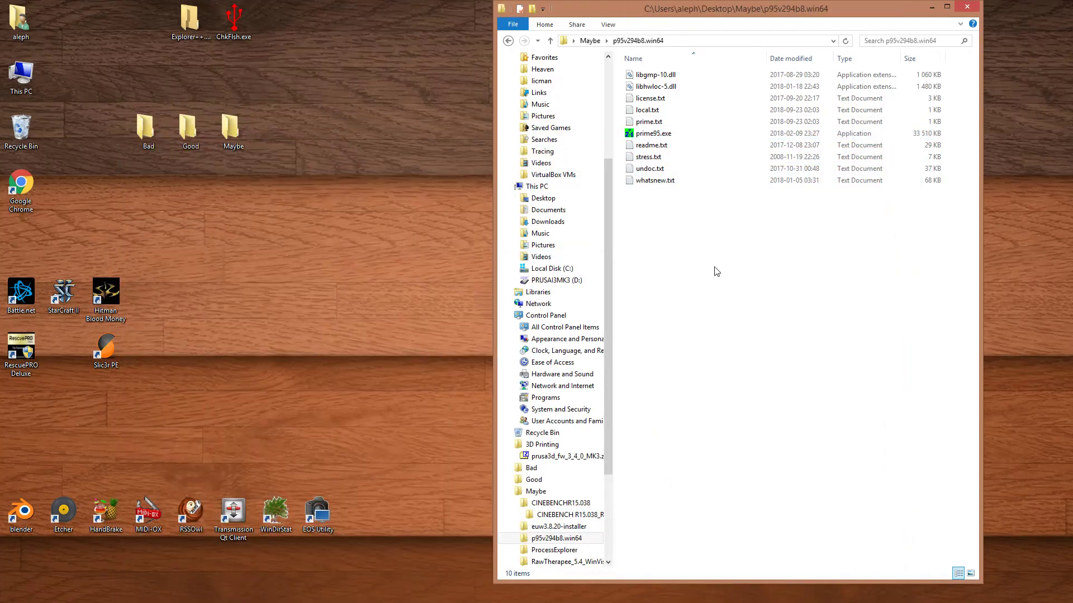
key("BackSpace")
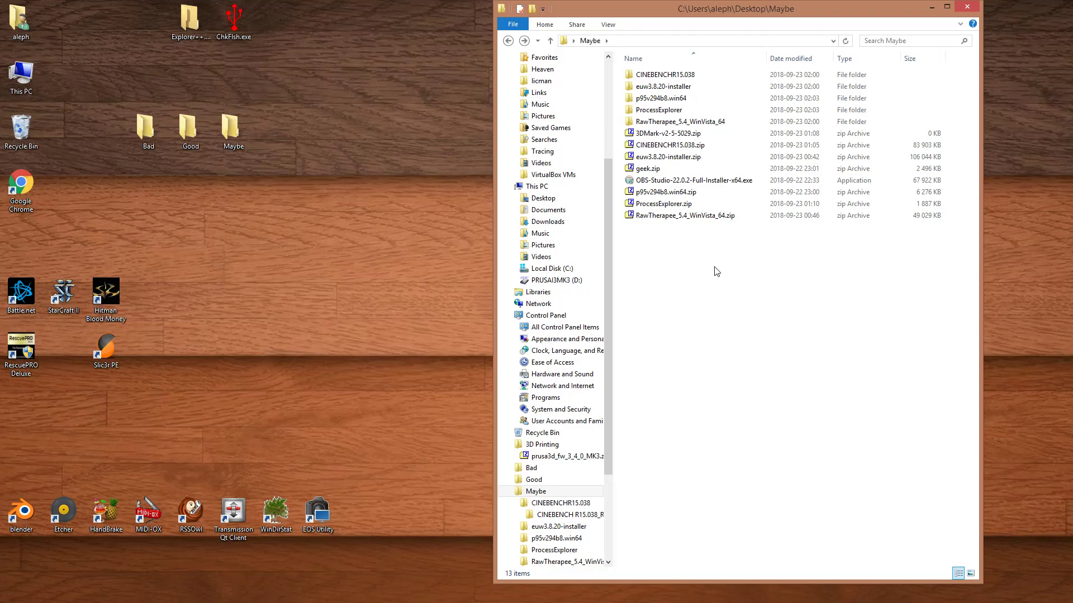
Launch ChkFlsh.exe from the desktop to check how it starts, and close its Check Flash window.
left_click_drag(166, 38, 252, 85)
left_click(246, 67)
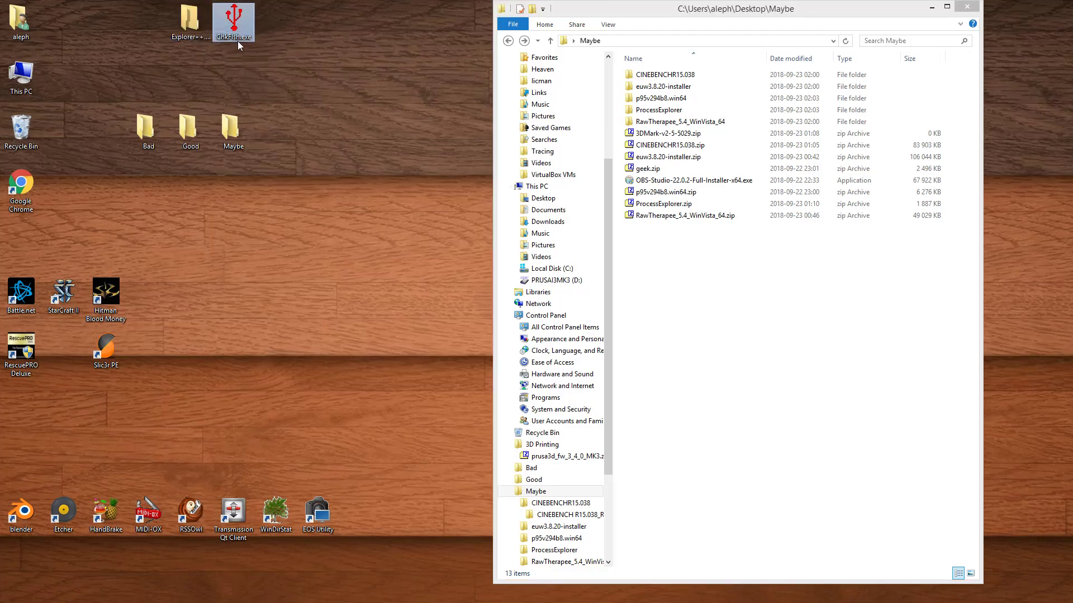
double_click(233, 20)
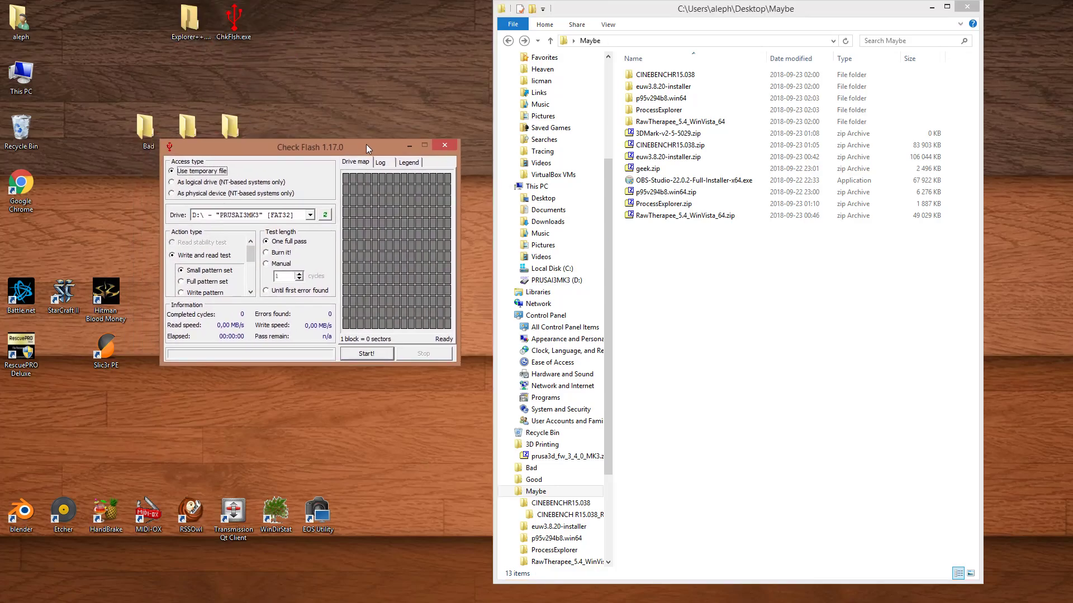
left_click(417, 145)
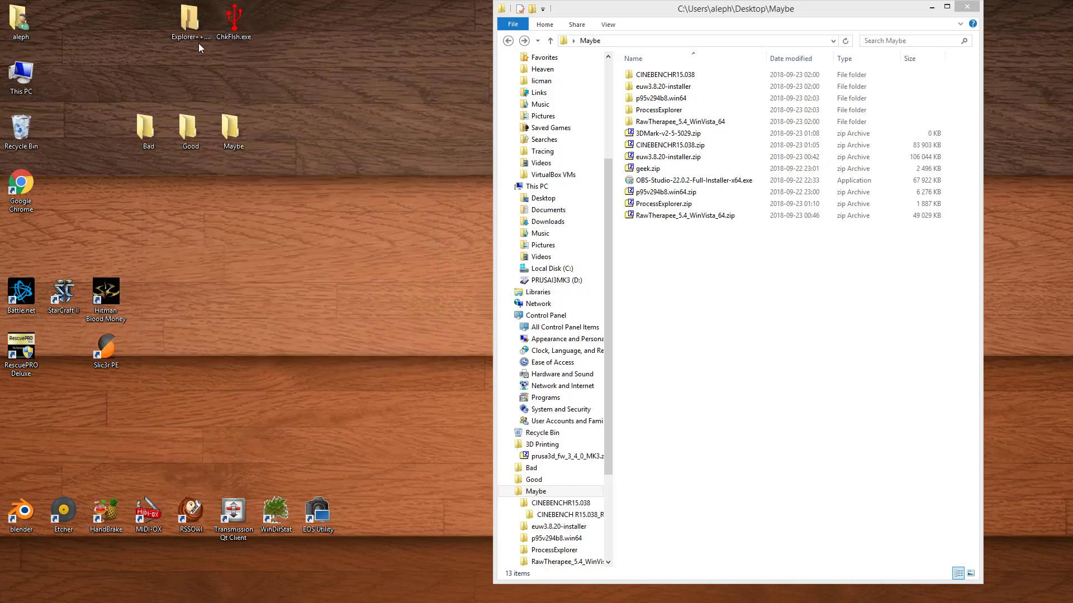
Launch Explorer++ from the desktop to look at its window, and close it.
double_click(190, 35)
left_click_drag(363, 317, 388, 40)
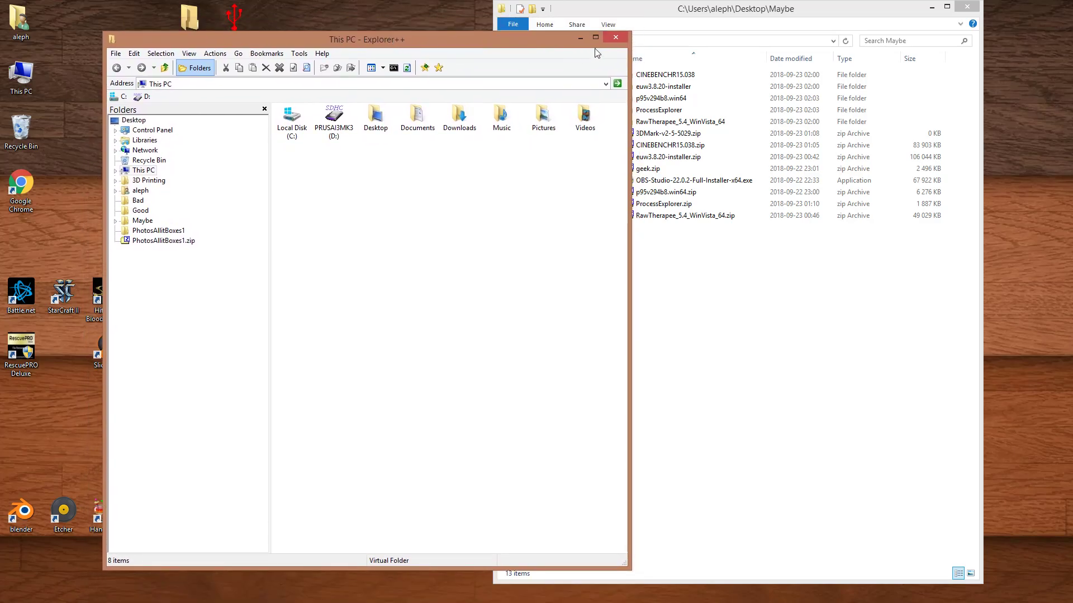
left_click(623, 37)
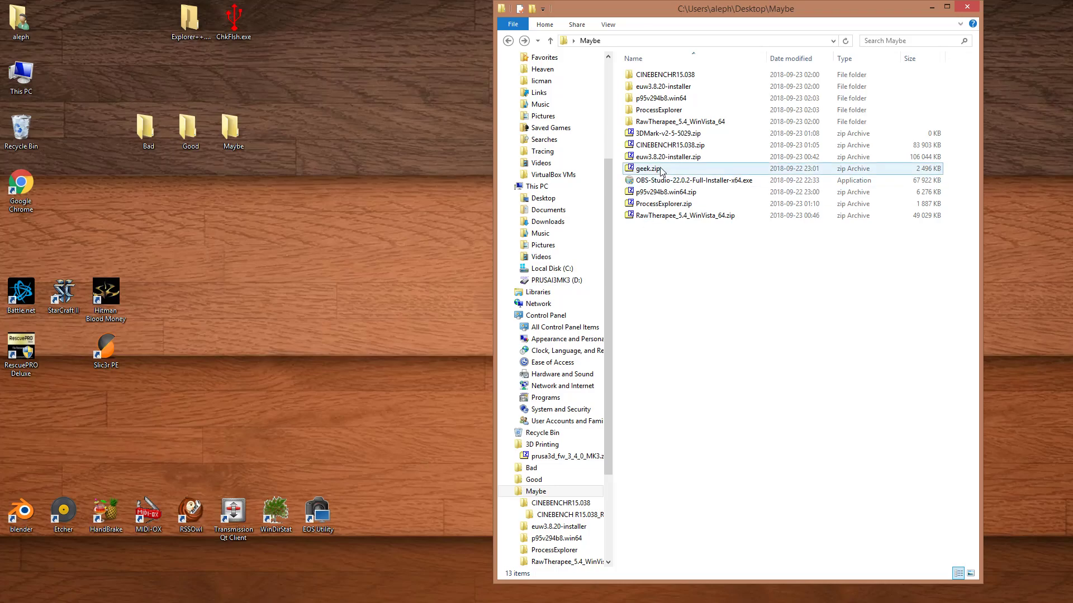
Move the Google Chrome shortcut on the desktop to the spot directly above the RSSOwl shortcut.
left_click_drag(383, 556, 56, 420)
left_click(60, 347)
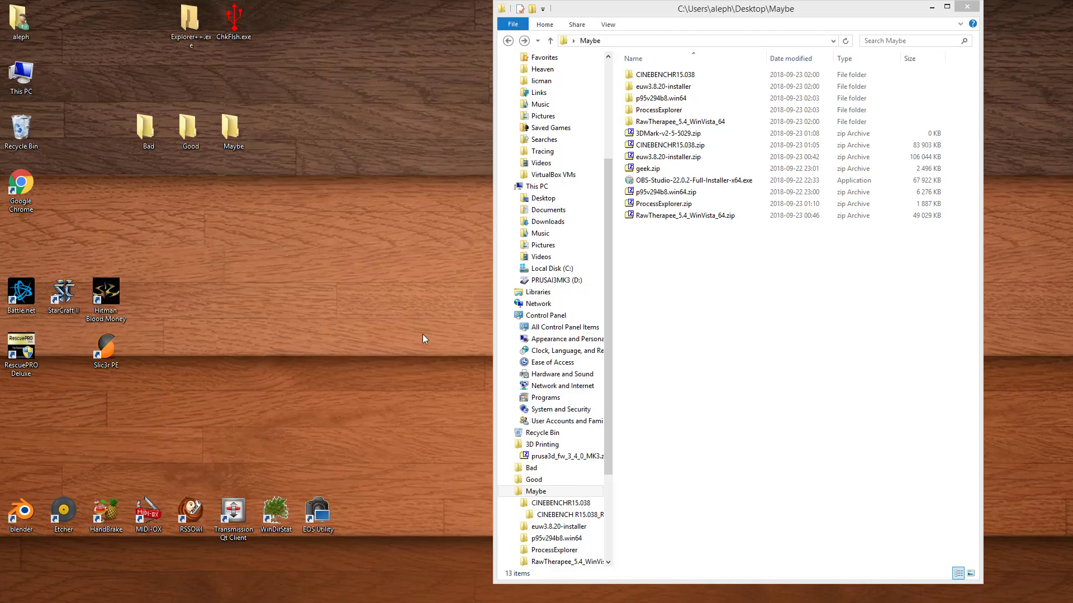
left_click_drag(21, 187, 193, 459)
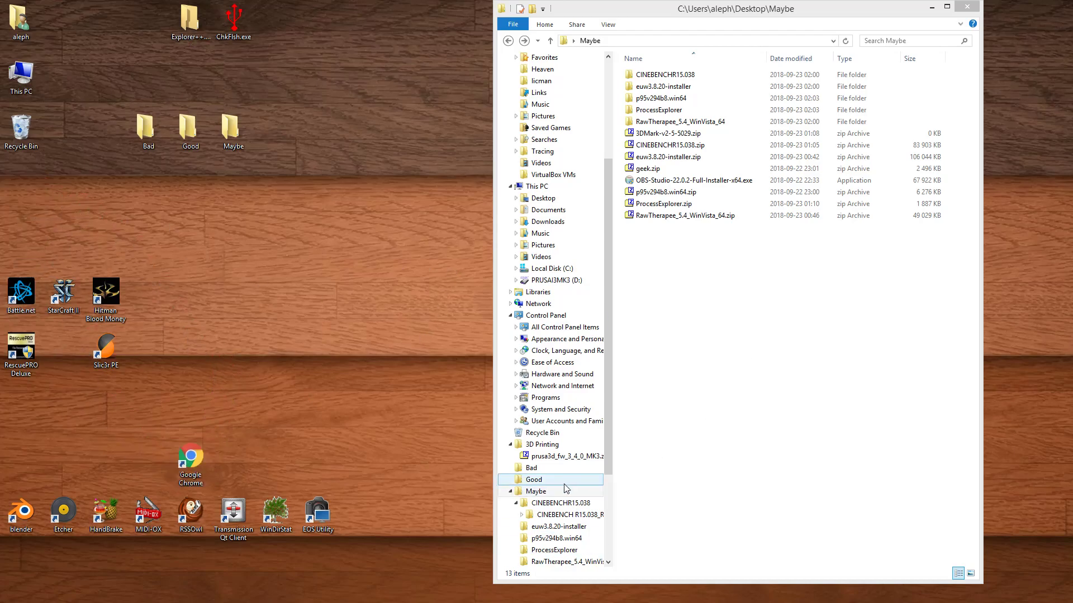
Open the Bad folder and highlight all its installers to review them, clearing the selection again.
left_click(531, 468)
left_click_drag(743, 542, 604, 58)
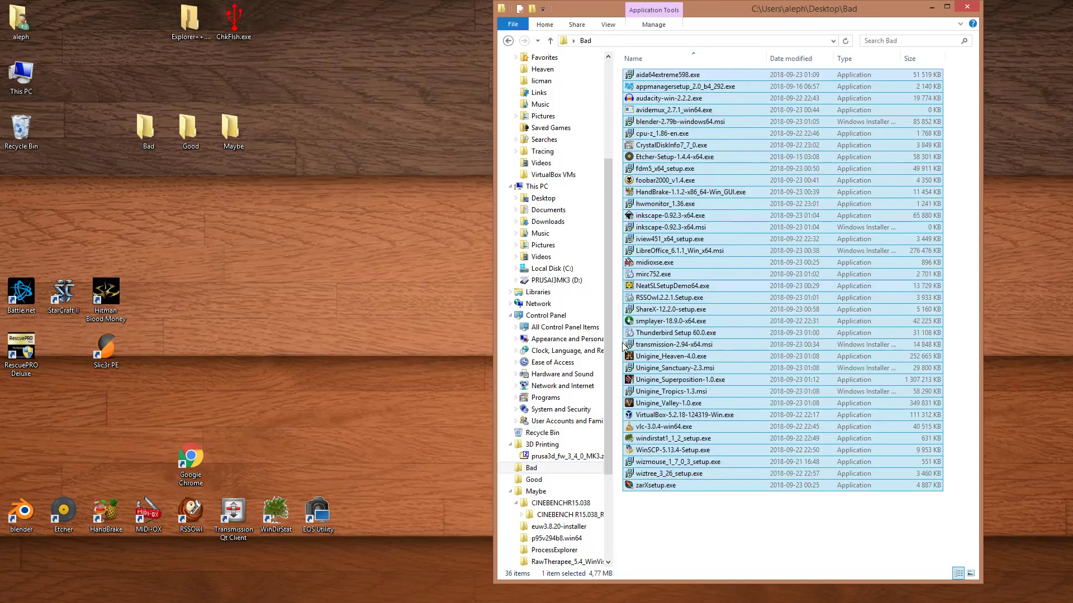
left_click(680, 549)
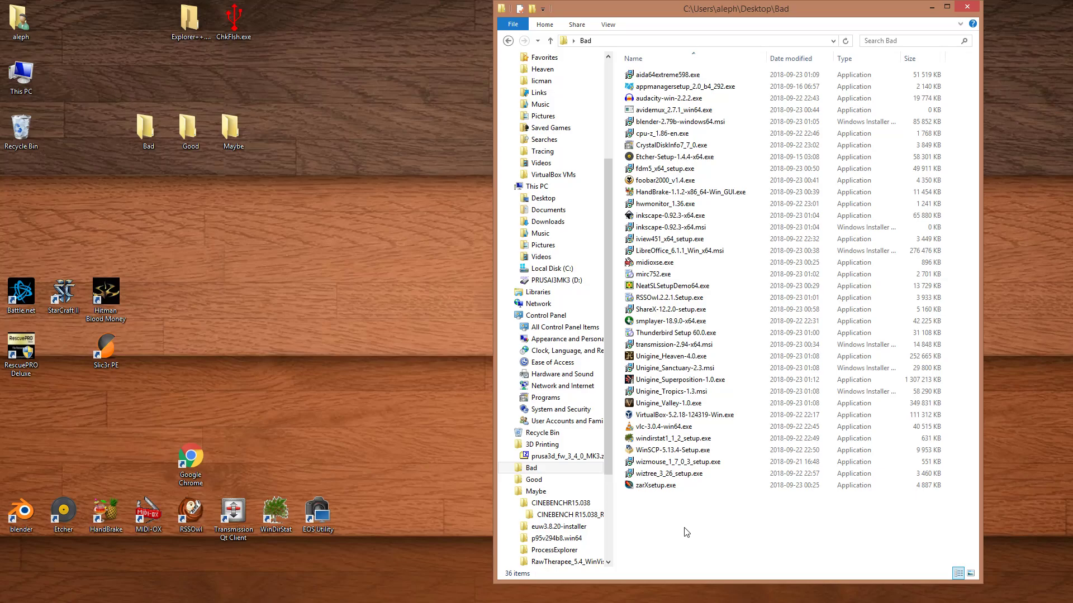
Consult the untitled Notepad note on ninite and Unchecky, and point out ChromeSetup.exe in the Good folder.
key("alt+Tab")
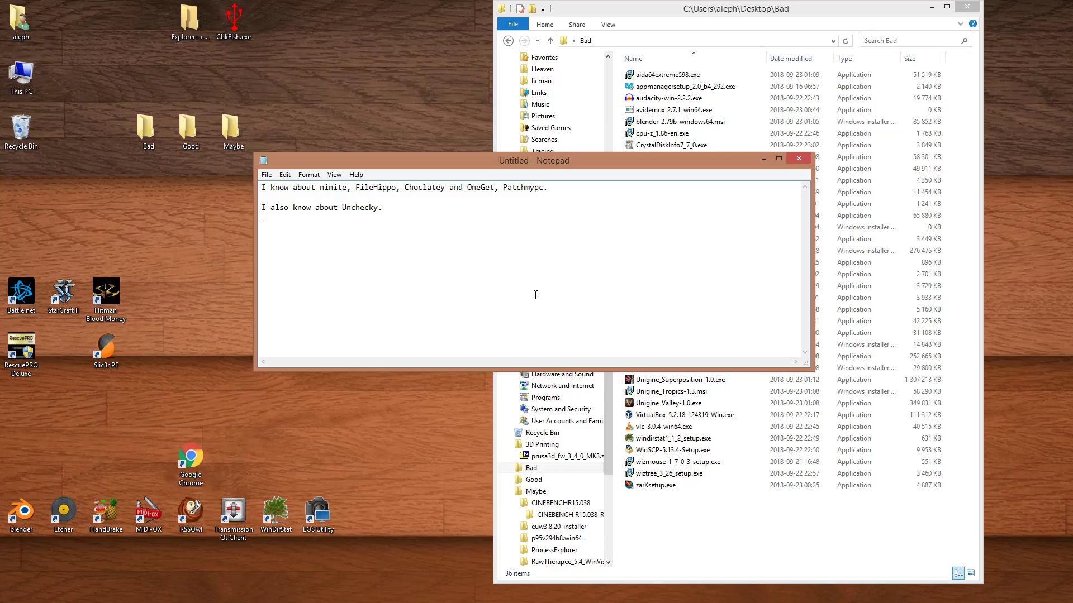
left_click(703, 518)
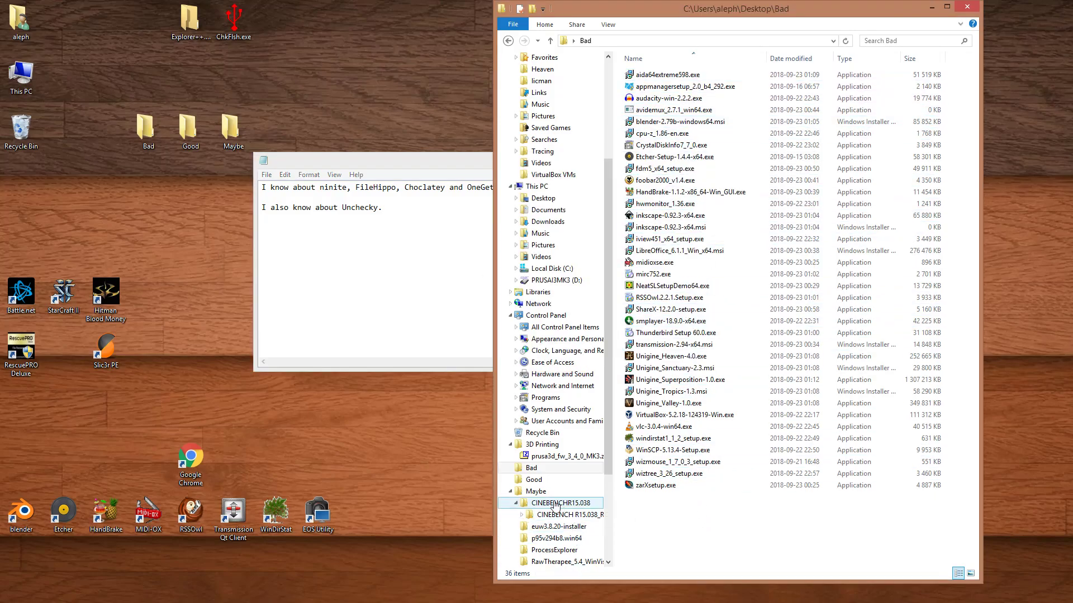
left_click(534, 480)
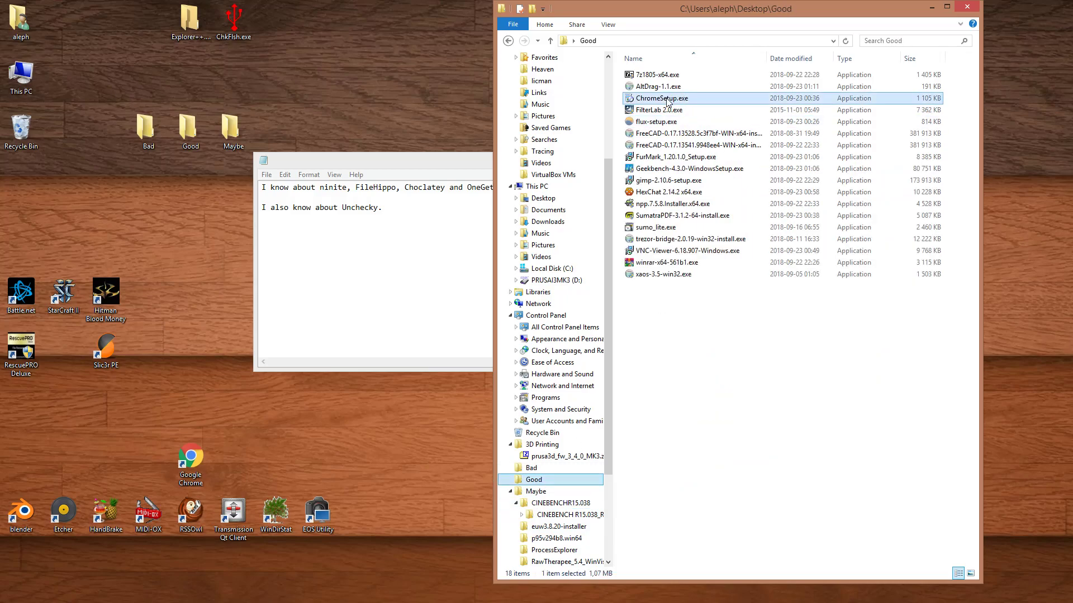
left_click(695, 100)
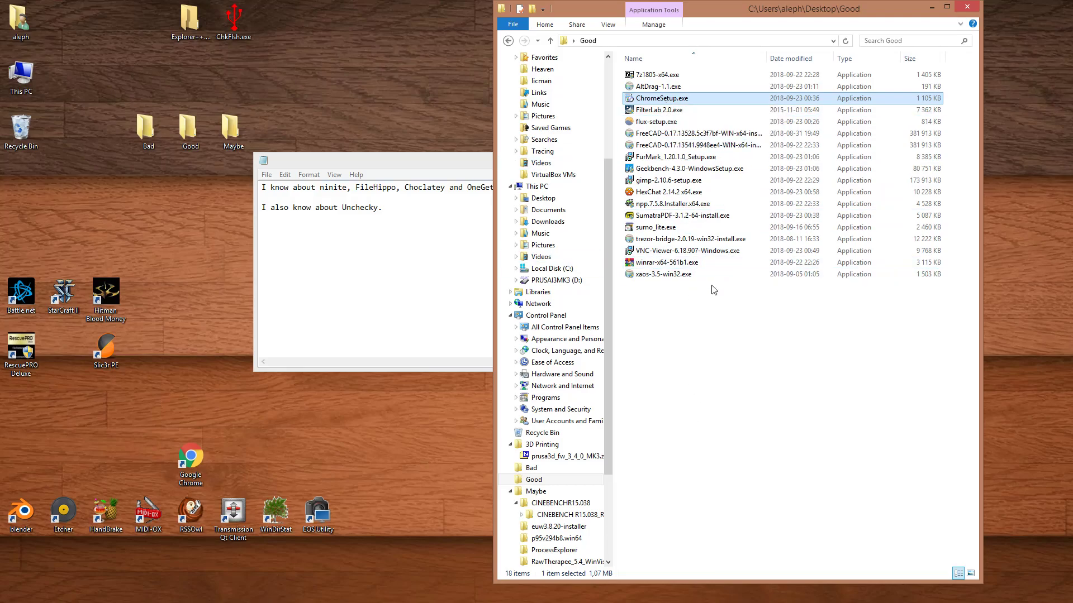
left_click(448, 289)
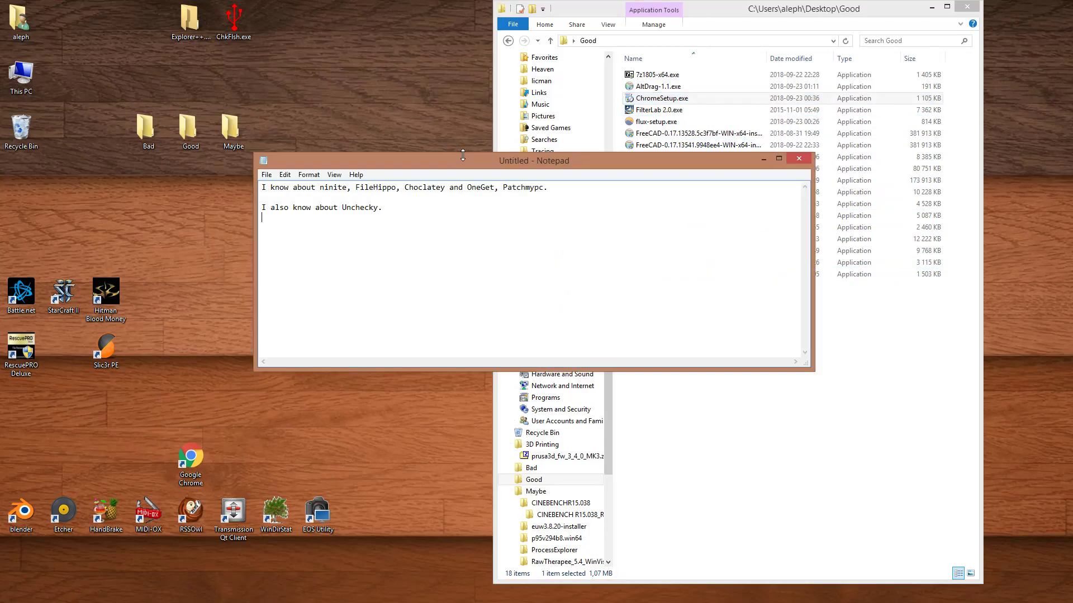
Move the Notepad note aside and point out the GIMP, WinRAR and FreeCAD installers in the Good folder.
left_click_drag(478, 161, 438, 177)
left_click(678, 325)
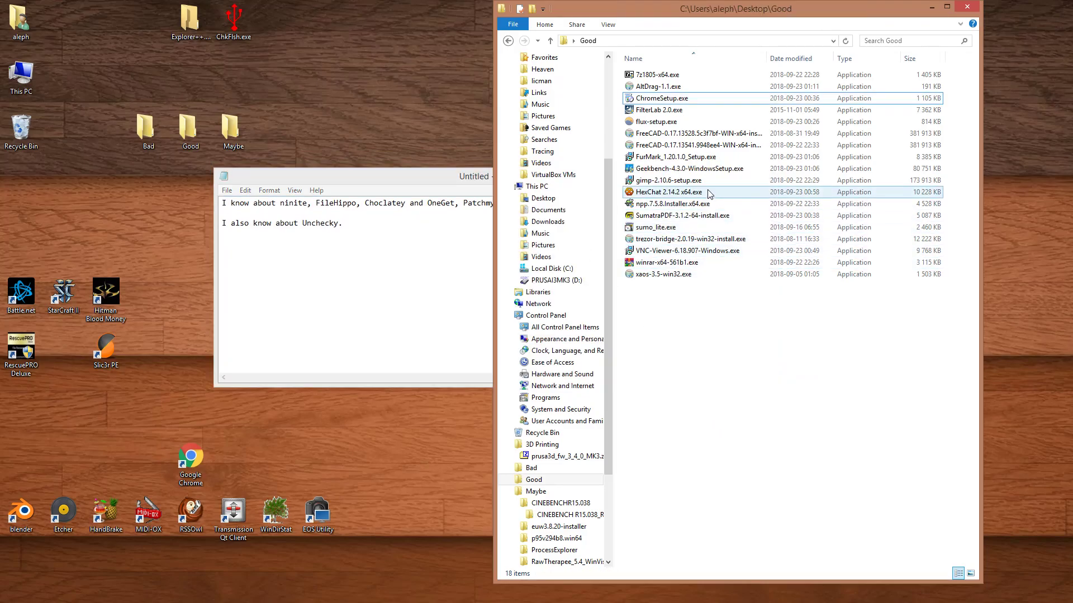
left_click(693, 181)
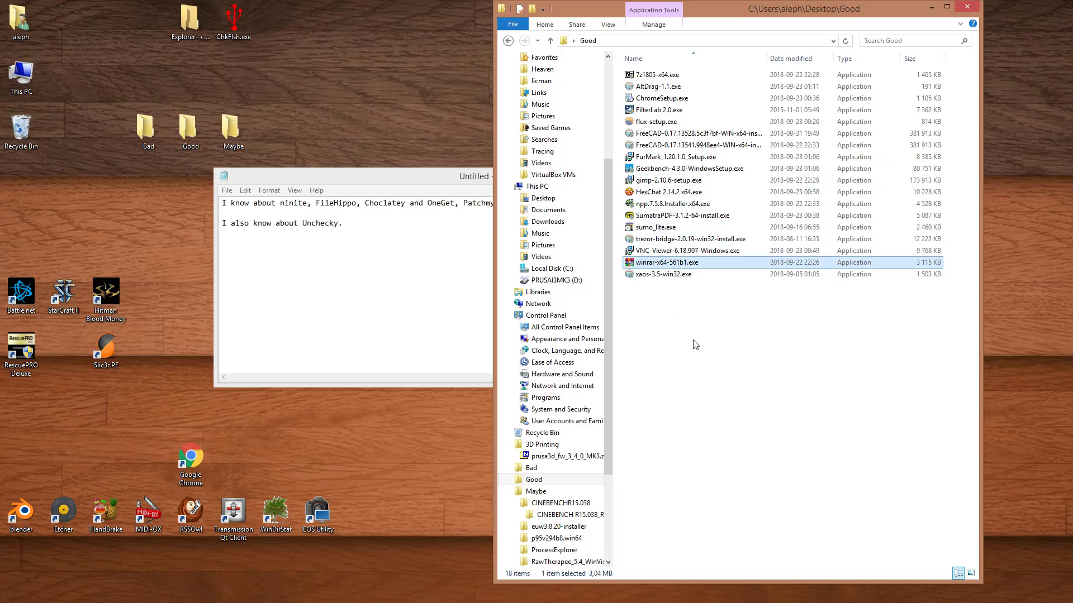
left_click(707, 134)
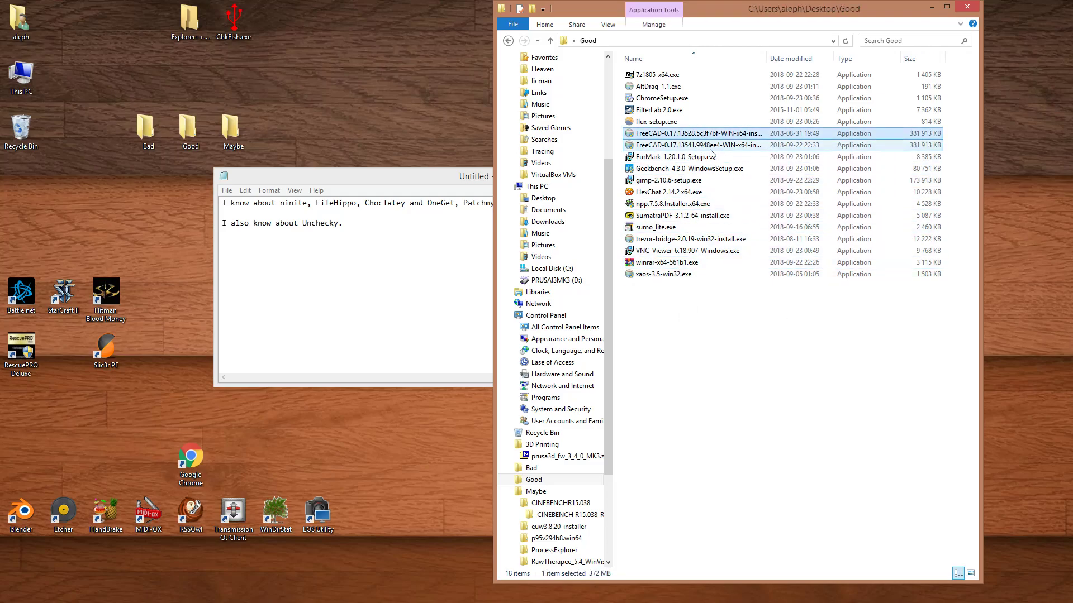
left_click(782, 338)
Point out 7z1805-x64.exe and SumatraPDF-3.1.2-64-install.exe in the Good folder, clearing the selection again.
left_click(683, 73)
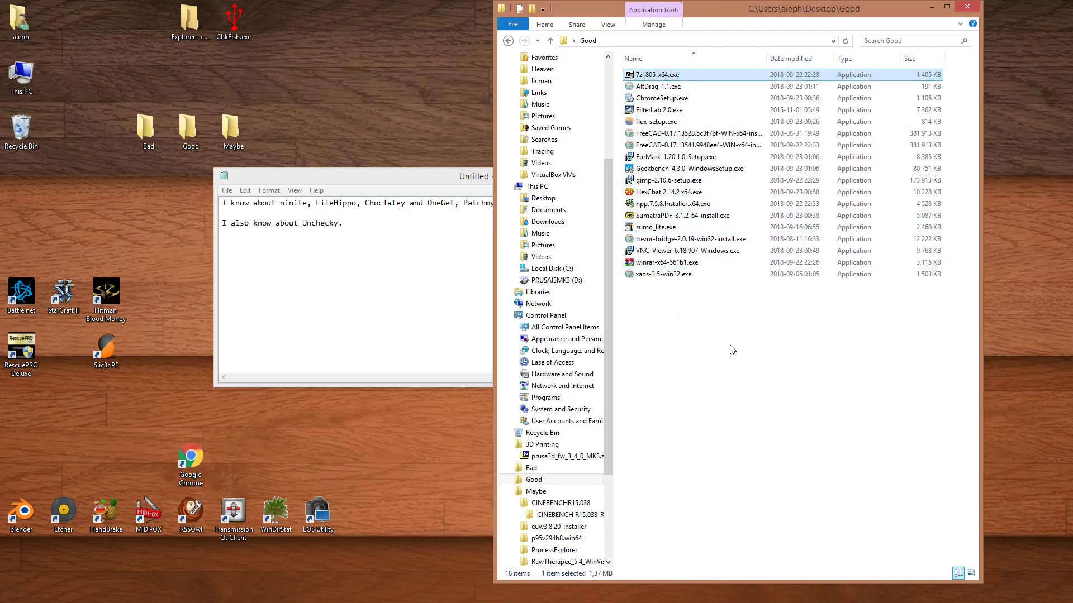
left_click(730, 344)
left_click(690, 74)
left_click(695, 362)
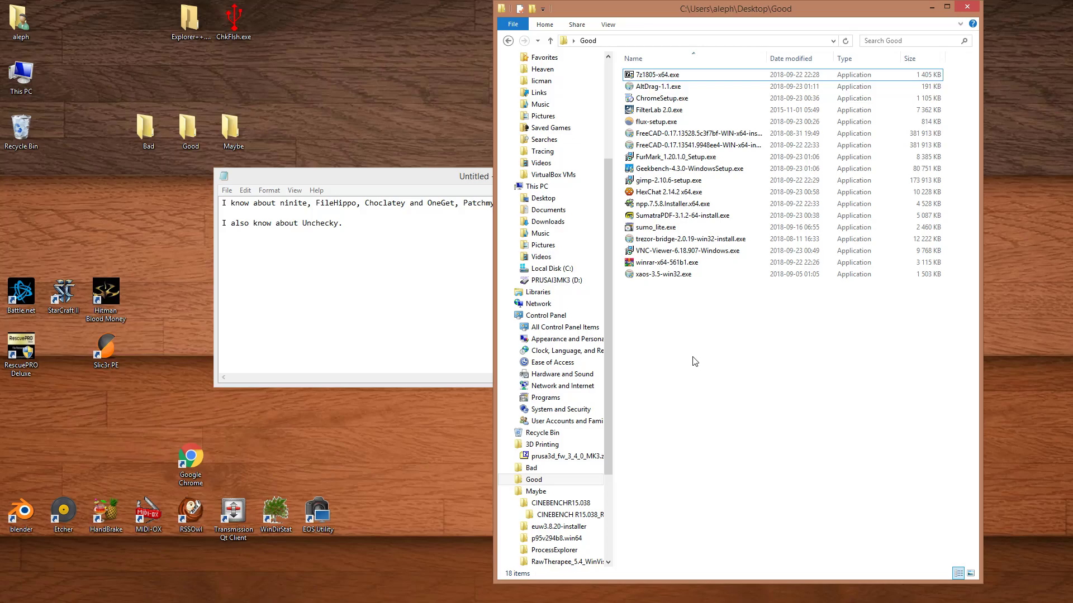
left_click(718, 216)
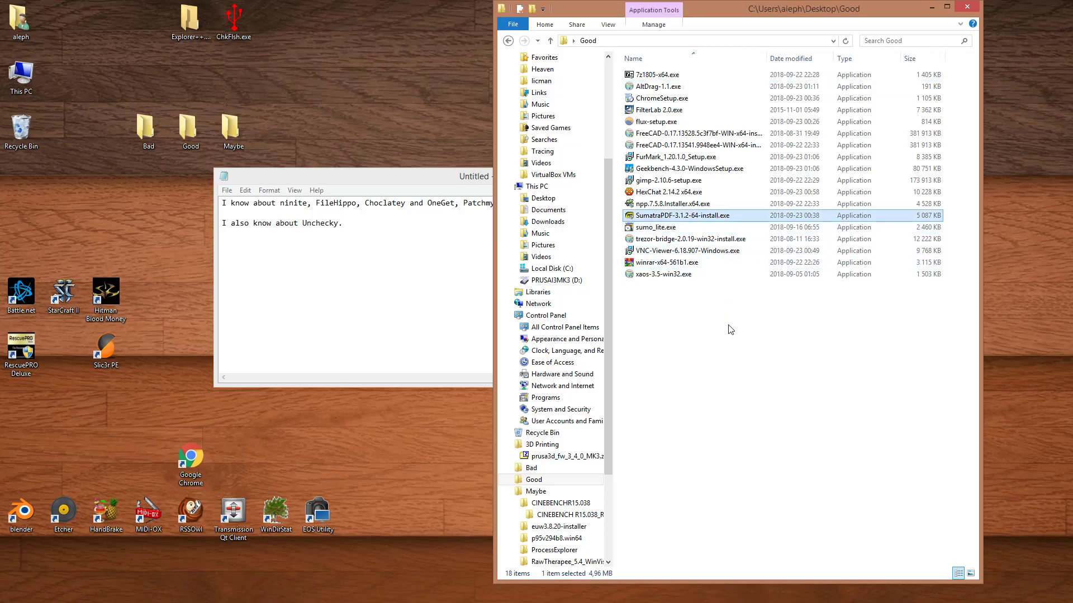
left_click(730, 340)
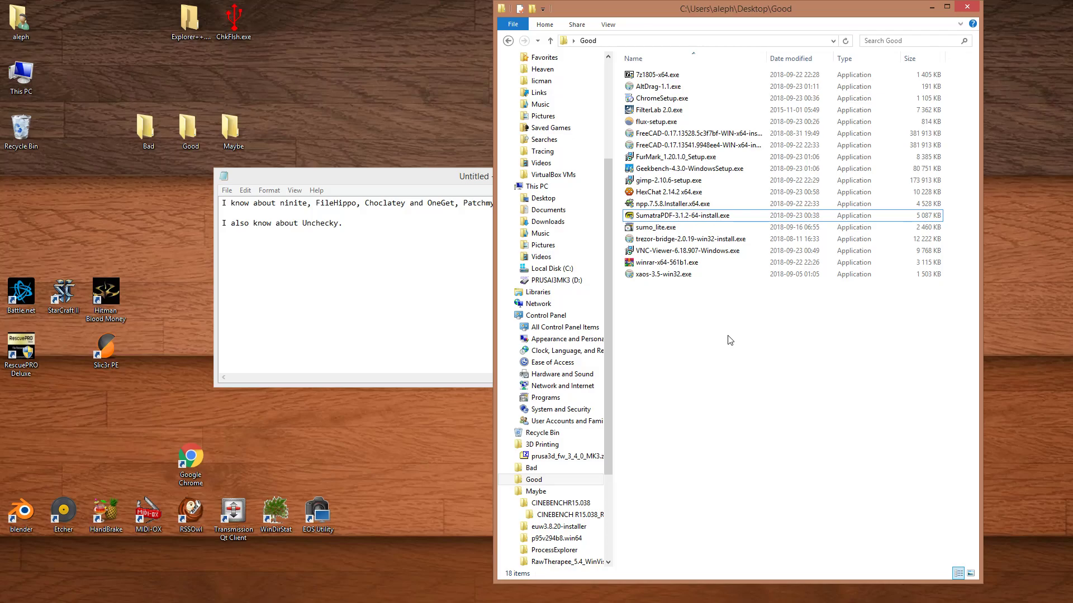
Shift the untitled Notepad note further off the Good folder's file list, and return to the folder window.
left_click(398, 290)
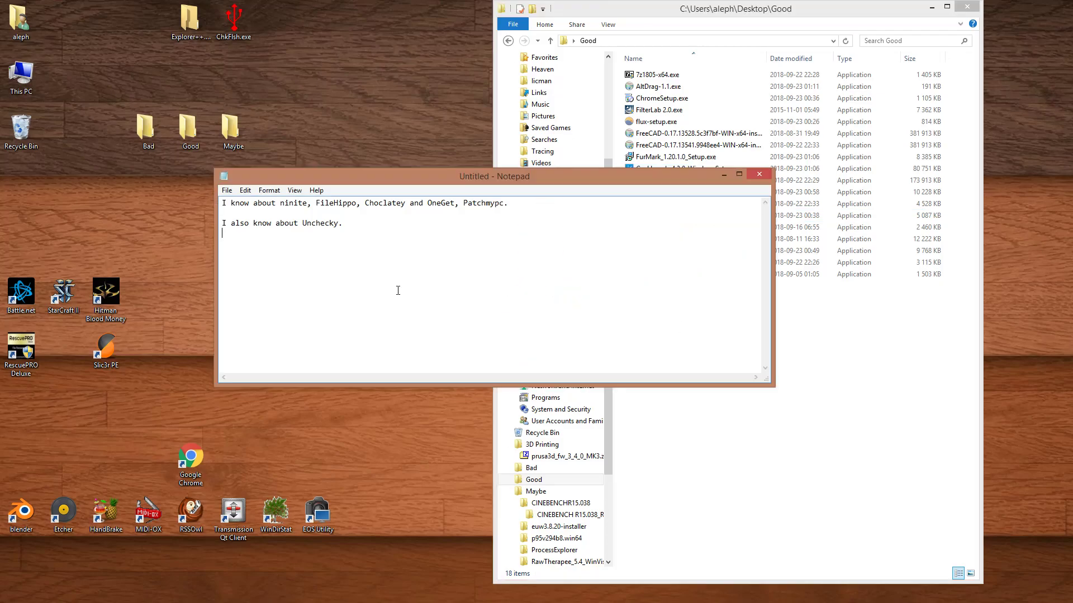
left_click_drag(404, 177, 381, 178)
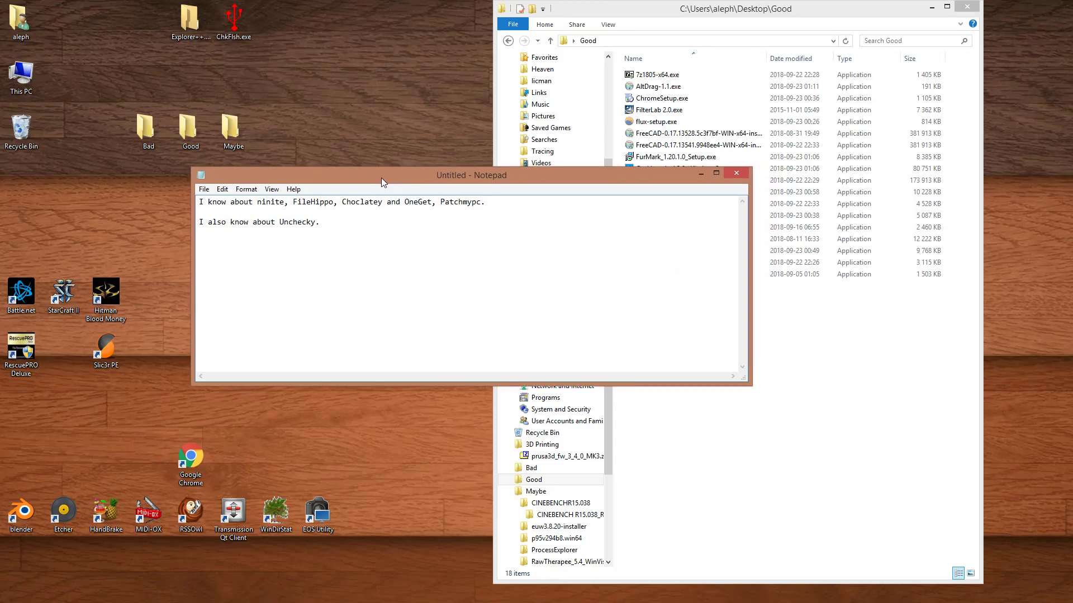
left_click(826, 444)
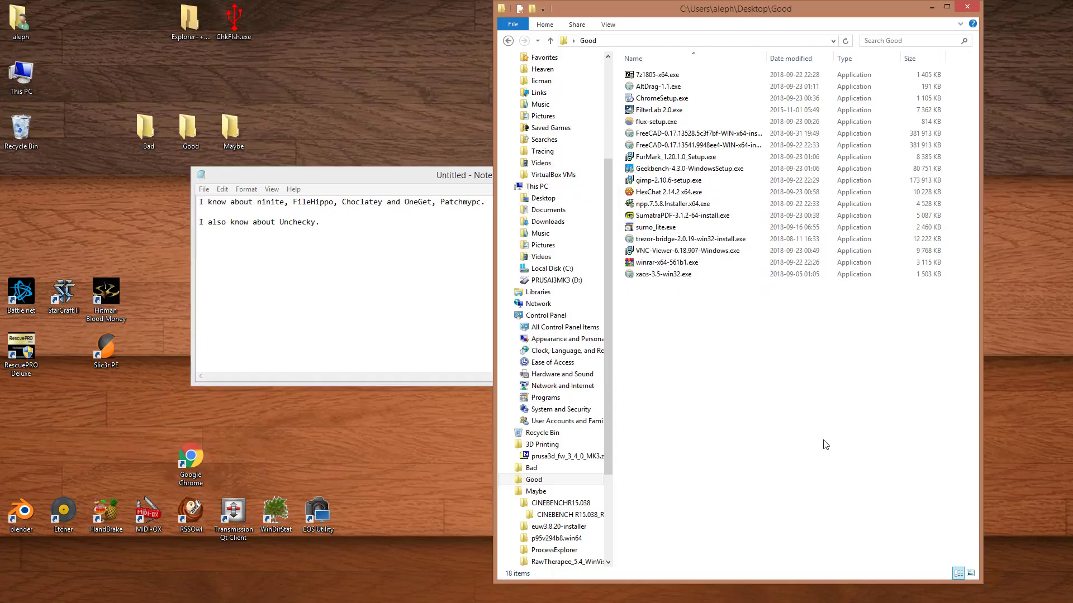
left_click(343, 294)
left_click_drag(313, 180, 304, 181)
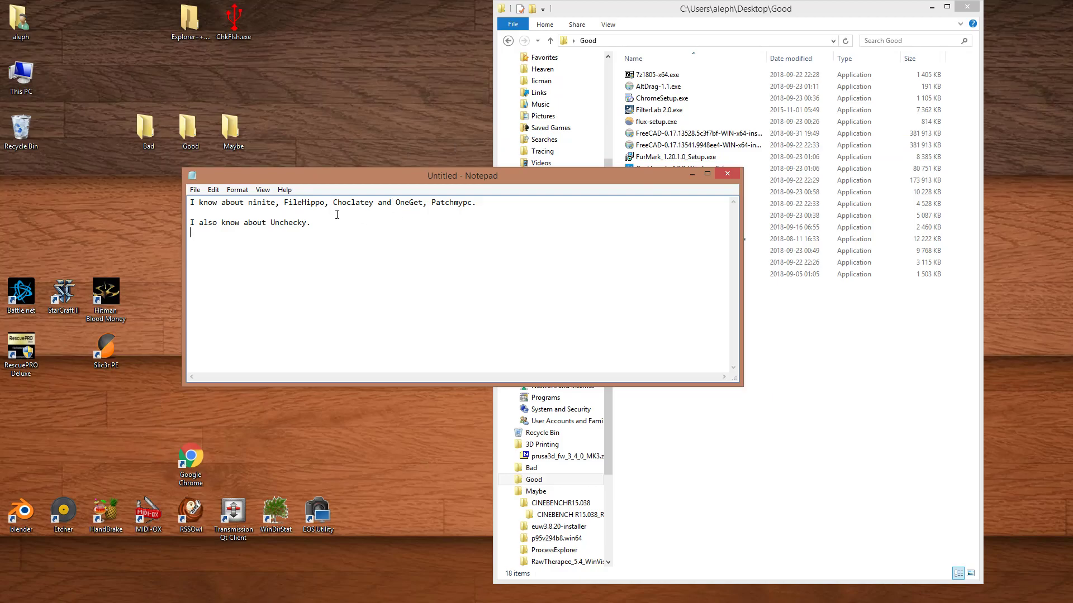
left_click(922, 364)
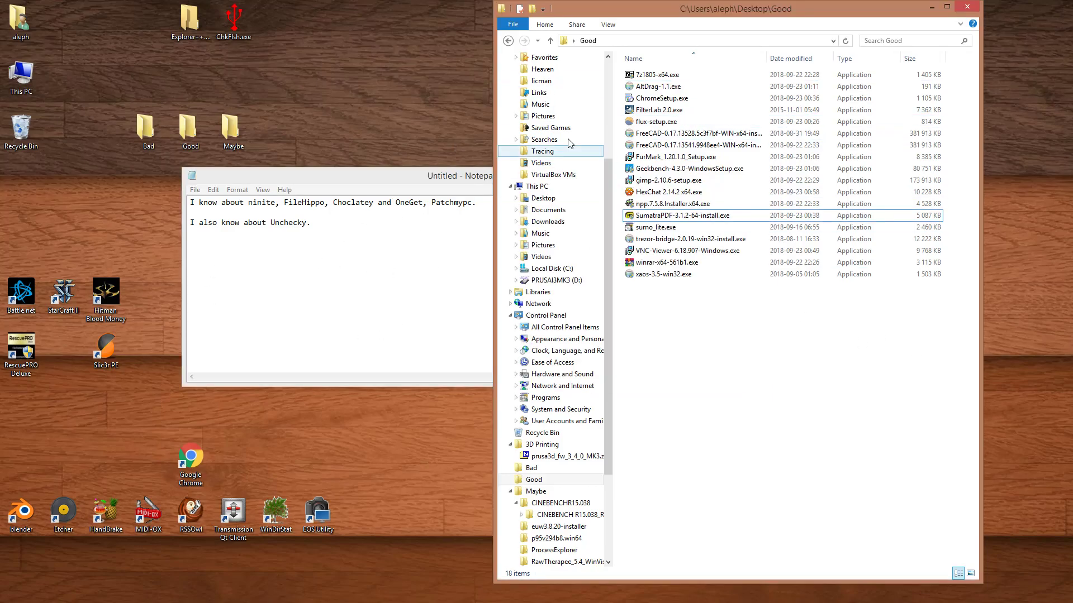
Highlight the words ninite and Choclatey in the Notepad note to point them out, clearing the selection again.
left_click(261, 203)
double_click(261, 202)
left_click(346, 234)
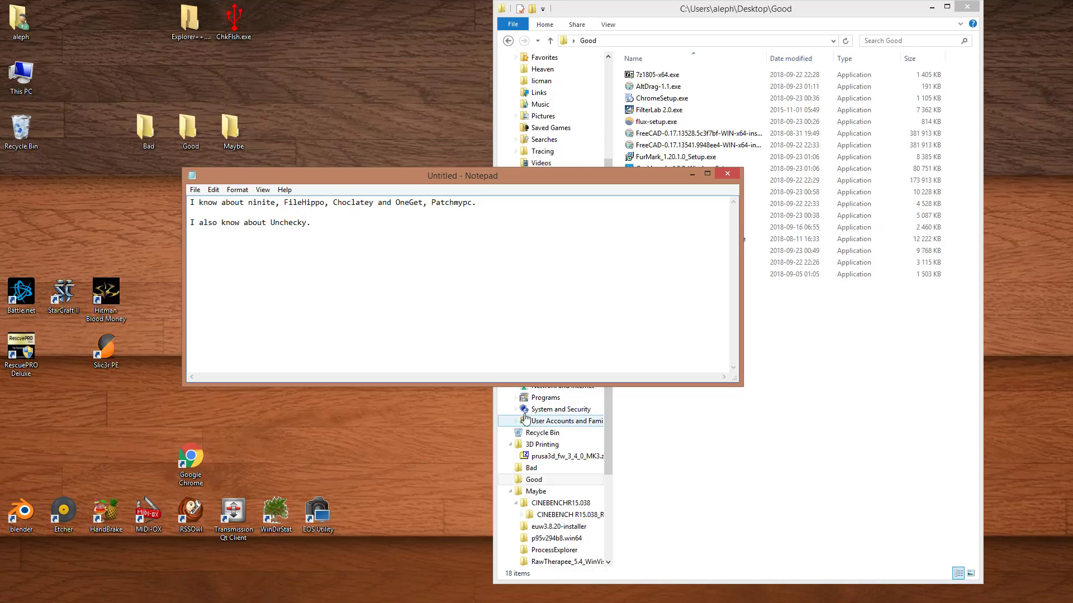
double_click(358, 205)
left_click(359, 206)
double_click(360, 207)
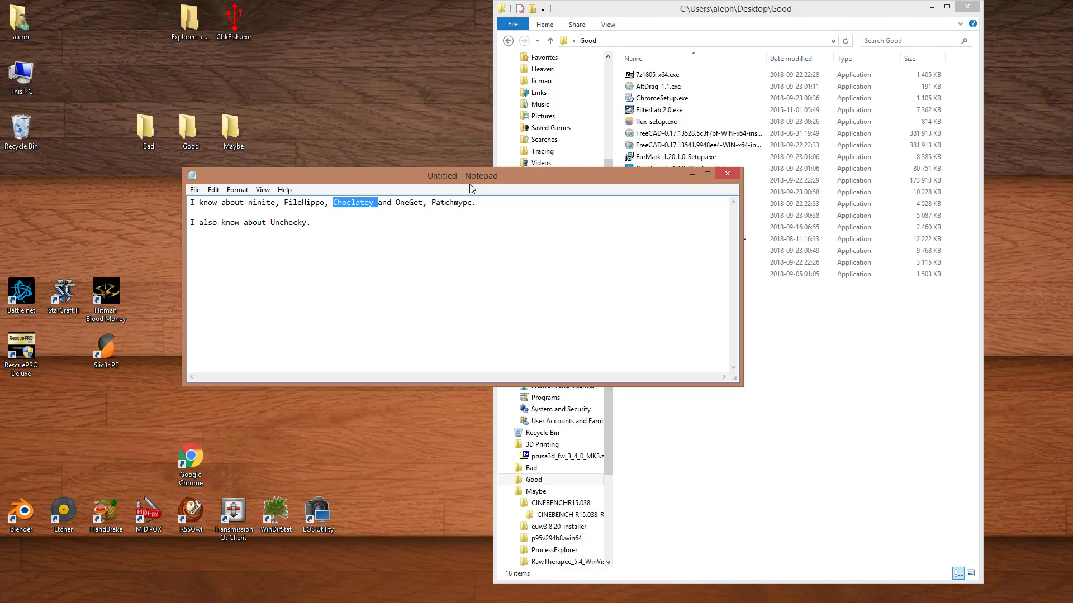
left_click(375, 259)
Highlight Patchmypc and Unchecky in the Notepad note to point them out, leaving nothing selected.
double_click(446, 208)
left_click(465, 267)
double_click(290, 223)
left_click(462, 237)
double_click(461, 207)
left_click(462, 261)
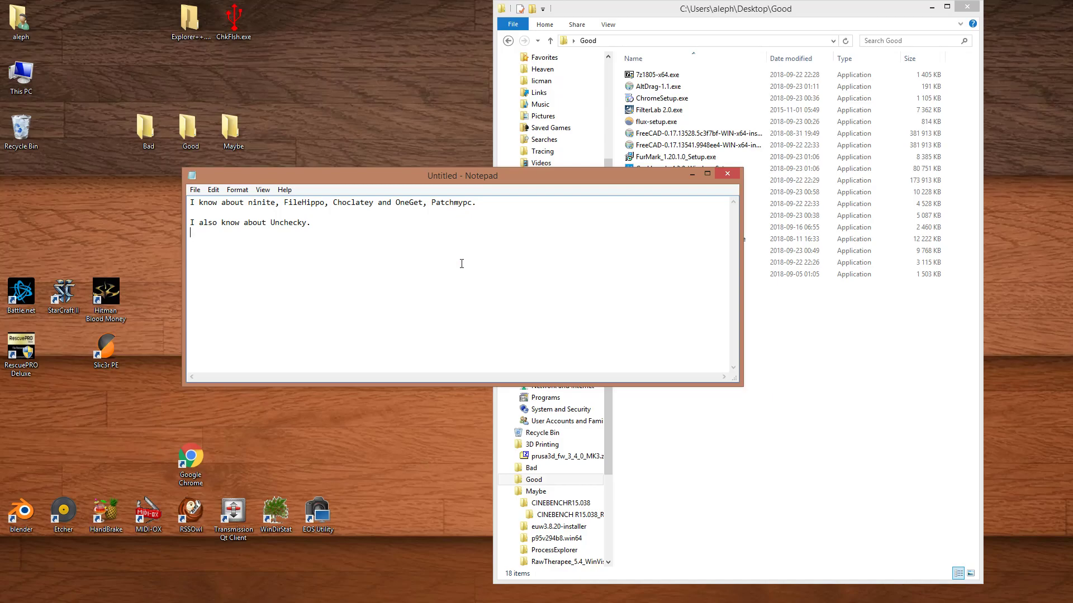